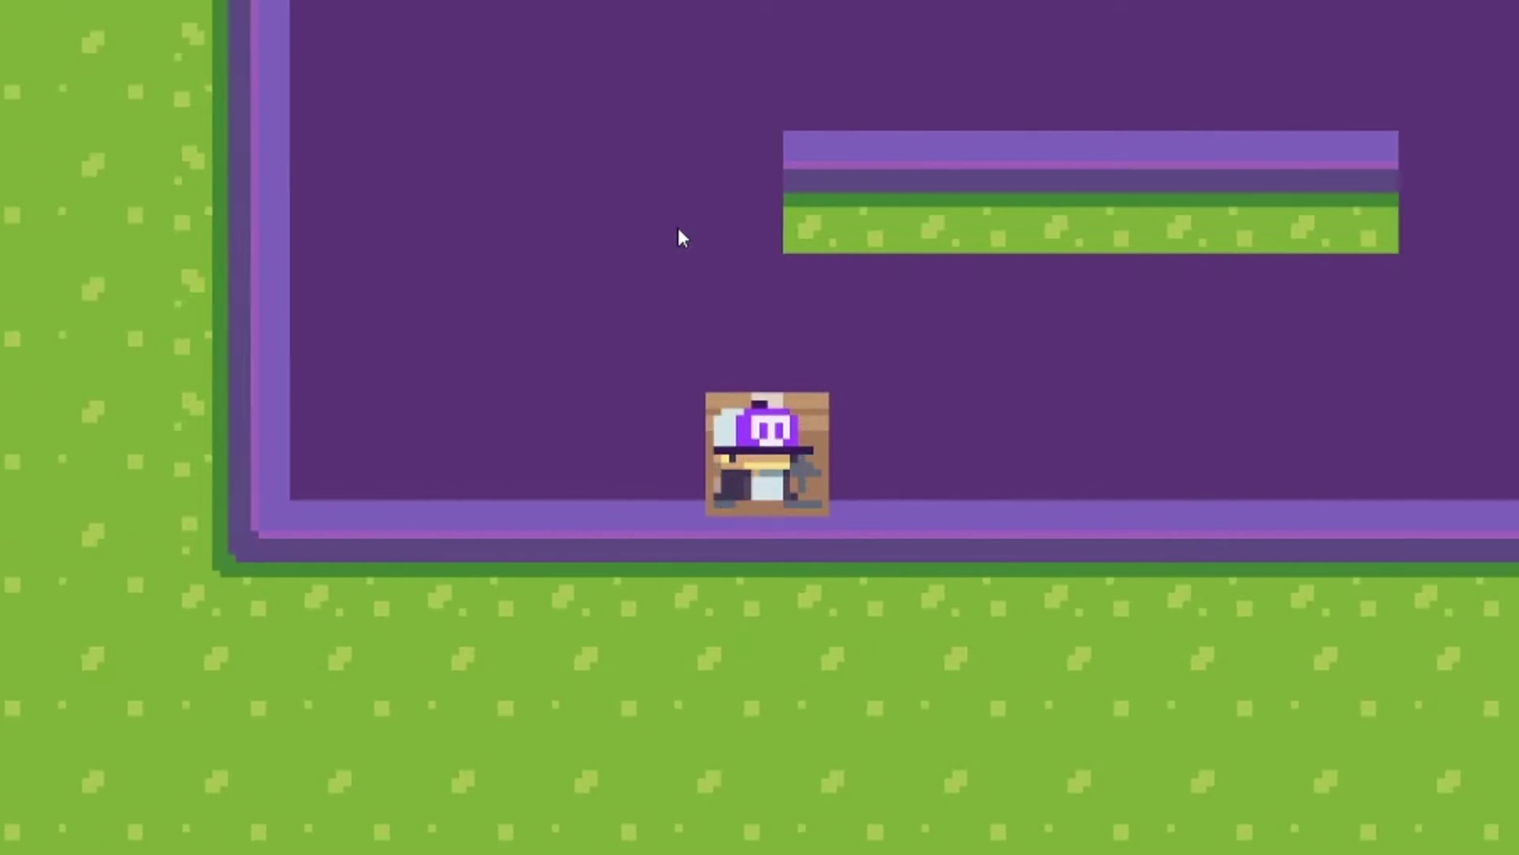
pyautogui.press('Right')
pyautogui.press('space')
pyautogui.press('Left')
pyautogui.press('Left')
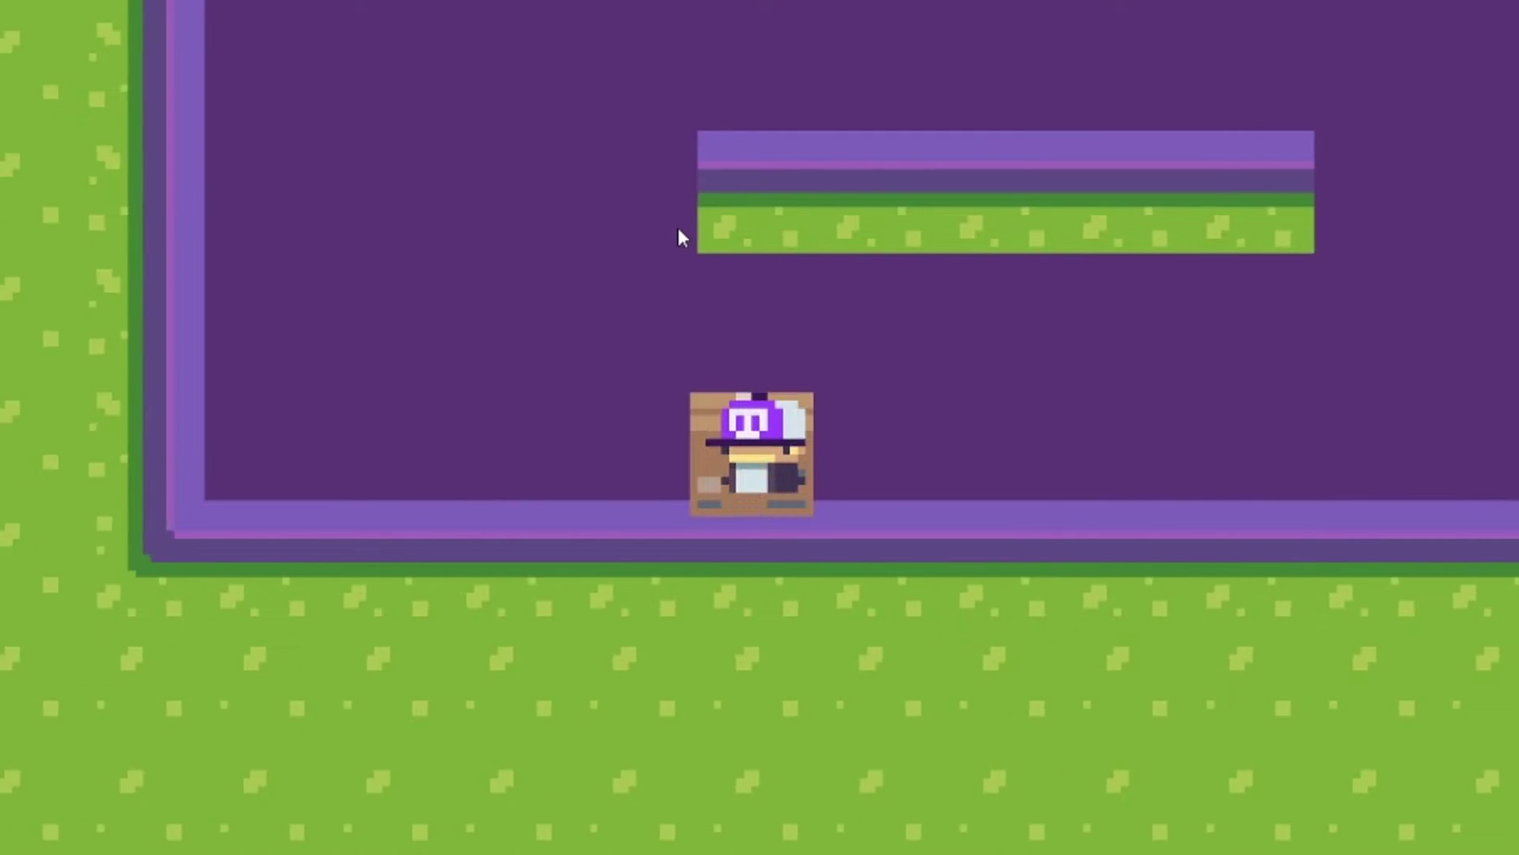
pyautogui.press('space')
pyautogui.press('Right')
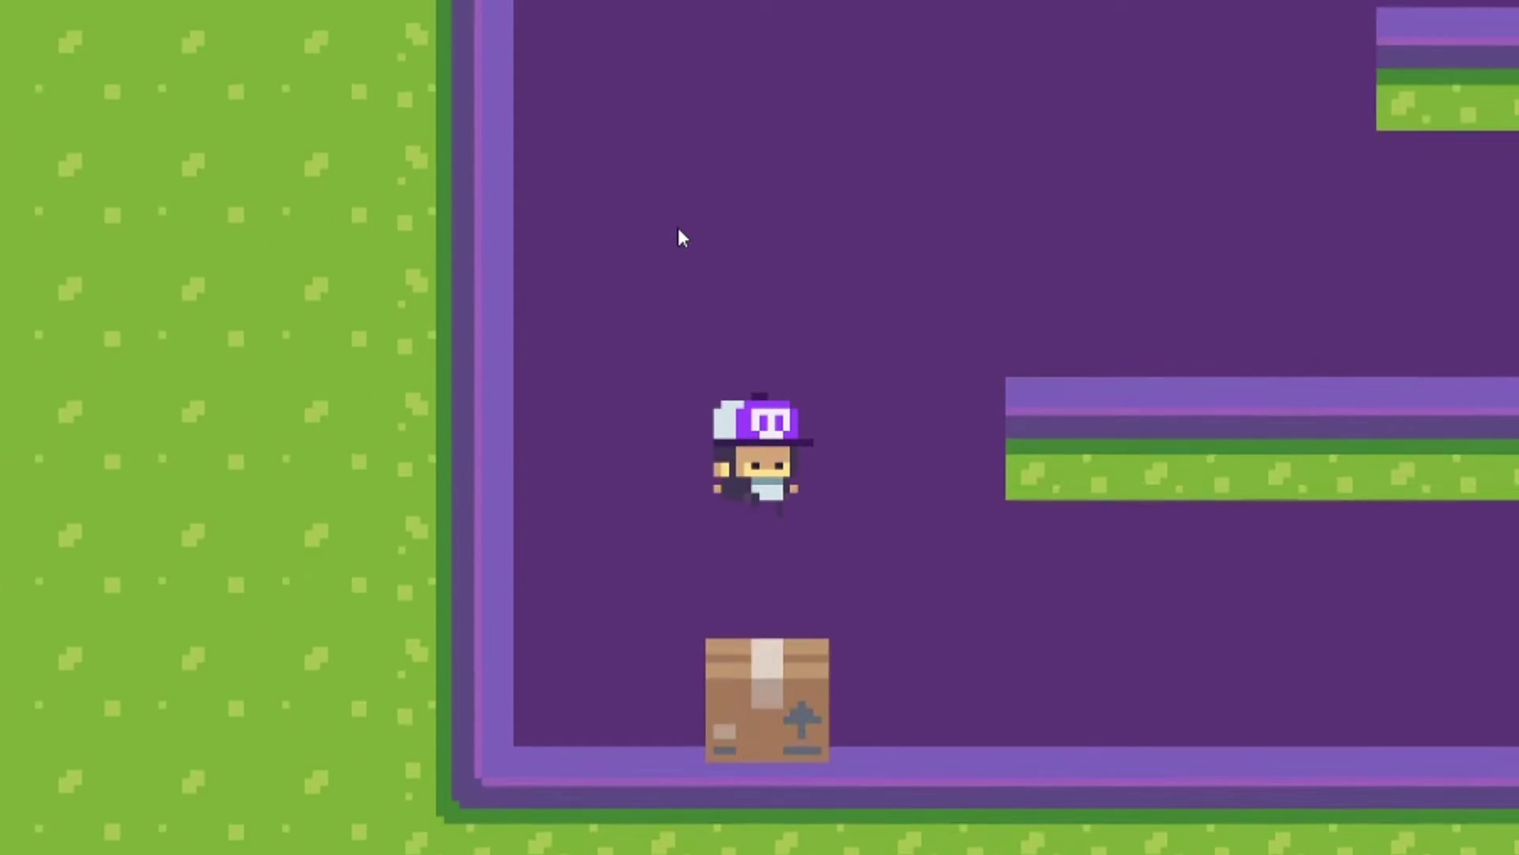
pyautogui.press('Left')
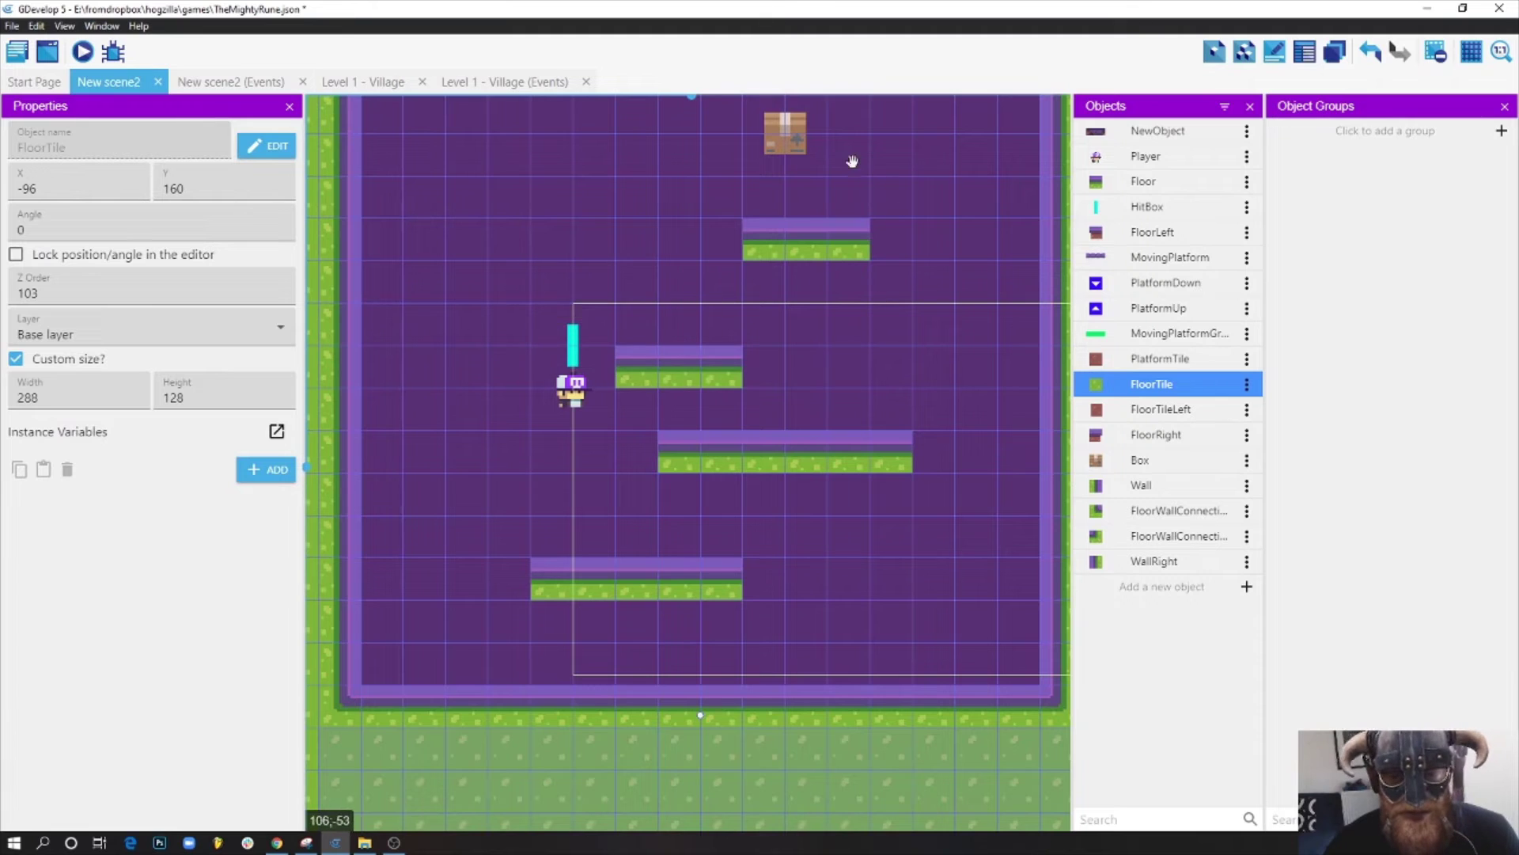
# - Look over the layout of New scene2 and its event sheet, and return to the layout
pyautogui.moveTo(853, 161); pyautogui.dragTo(934, 254, button='middle')
pyautogui.click(934, 261)
pyautogui.moveTo(888, 542); pyautogui.dragTo(750, 427)
pyautogui.moveTo(556, 464); pyautogui.dragTo(607, 529)
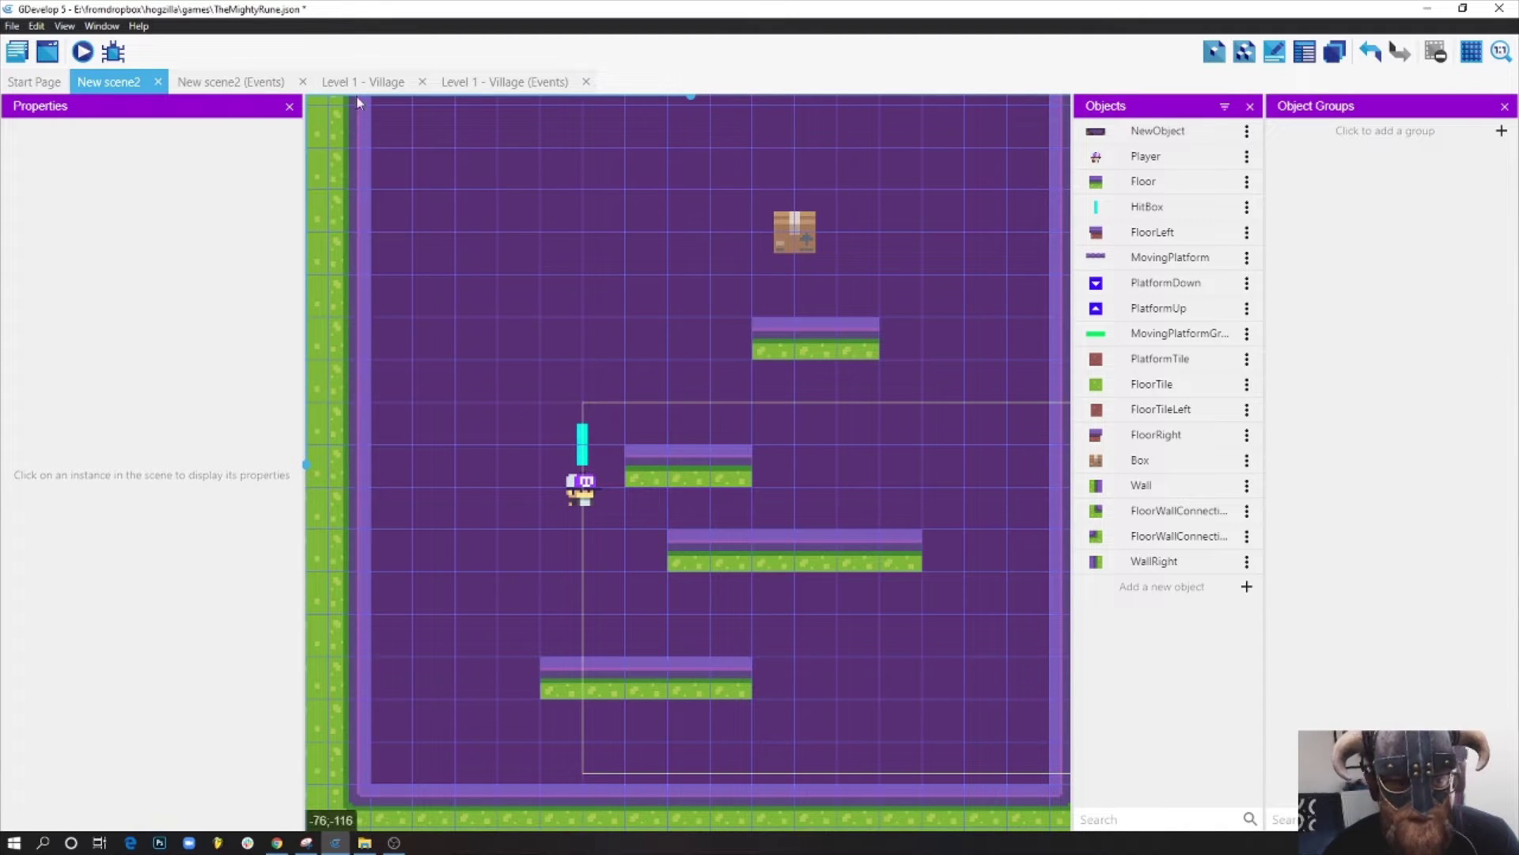
pyautogui.click(211, 82)
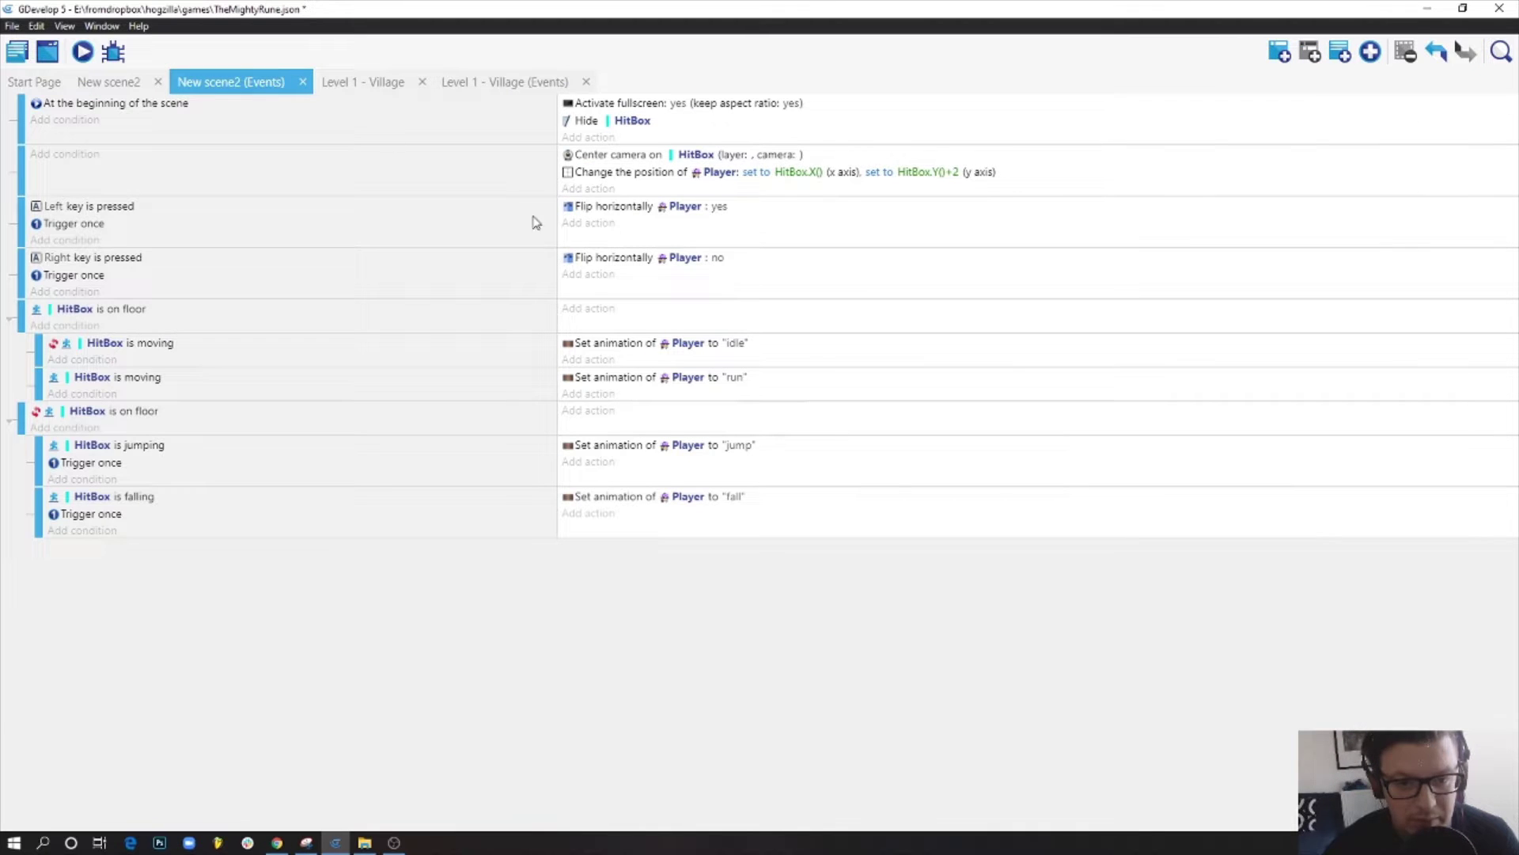
pyautogui.click(145, 77)
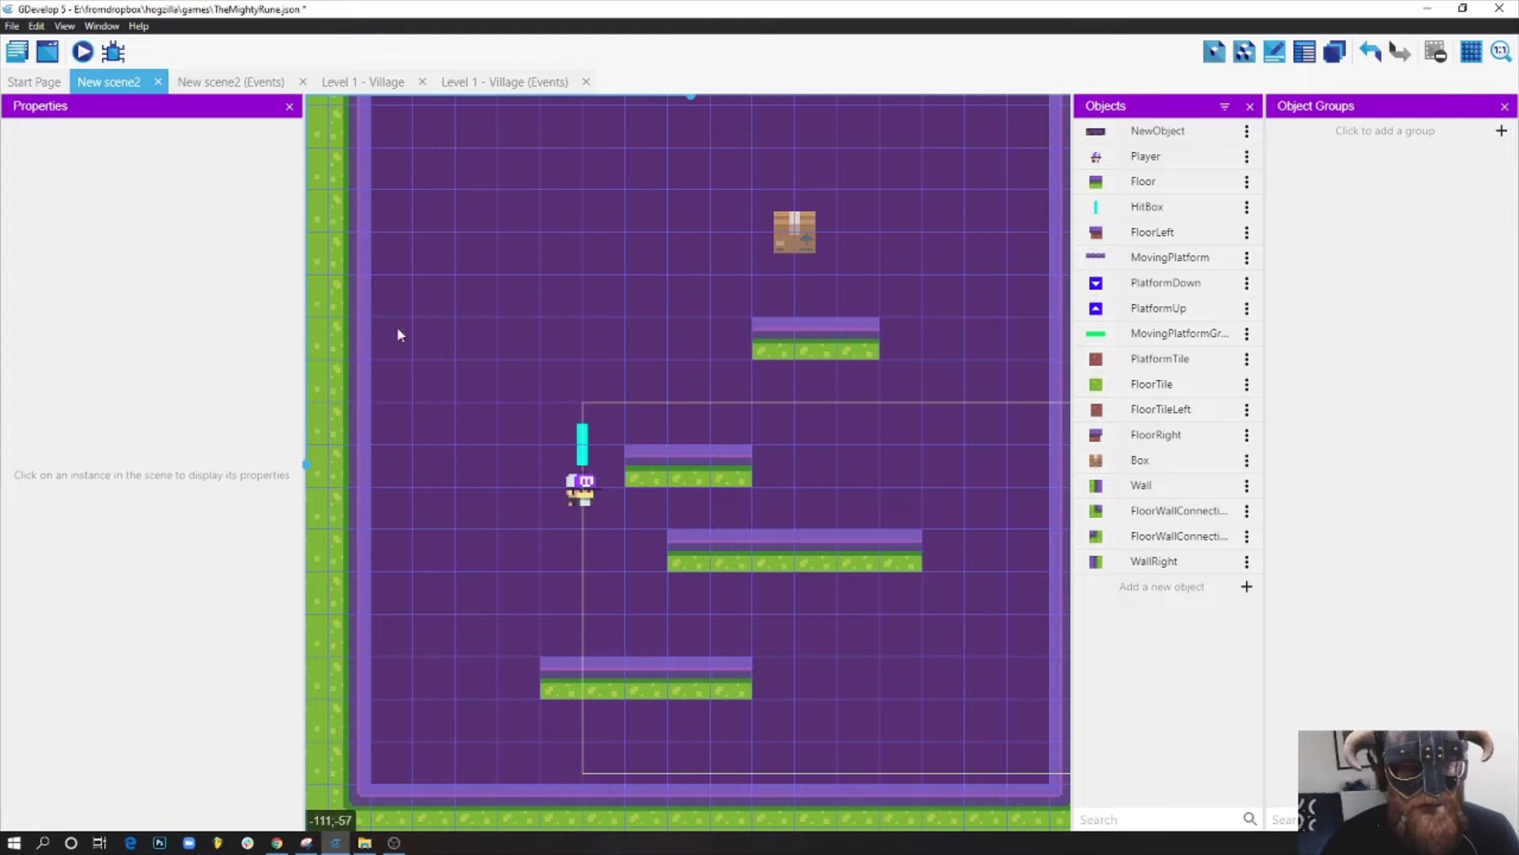
# - Preview the scene and test the player's running and jumping across the floor and lower platforms
pyautogui.click(82, 53)
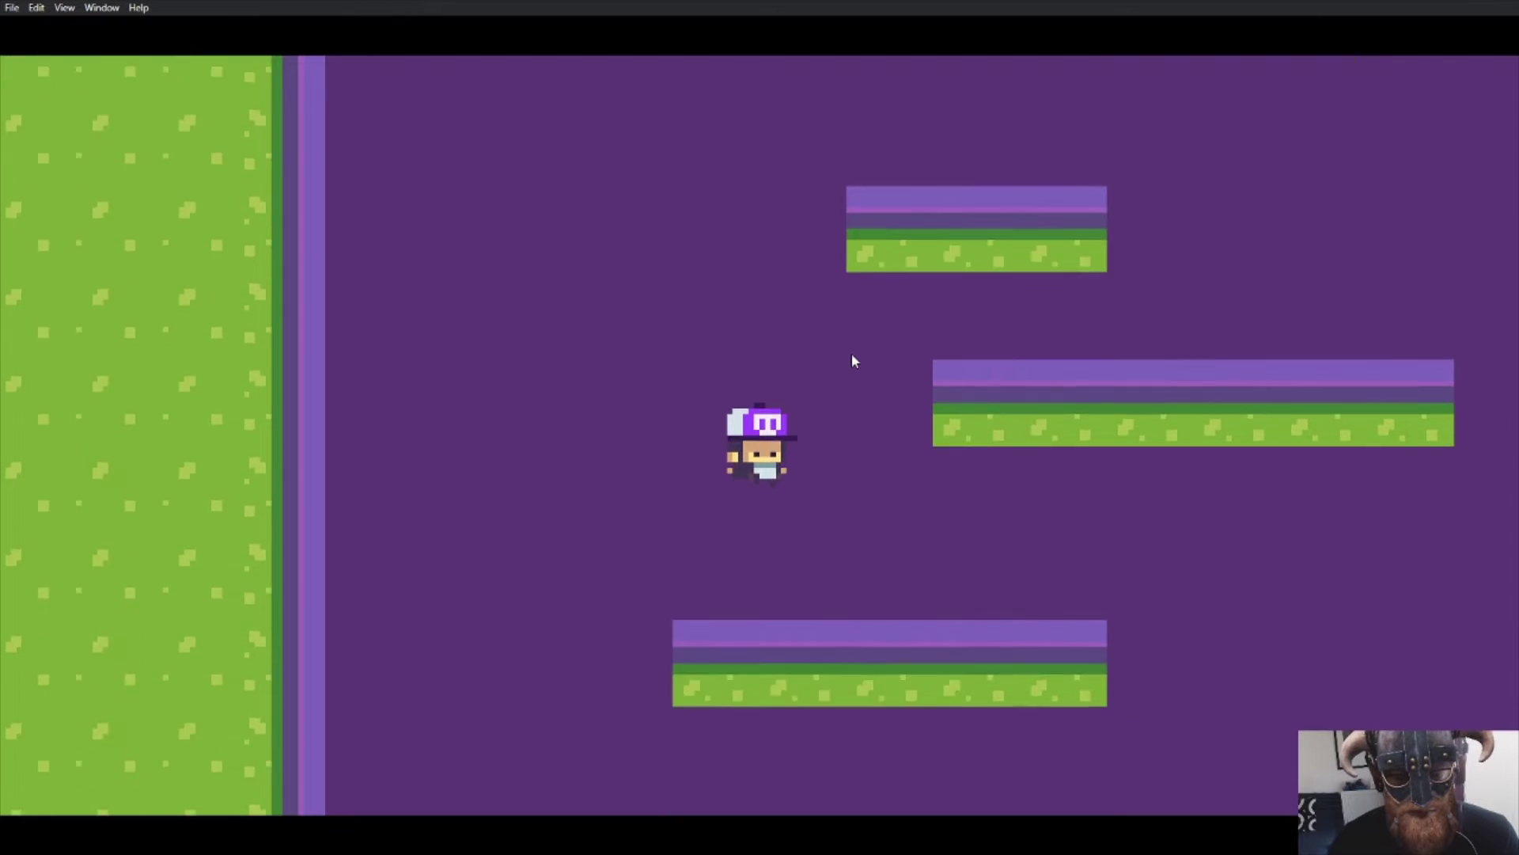
pyautogui.press('Right')
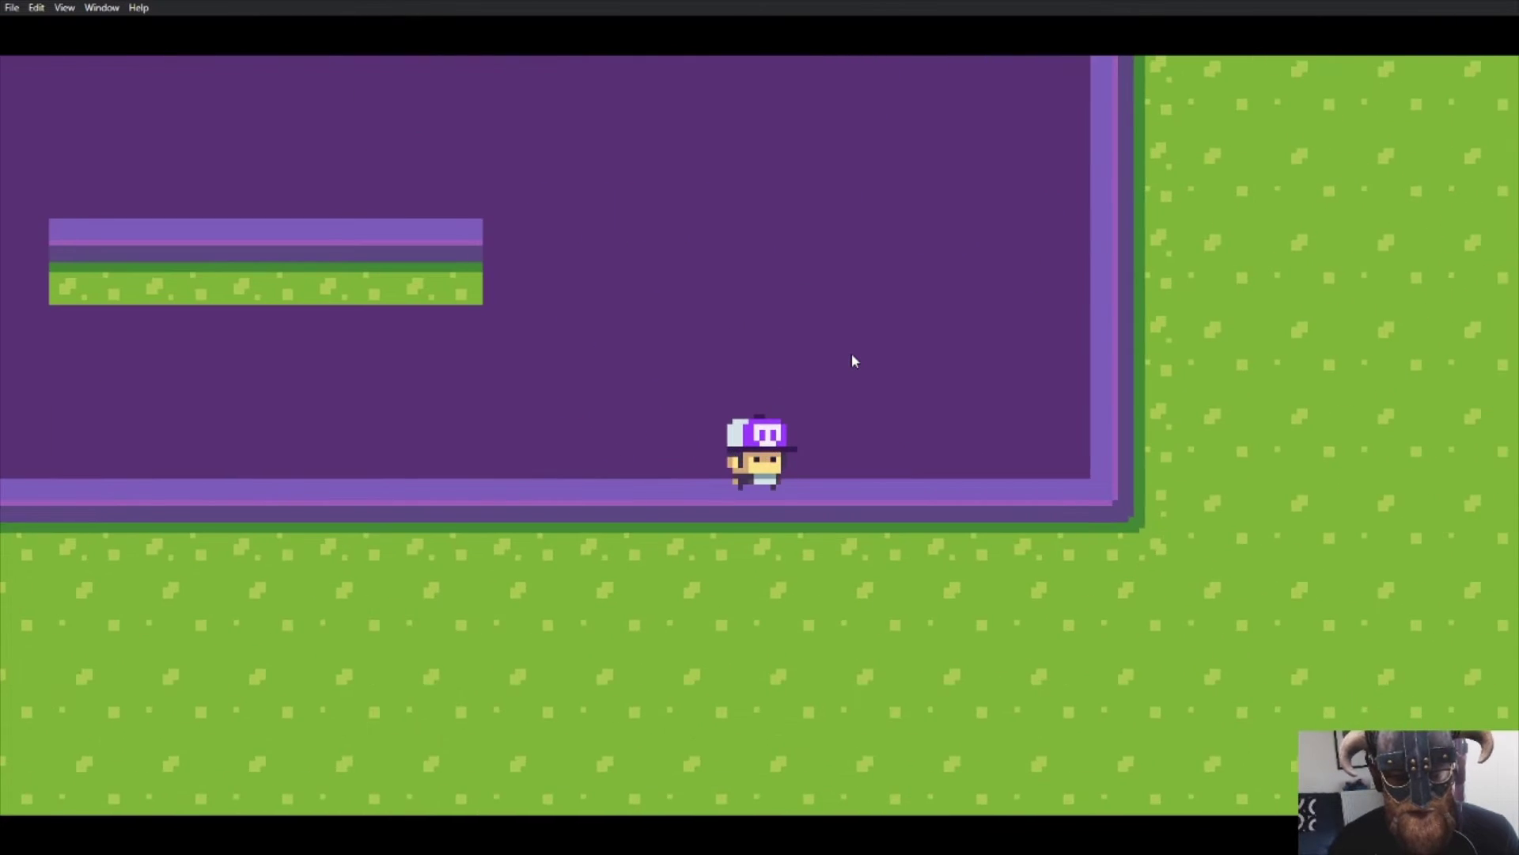
pyautogui.press('Left')
pyautogui.press('Right')
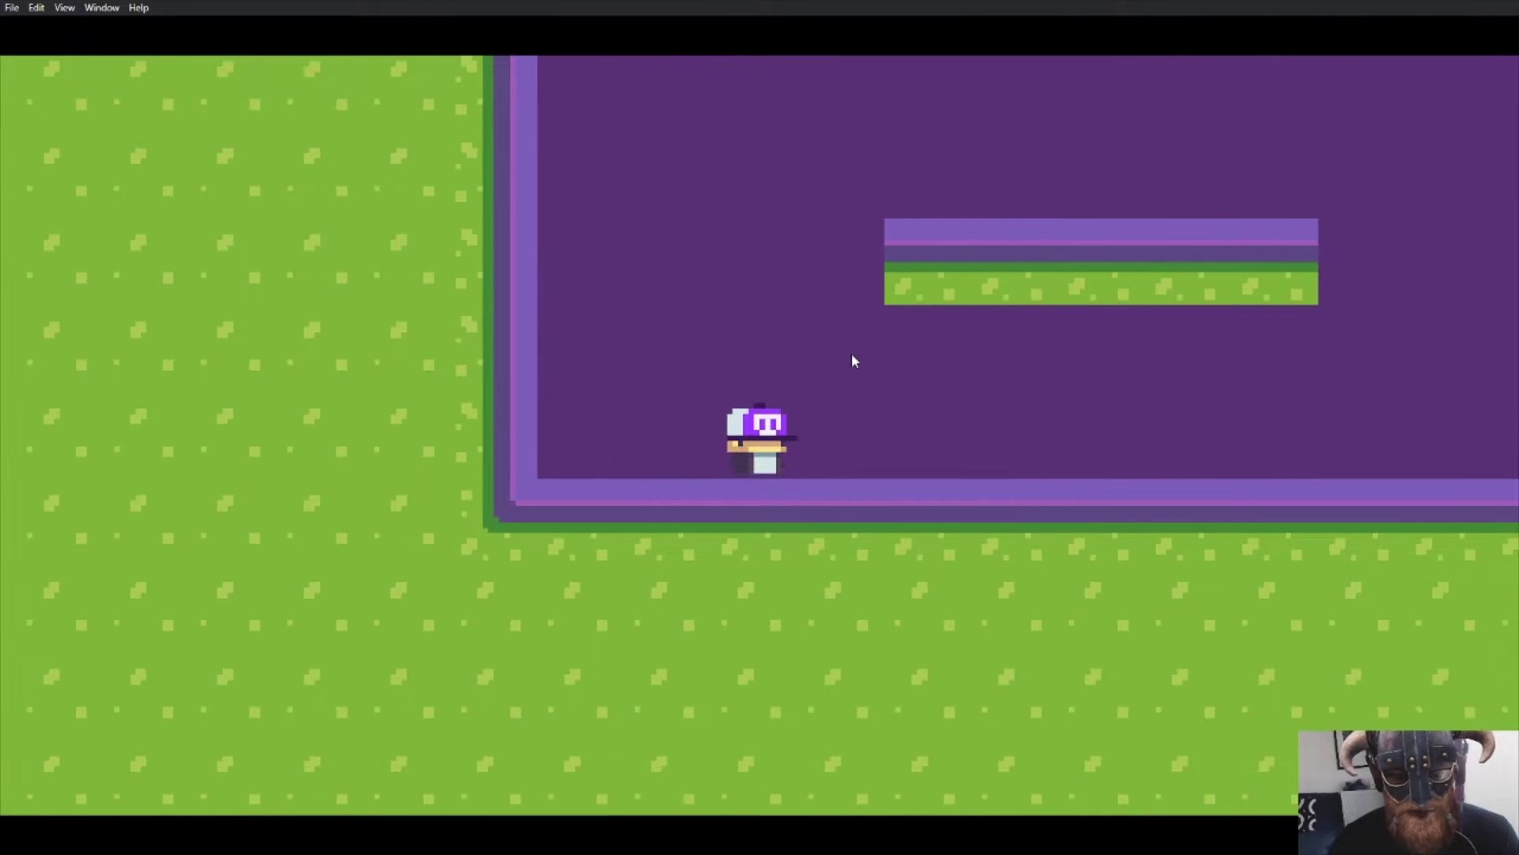
pyautogui.press('space')
pyautogui.press('Right')
pyautogui.press('space')
pyautogui.press('Left')
pyautogui.press('space')
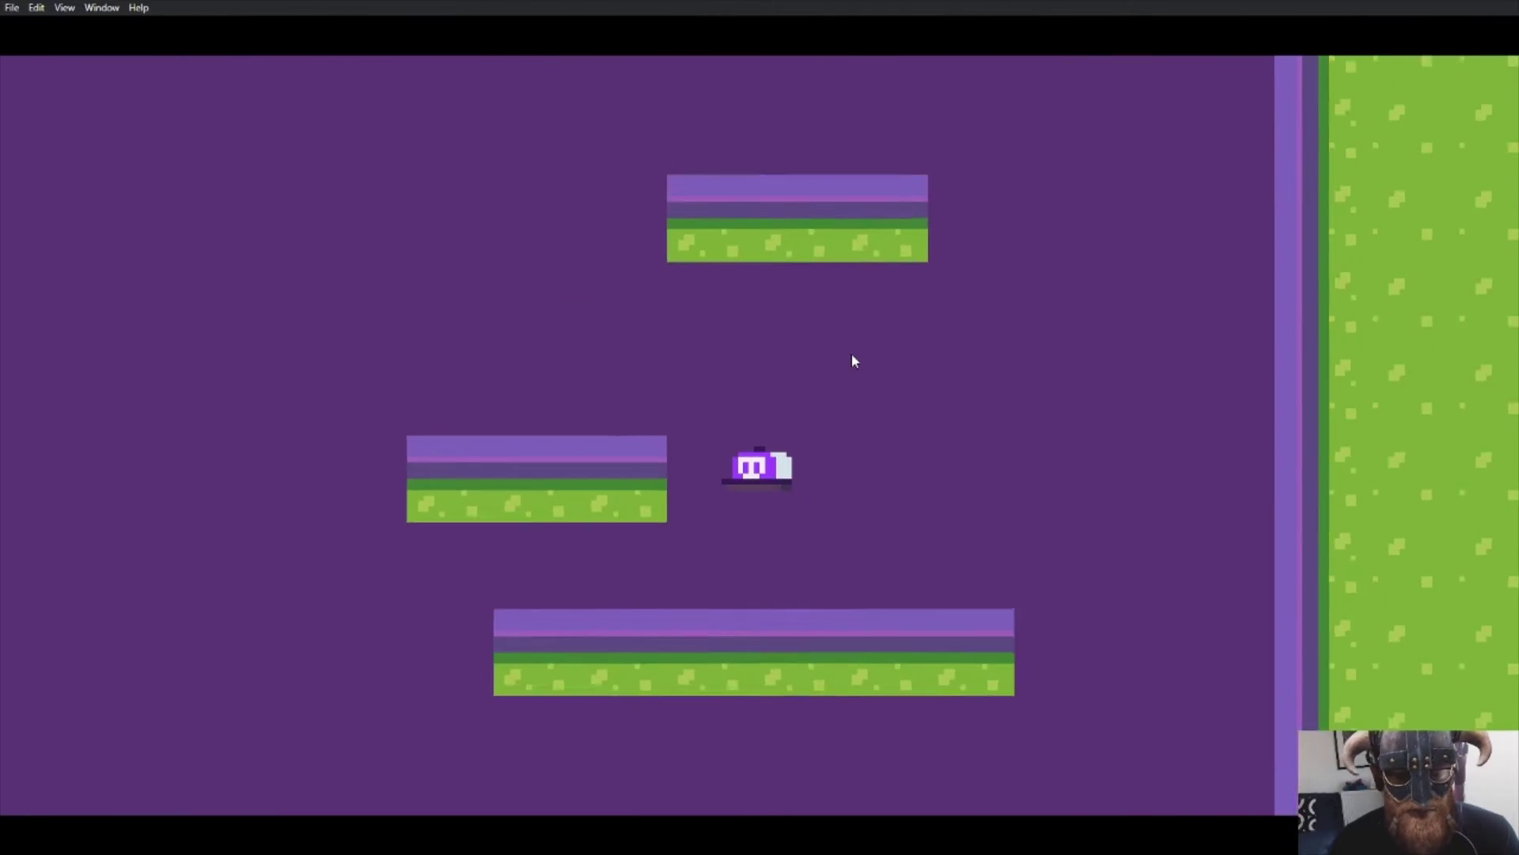
# - Test moving and jumping around the floating box and the upper platforms, and close the preview
pyautogui.press('Right')
pyautogui.press('space')
pyautogui.press('space')
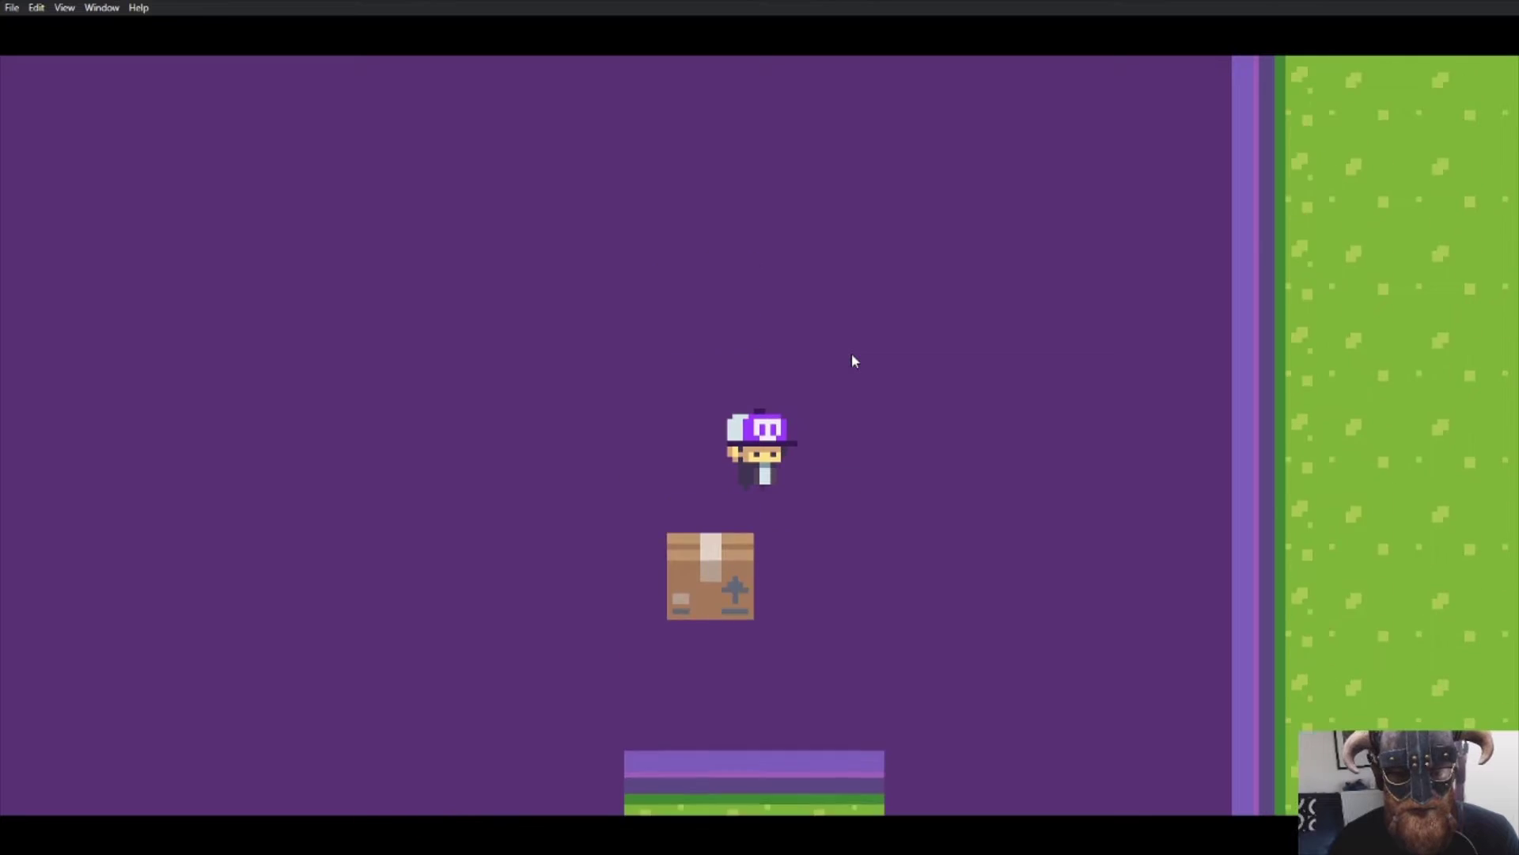
pyautogui.press('Left')
pyautogui.press('space')
pyautogui.press('Right')
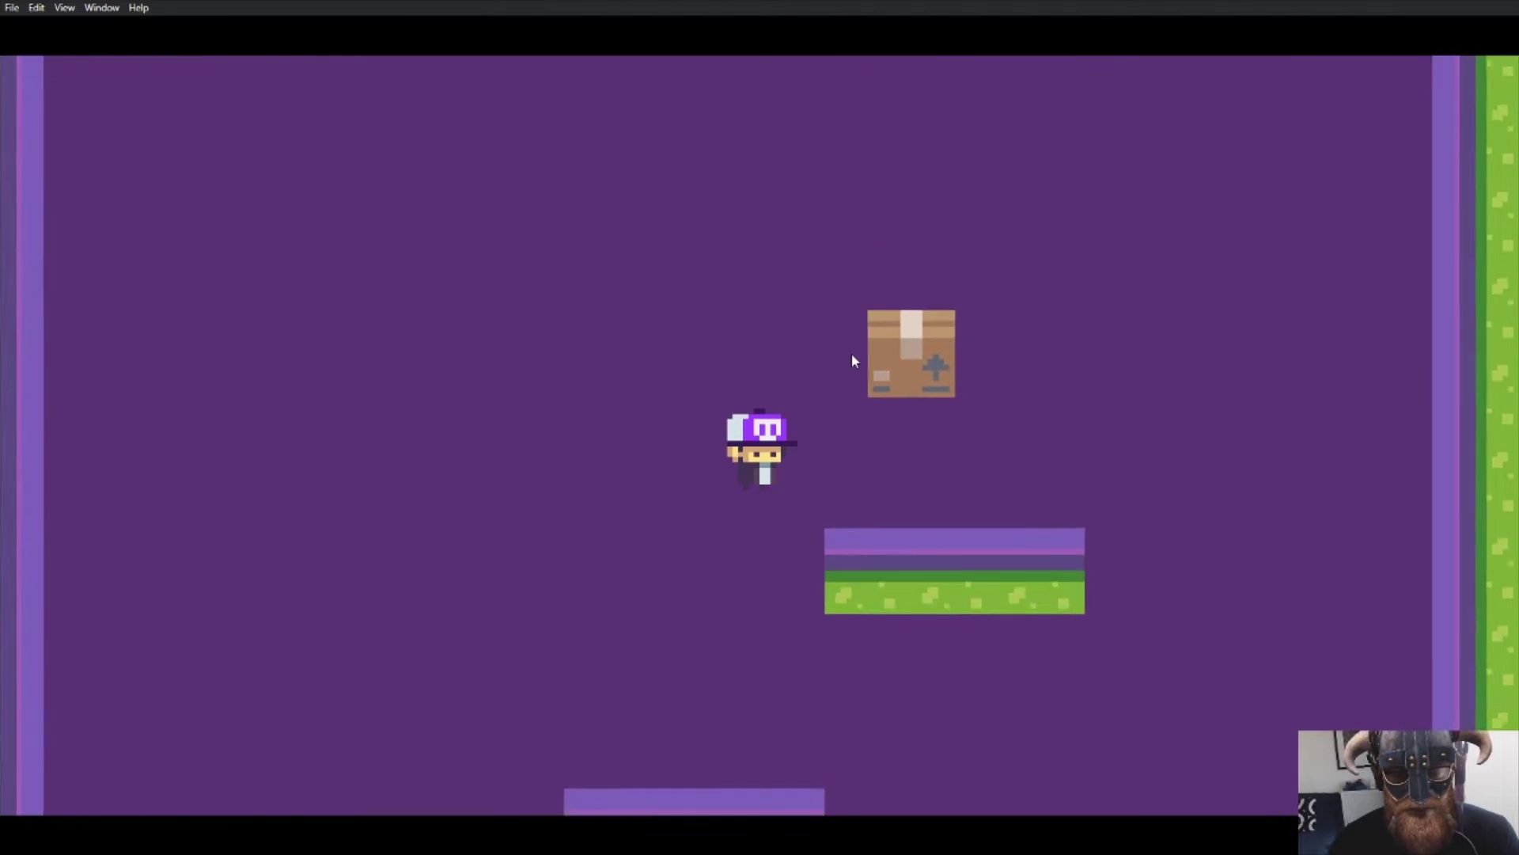
pyautogui.press('Left')
pyautogui.press('Right')
pyautogui.press('space')
pyautogui.press('Left')
pyautogui.press('Right')
pyautogui.press('space')
pyautogui.press('Left')
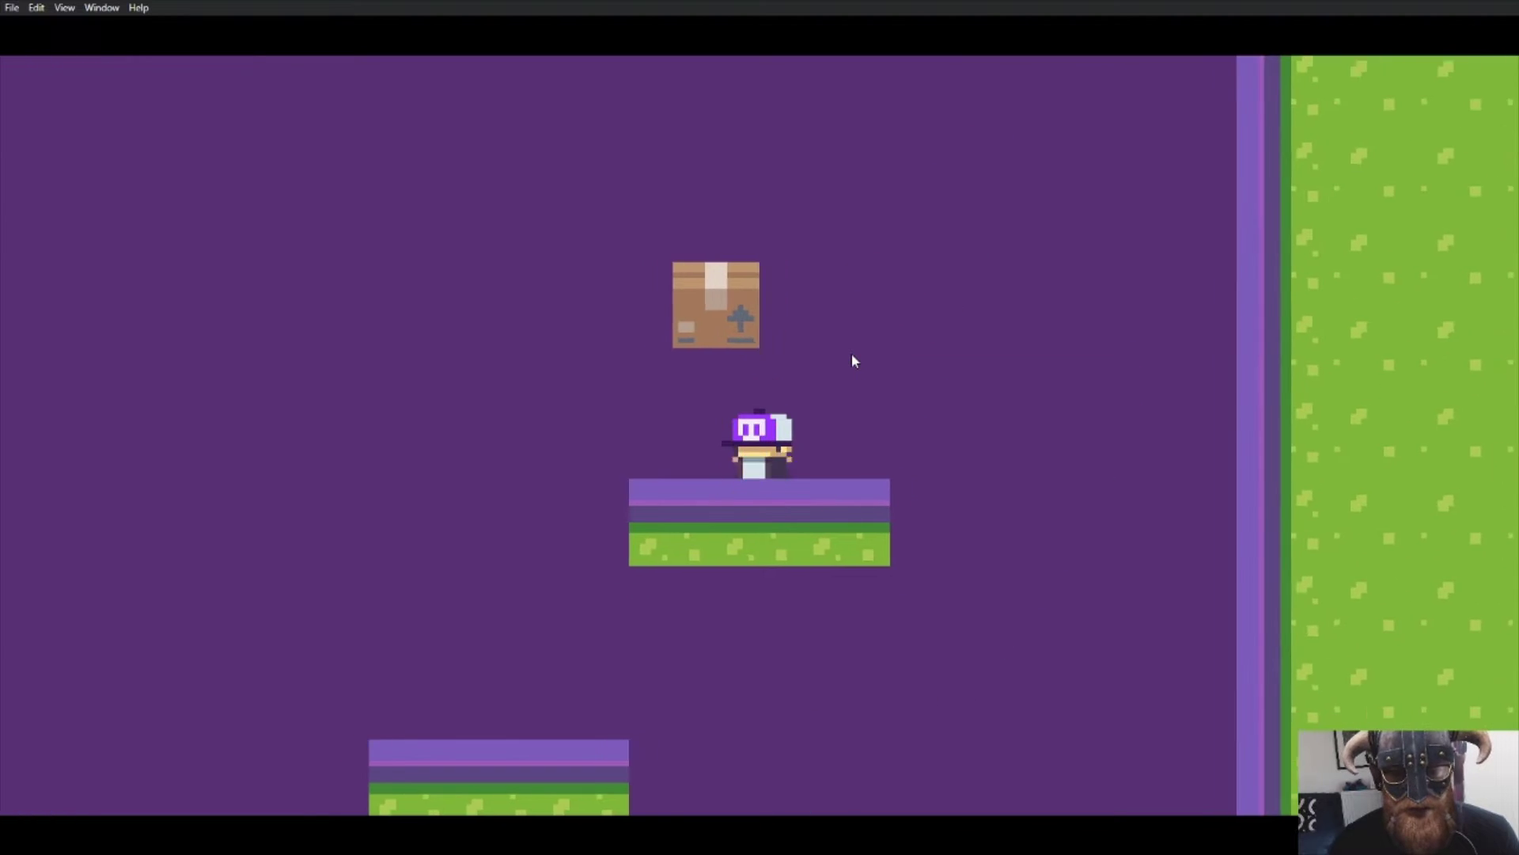
pyautogui.press('Right')
pyautogui.press('Left')
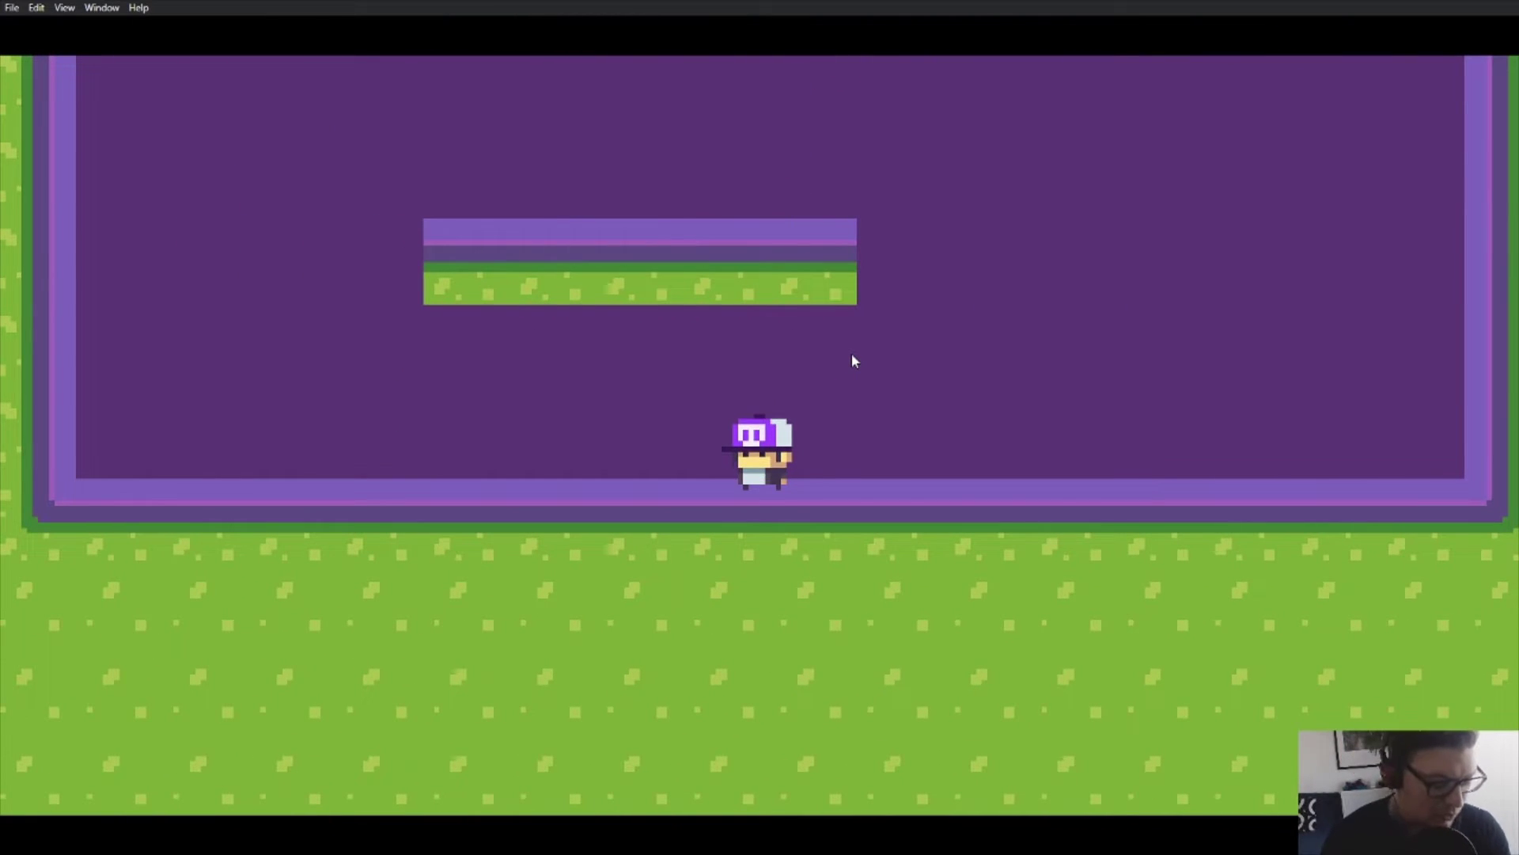
pyautogui.hotkey('alt', 'F4')
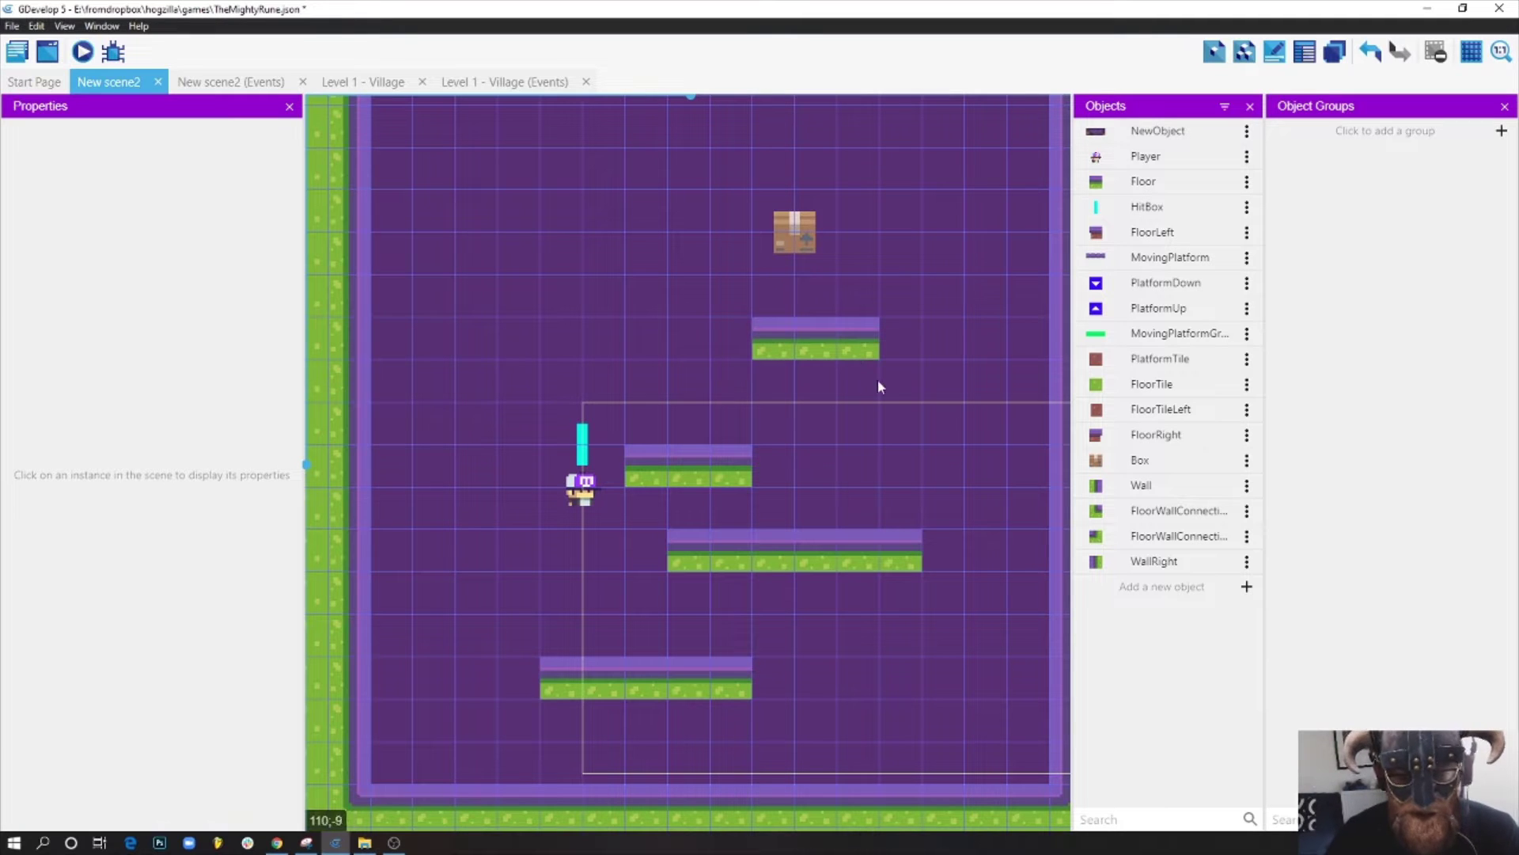
# - View the New scene2 events and the Level 1 - Village scene, and return to the New scene2 layout
pyautogui.click(207, 84)
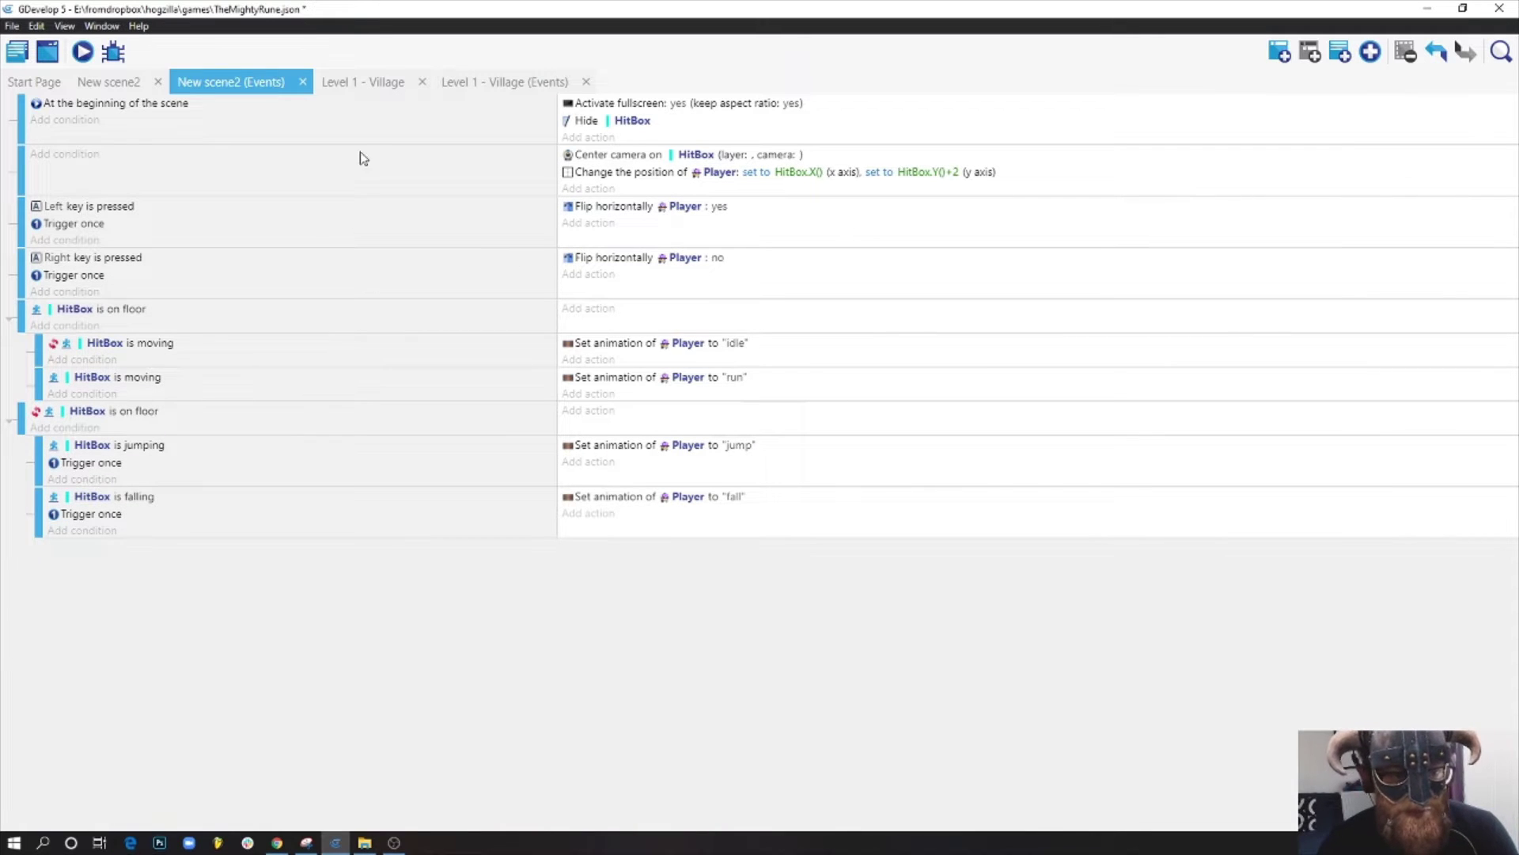
pyautogui.click(342, 83)
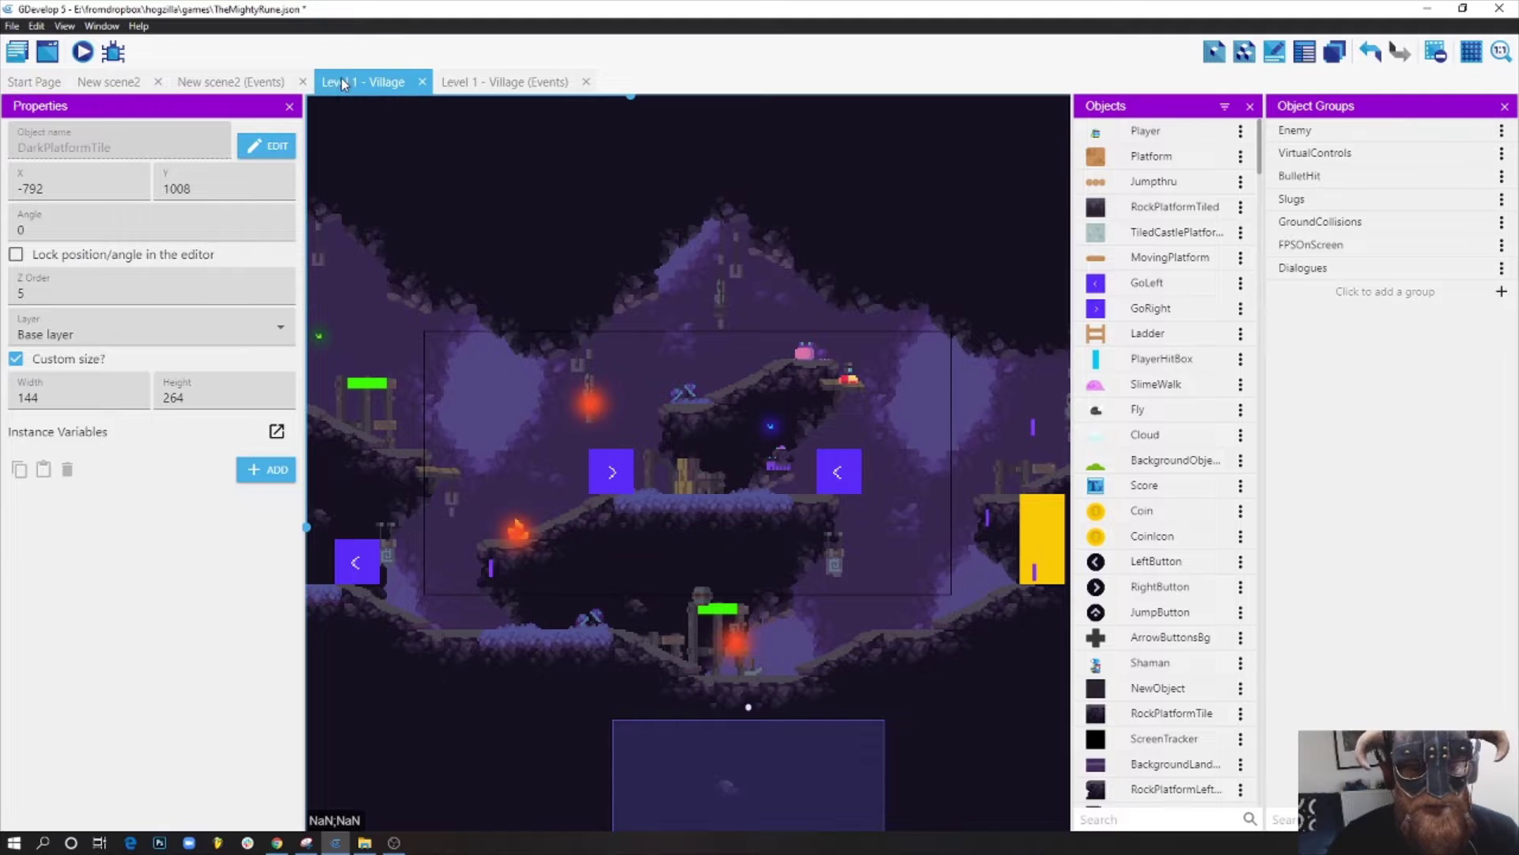
pyautogui.click(247, 82)
pyautogui.click(96, 84)
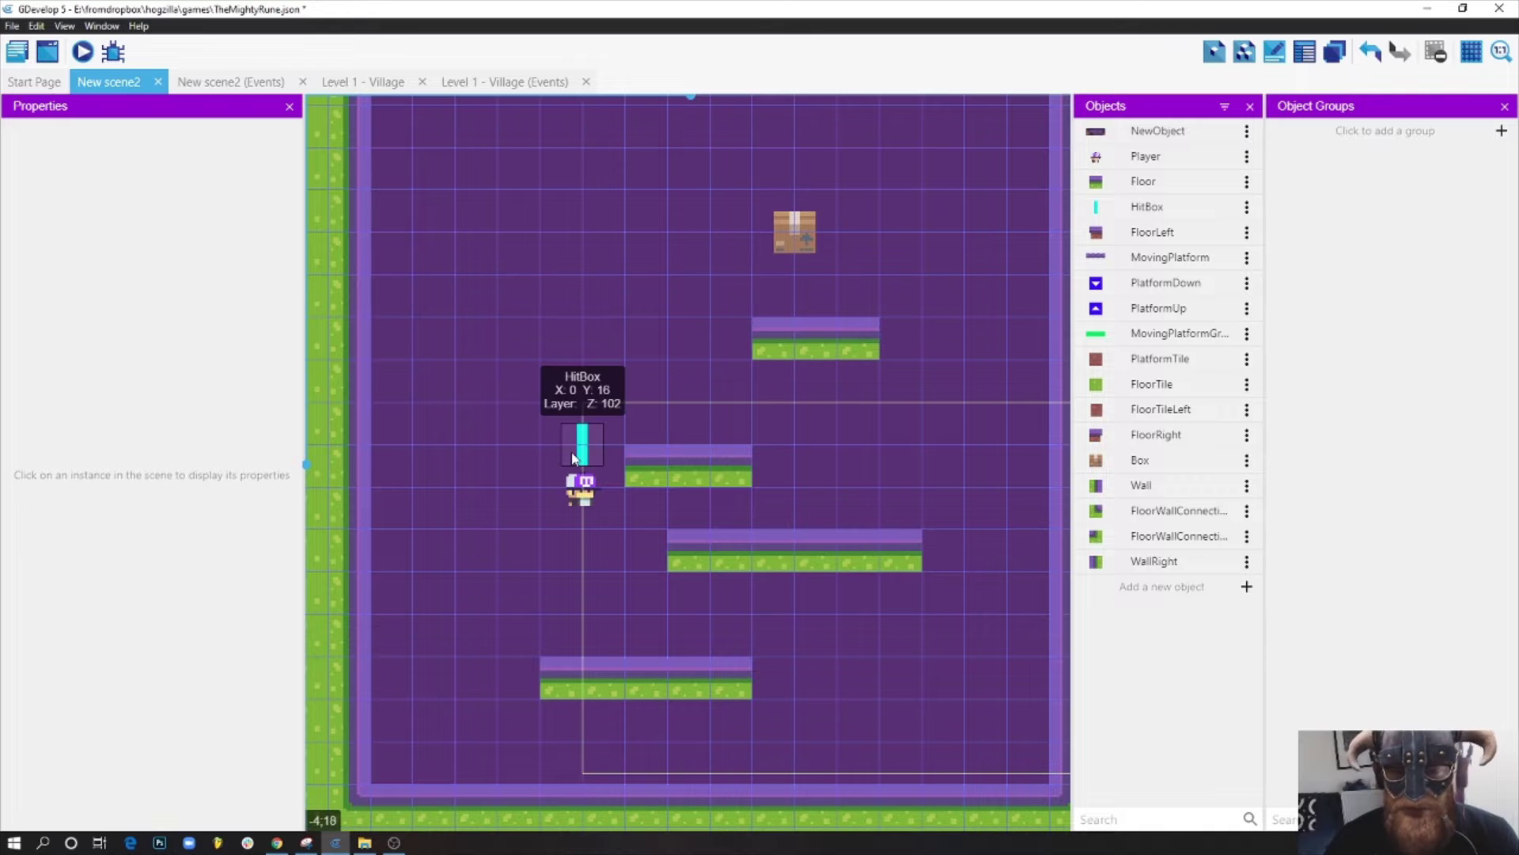
# - Inspect the placed Player and Box instances and view the Player object's animations without changing them
pyautogui.click(583, 503)
pyautogui.click(795, 231)
pyautogui.click(583, 497)
pyautogui.doubleClick(584, 497)
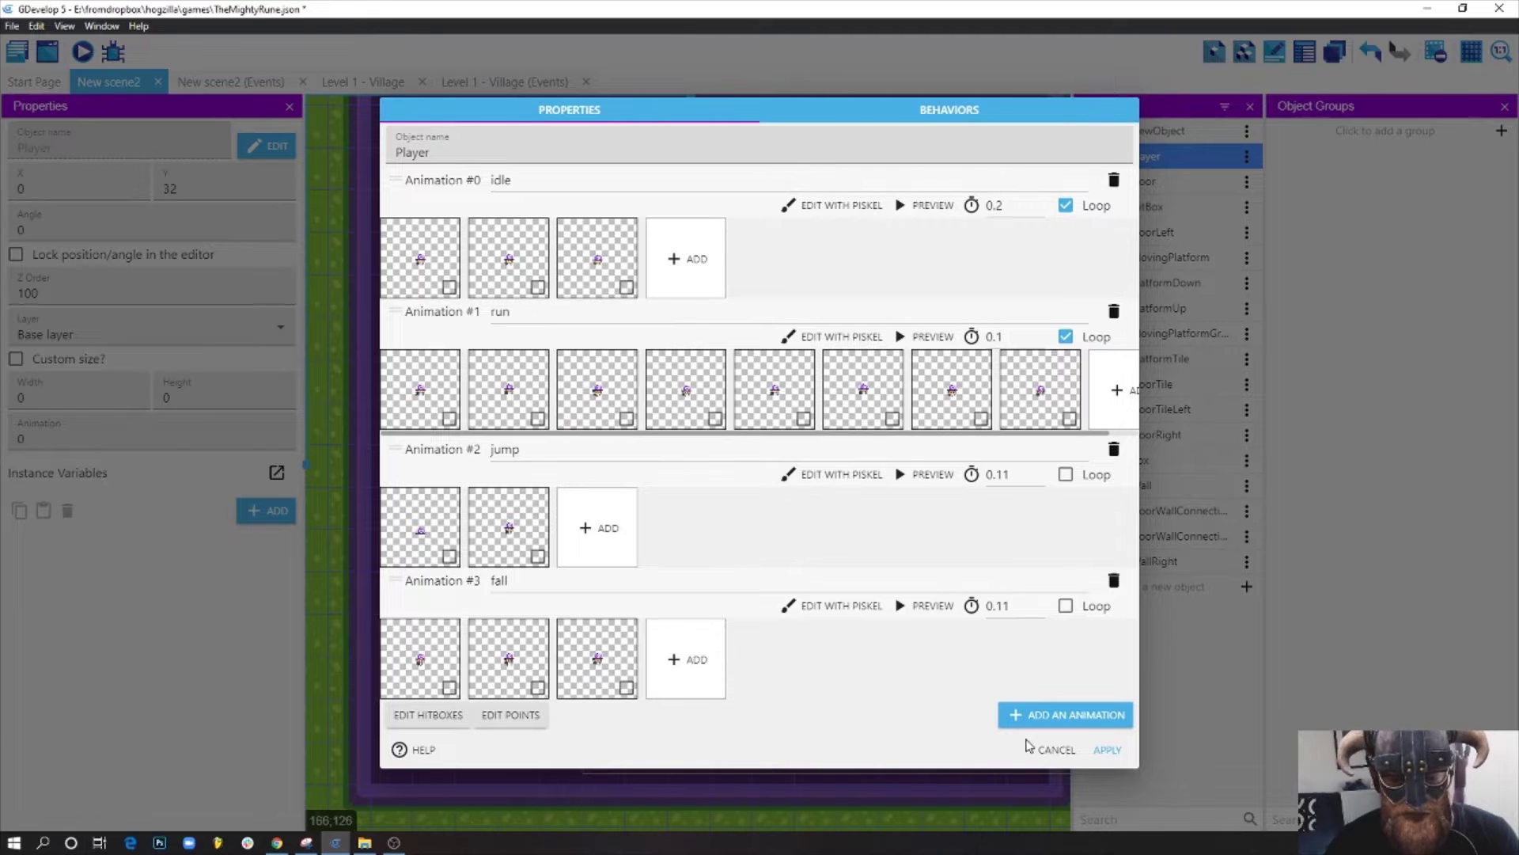
pyautogui.click(1052, 750)
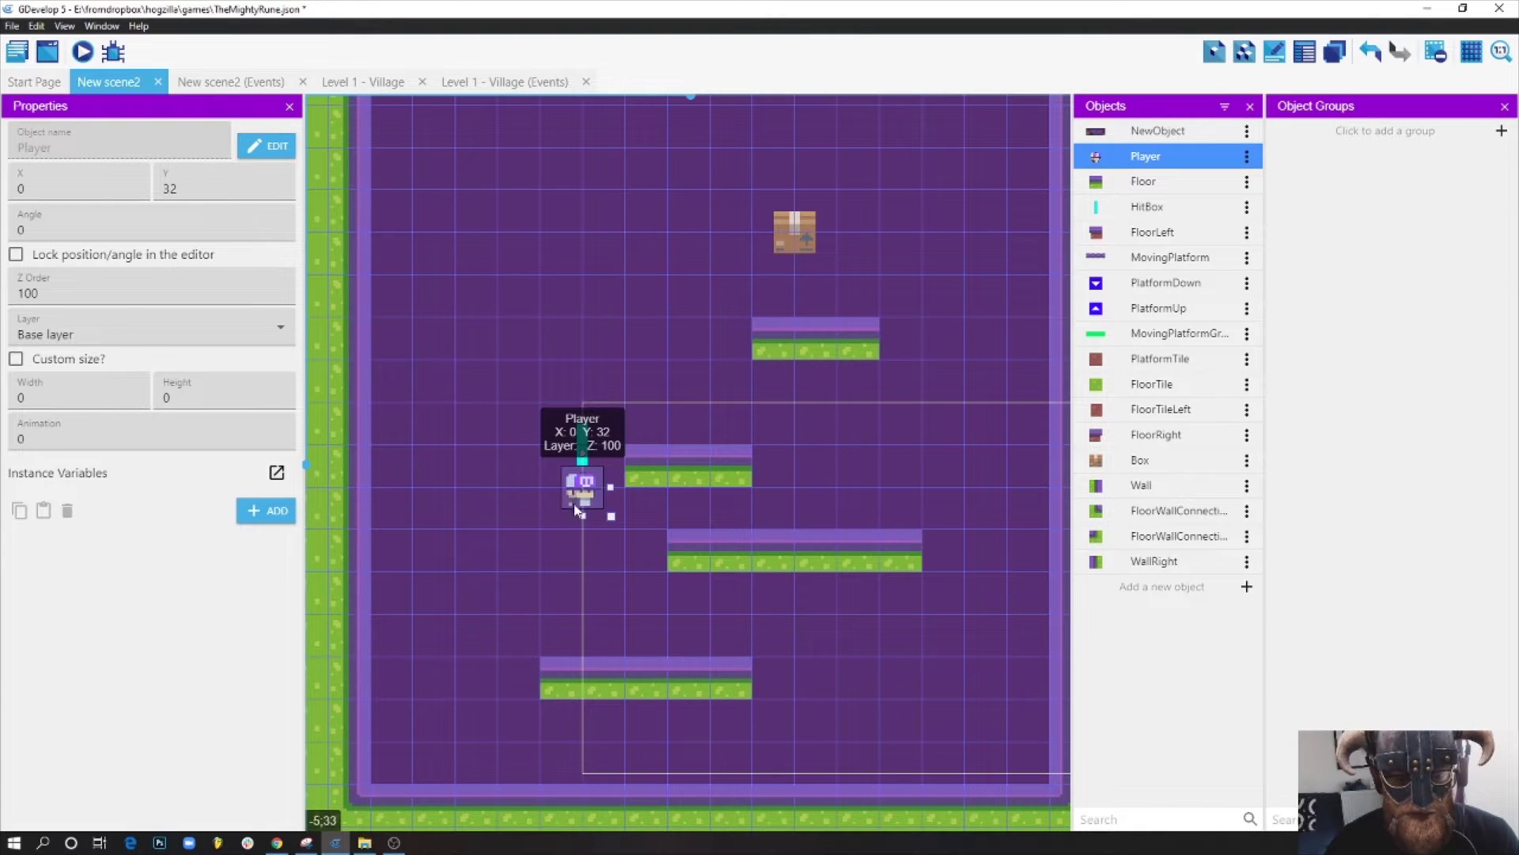
pyautogui.click(794, 236)
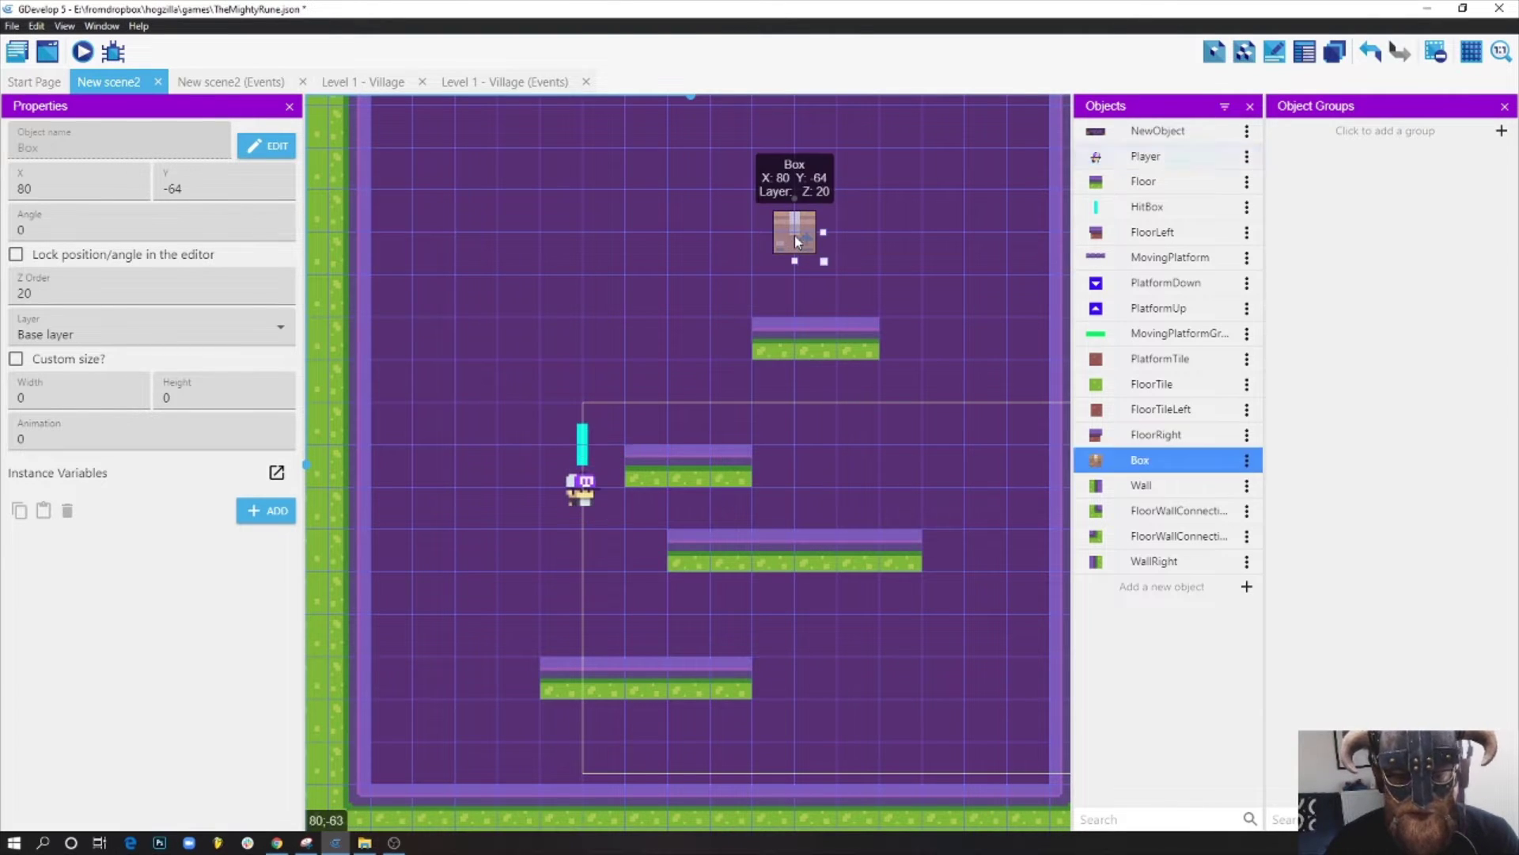
# - Check the canvas size of the Player's idle animation in Piskel, and save and apply the object unchanged
pyautogui.doubleClick(583, 491)
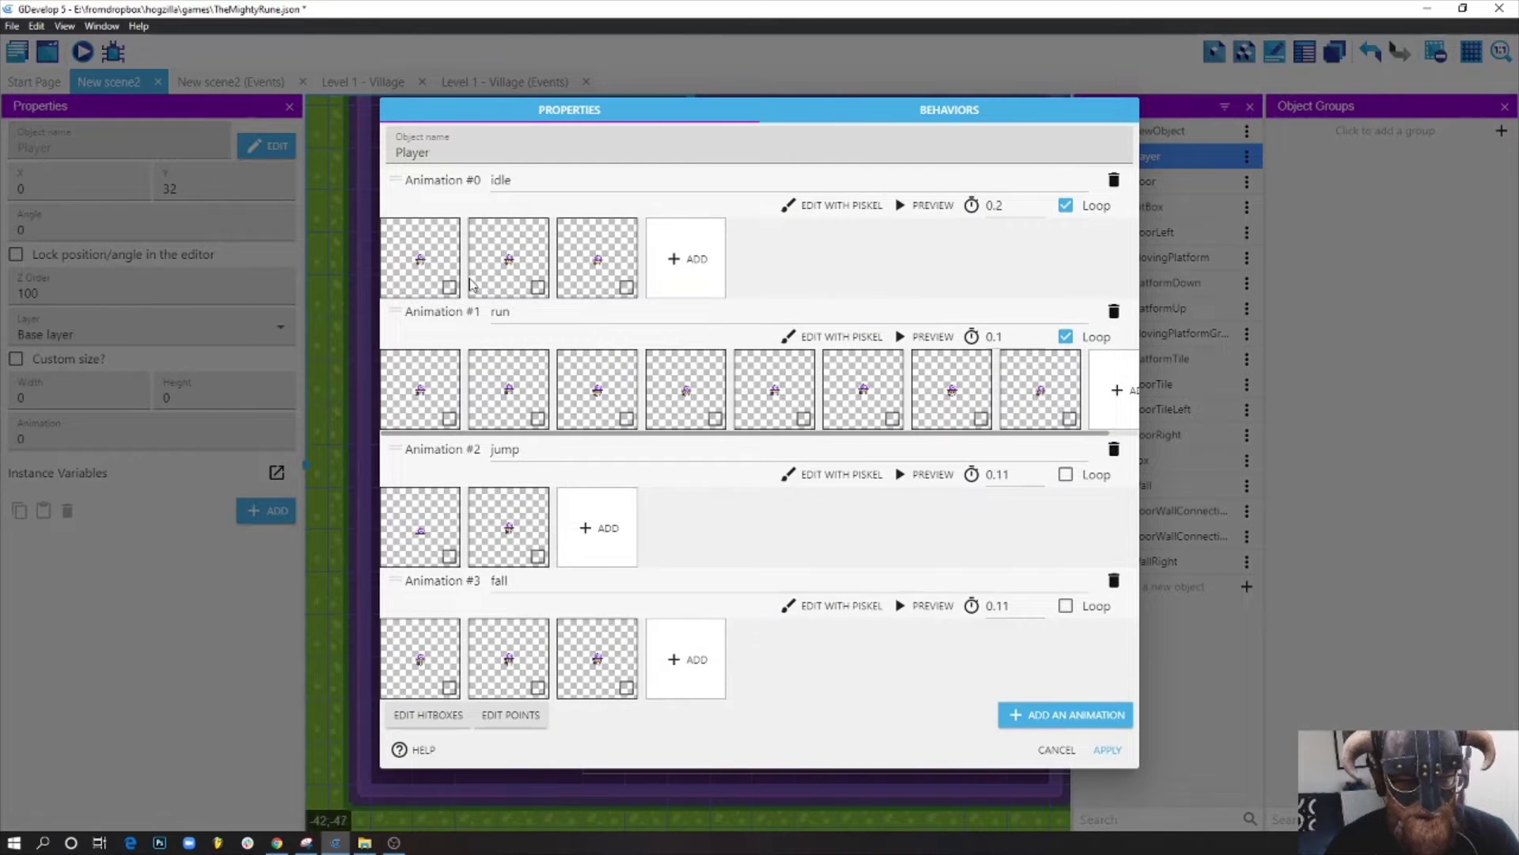
pyautogui.click(831, 205)
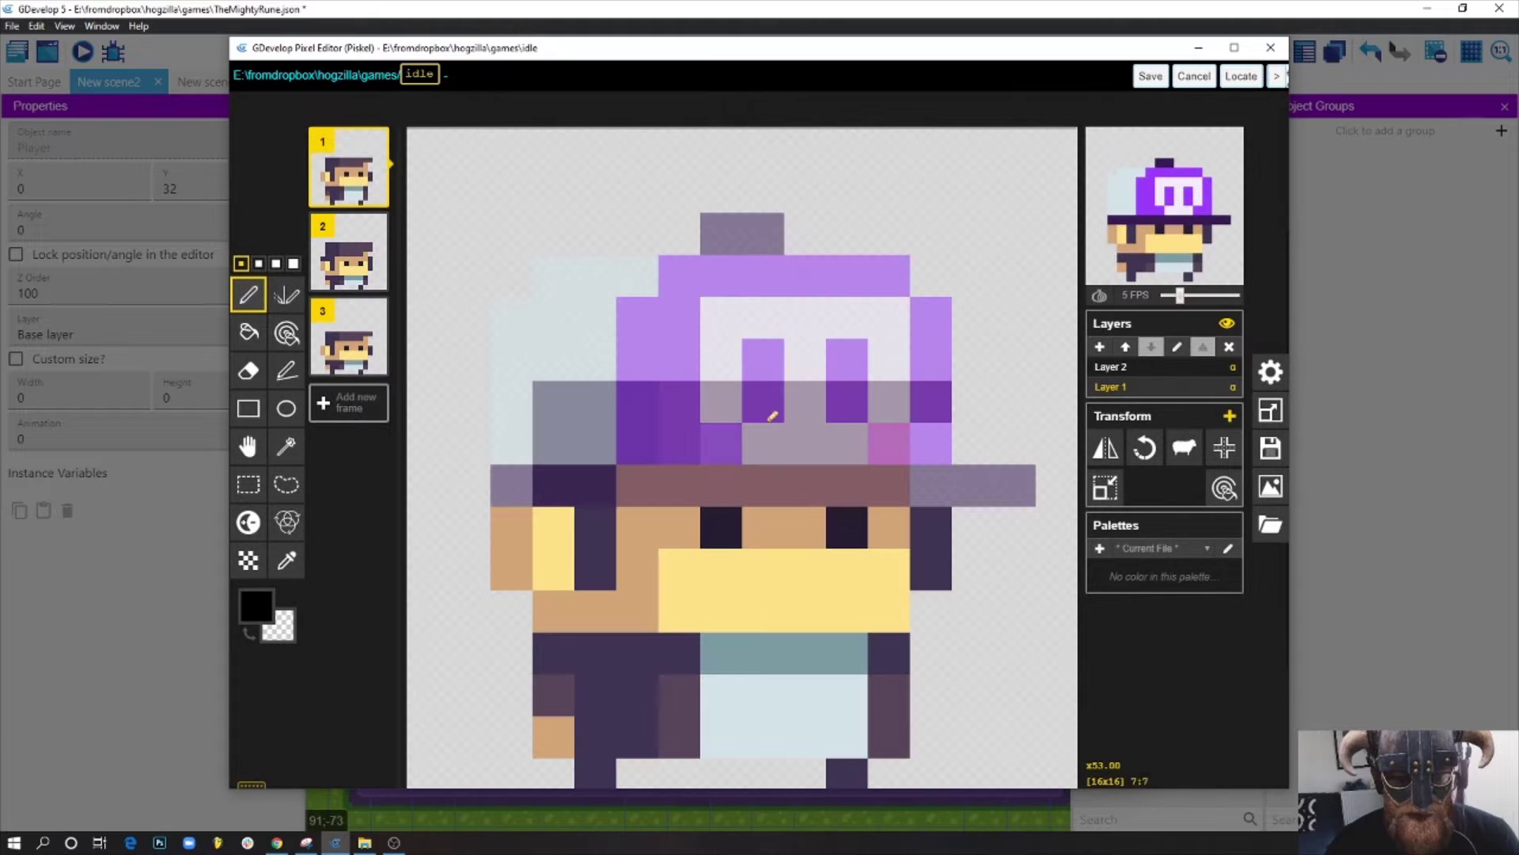
pyautogui.click(1270, 410)
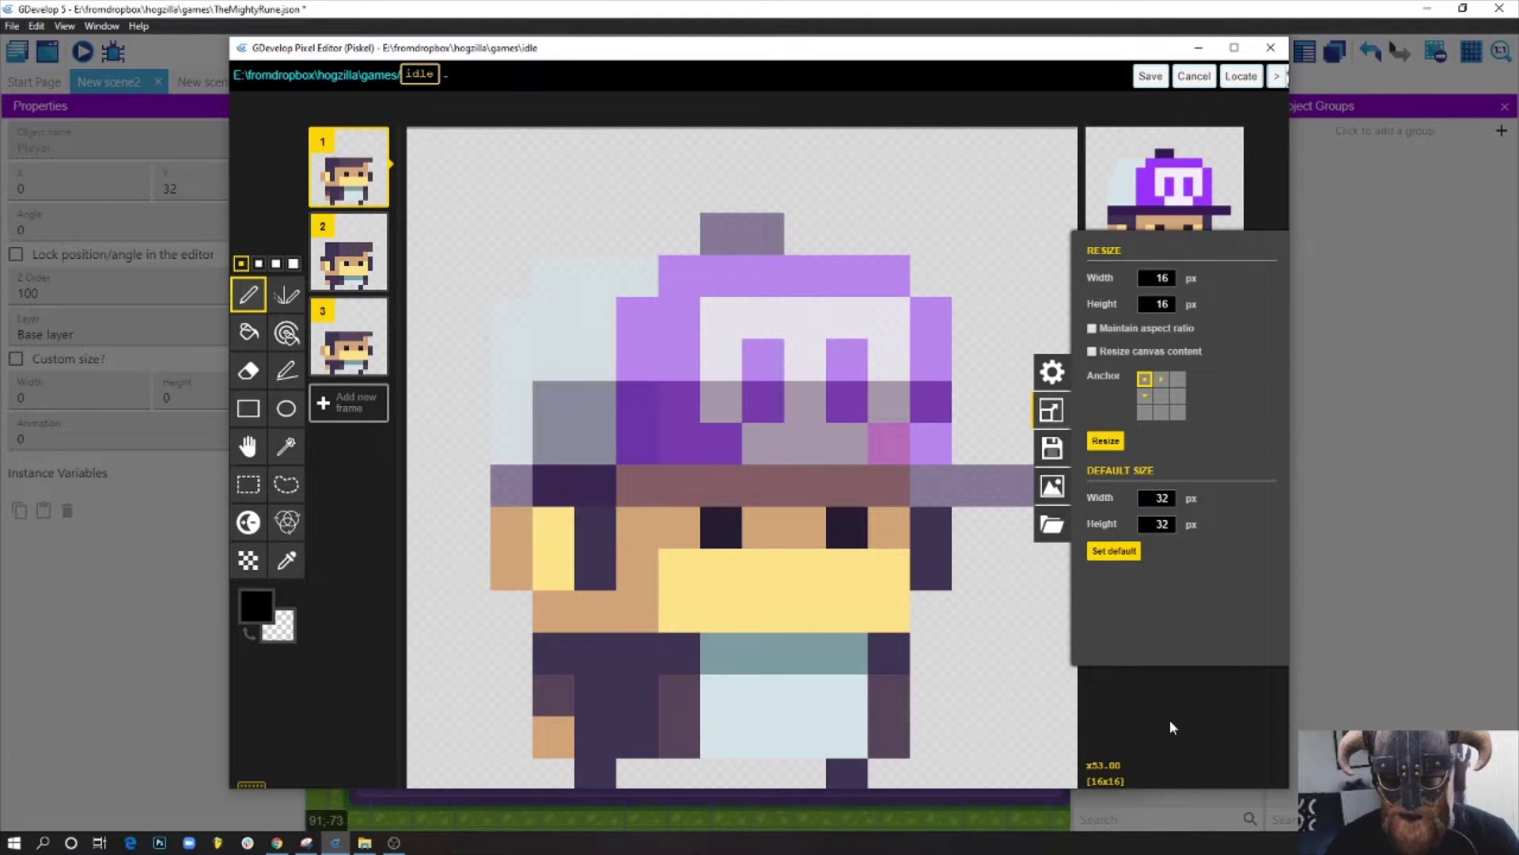
pyautogui.click(1202, 99)
pyautogui.click(1157, 76)
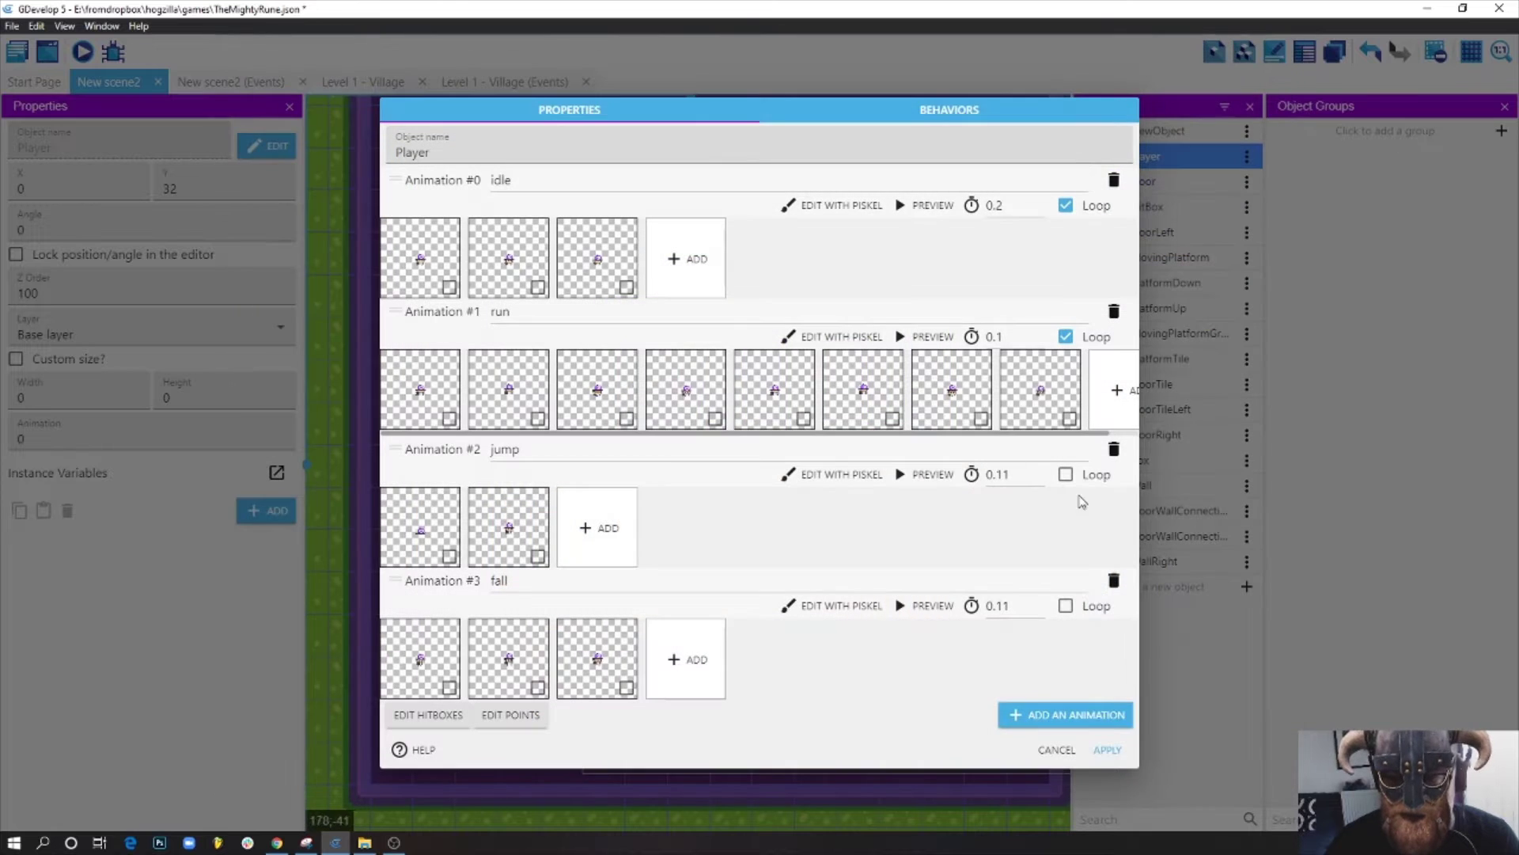
pyautogui.click(1108, 751)
# - Open the Box object's sprite in Piskel to check its canvas size, and save it unchanged
pyautogui.doubleClick(777, 233)
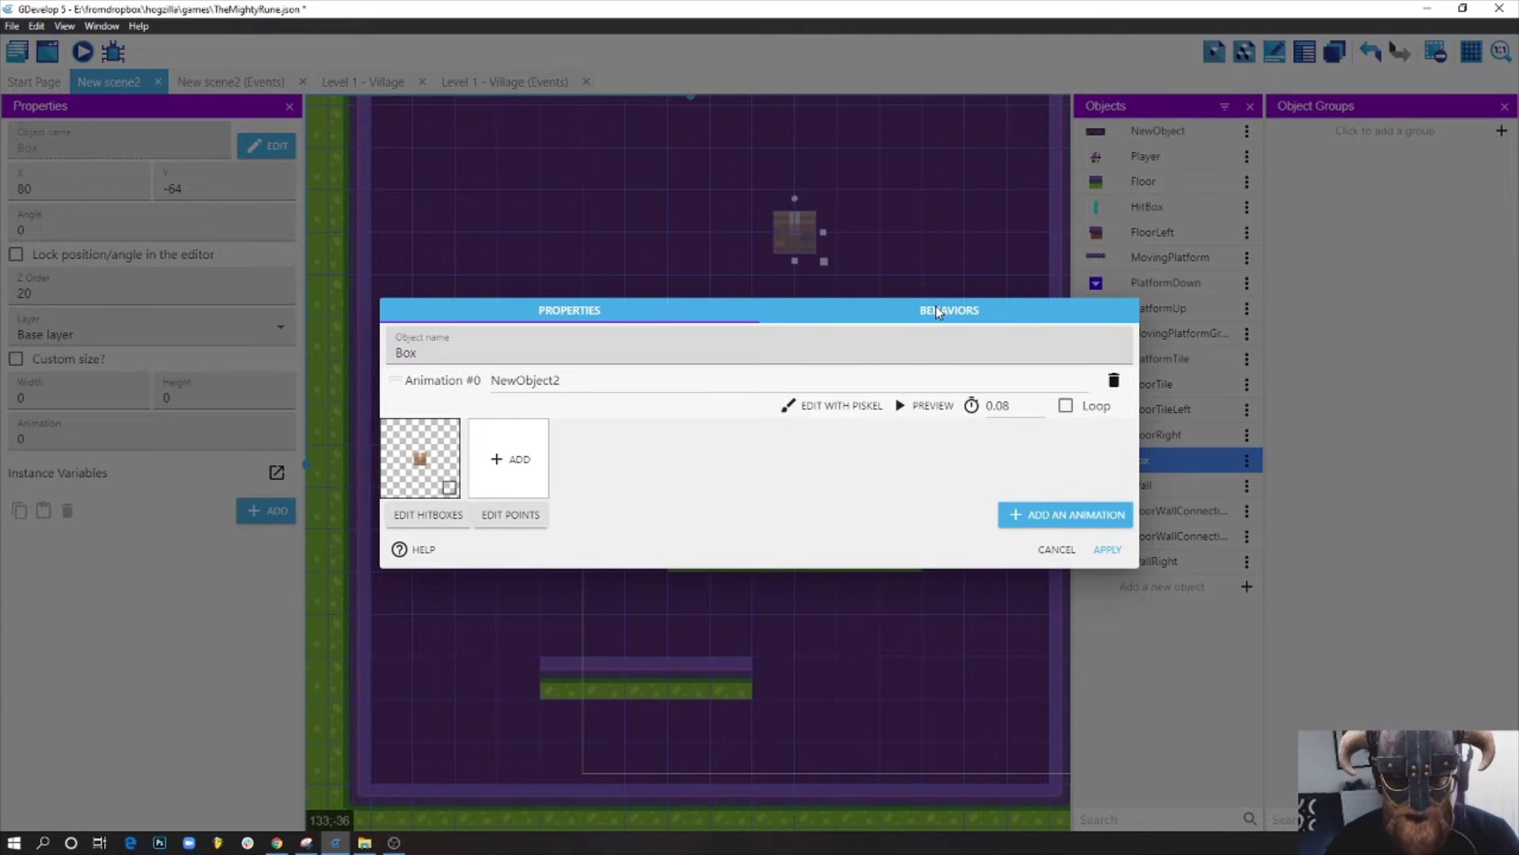
pyautogui.click(862, 406)
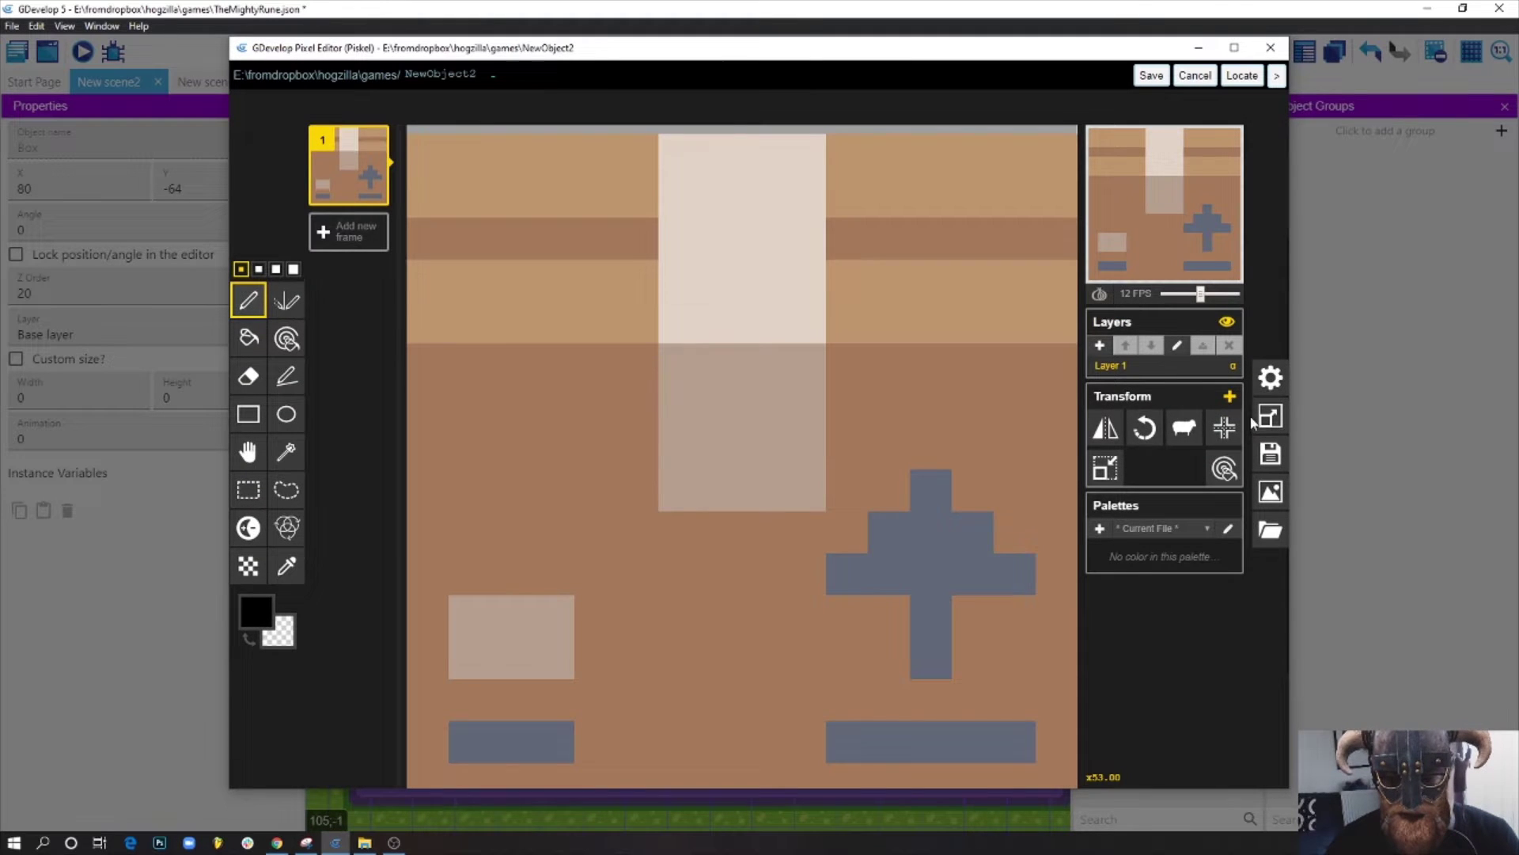
pyautogui.click(1270, 416)
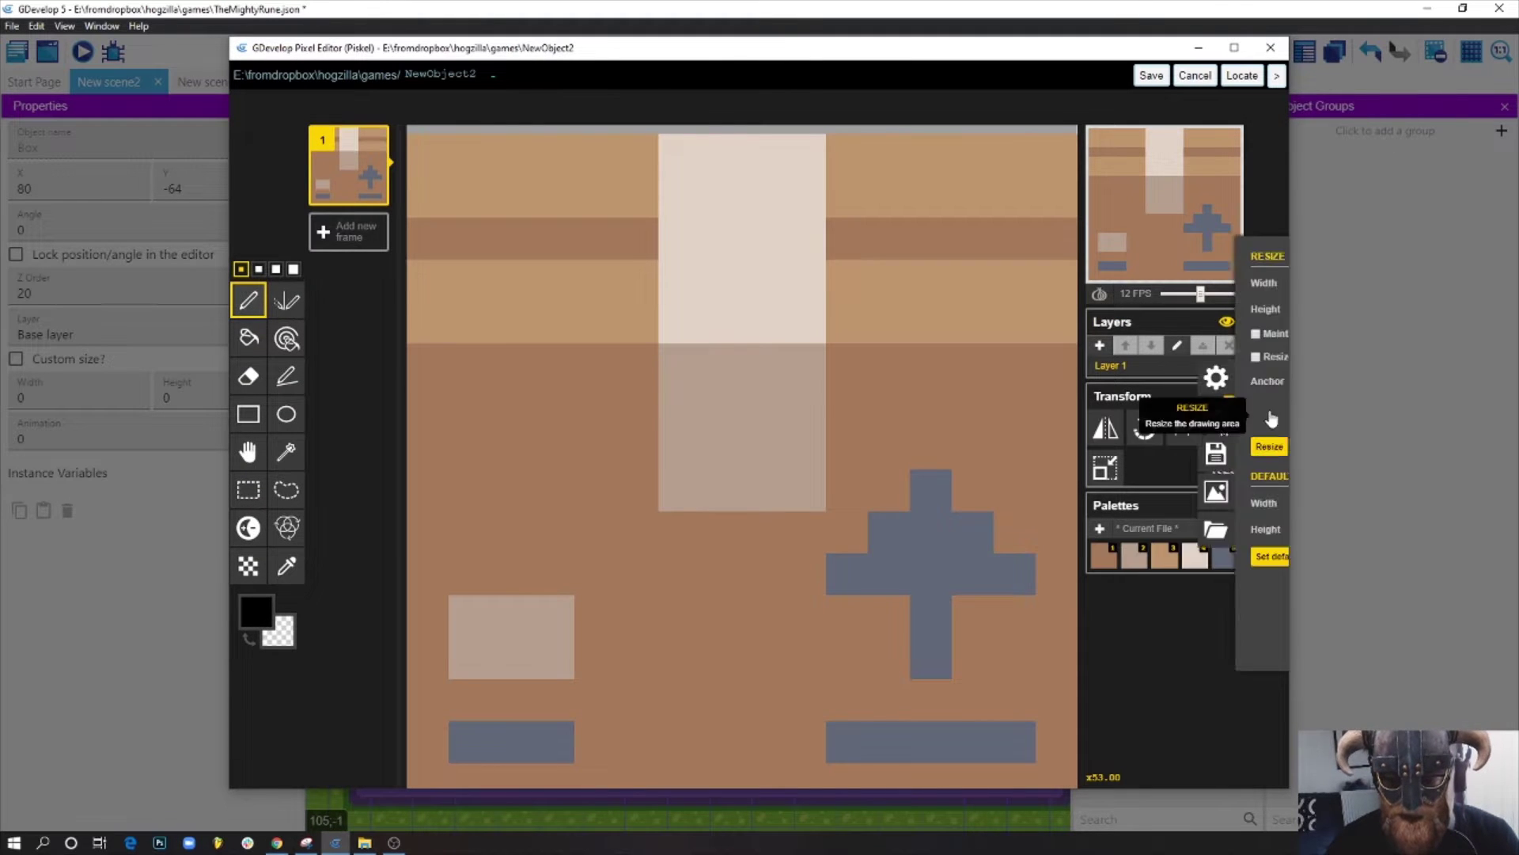
pyautogui.click(1154, 76)
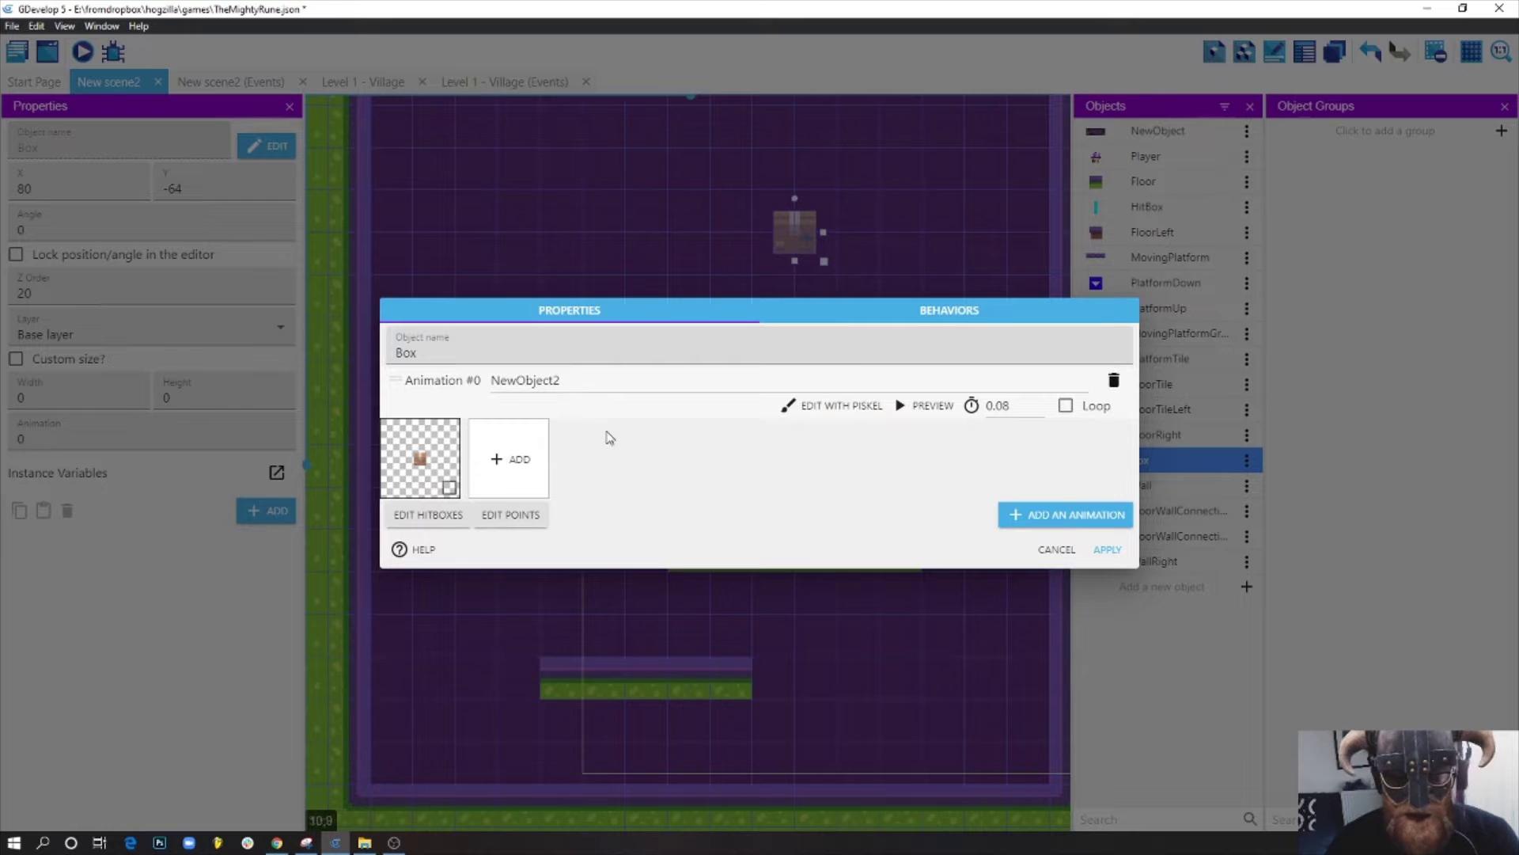
# - Check the Box object's origin and center points, and apply the object settings
pyautogui.click(510, 514)
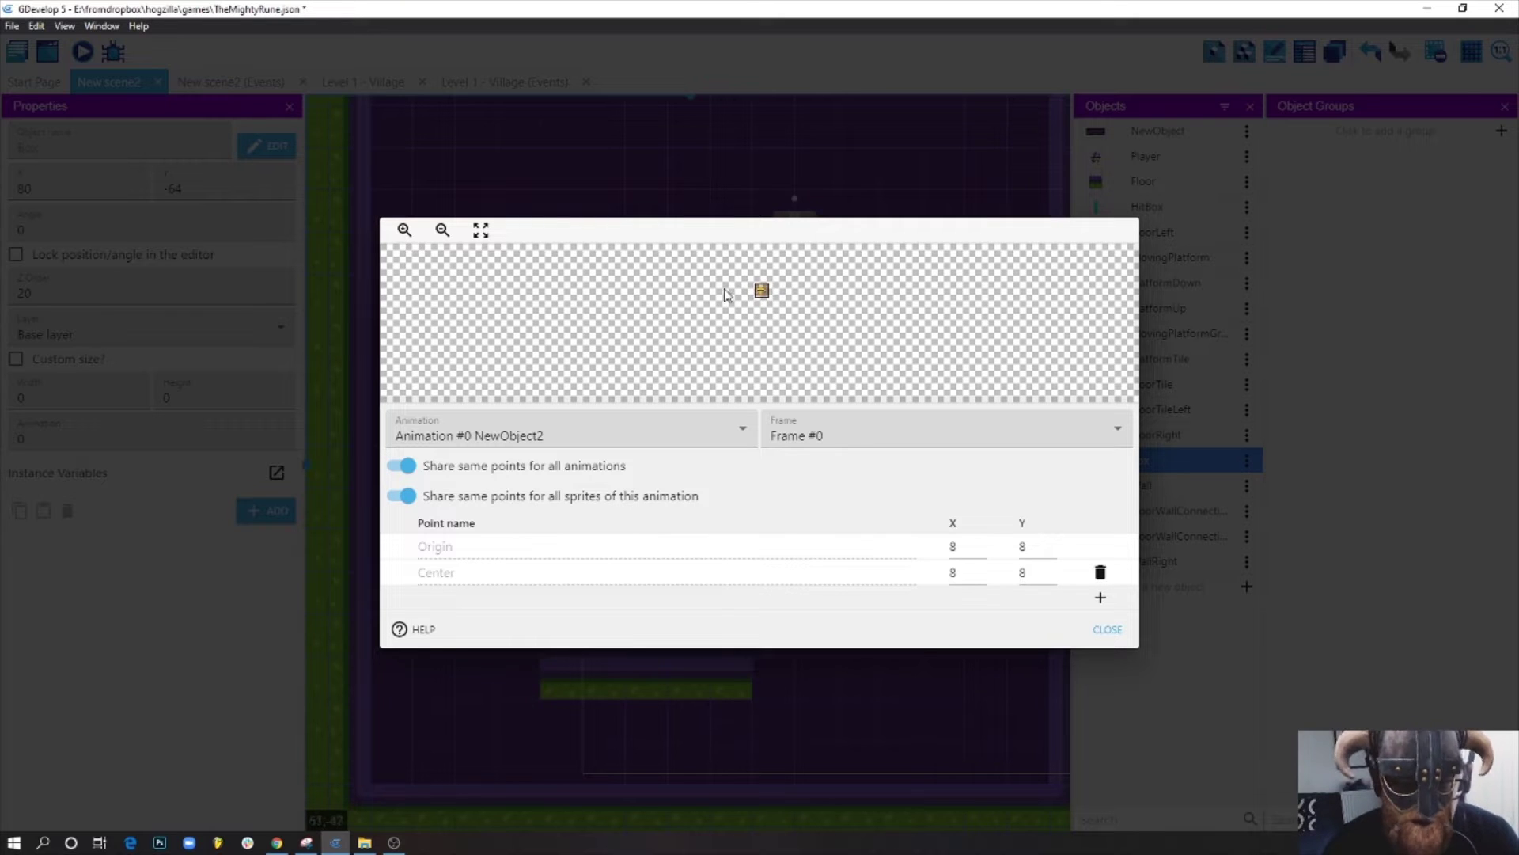
pyautogui.click(1104, 630)
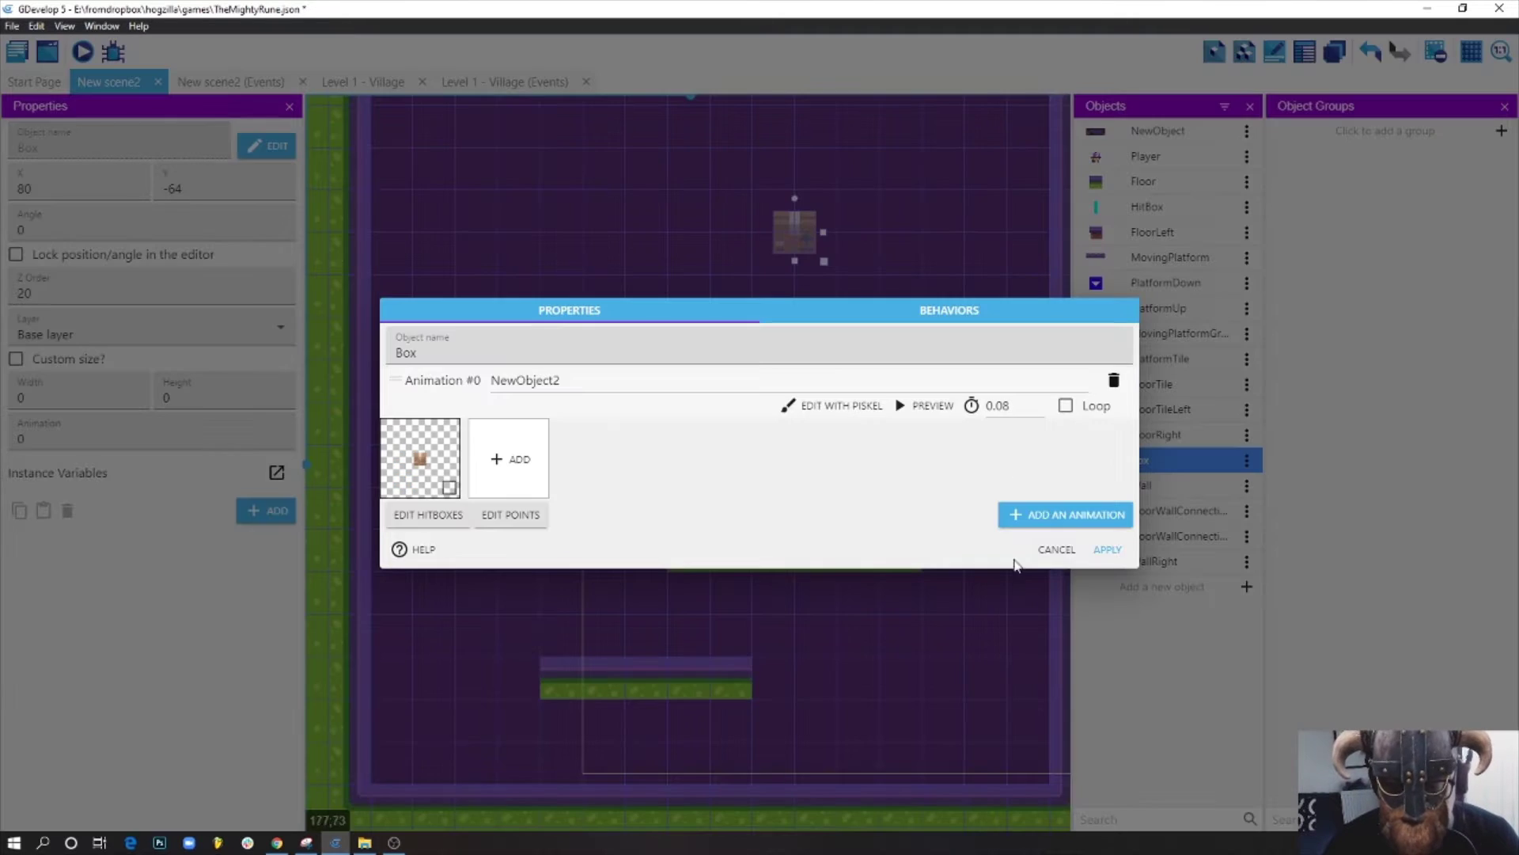
pyautogui.click(1106, 550)
# - Check the Player object's origin and center points, and apply the object settings
pyautogui.doubleClick(583, 485)
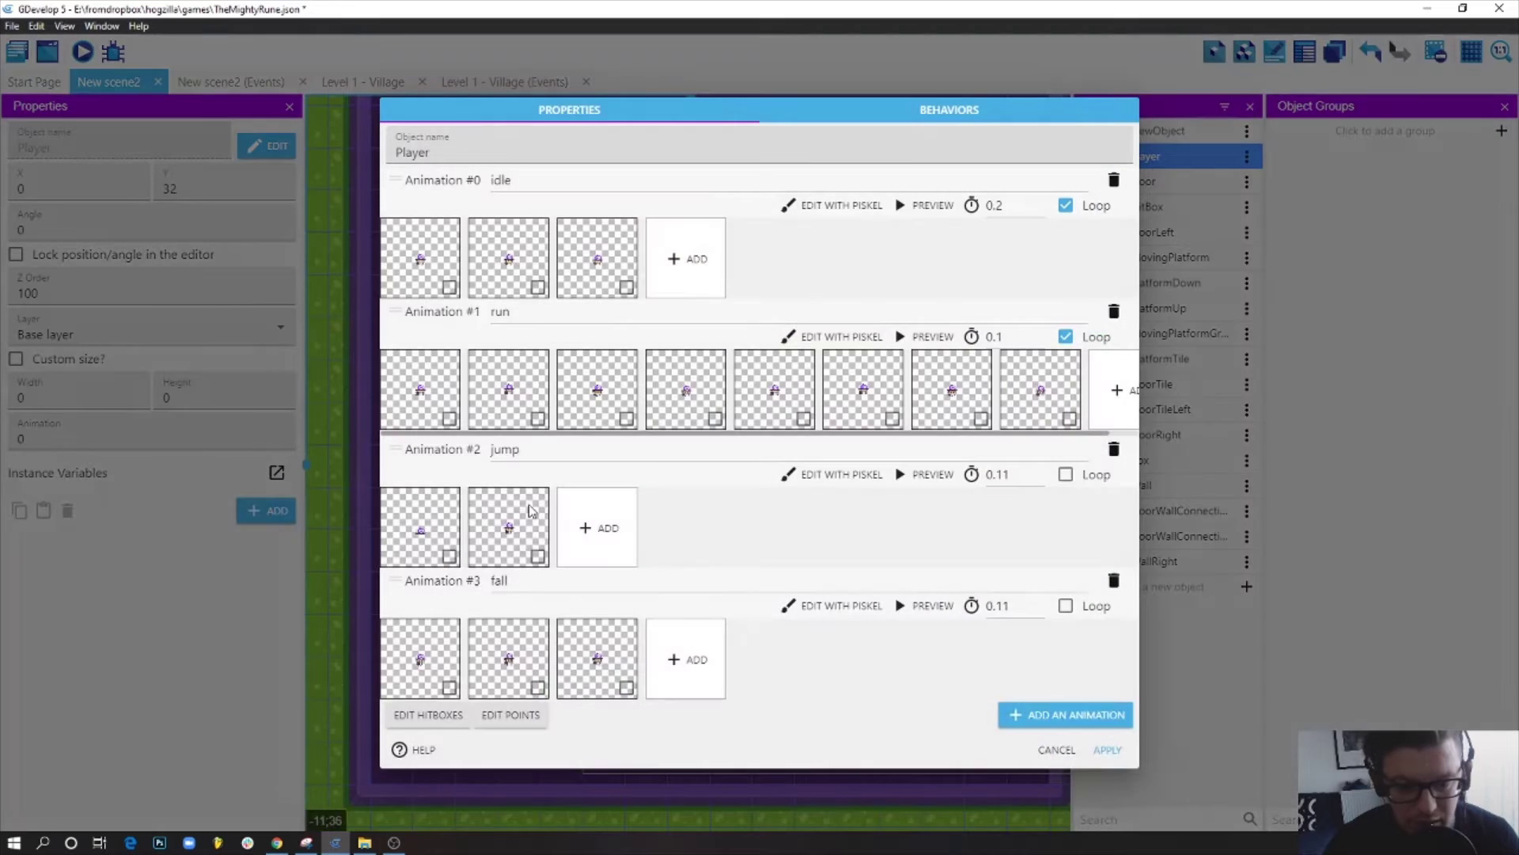
pyautogui.click(528, 712)
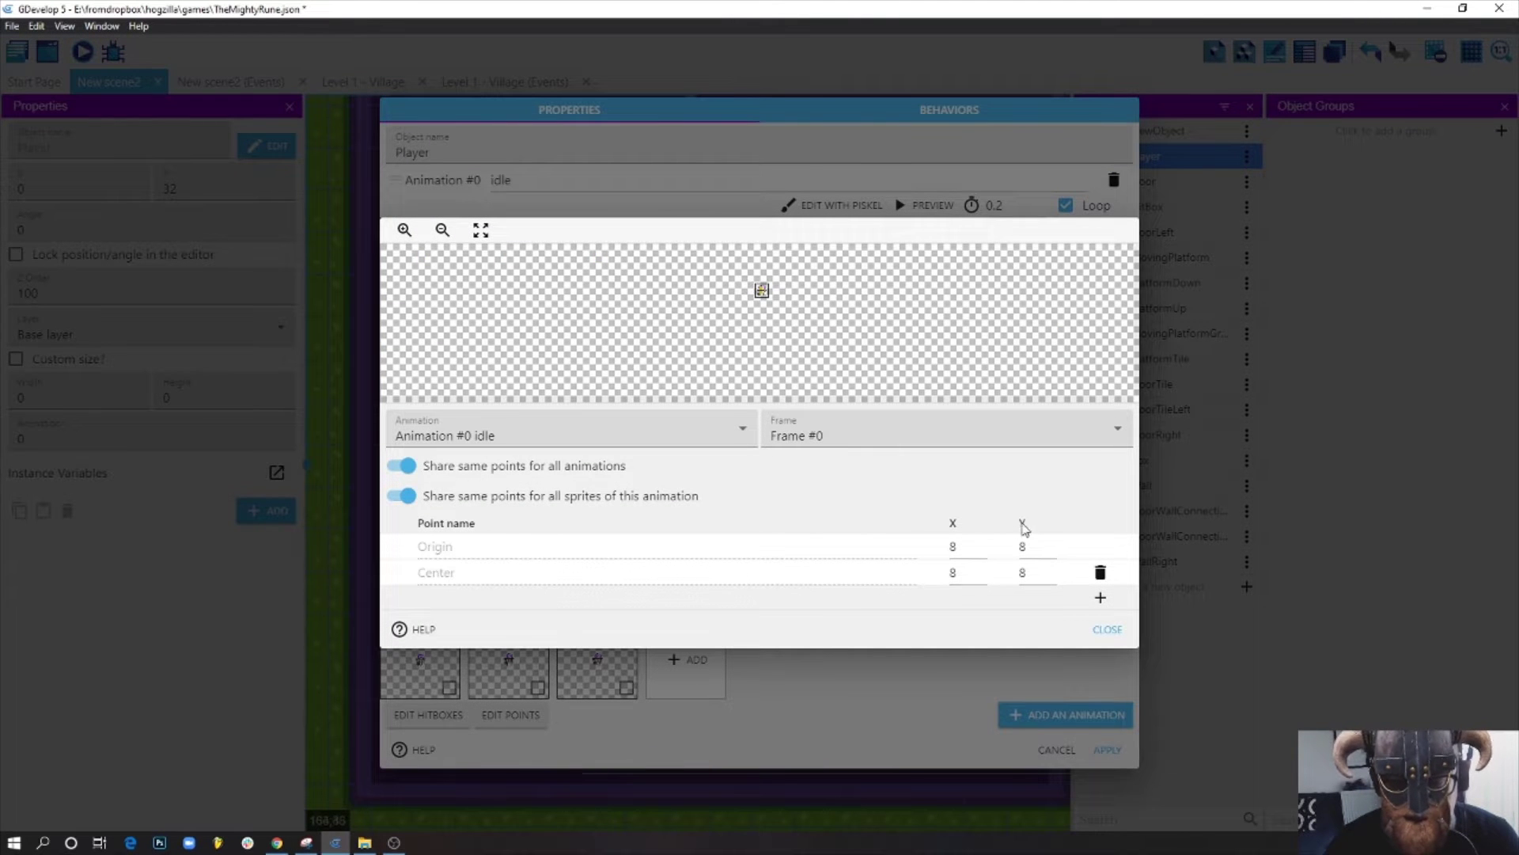
pyautogui.click(1107, 629)
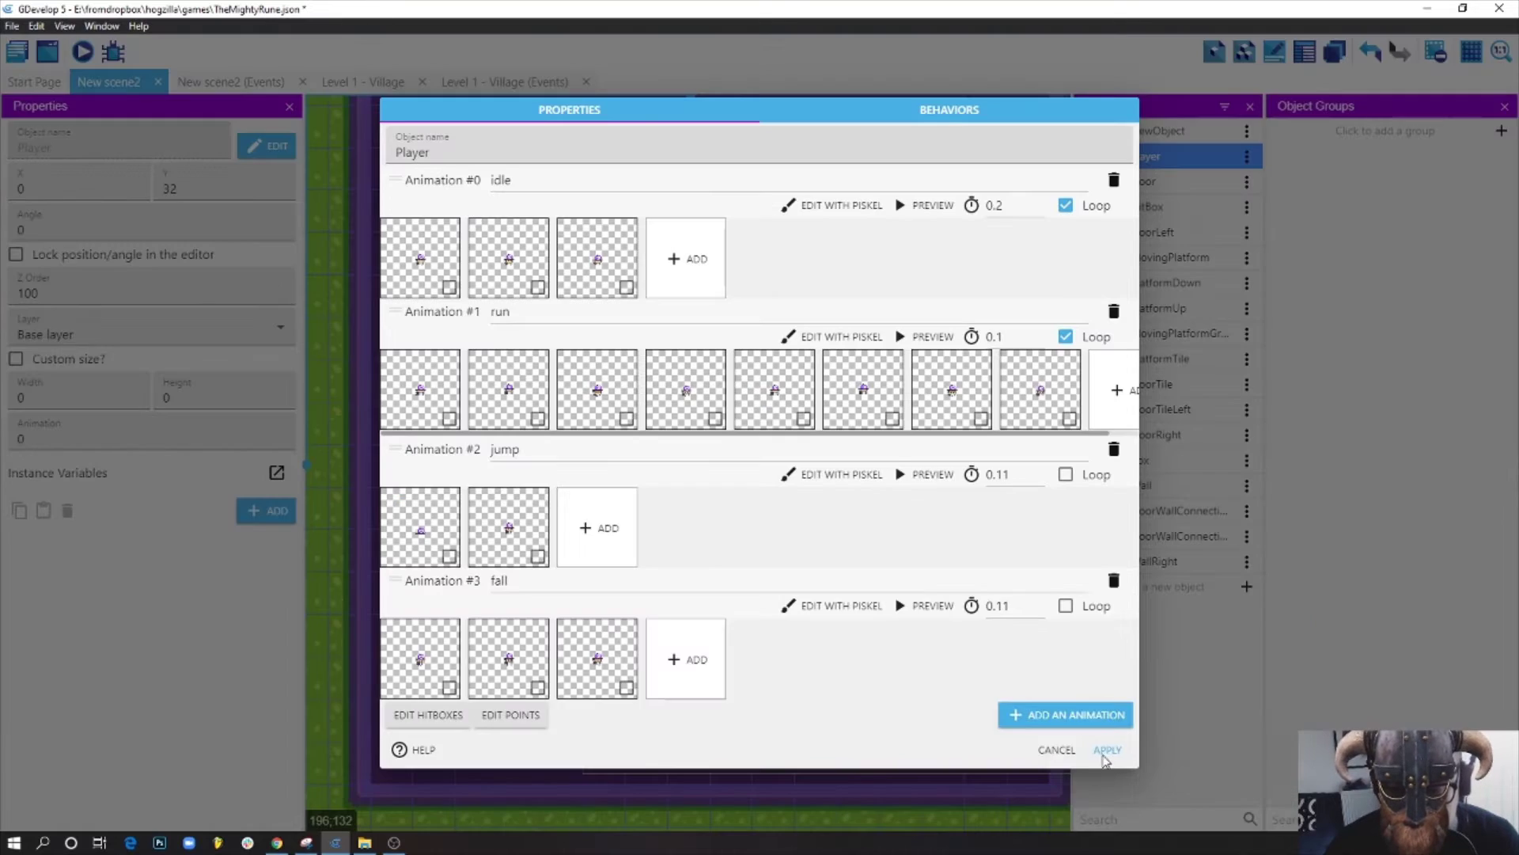
pyautogui.click(1107, 749)
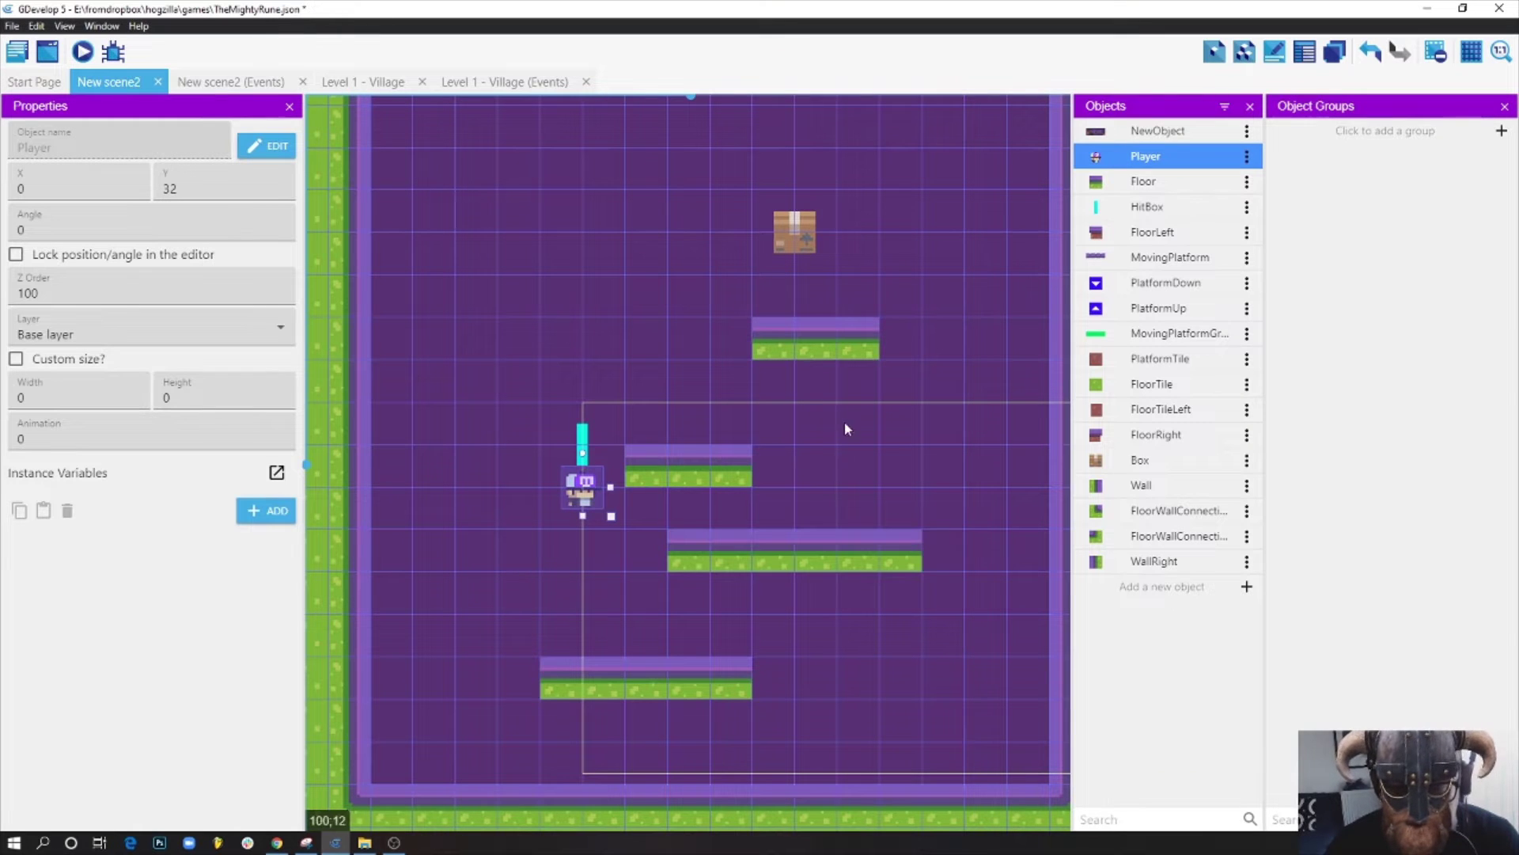
# - Review the New scene2 events for the HitBox and Player, and return to the scene layout
pyautogui.click(892, 449)
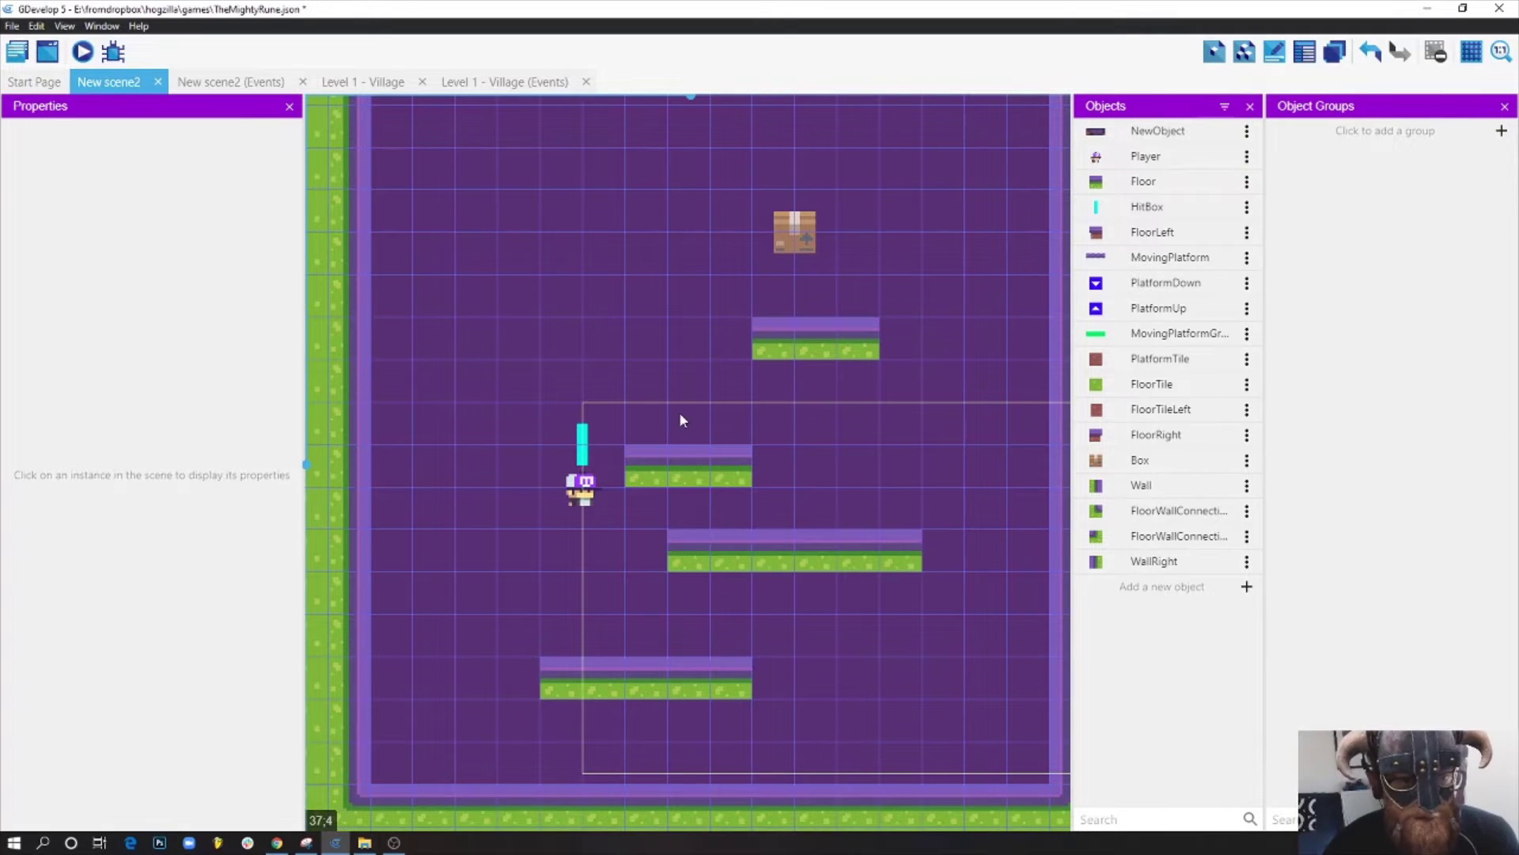
pyautogui.click(217, 82)
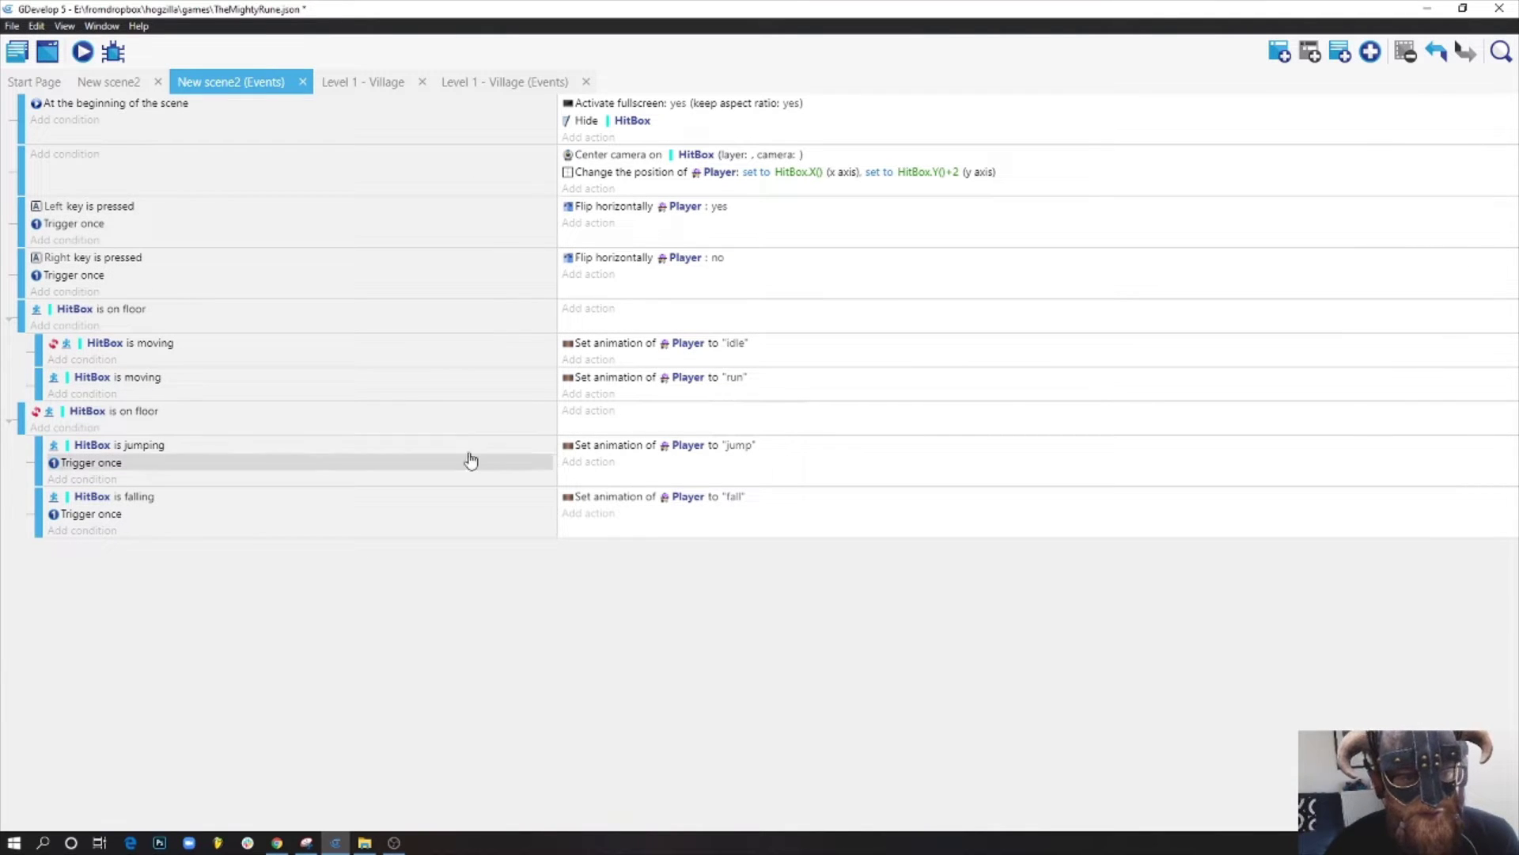
pyautogui.click(118, 82)
# - Add the Platform behavior to the Box object, set its type to Jumpthru platform, and apply
pyautogui.click(800, 233)
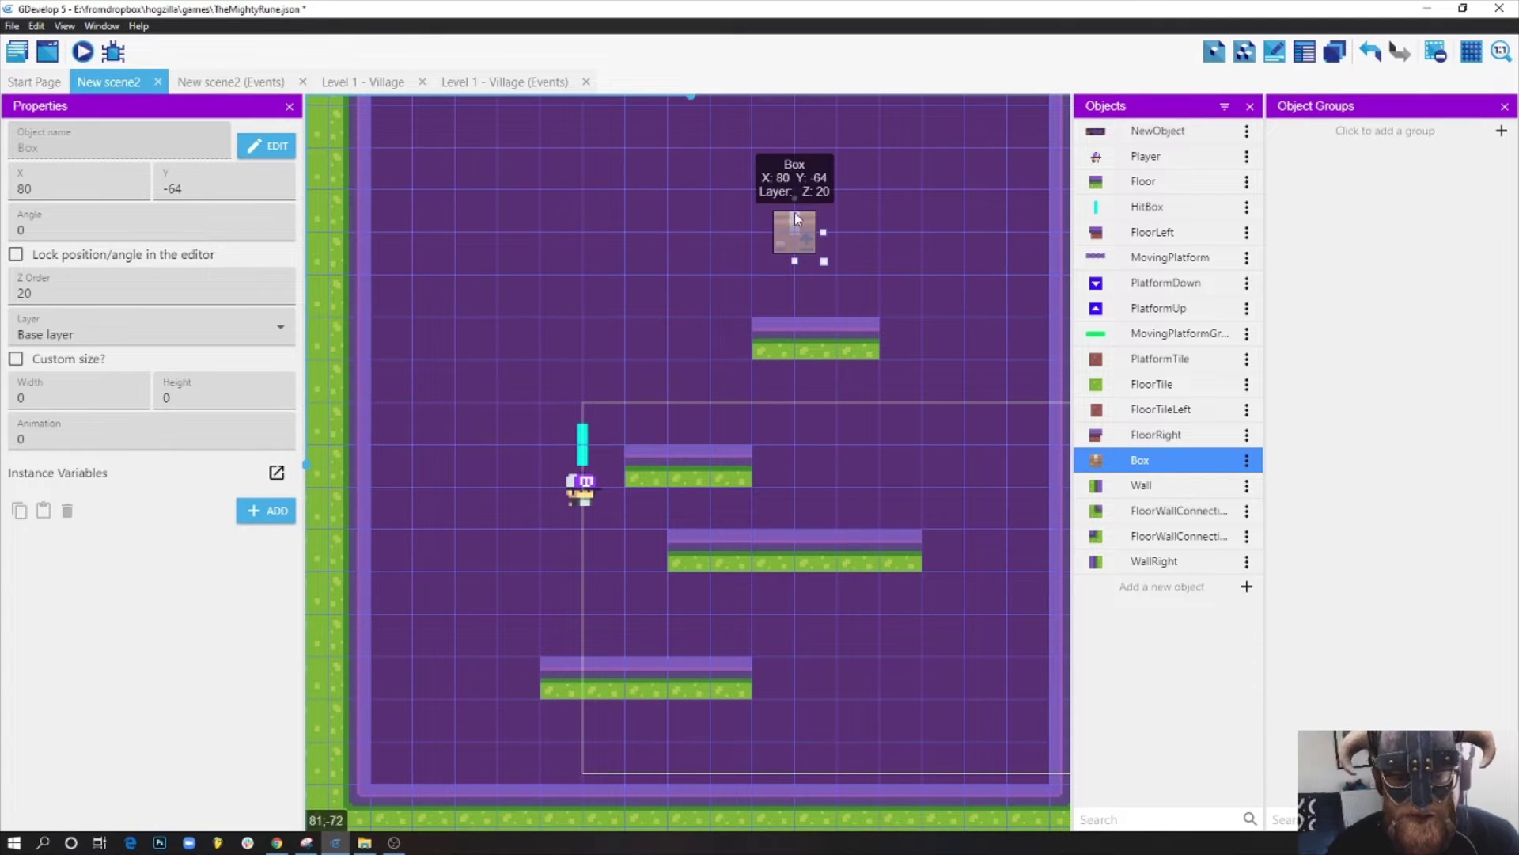
pyautogui.doubleClick(799, 244)
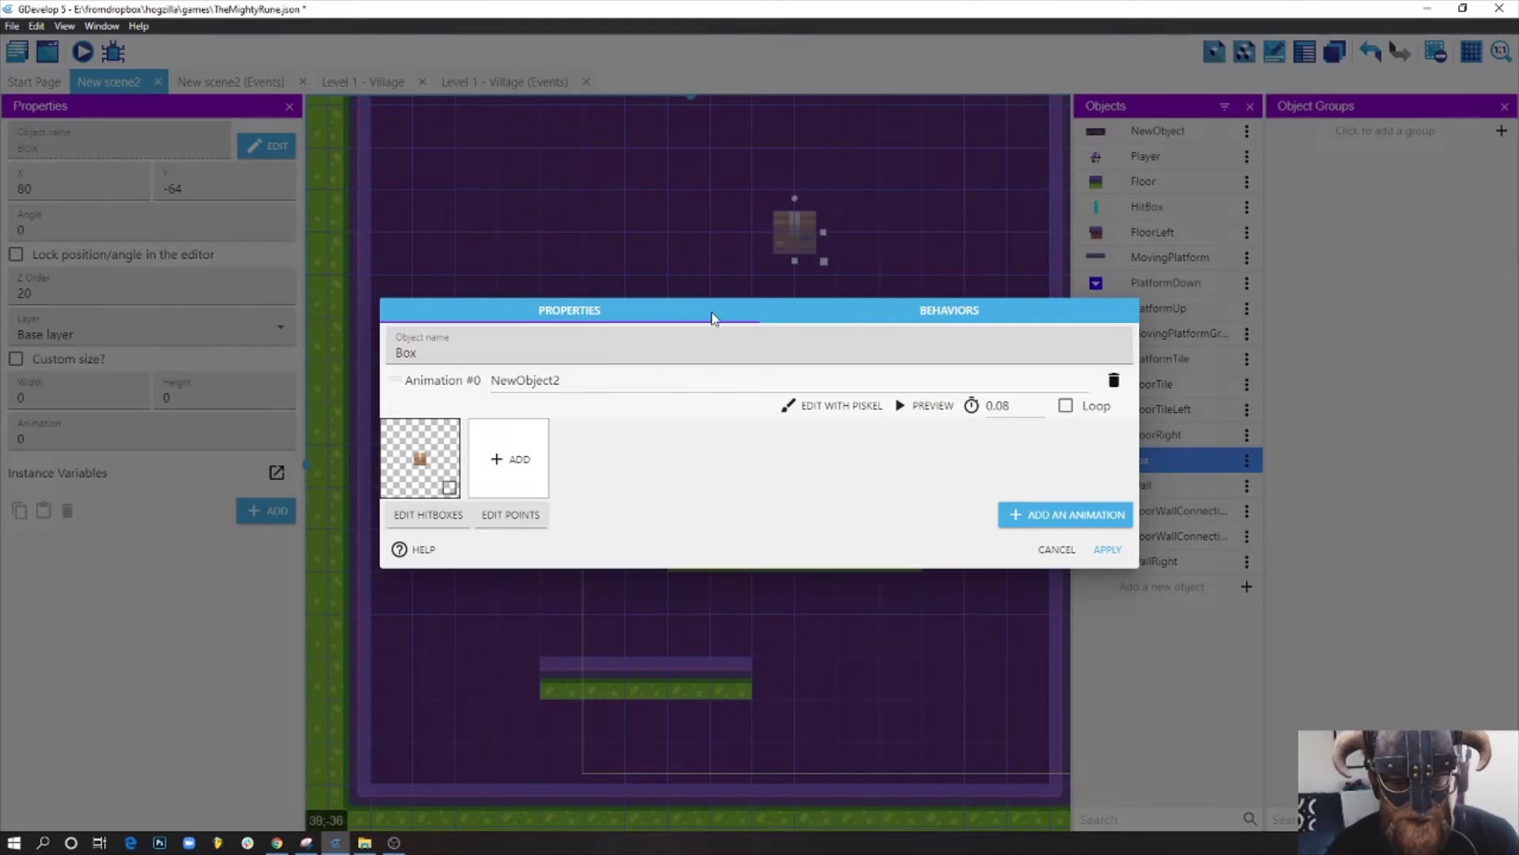
pyautogui.click(945, 310)
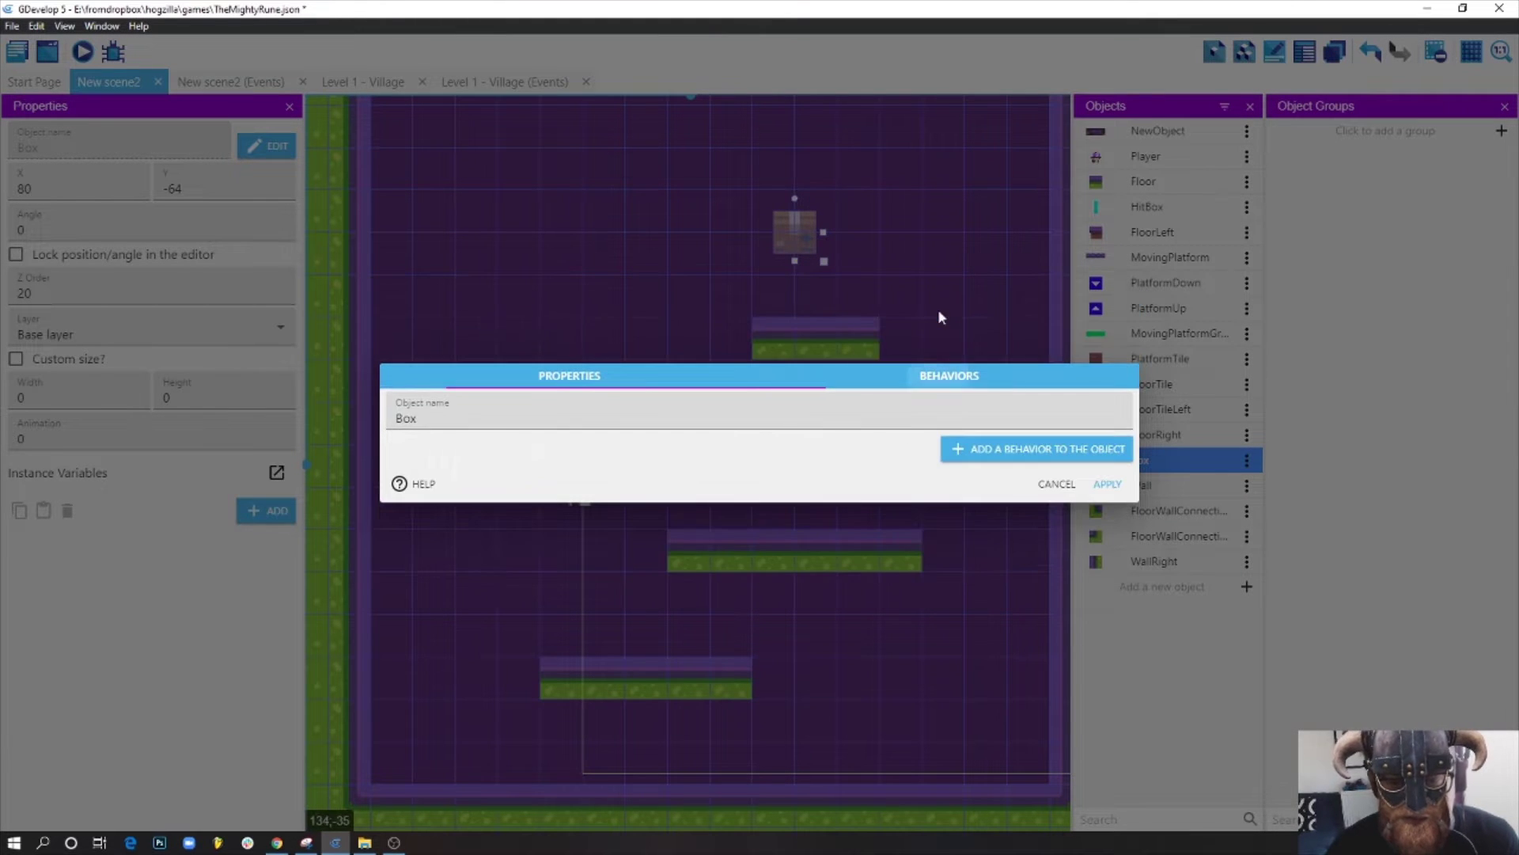
pyautogui.click(1020, 449)
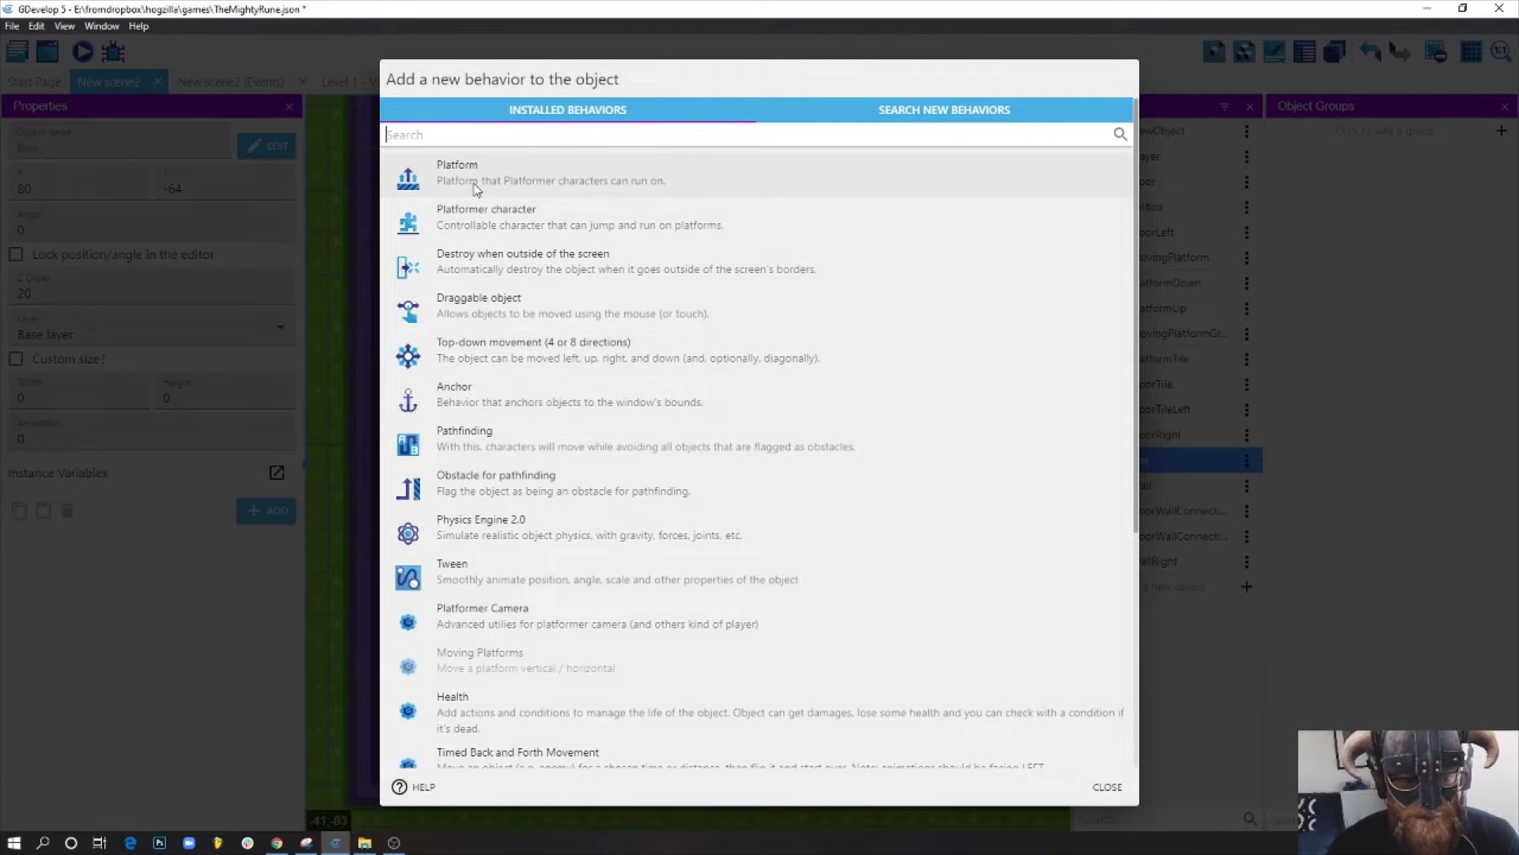
pyautogui.click(474, 182)
pyautogui.click(519, 484)
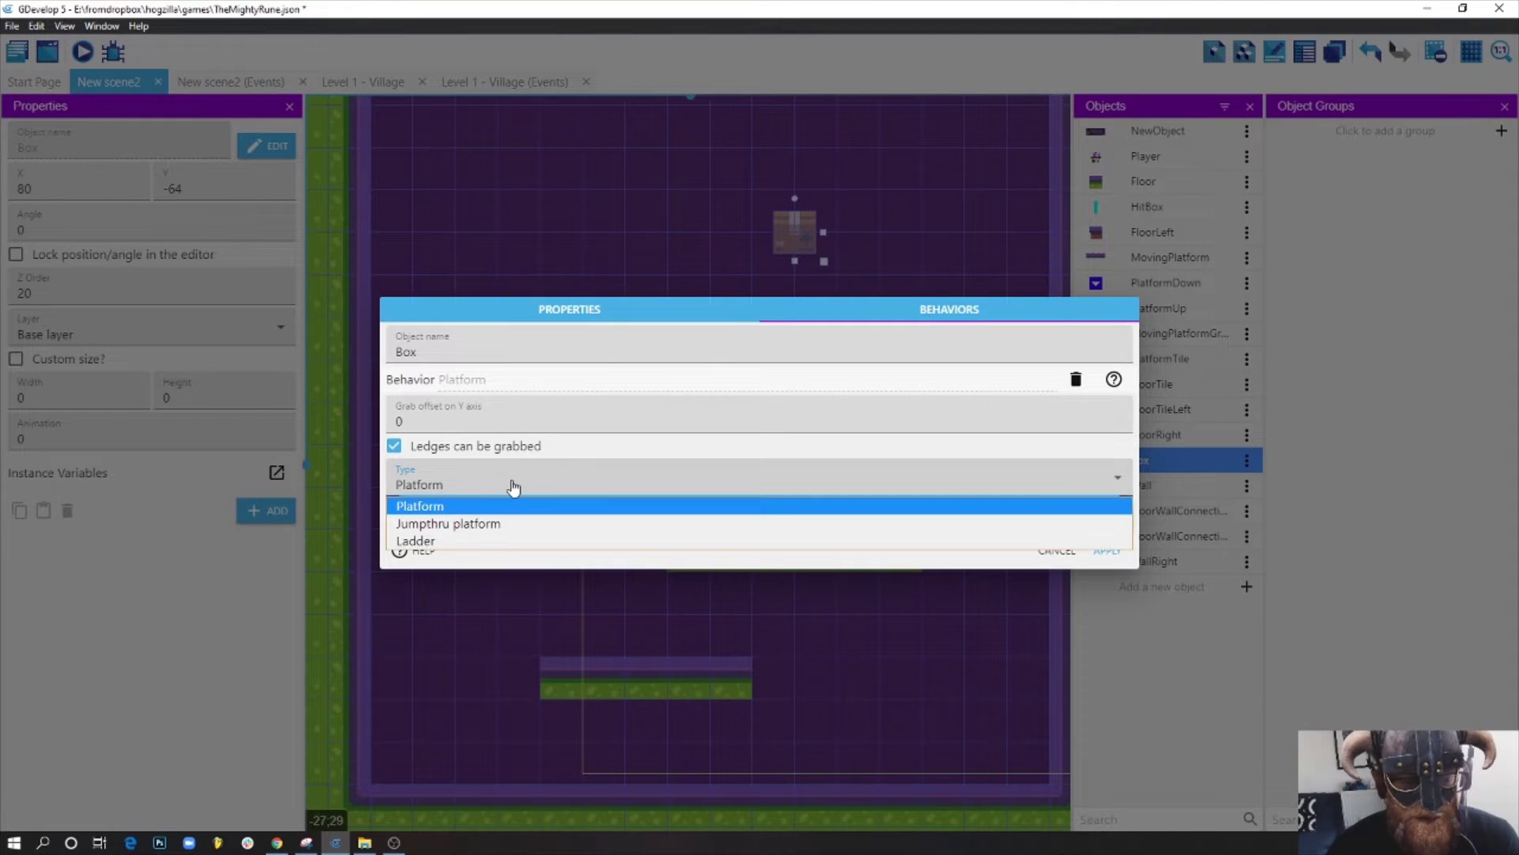
pyautogui.click(504, 525)
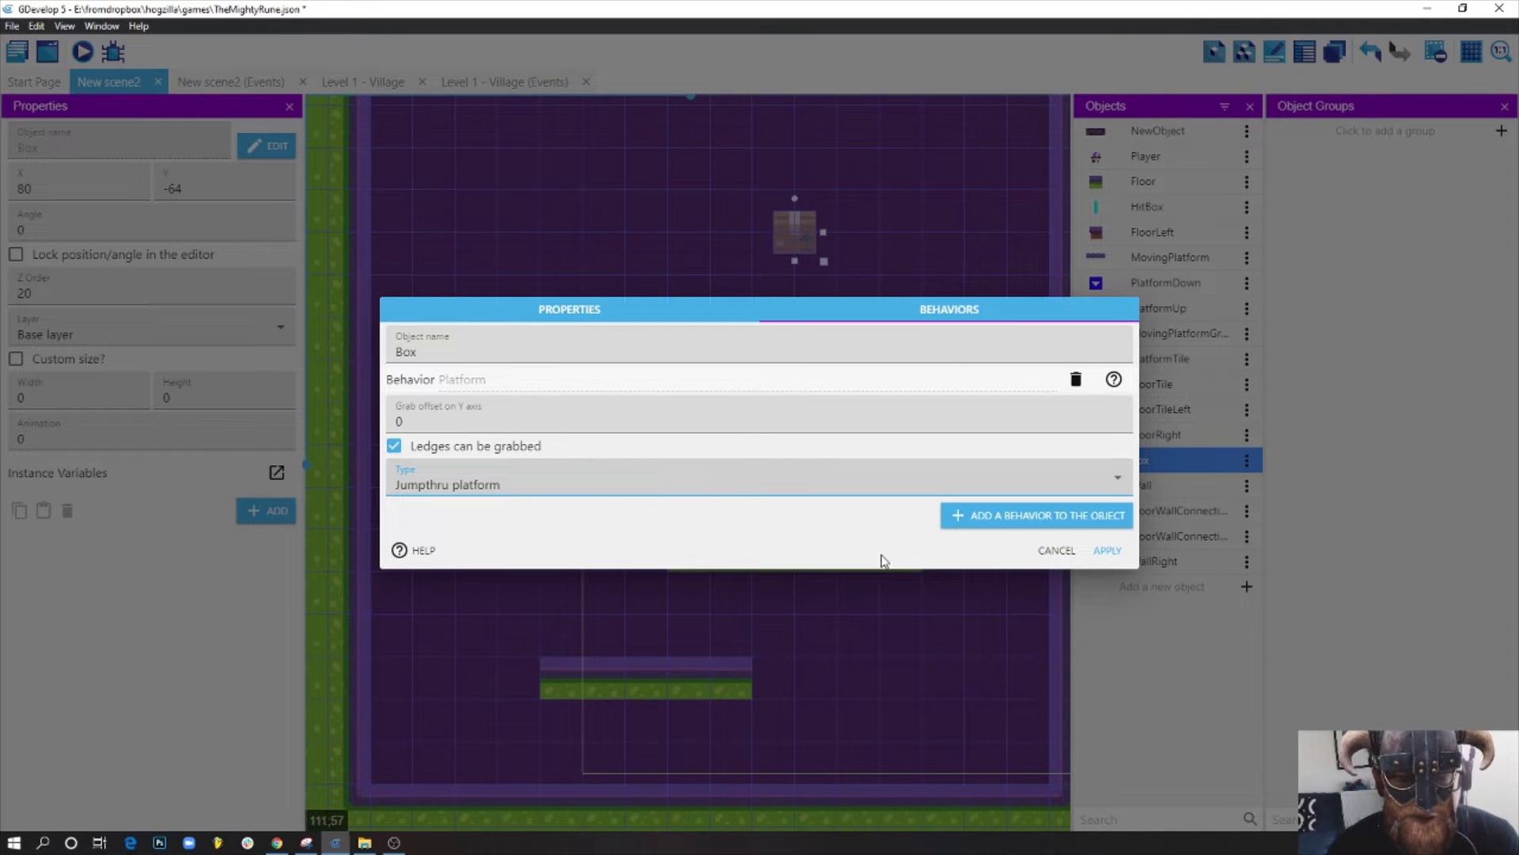
pyautogui.click(1109, 551)
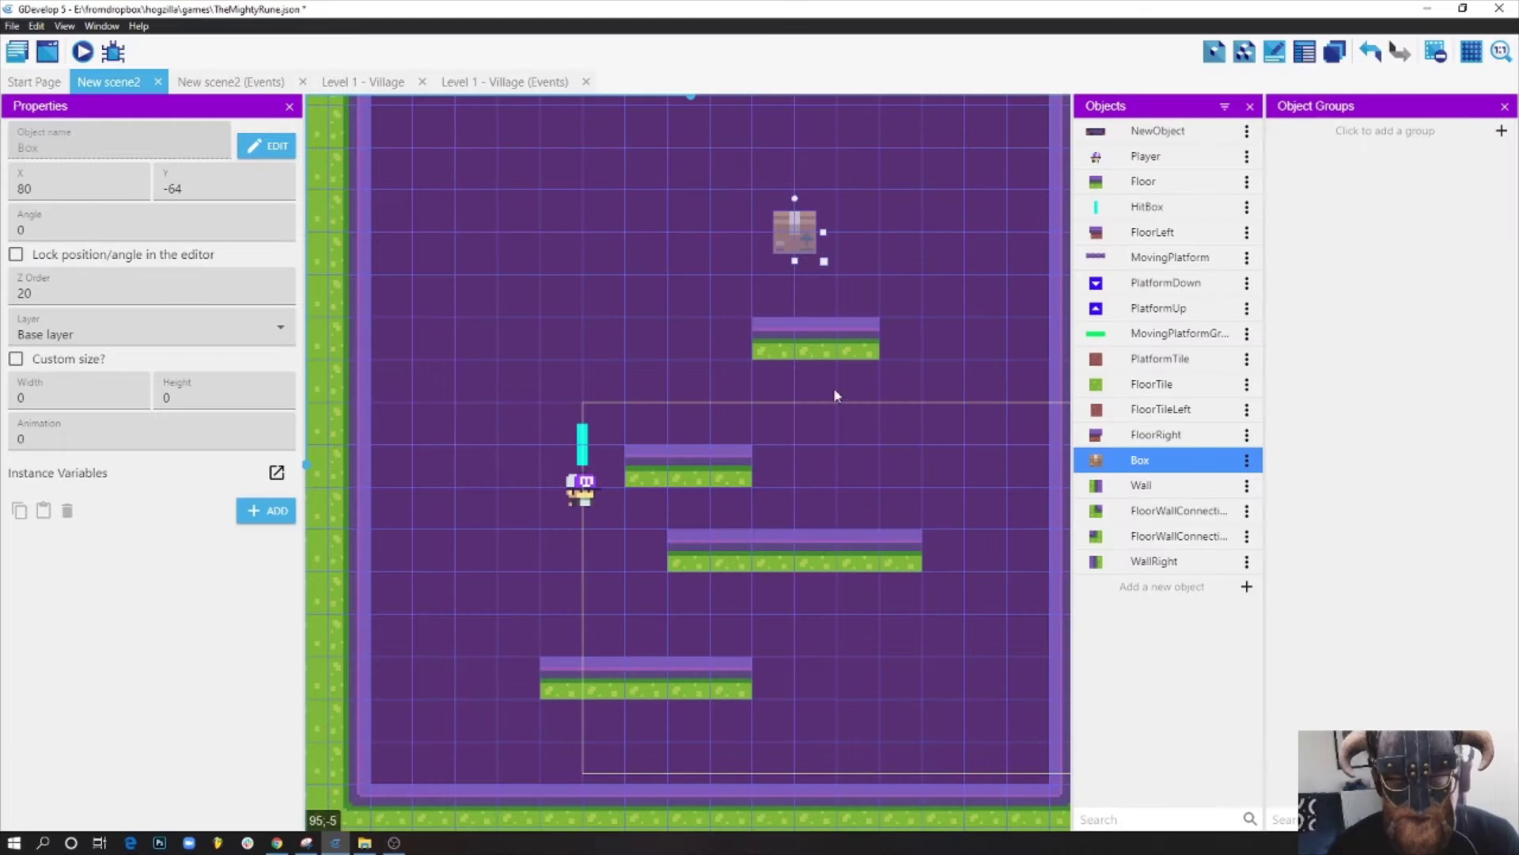
# - Add the Platformer character behavior to the Box object, apply it, and deselect the box
pyautogui.doubleClick(793, 231)
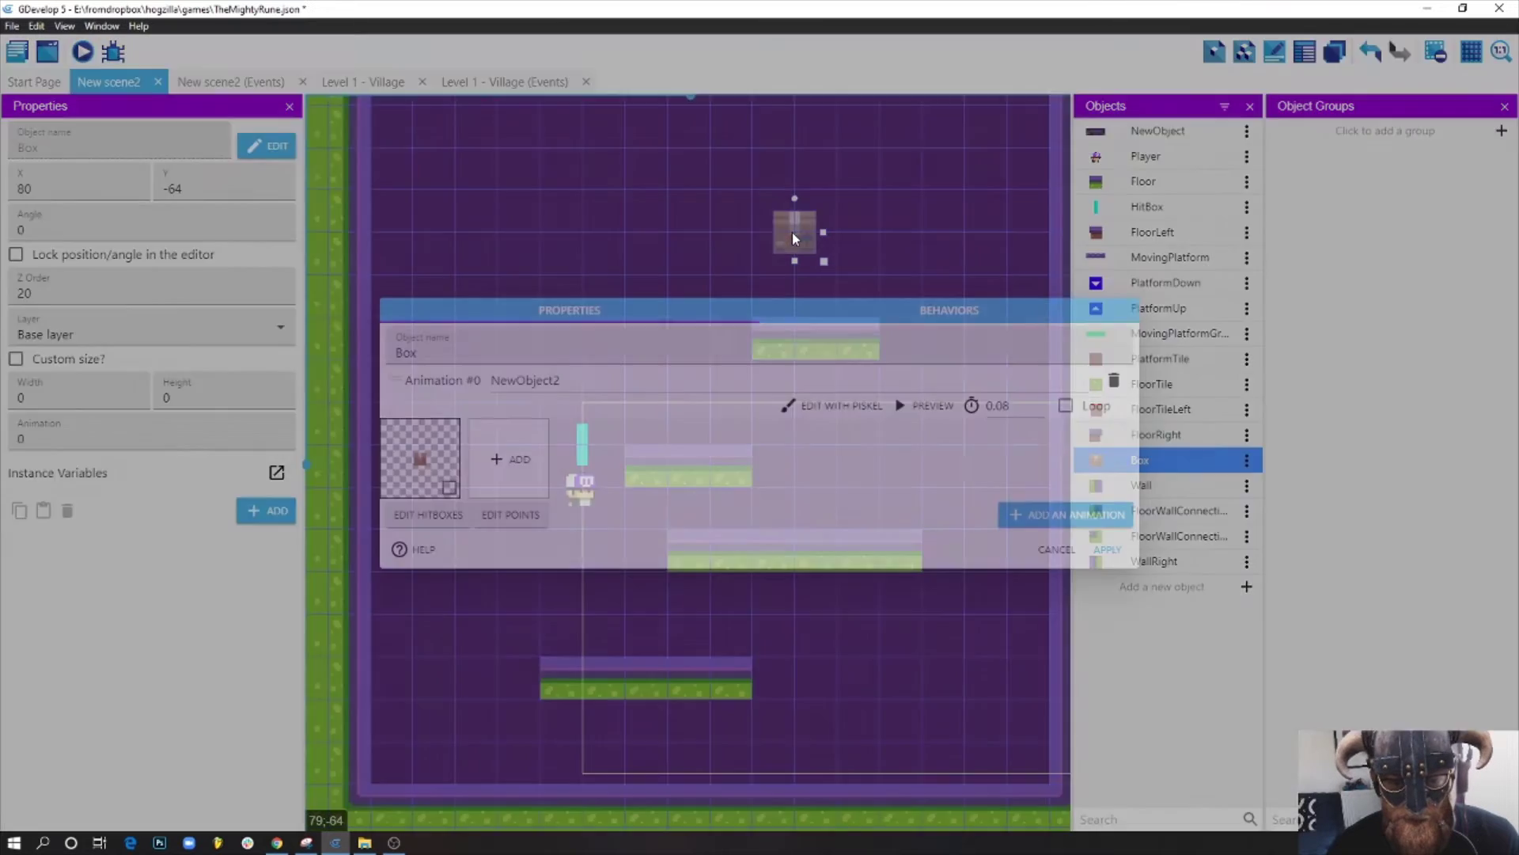
pyautogui.click(978, 315)
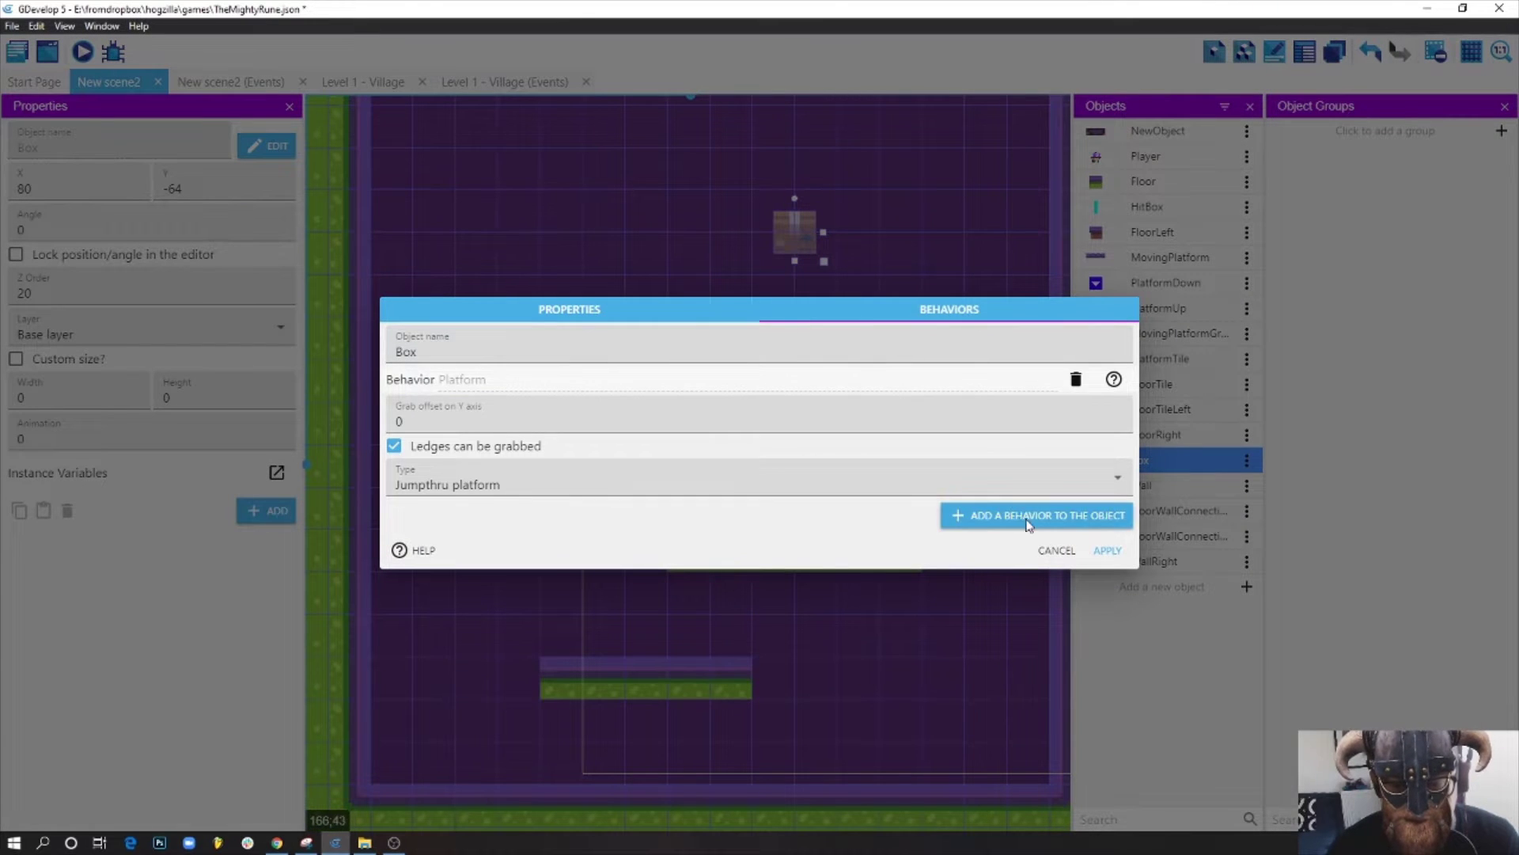
pyautogui.click(989, 515)
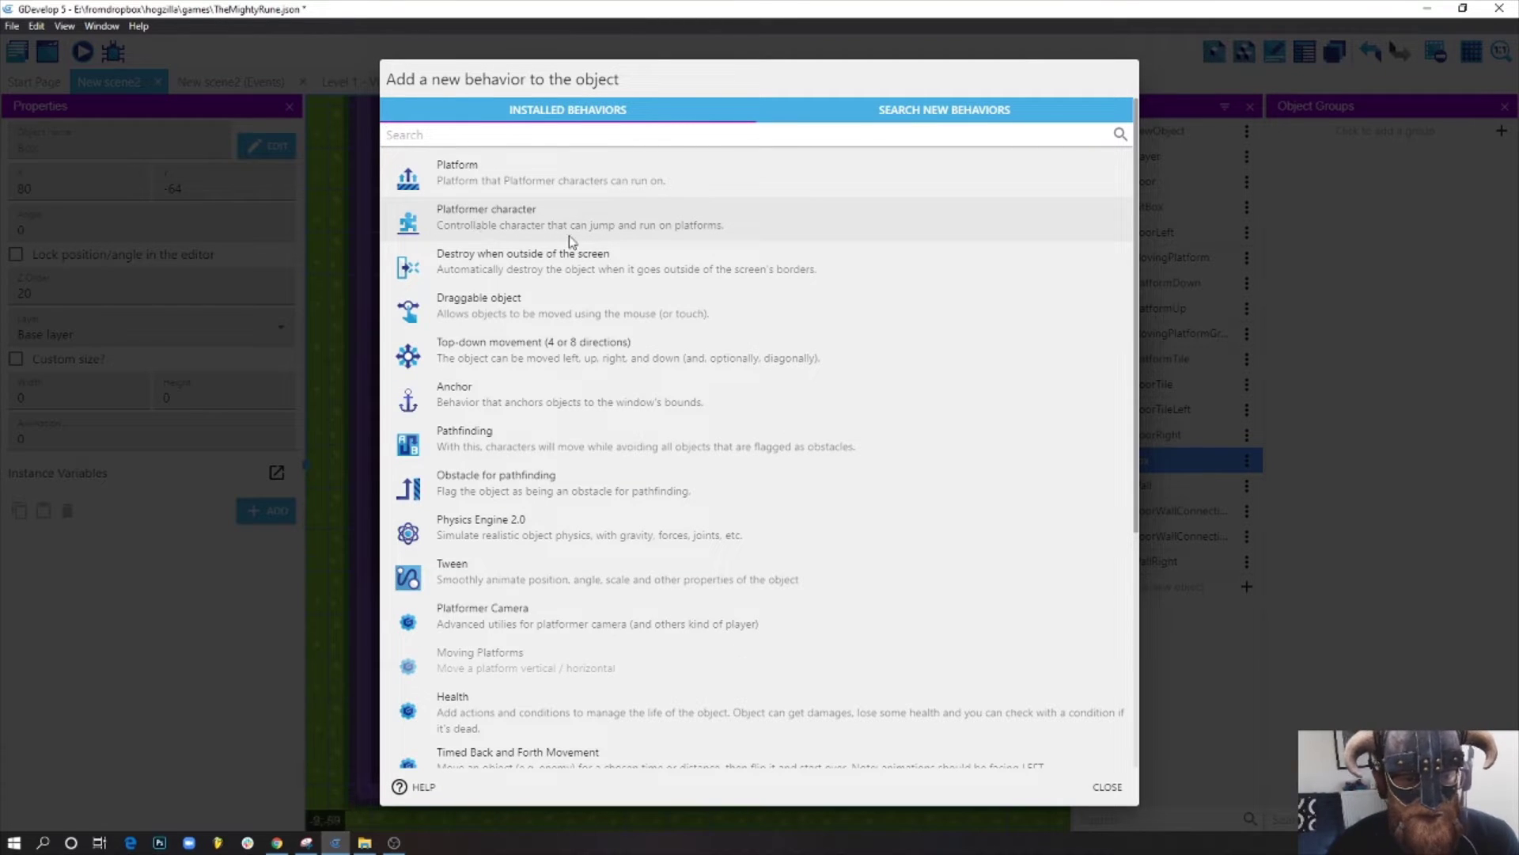
pyautogui.click(518, 221)
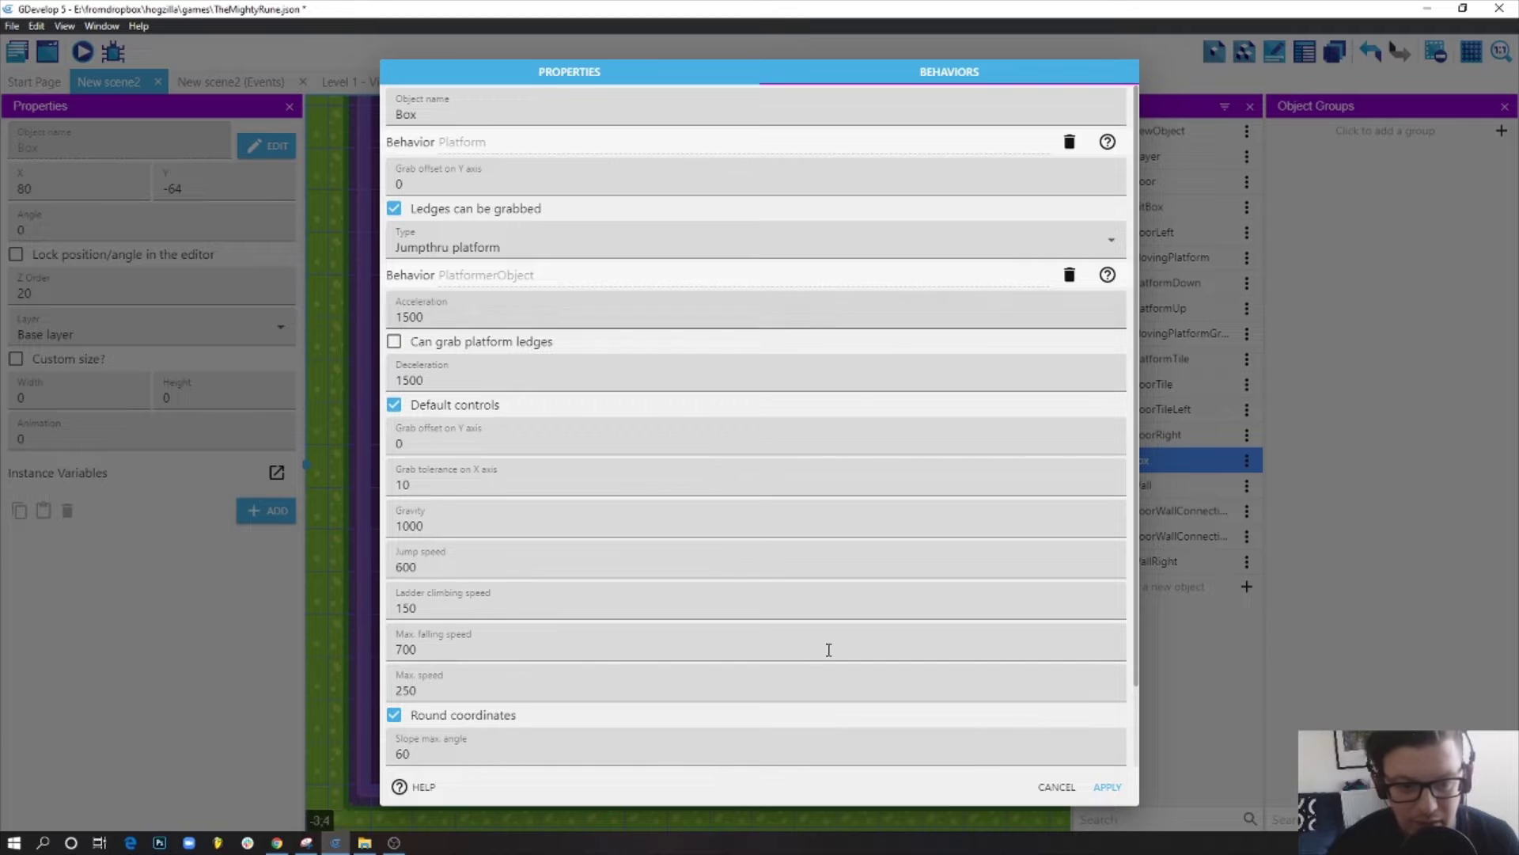
pyautogui.click(1107, 788)
pyautogui.click(896, 268)
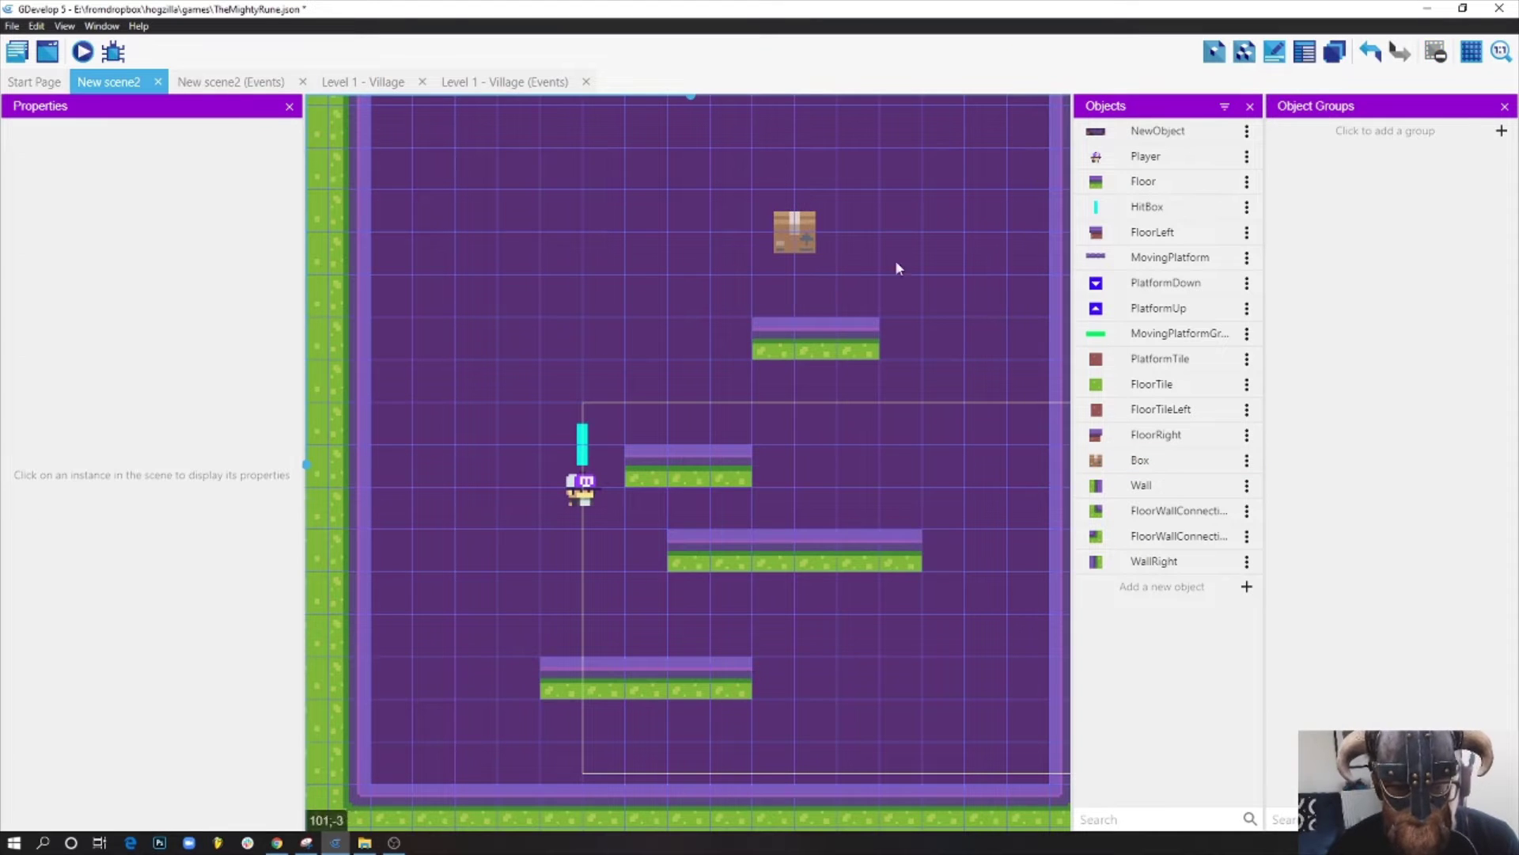
# - Check the HitBox object's platformer behavior values, including max. speed and deceleration, and apply them unchanged
pyautogui.click(801, 234)
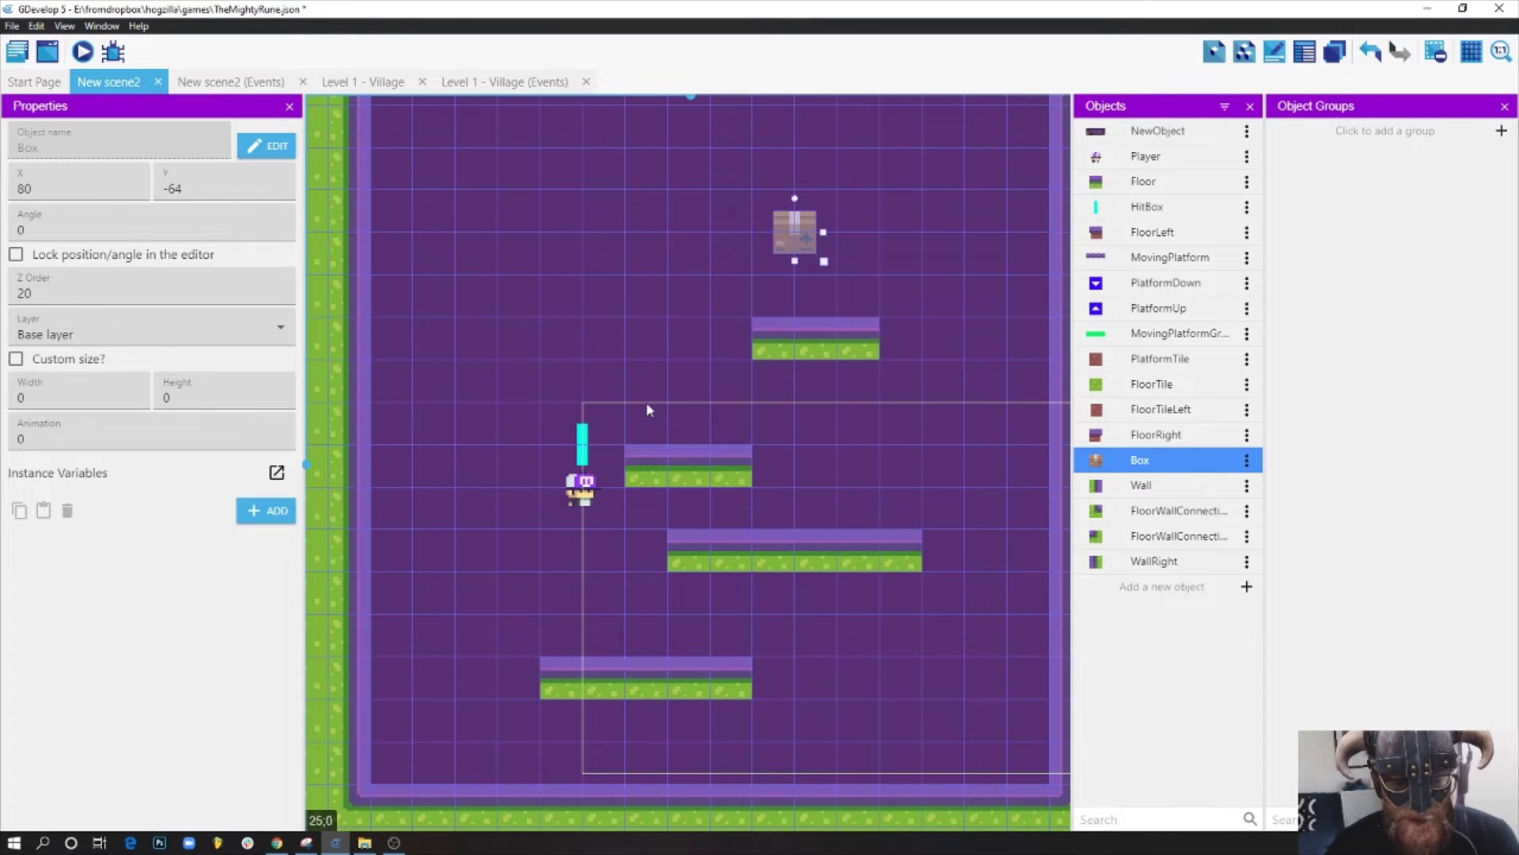
pyautogui.doubleClick(586, 439)
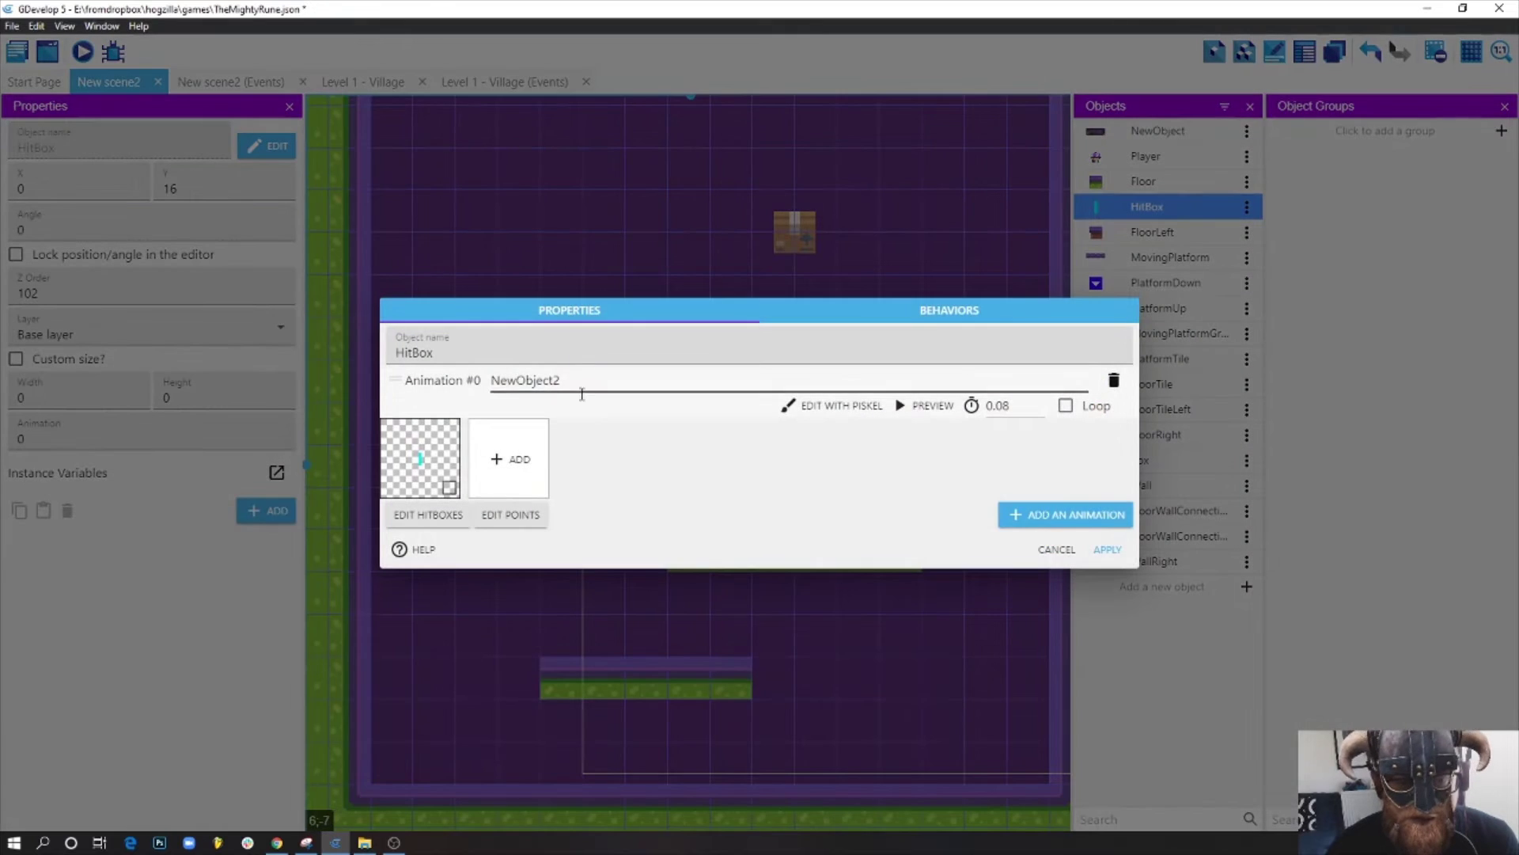
pyautogui.click(941, 311)
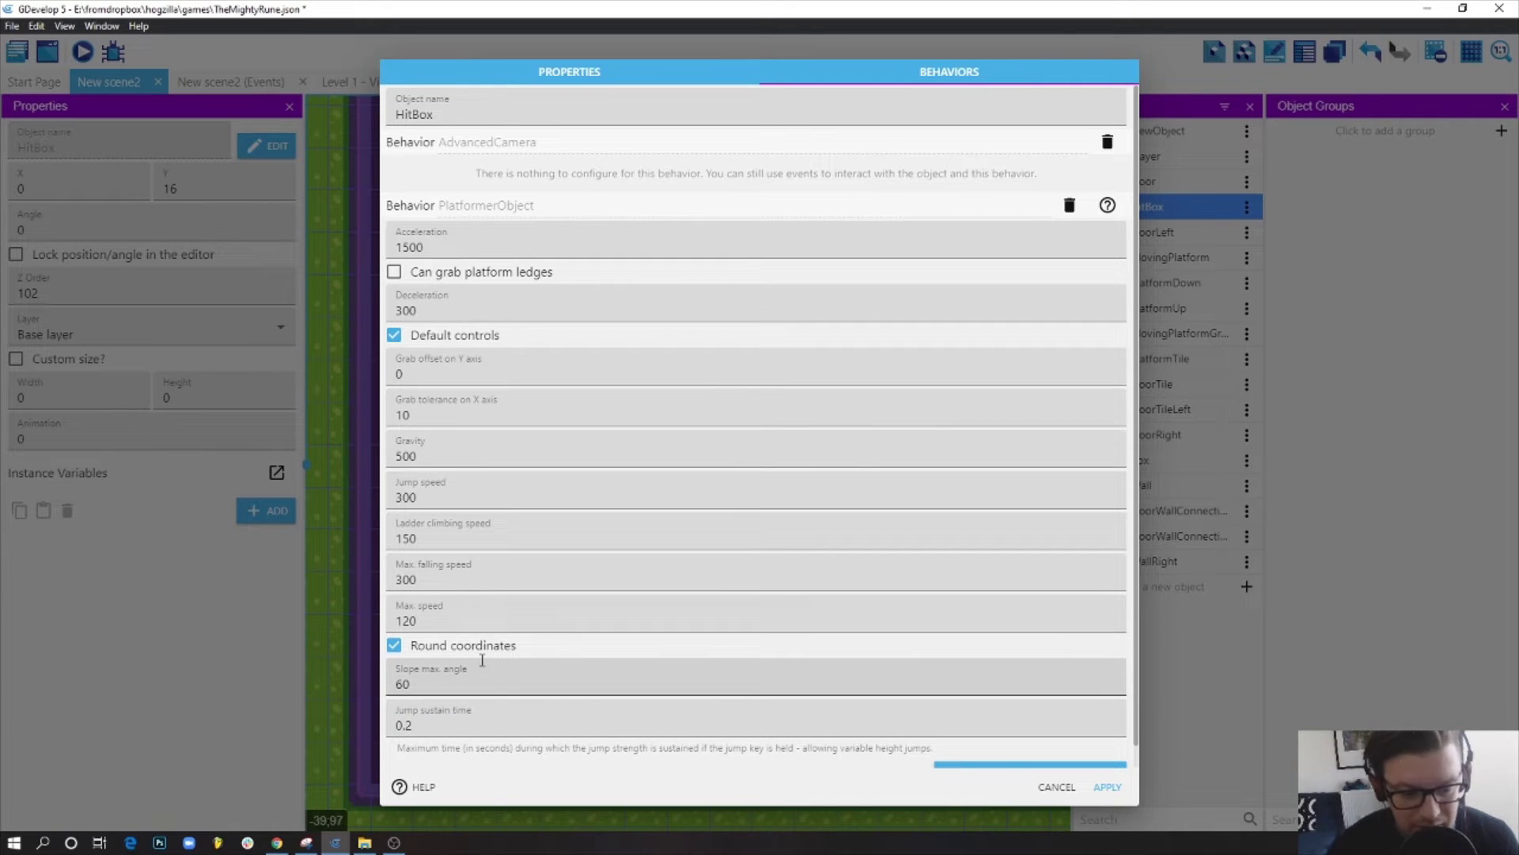
pyautogui.doubleClick(431, 623)
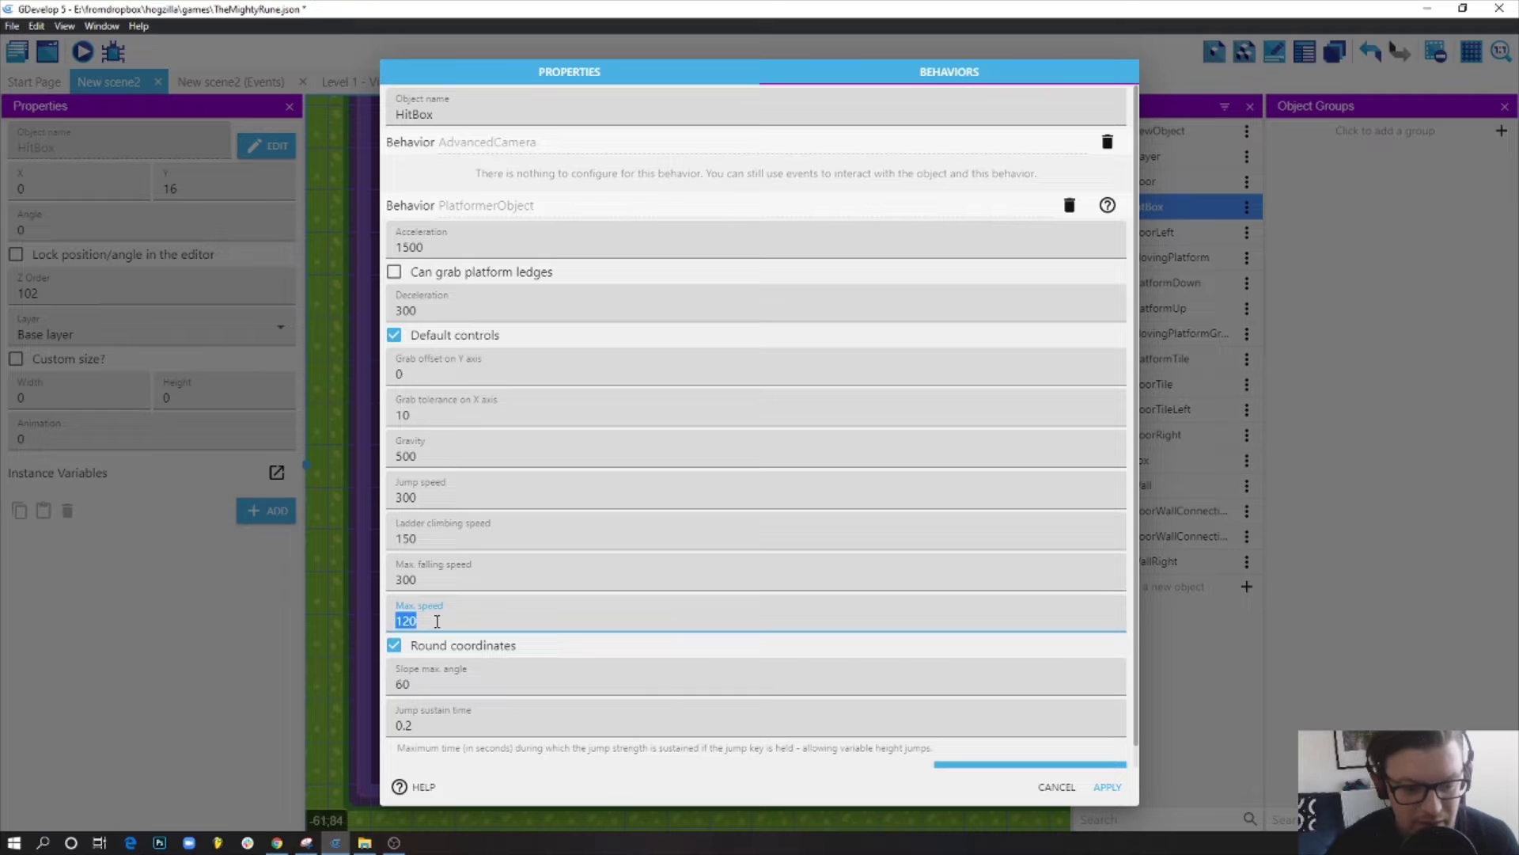
pyautogui.click(408, 310)
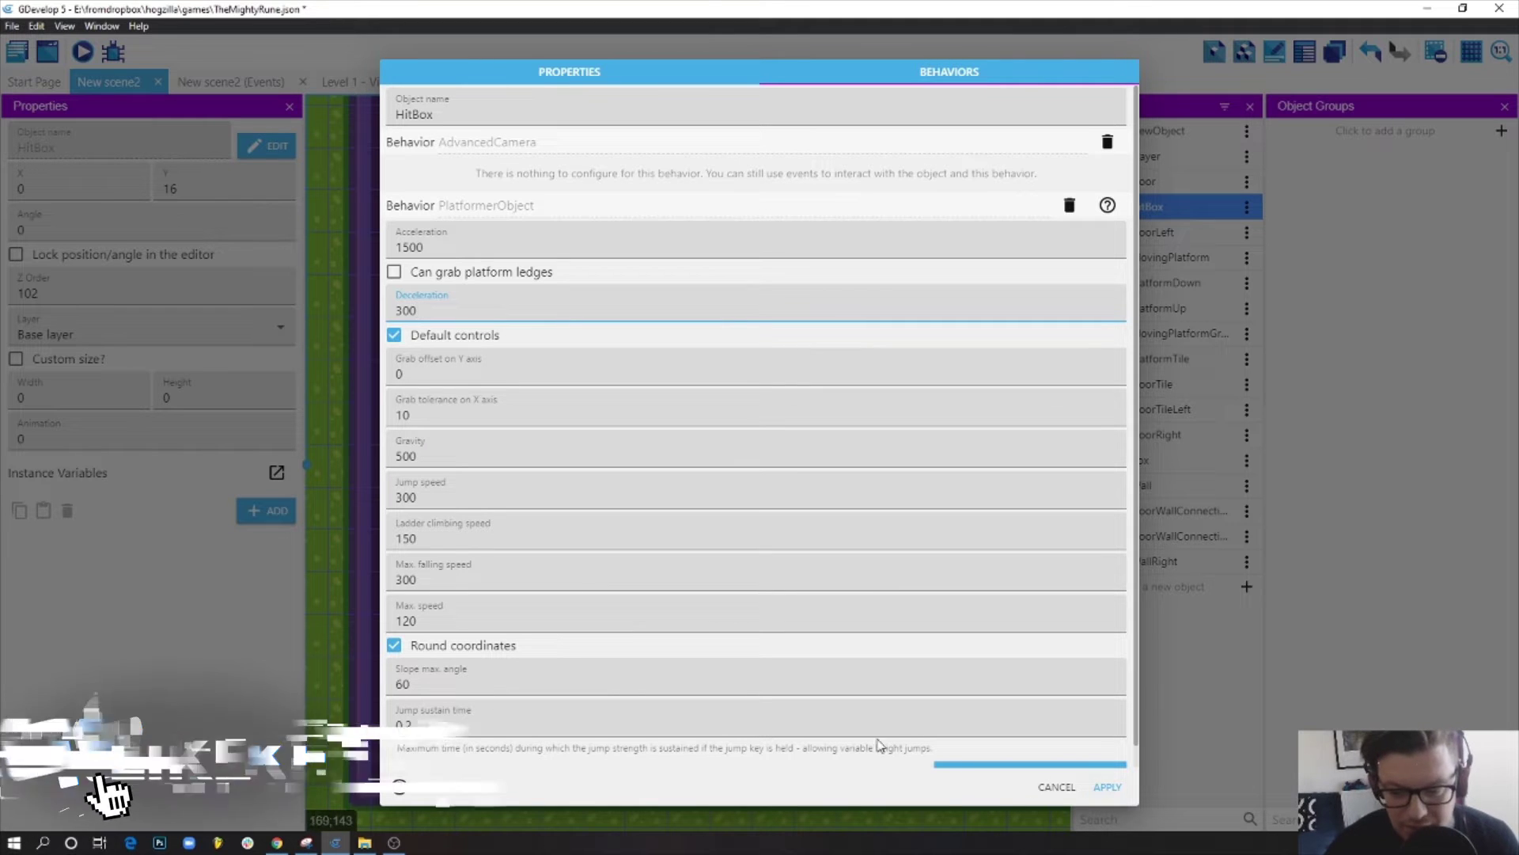
pyautogui.click(1106, 786)
# - Set the Box's platformer max. speed to 120 and its gravity to 500
pyautogui.doubleClick(785, 225)
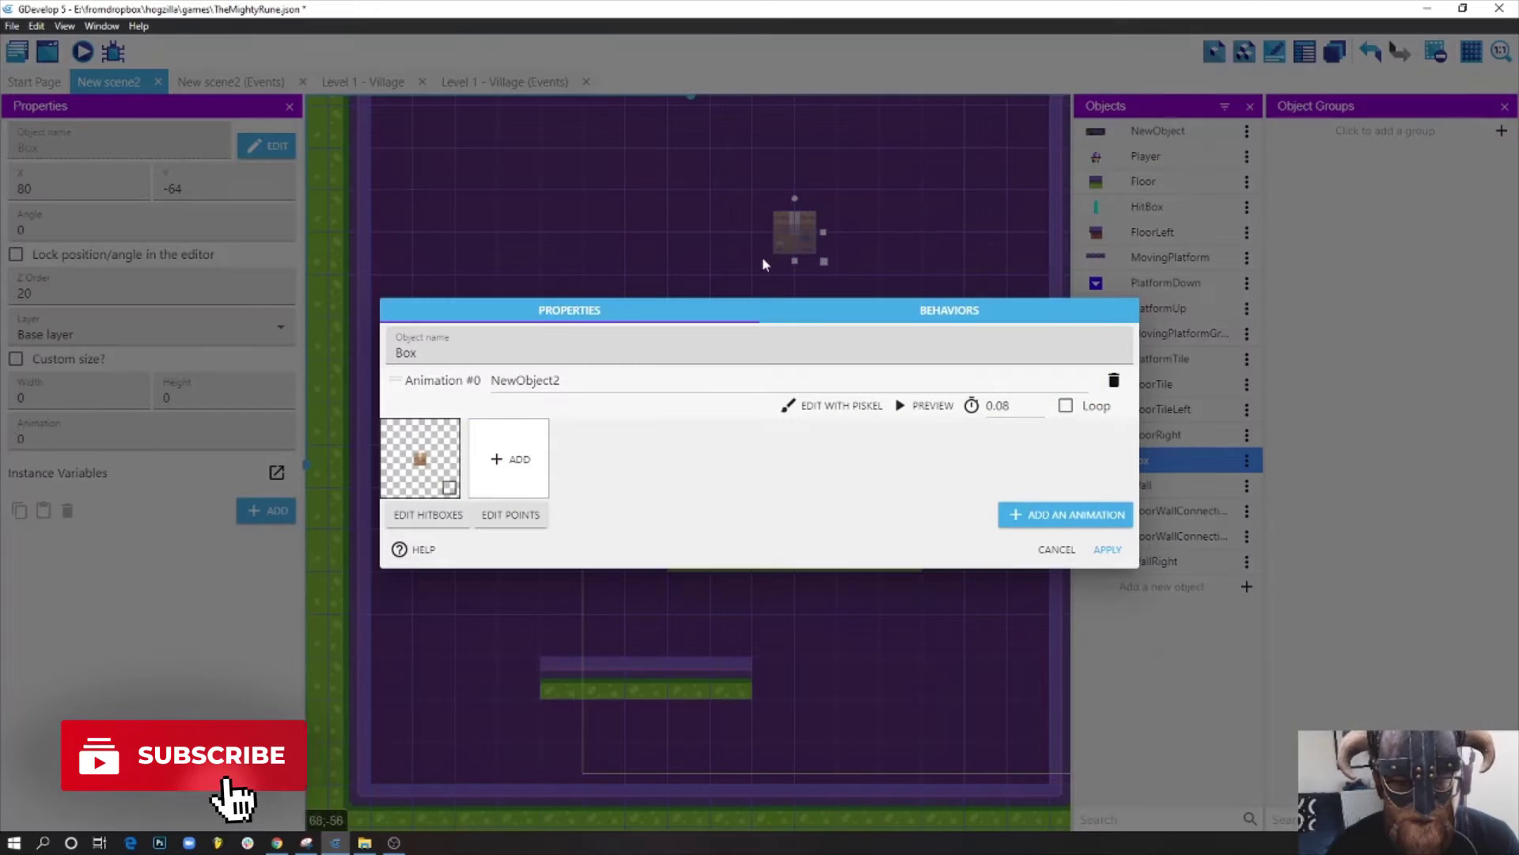
pyautogui.click(928, 312)
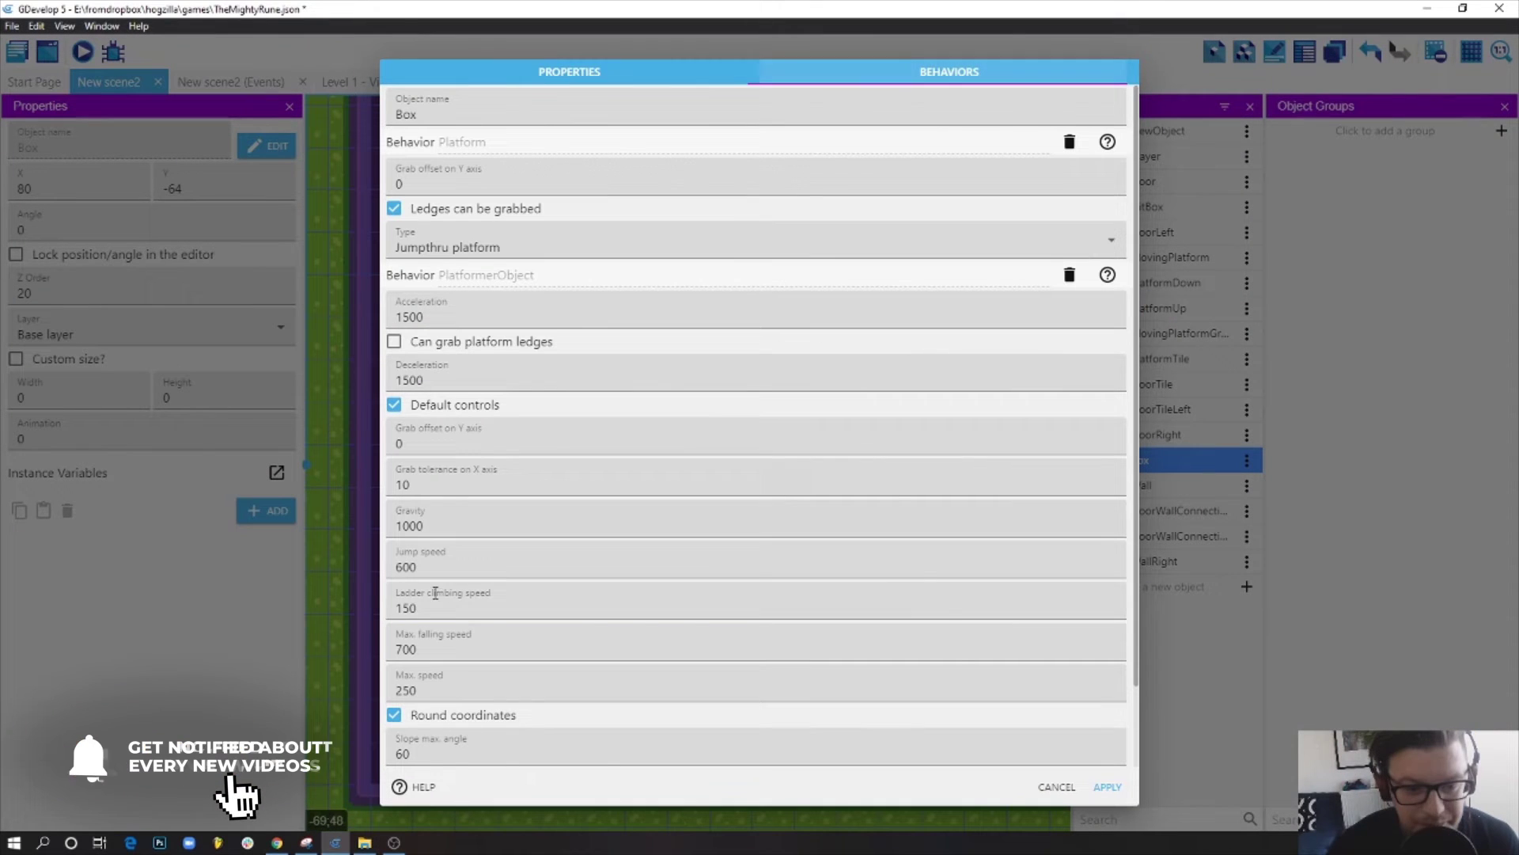
pyautogui.doubleClick(433, 693)
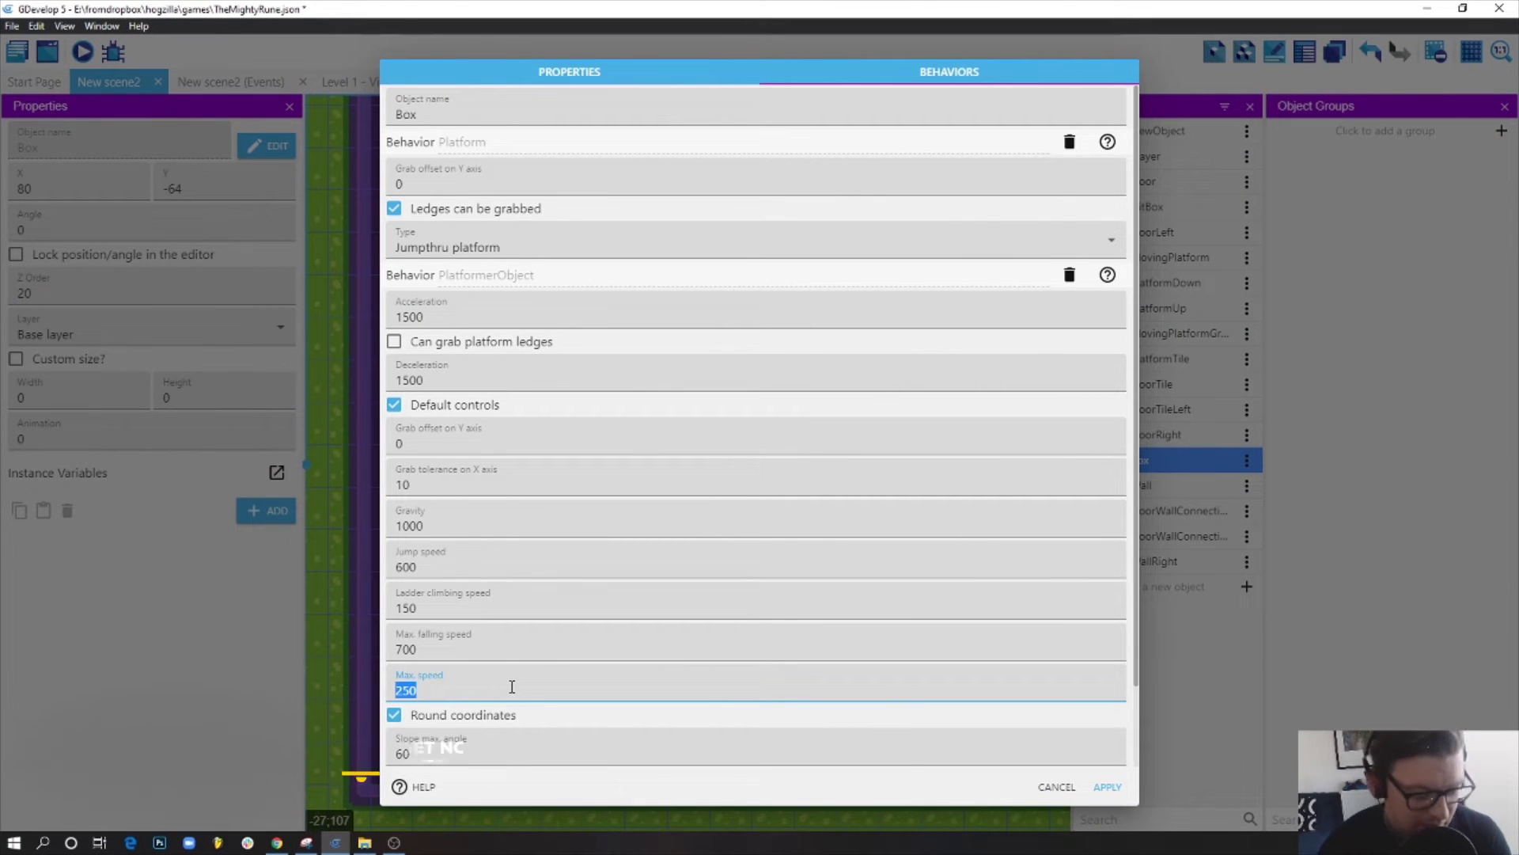
pyautogui.write('120')
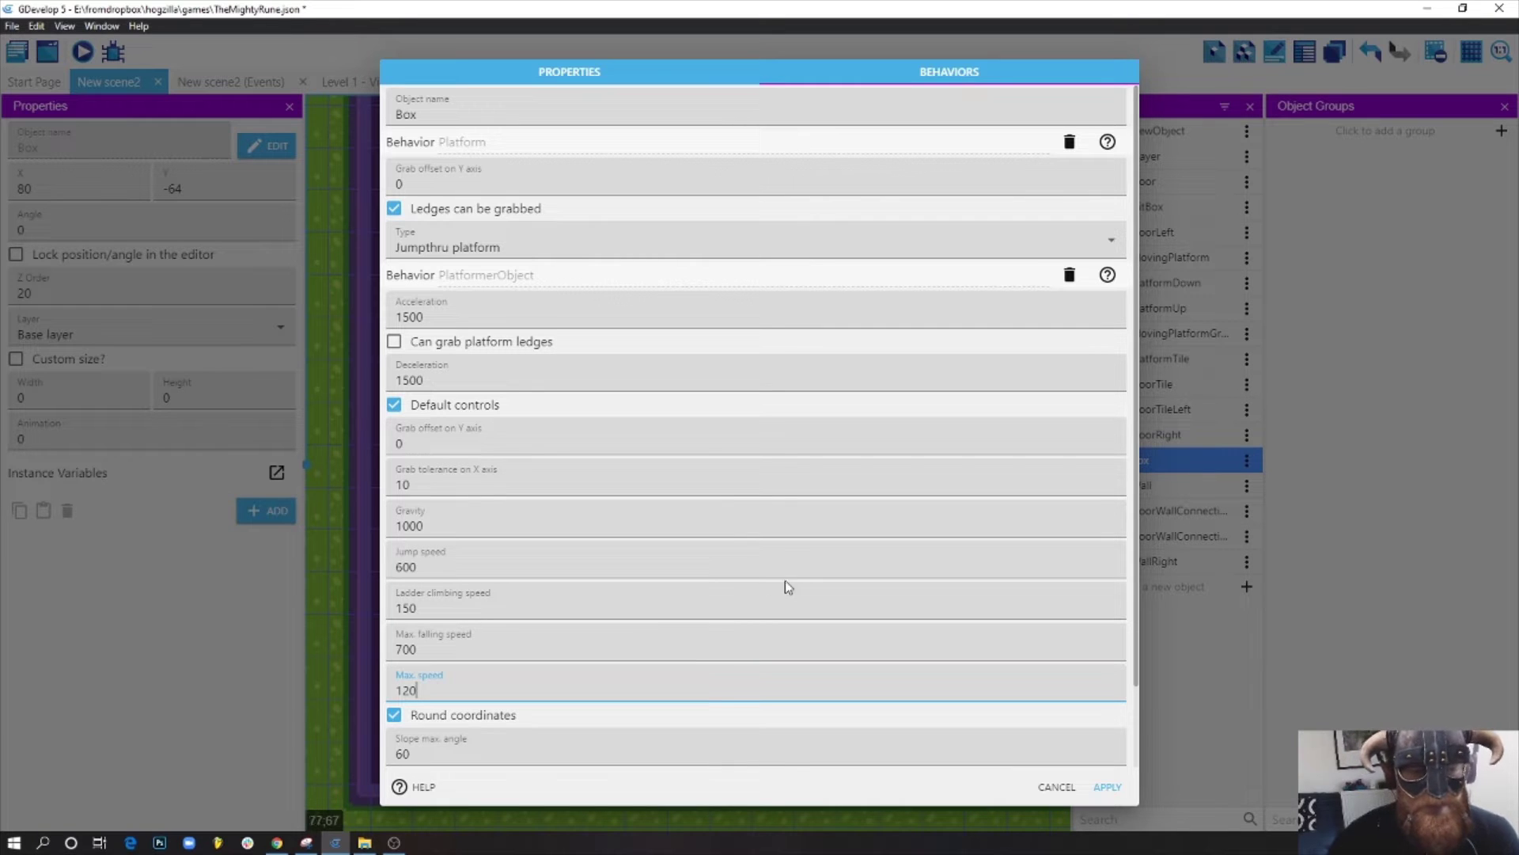
pyautogui.doubleClick(438, 528)
pyautogui.write('500')
# - Set the Box's platformer gravity to 700 and deceleration to 180, and apply the behavior settings
pyautogui.doubleClick(440, 529)
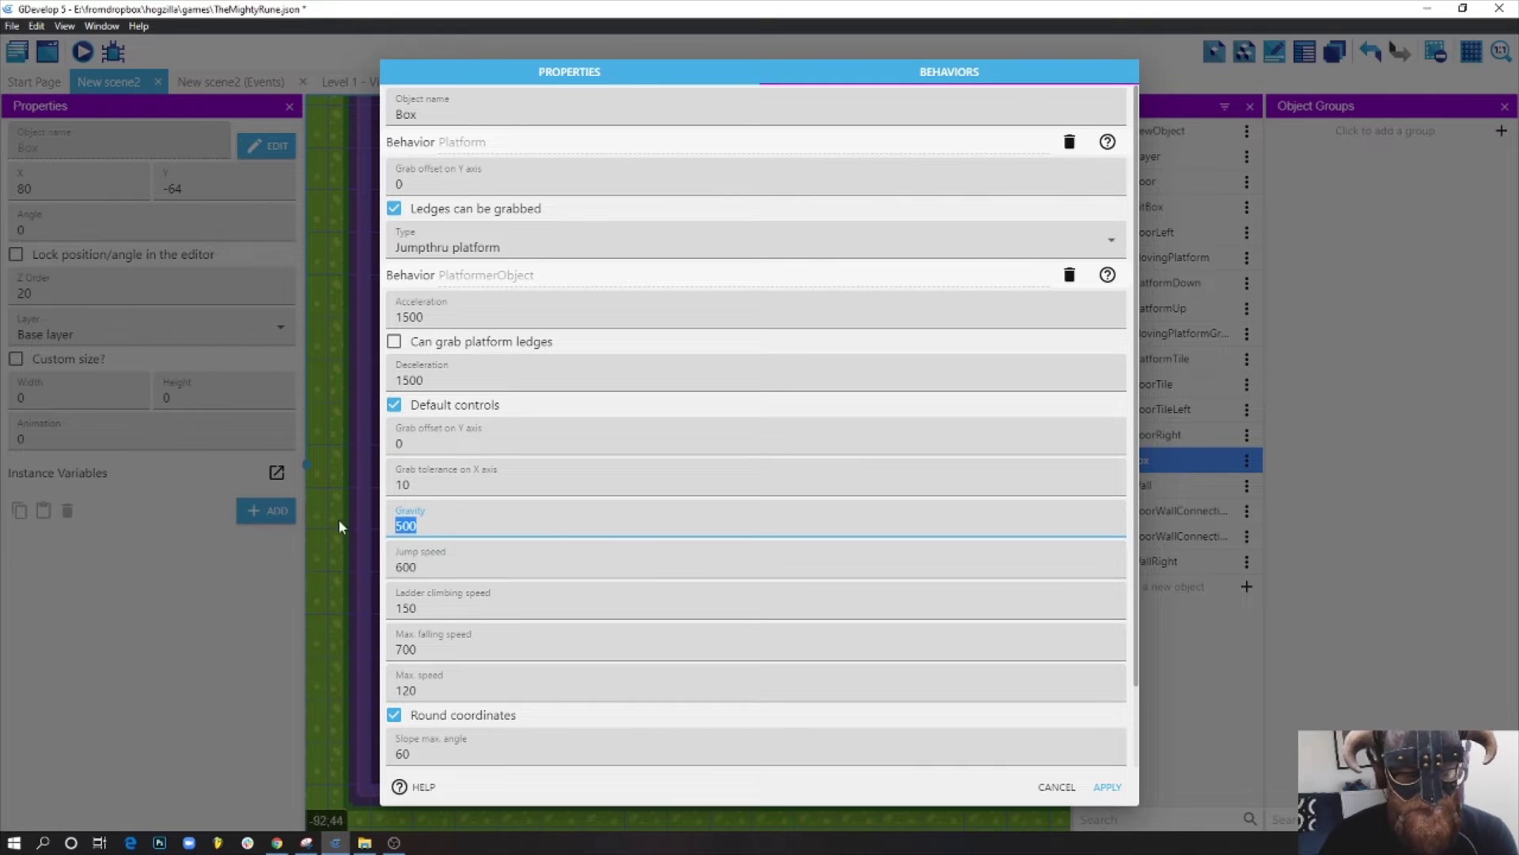
pyautogui.write('700')
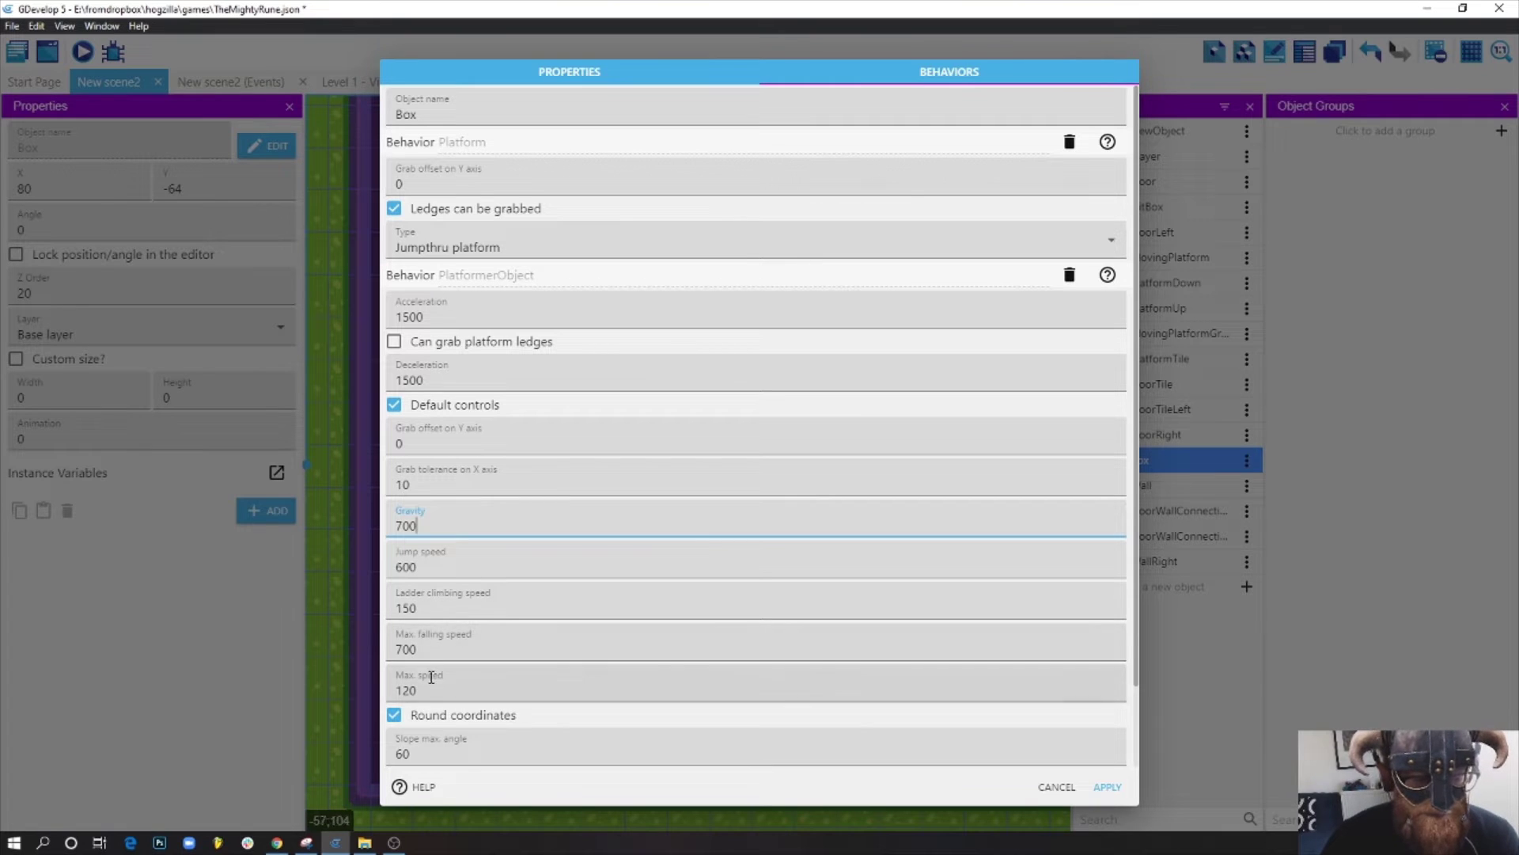
pyautogui.doubleClick(419, 381)
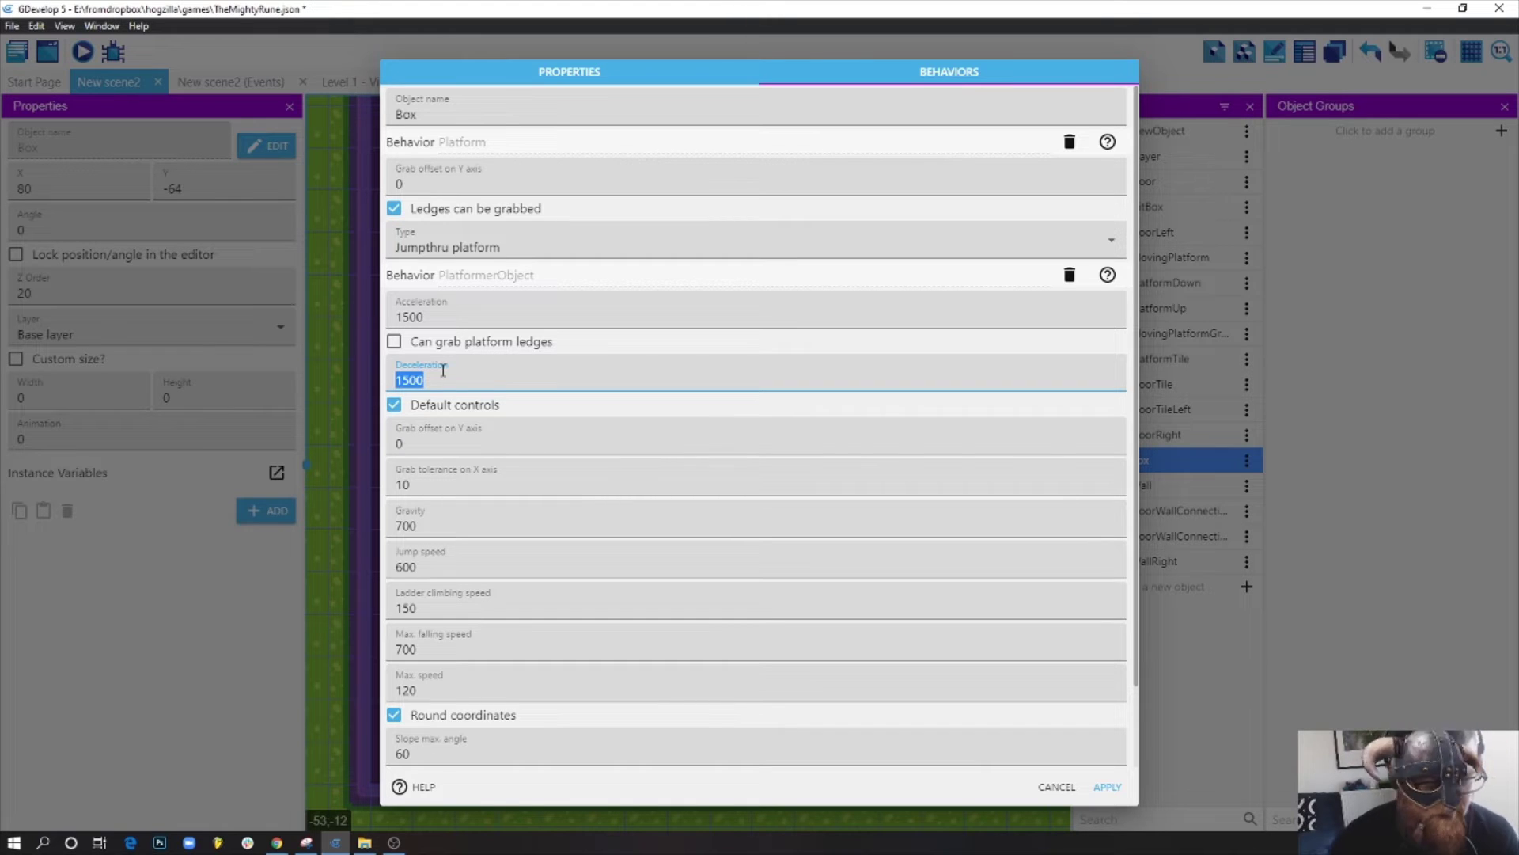
pyautogui.write('180')
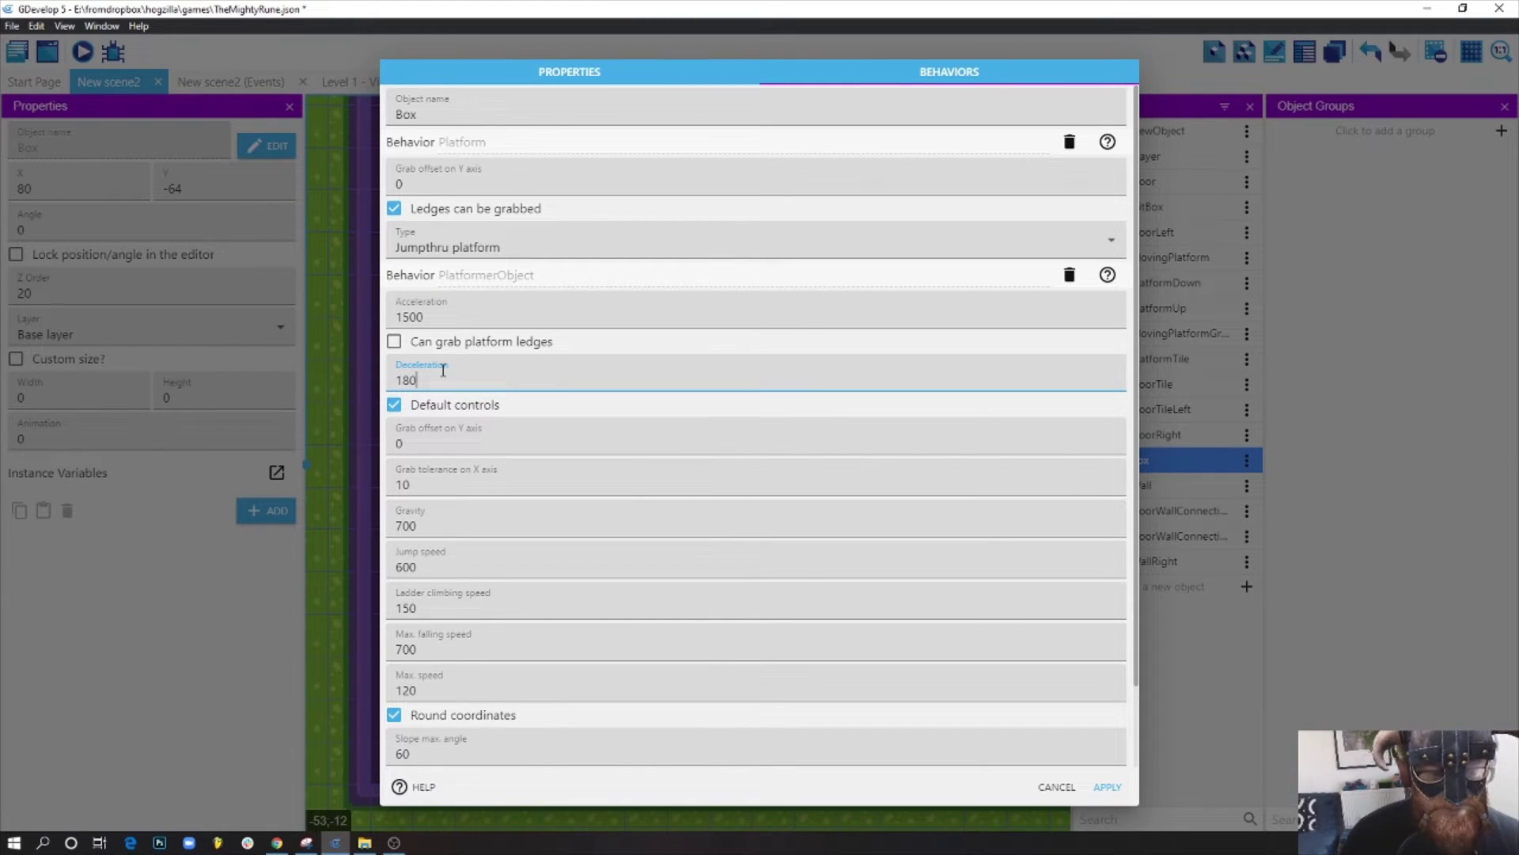
pyautogui.click(1108, 787)
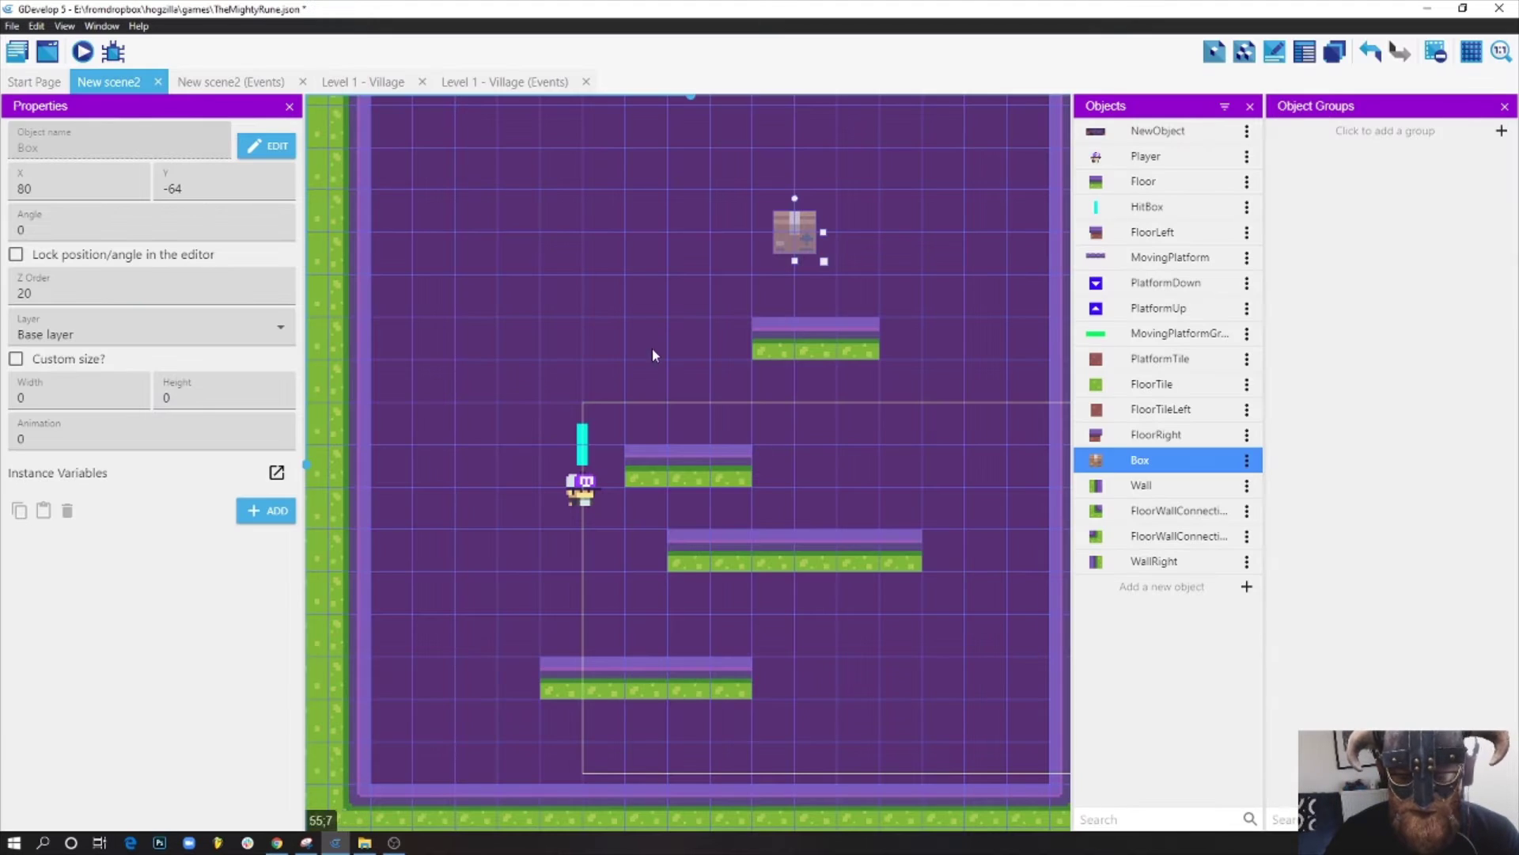
# - Preview the scene and run and jump the player both ways to test how the box responds to the controls
pyautogui.click(83, 52)
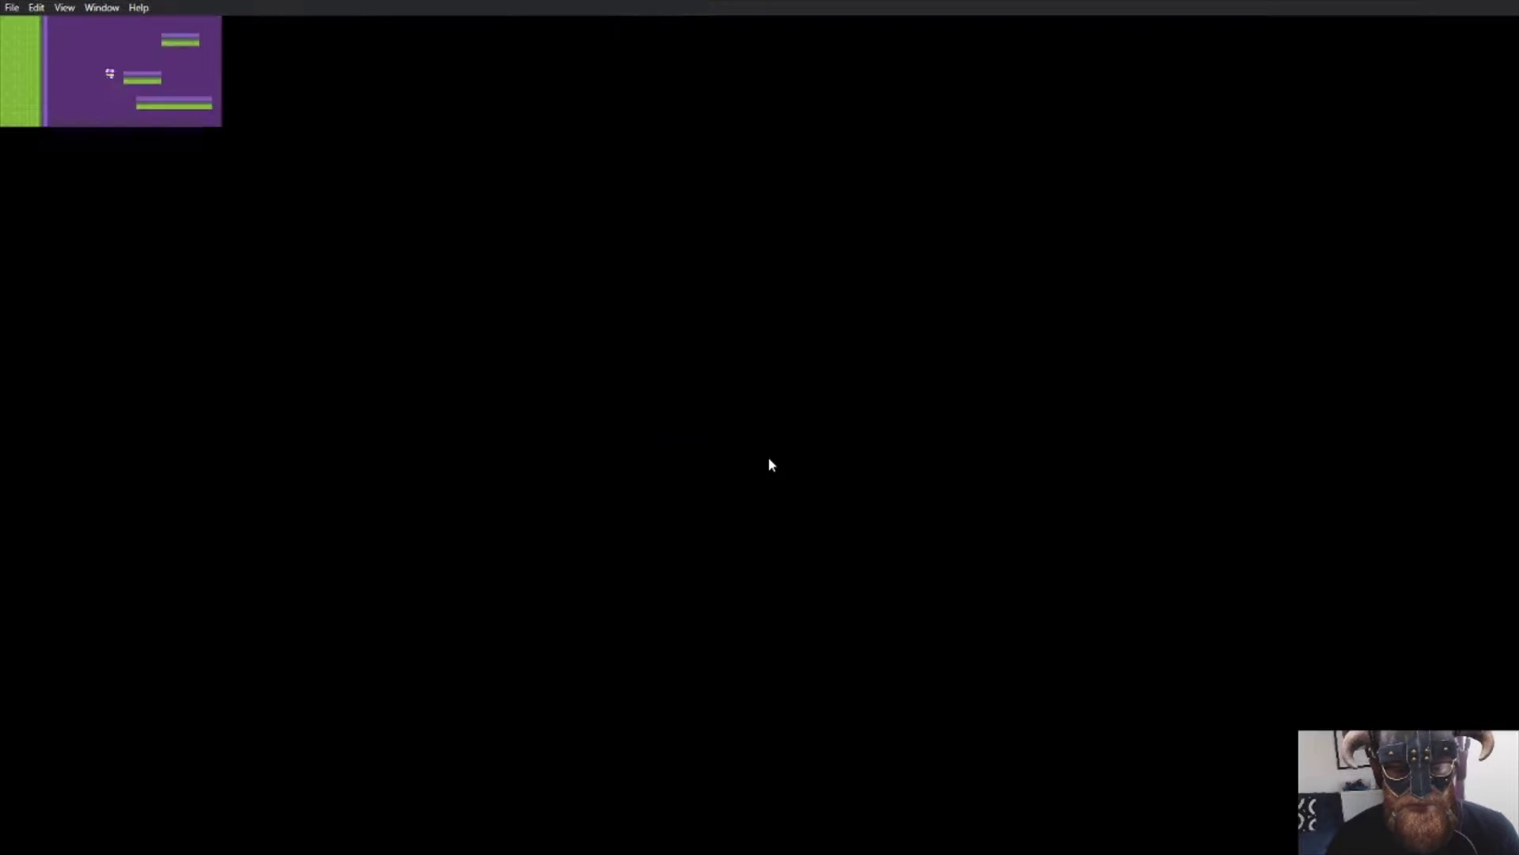
pyautogui.press('Right')
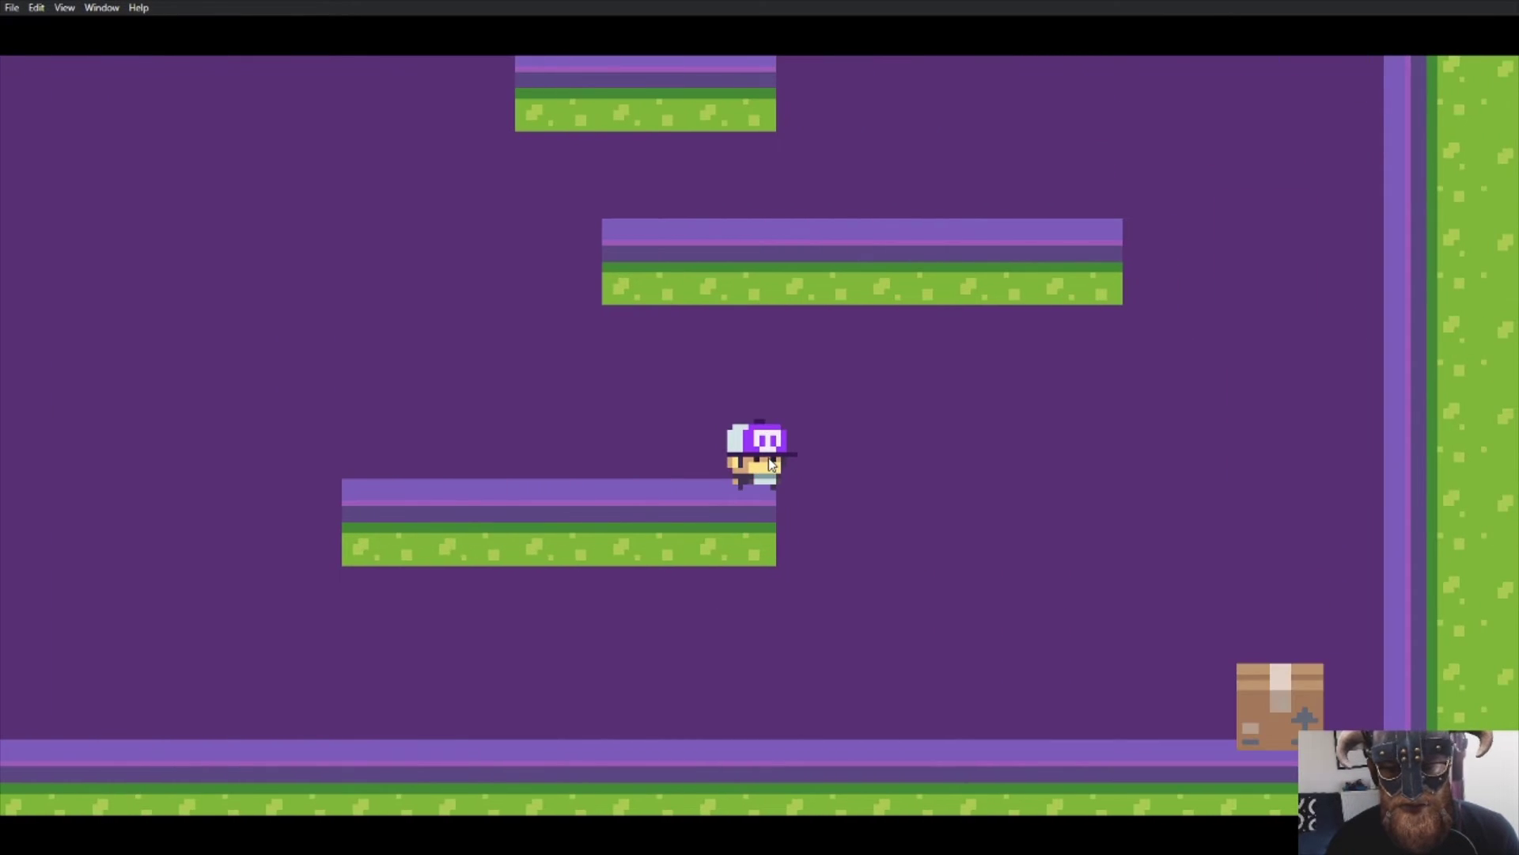
pyautogui.press('Left')
pyautogui.press('Right')
pyautogui.press('Left')
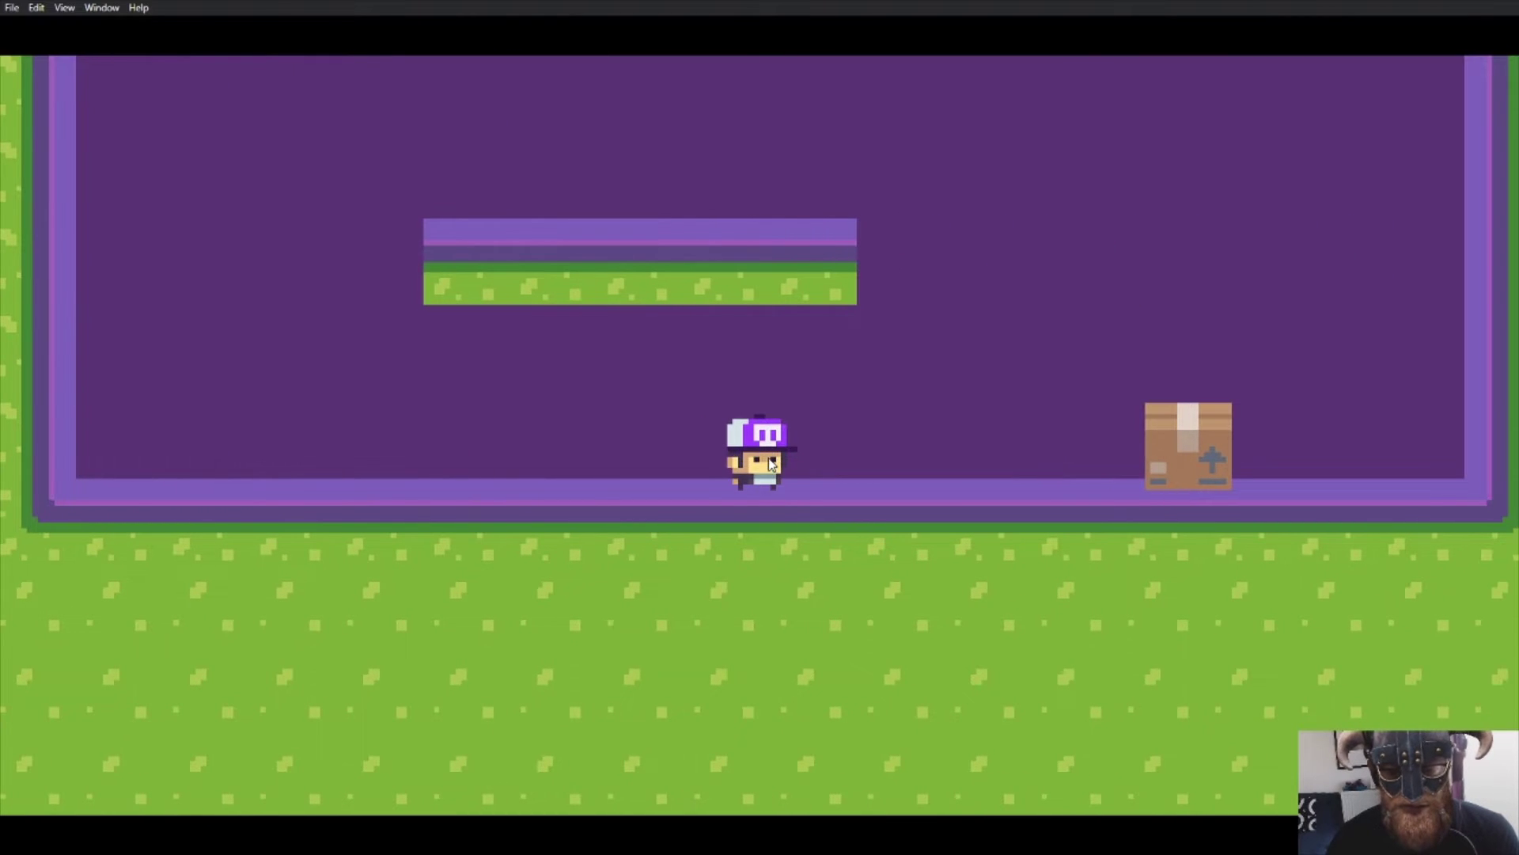
pyautogui.press('Right')
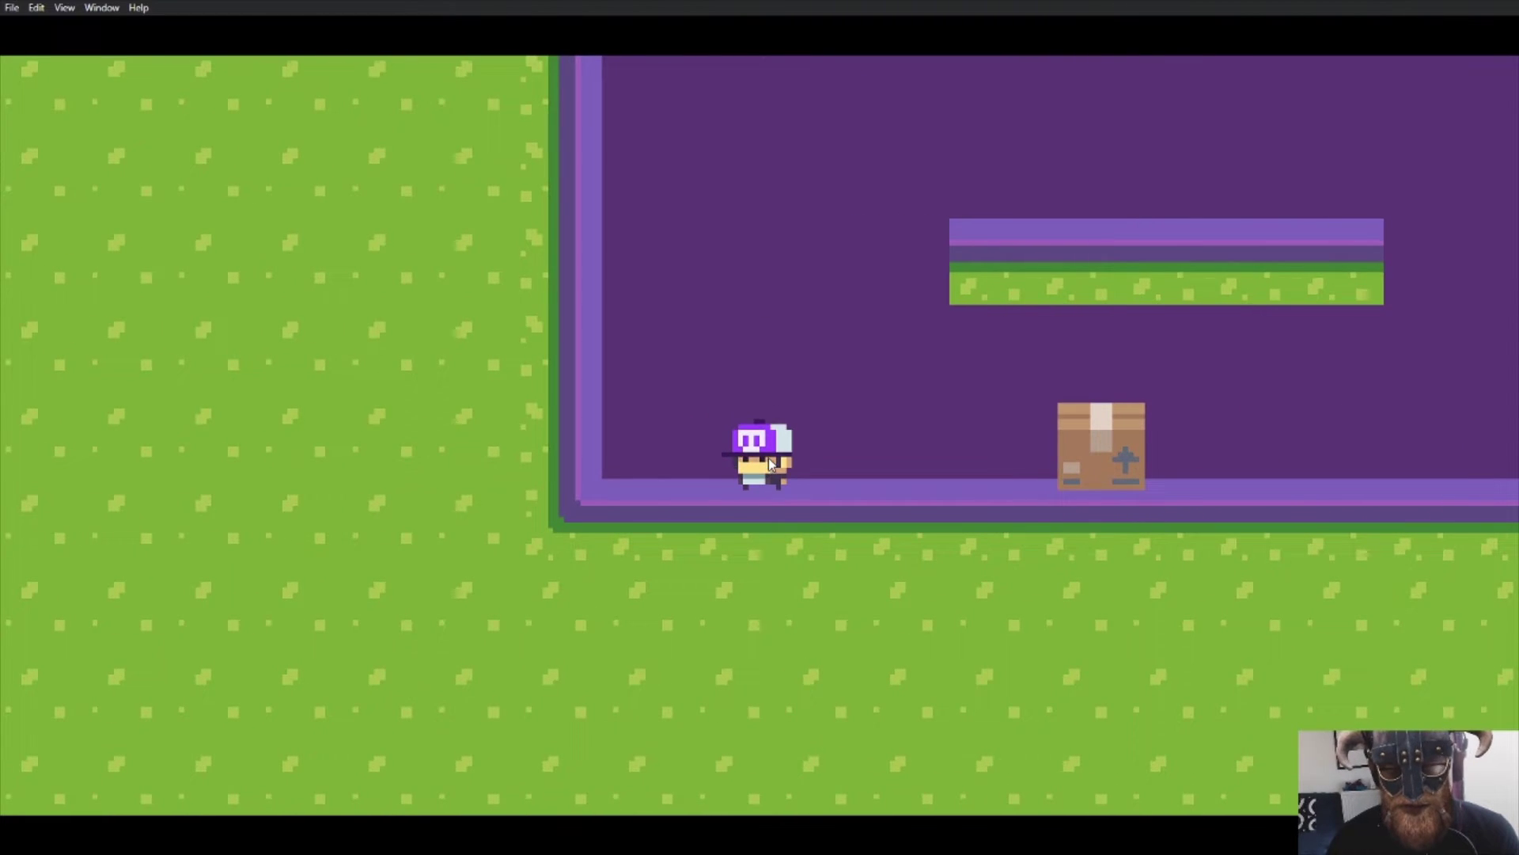
pyautogui.press('space')
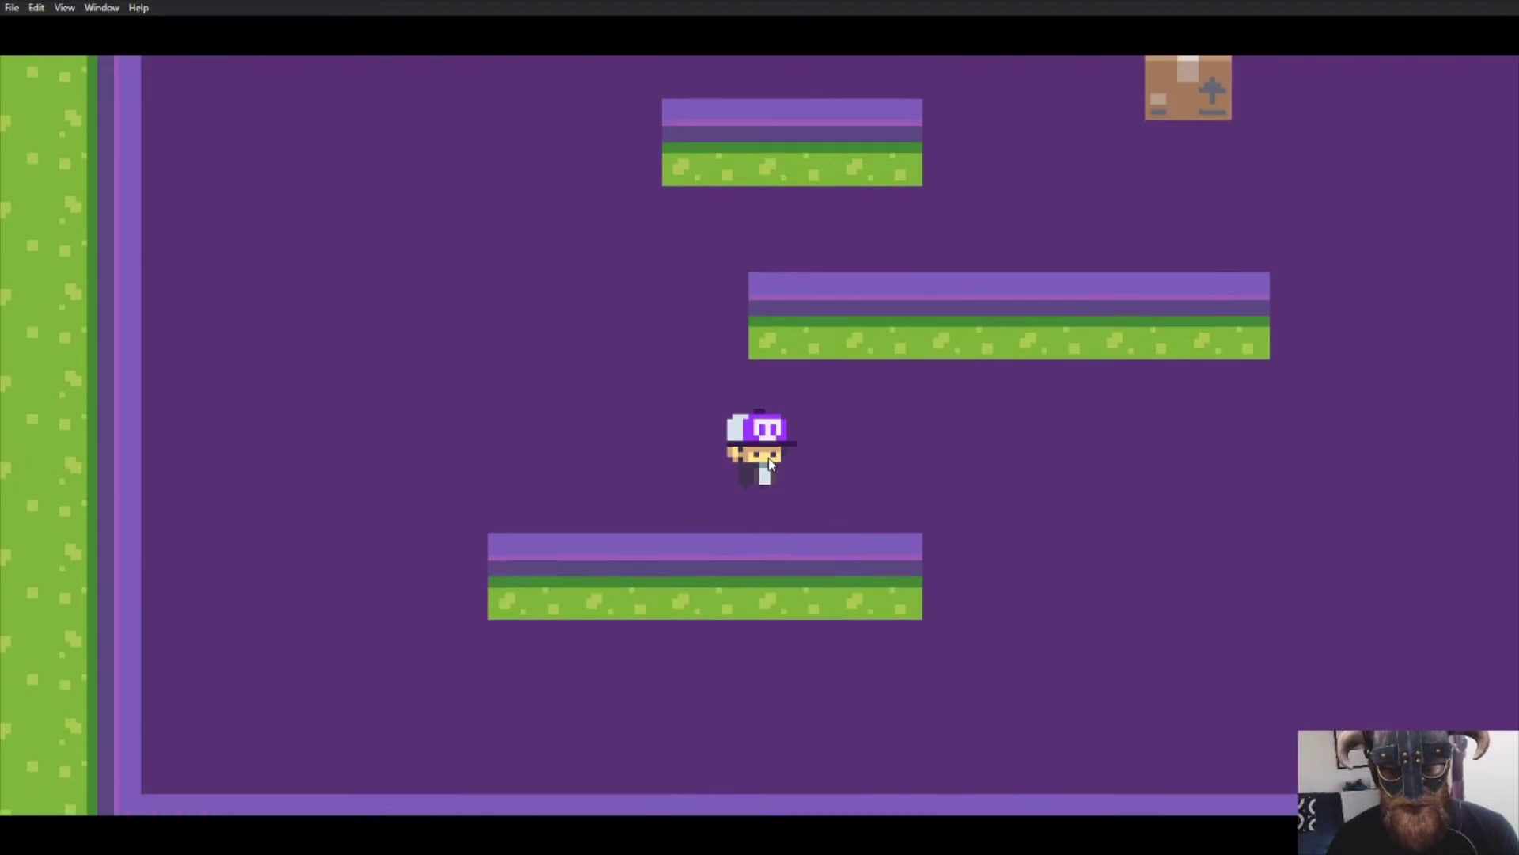
pyautogui.press('space')
pyautogui.press('Right')
pyautogui.press('Right')
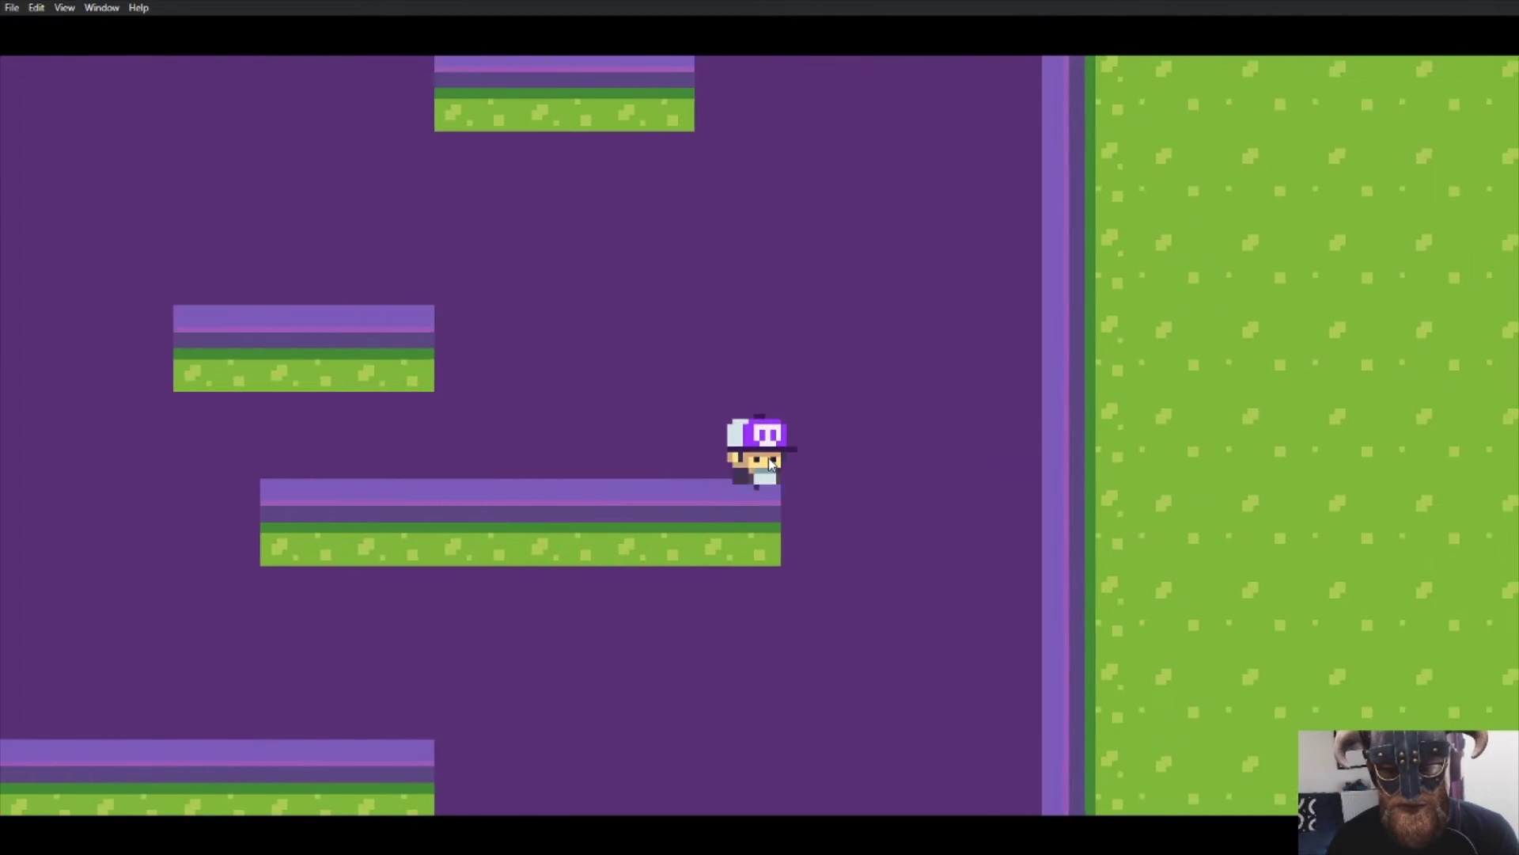
pyautogui.press('Left')
pyautogui.press('Right')
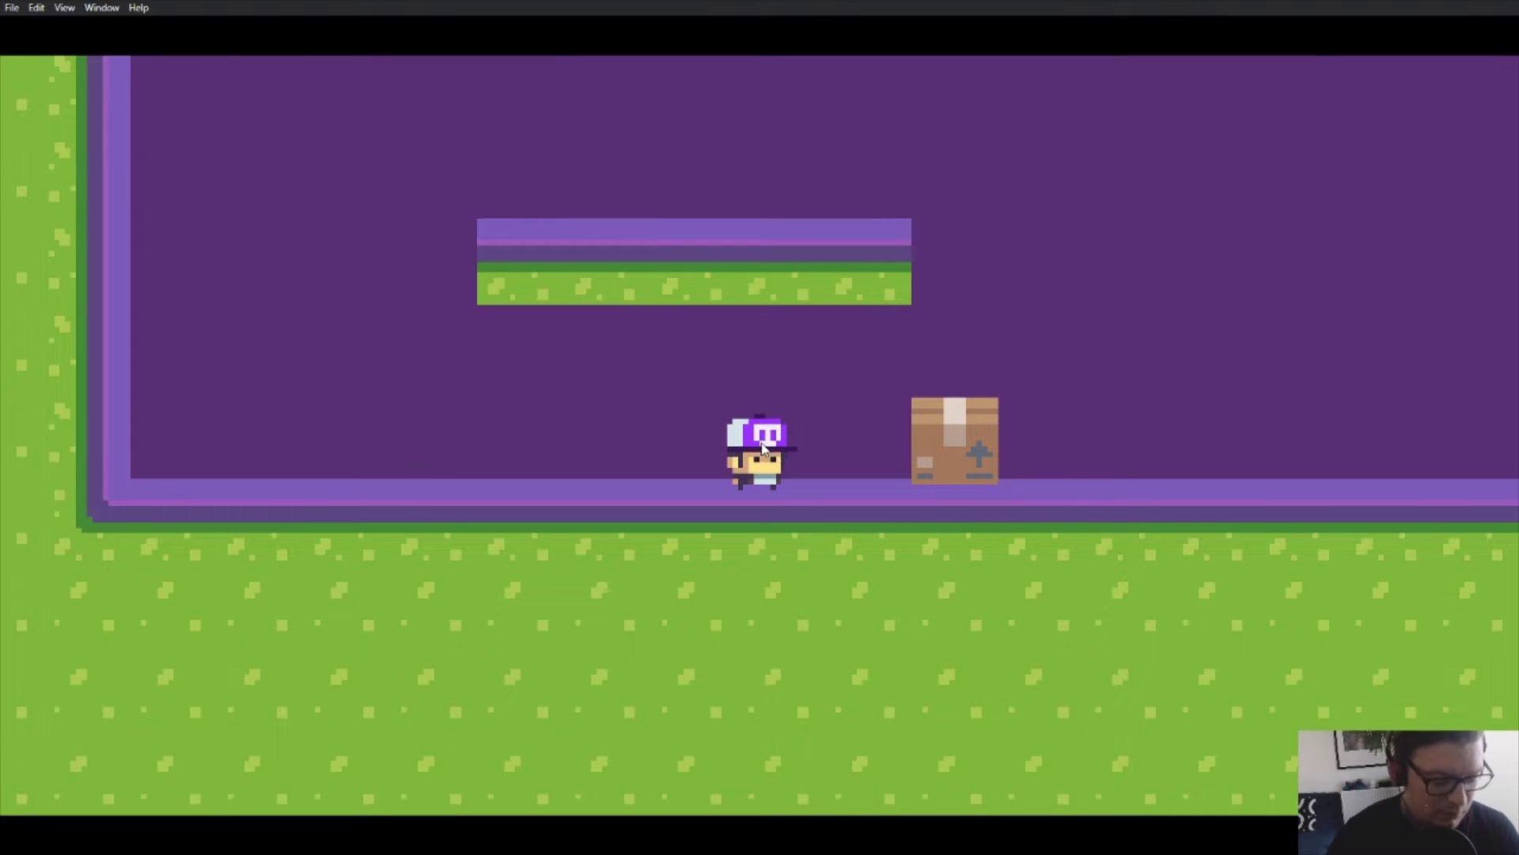
# - Close the preview, turn off default controls in the Box's platformer behavior, apply it, and save the project
pyautogui.hotkey('alt', 'F4')
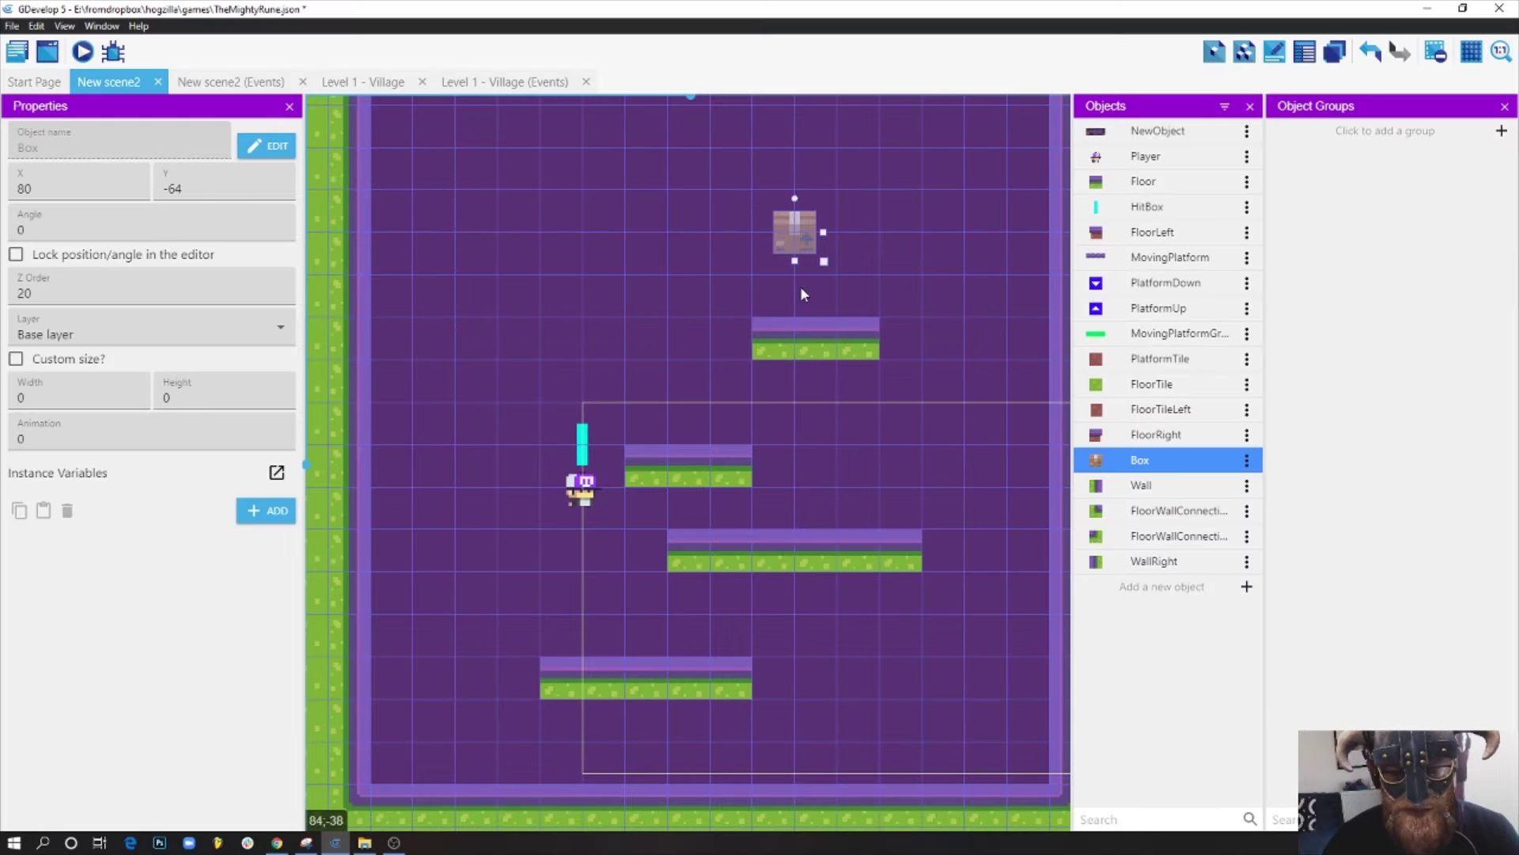
pyautogui.doubleClick(782, 239)
pyautogui.click(938, 316)
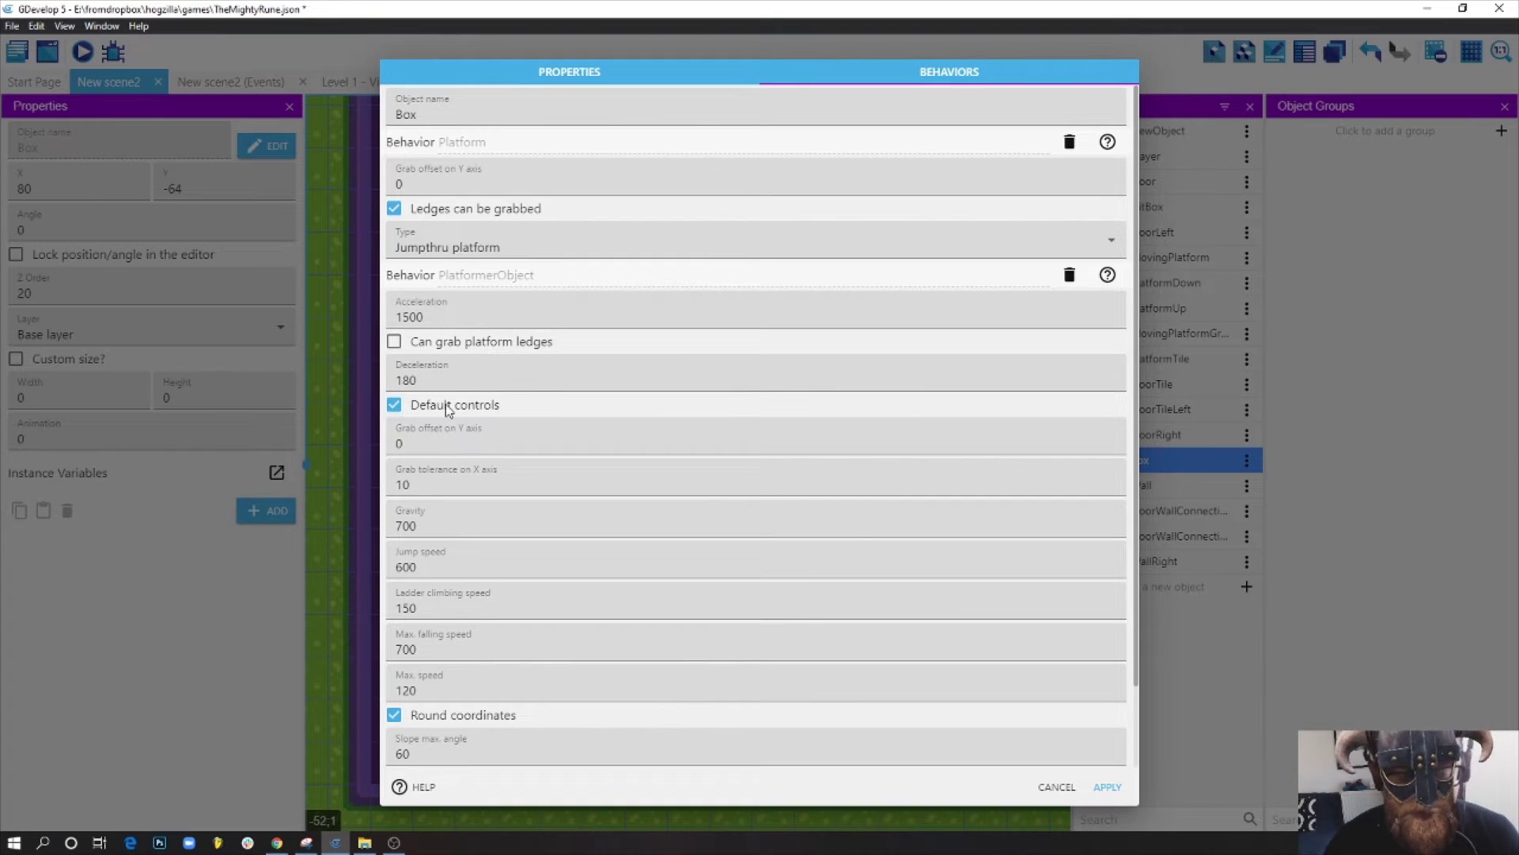
pyautogui.click(394, 405)
pyautogui.click(1108, 788)
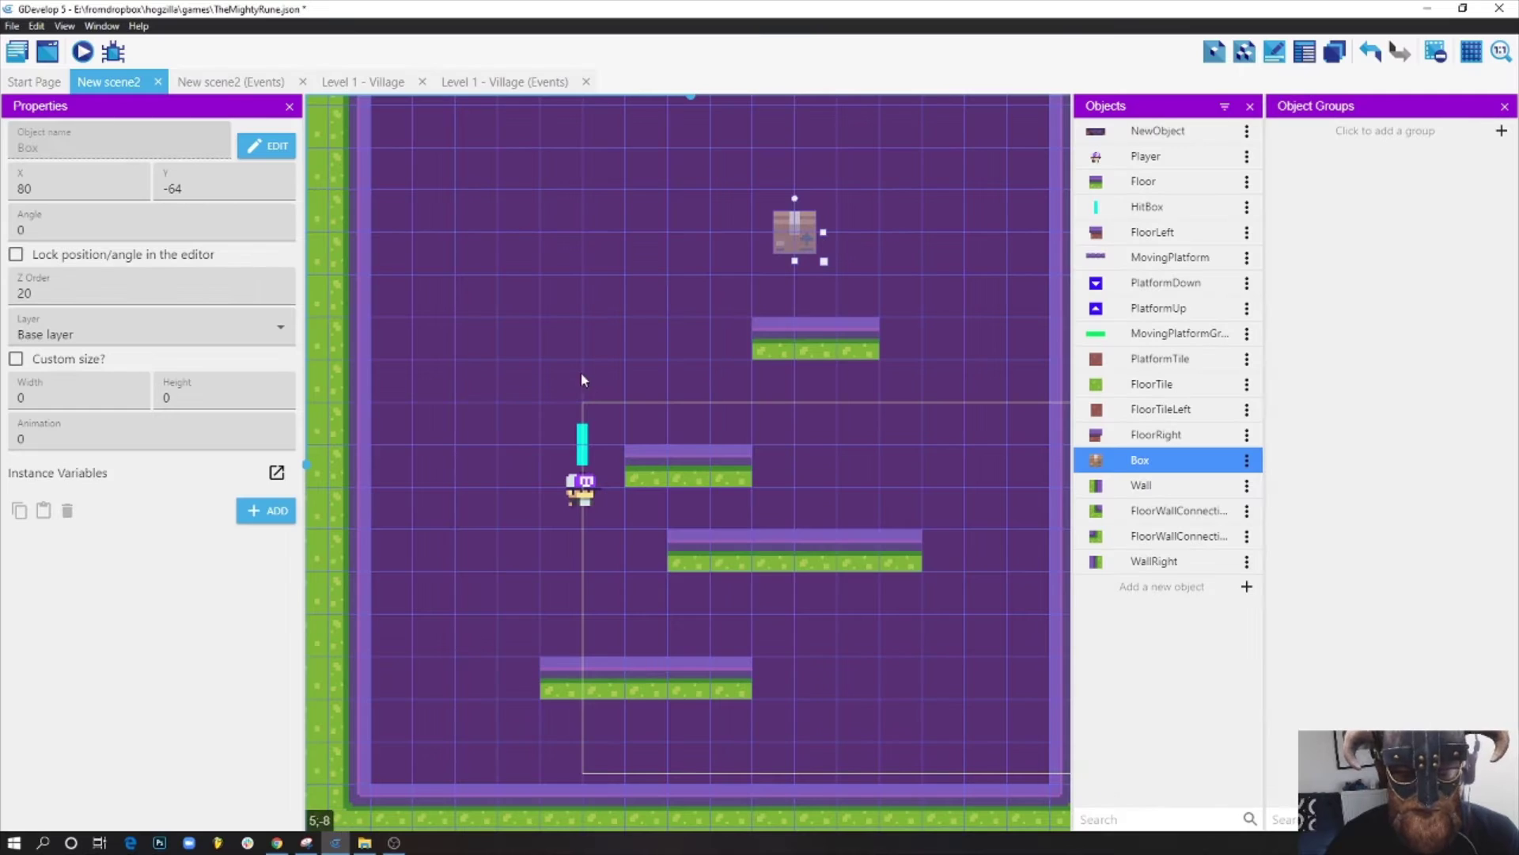
pyautogui.click(14, 26)
pyautogui.click(31, 119)
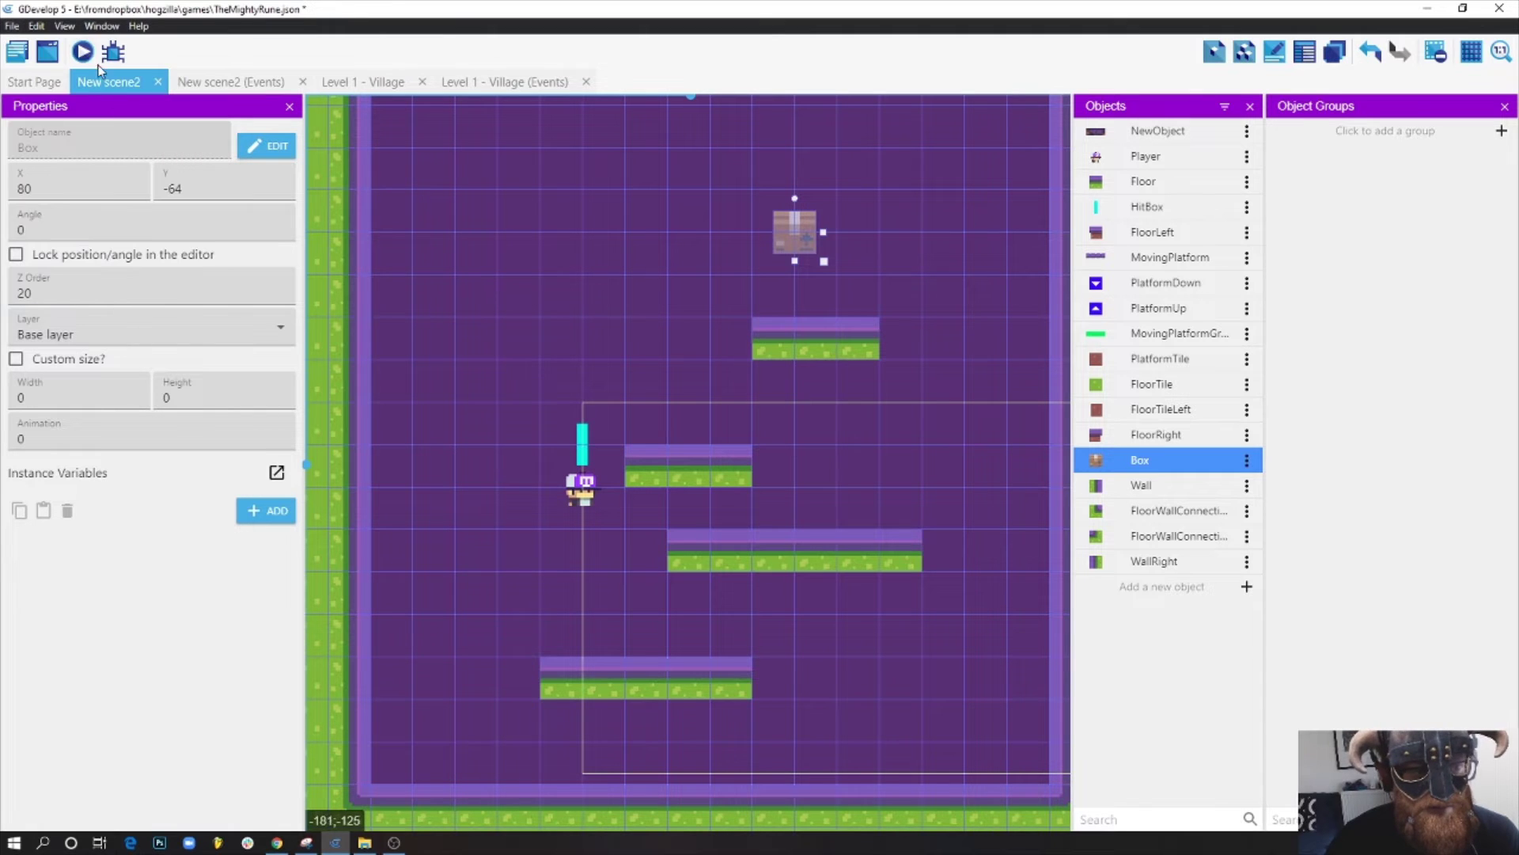
# - Preview the scene and jump the player up the platforms onto the box to test it without default controls
pyautogui.click(82, 51)
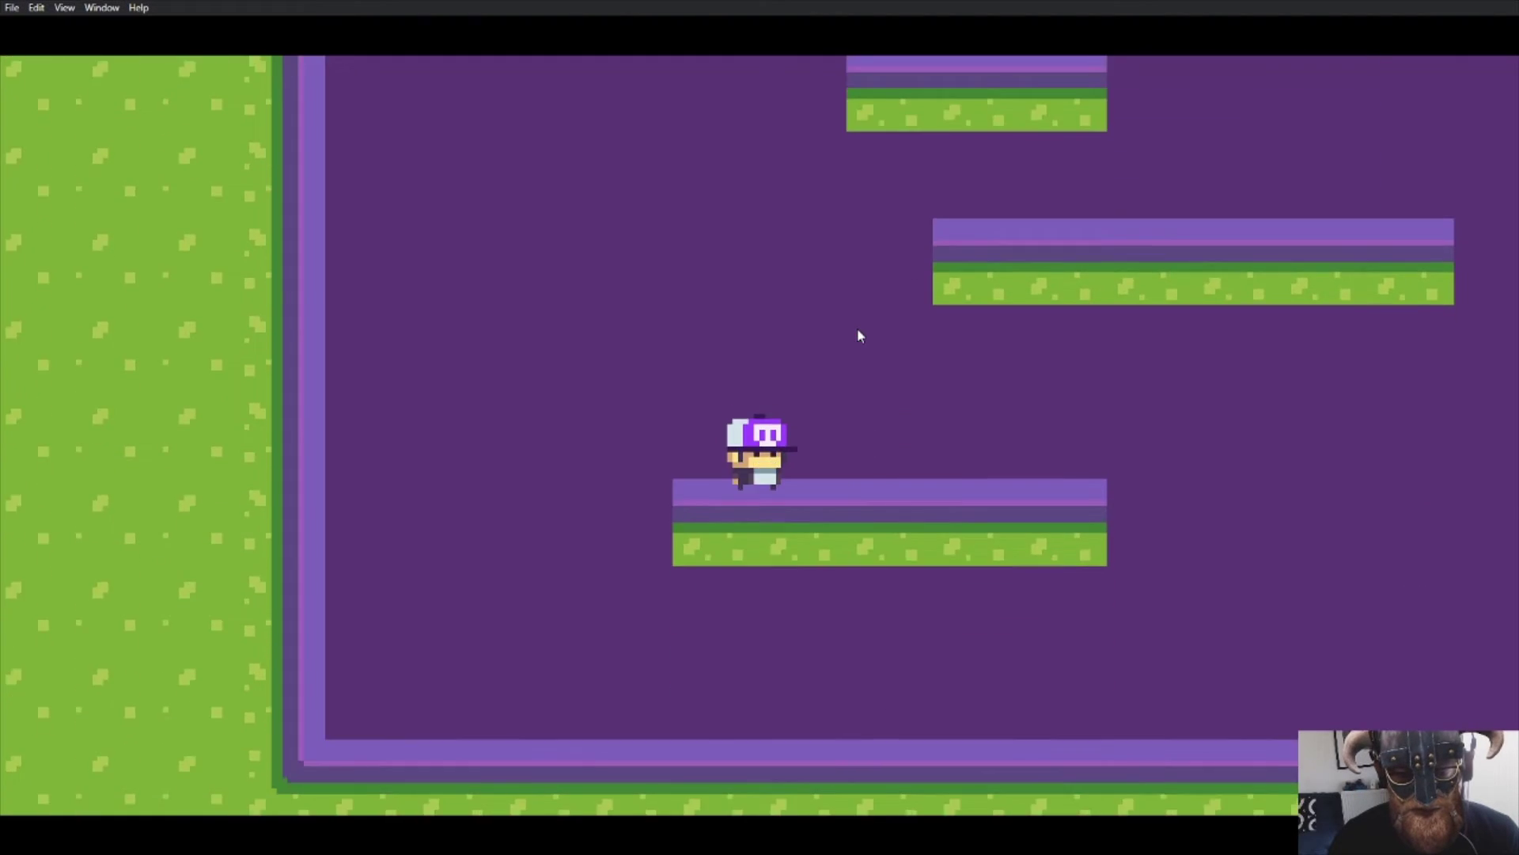
pyautogui.press('Right')
pyautogui.press('space')
pyautogui.press('Left')
pyautogui.press('space')
pyautogui.press('Right')
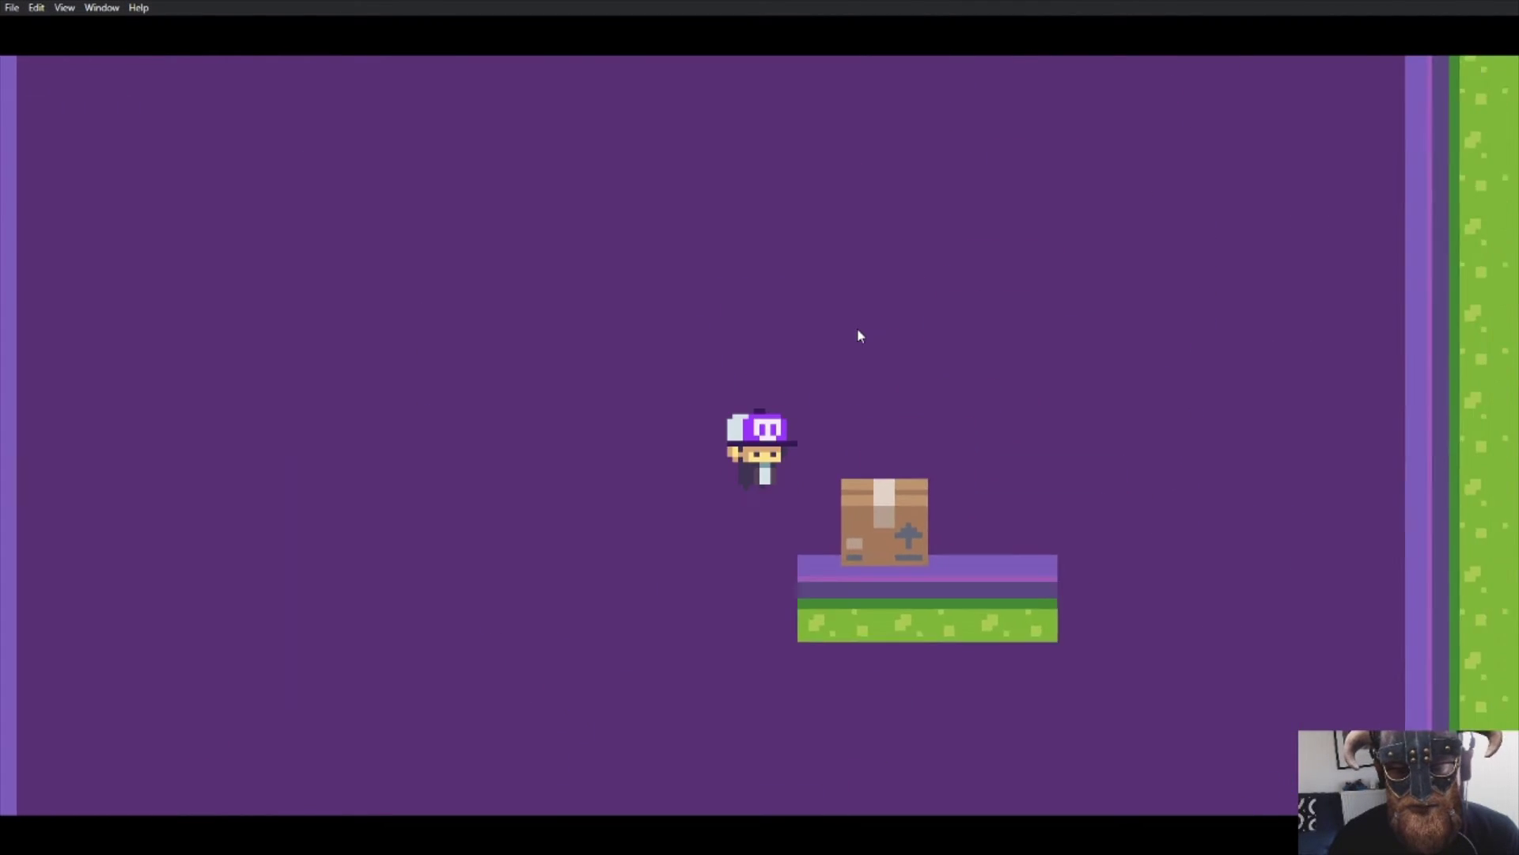
pyautogui.press('space')
pyautogui.press('Left')
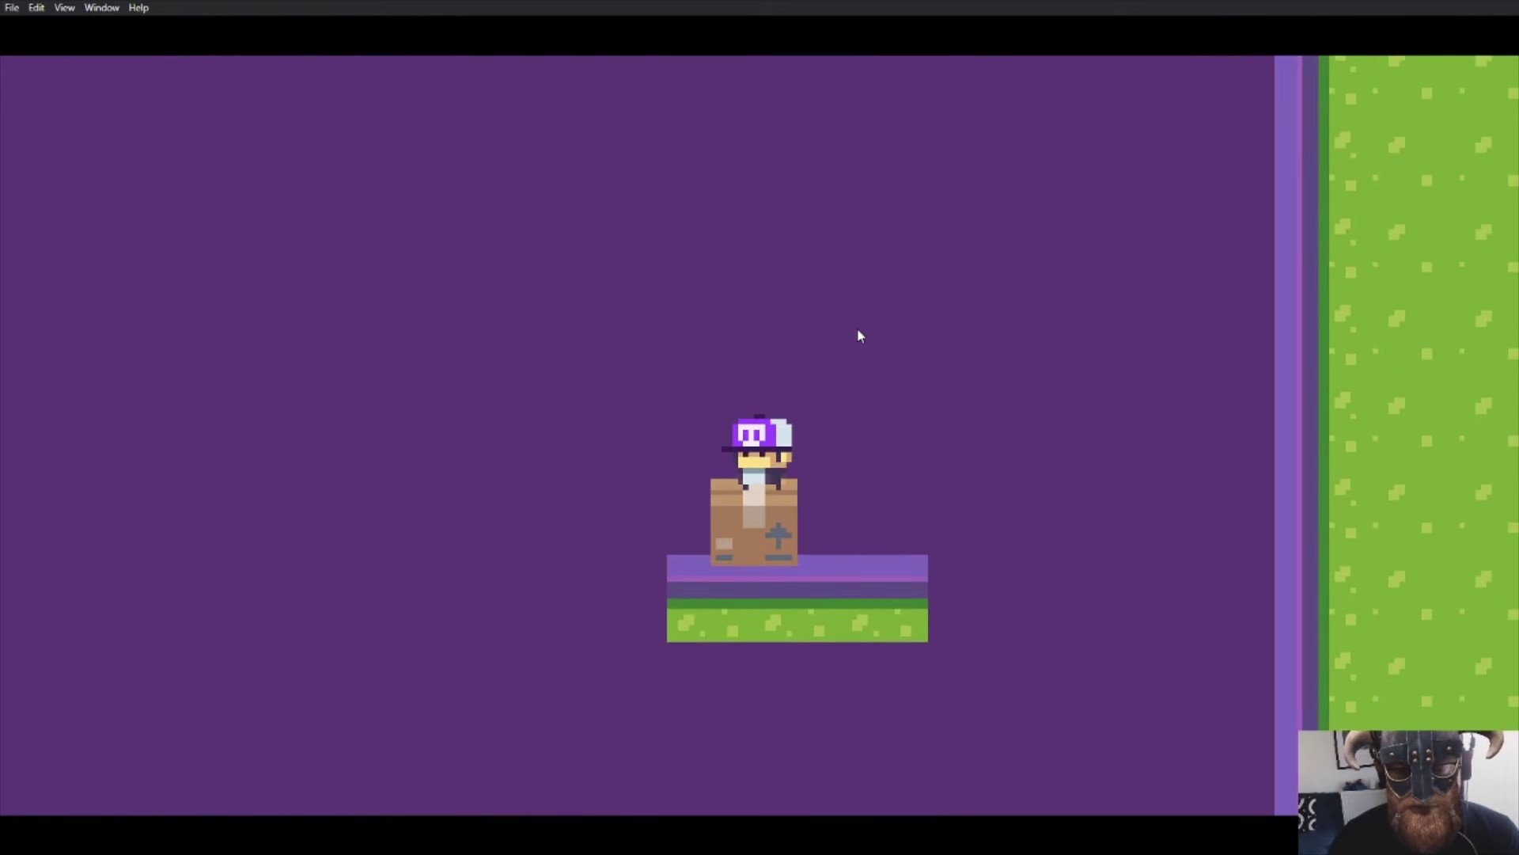
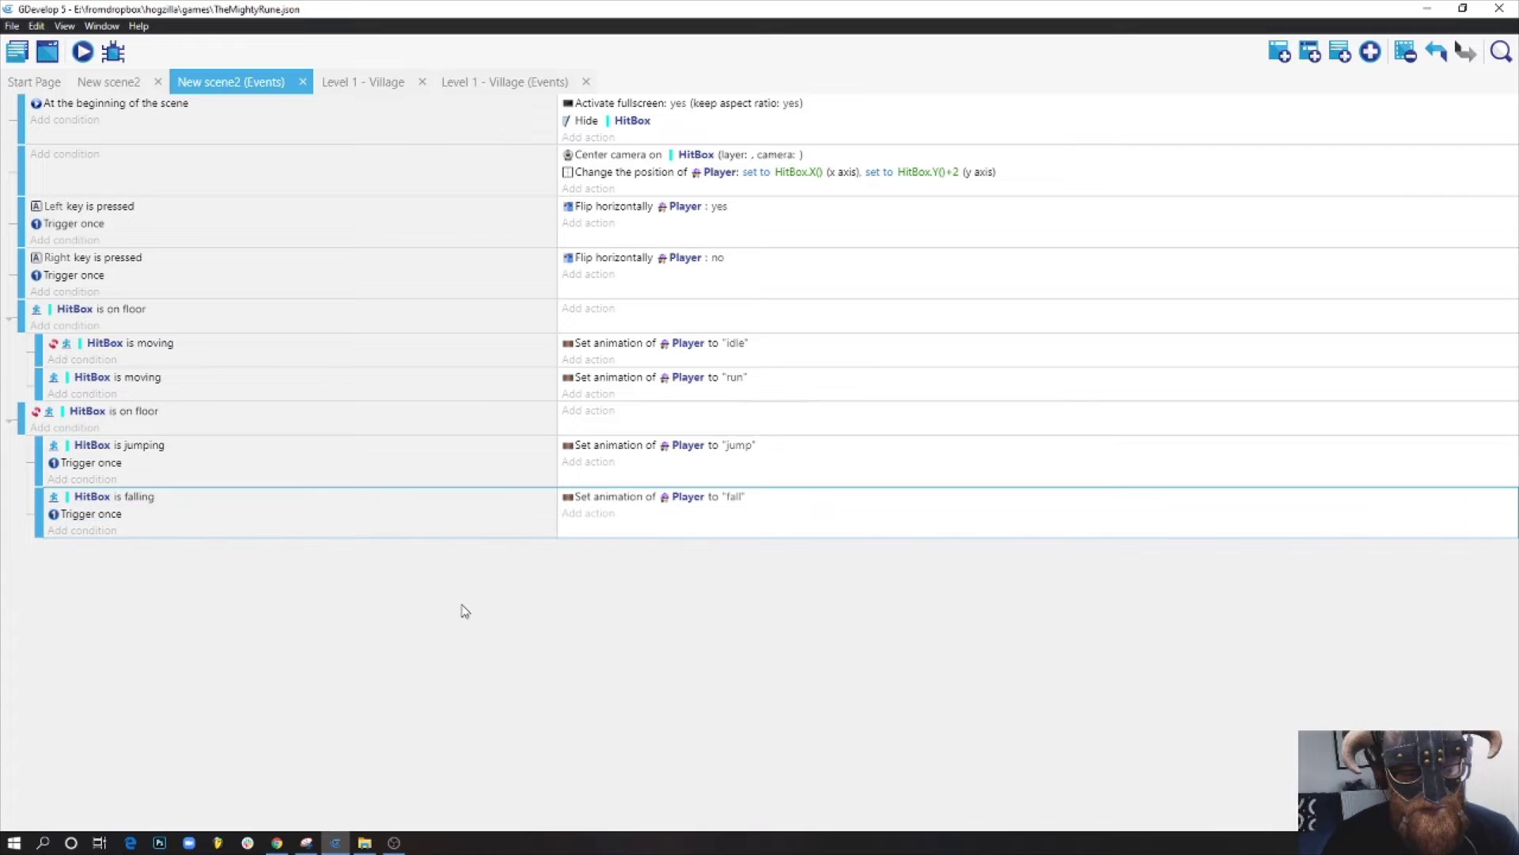
# - Add an empty event at the end of New scene2's events and move it out of the sub-events to the top level
pyautogui.click(109, 82)
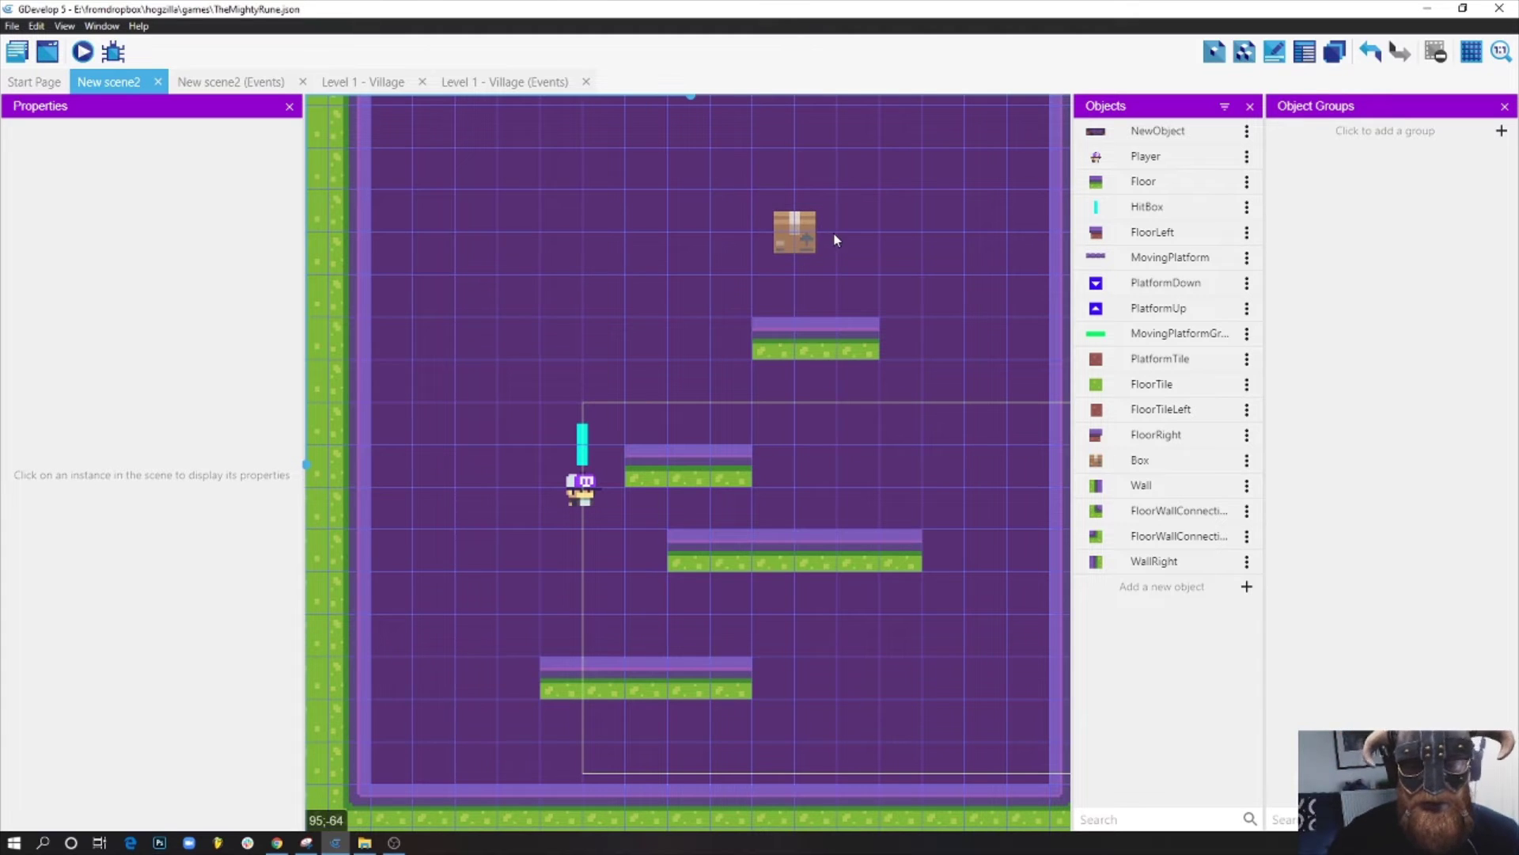
pyautogui.click(236, 82)
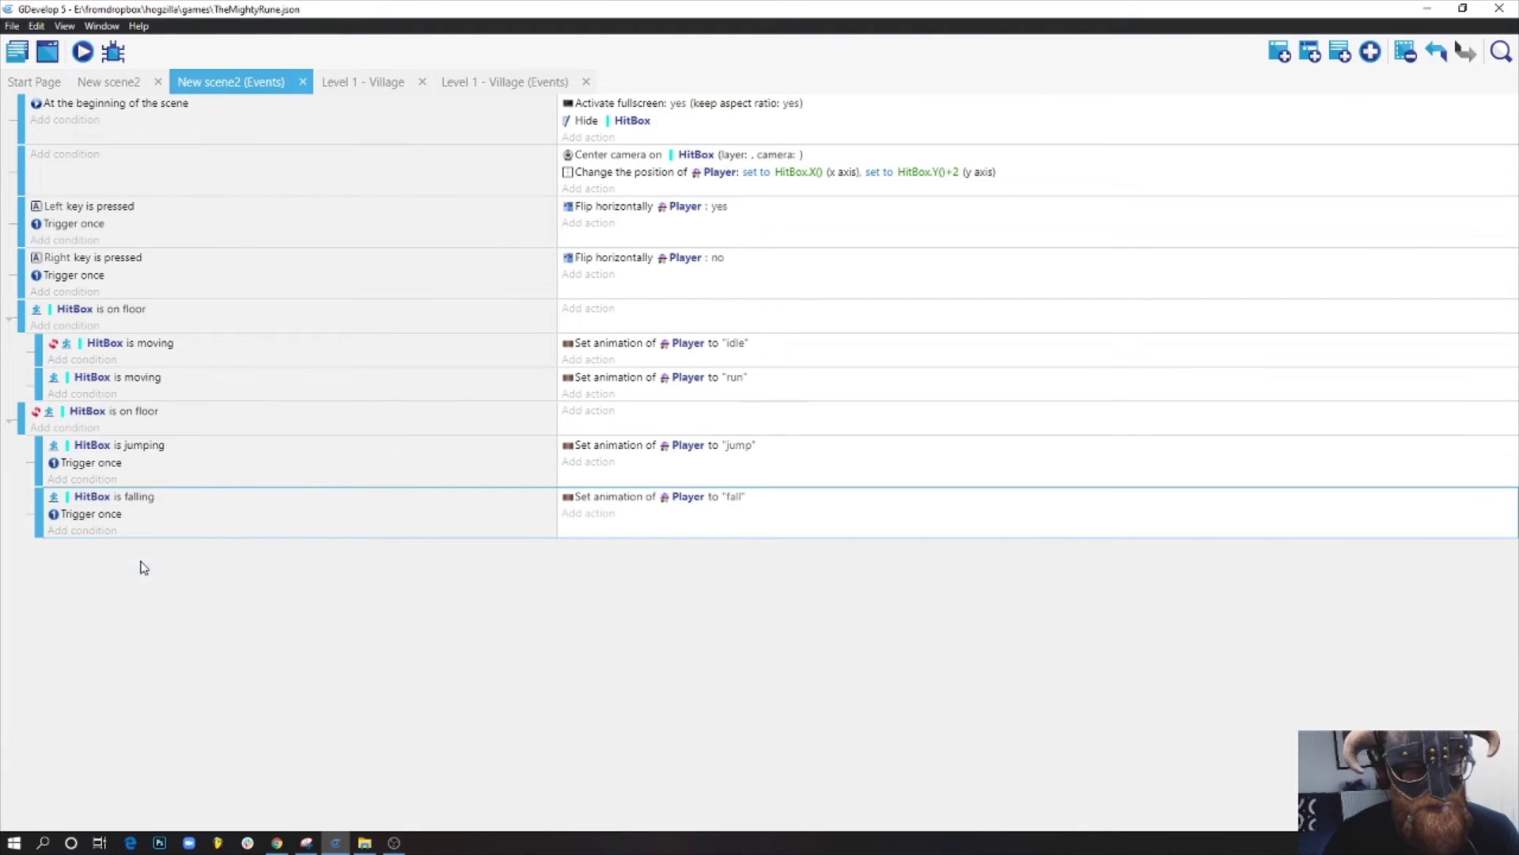
pyautogui.click(1278, 53)
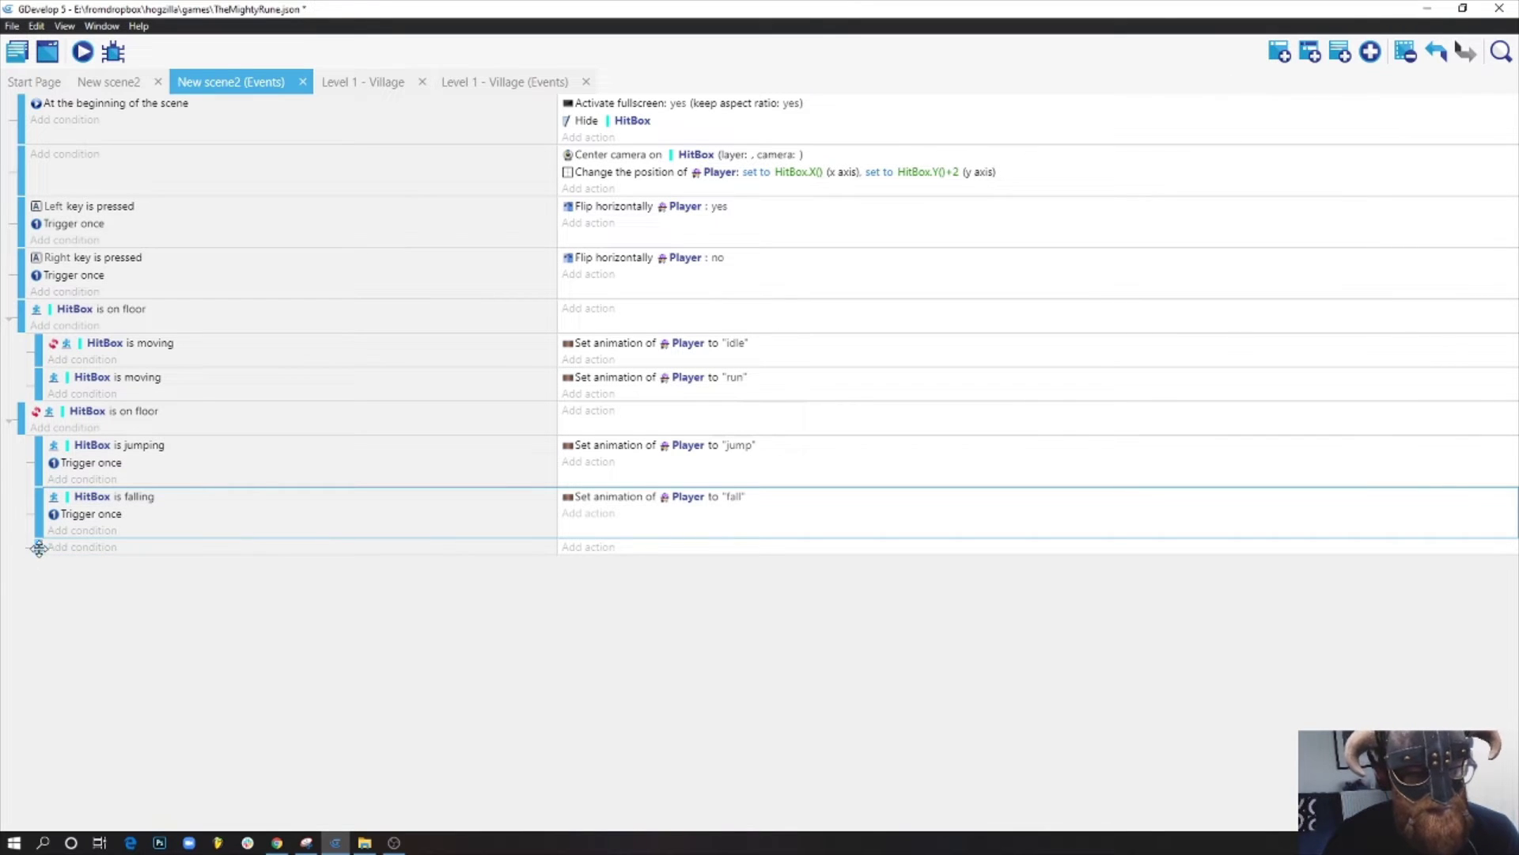
pyautogui.moveTo(37, 547); pyautogui.dragTo(16, 554)
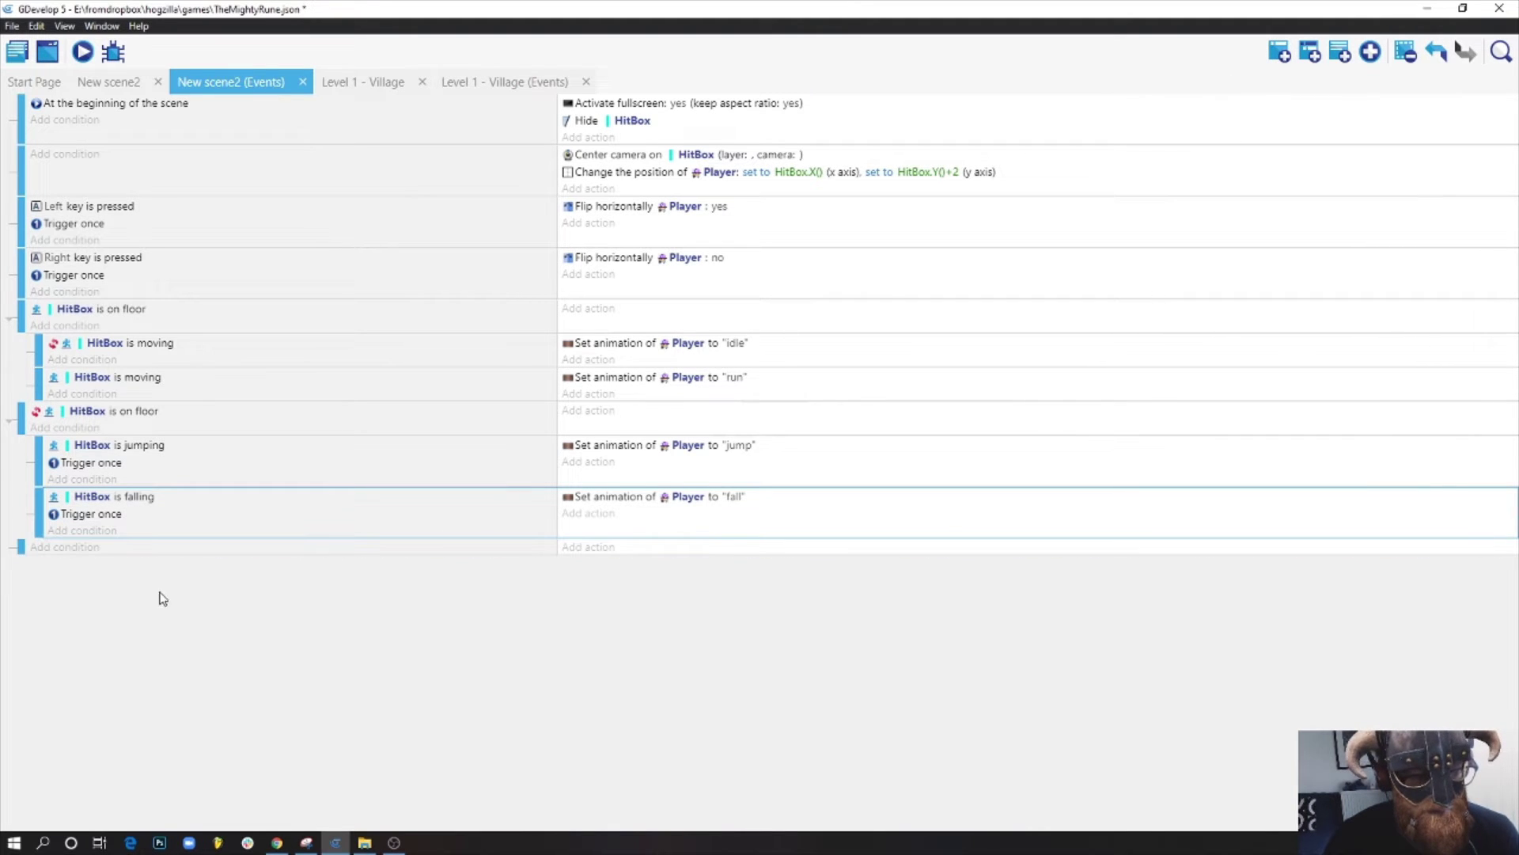
# - Give the new event a Collision condition between HitBox and Box, keeping edge-touching objects included
pyautogui.click(65, 547)
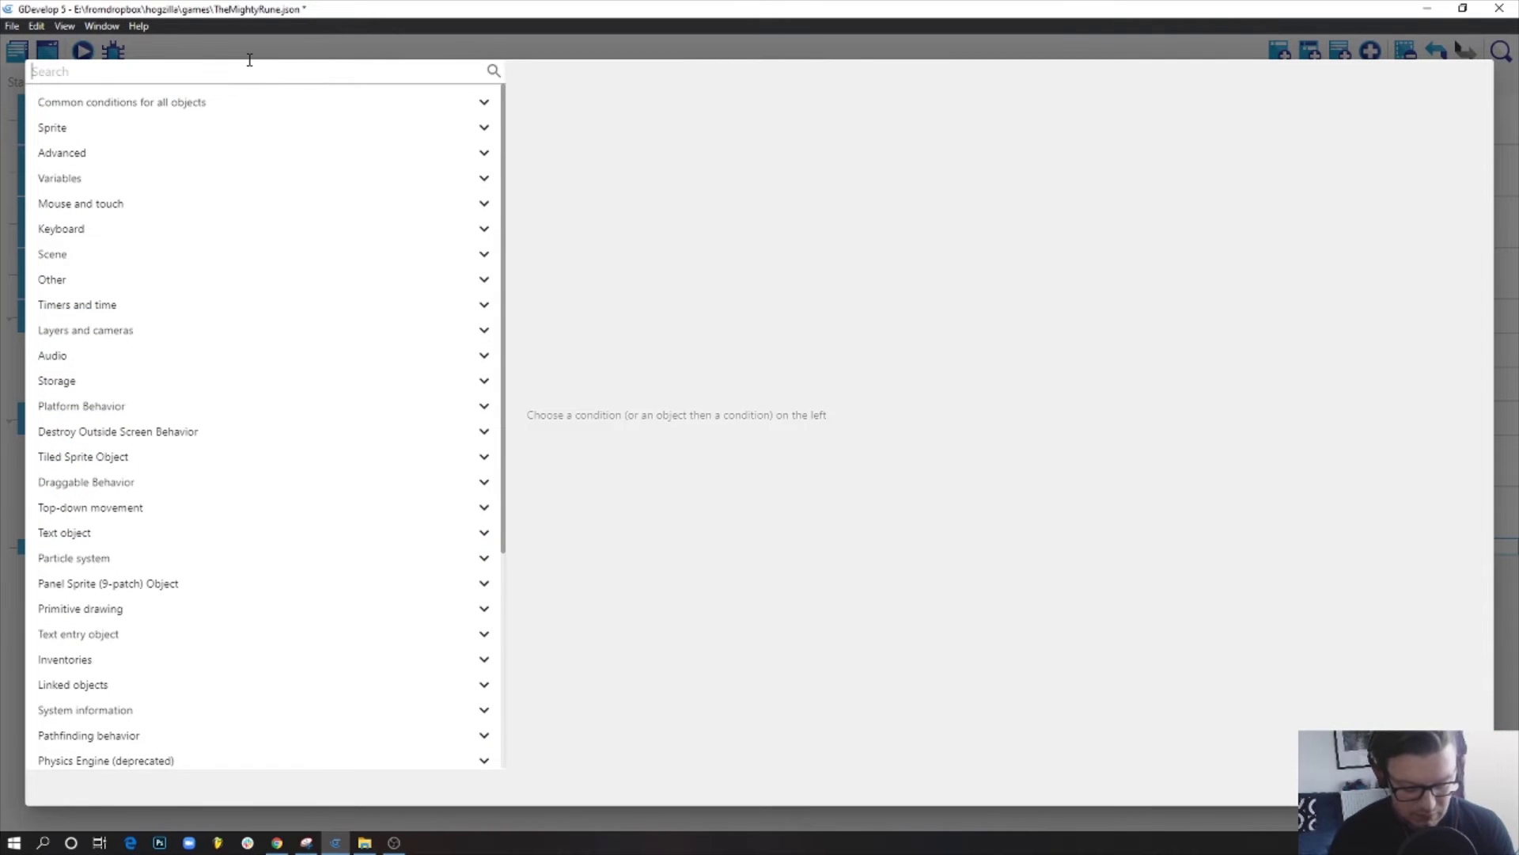
pyautogui.write('Coll')
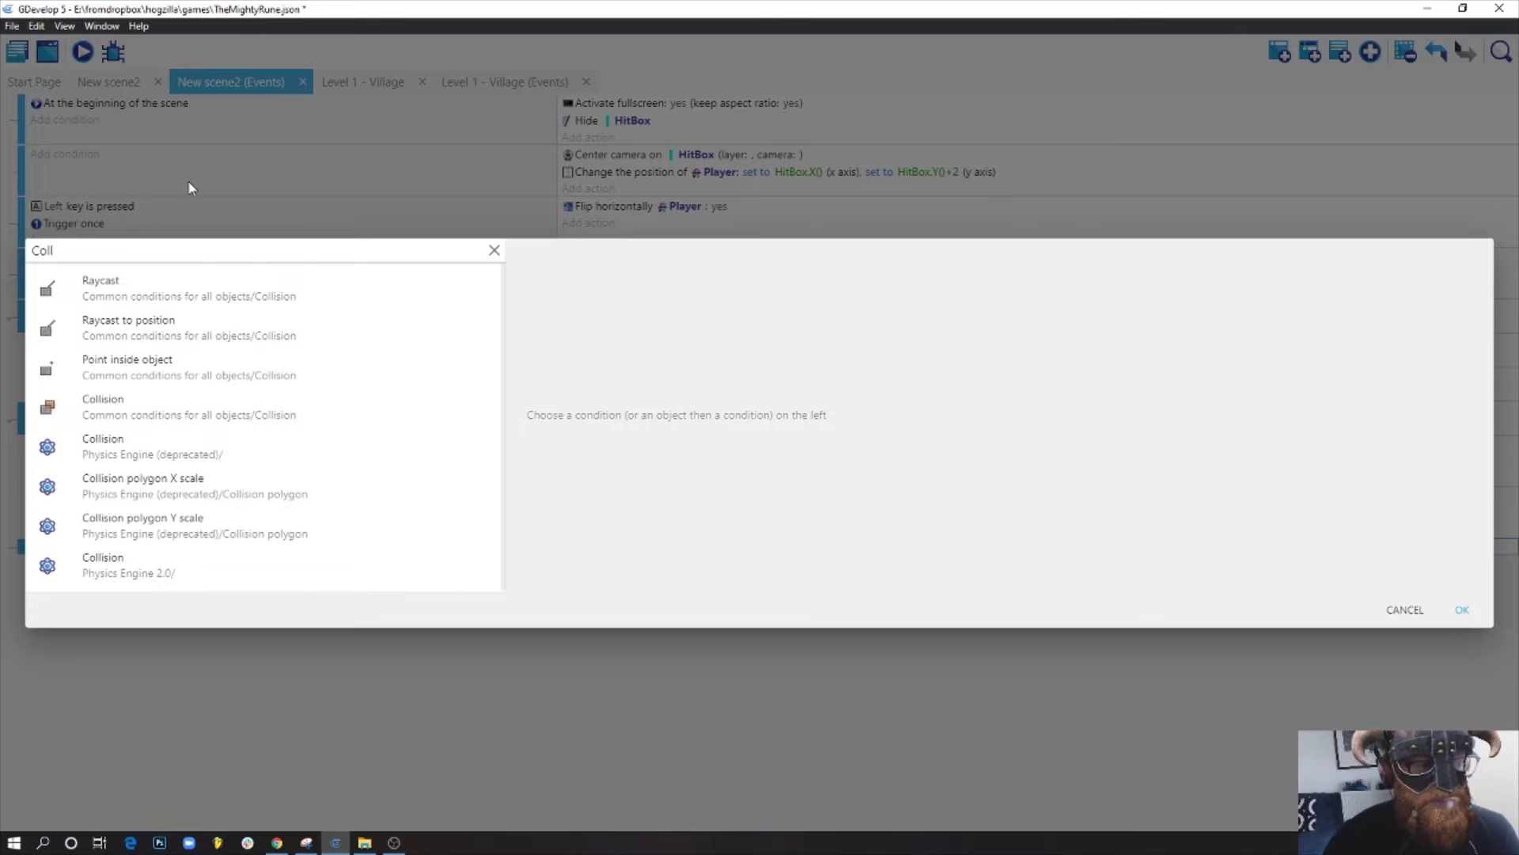
pyautogui.click(234, 418)
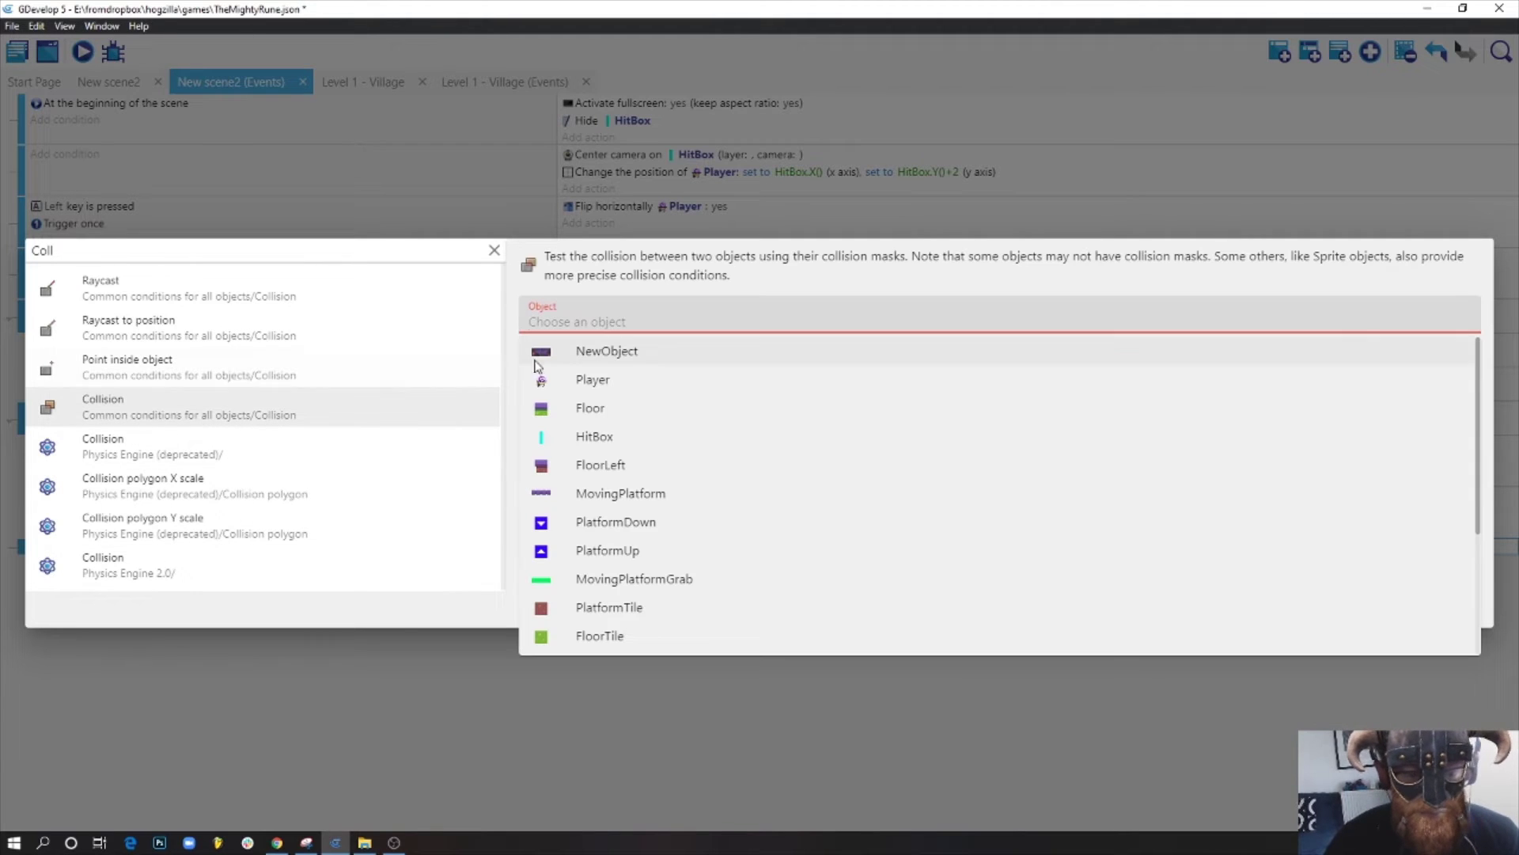
pyautogui.click(627, 434)
pyautogui.click(598, 356)
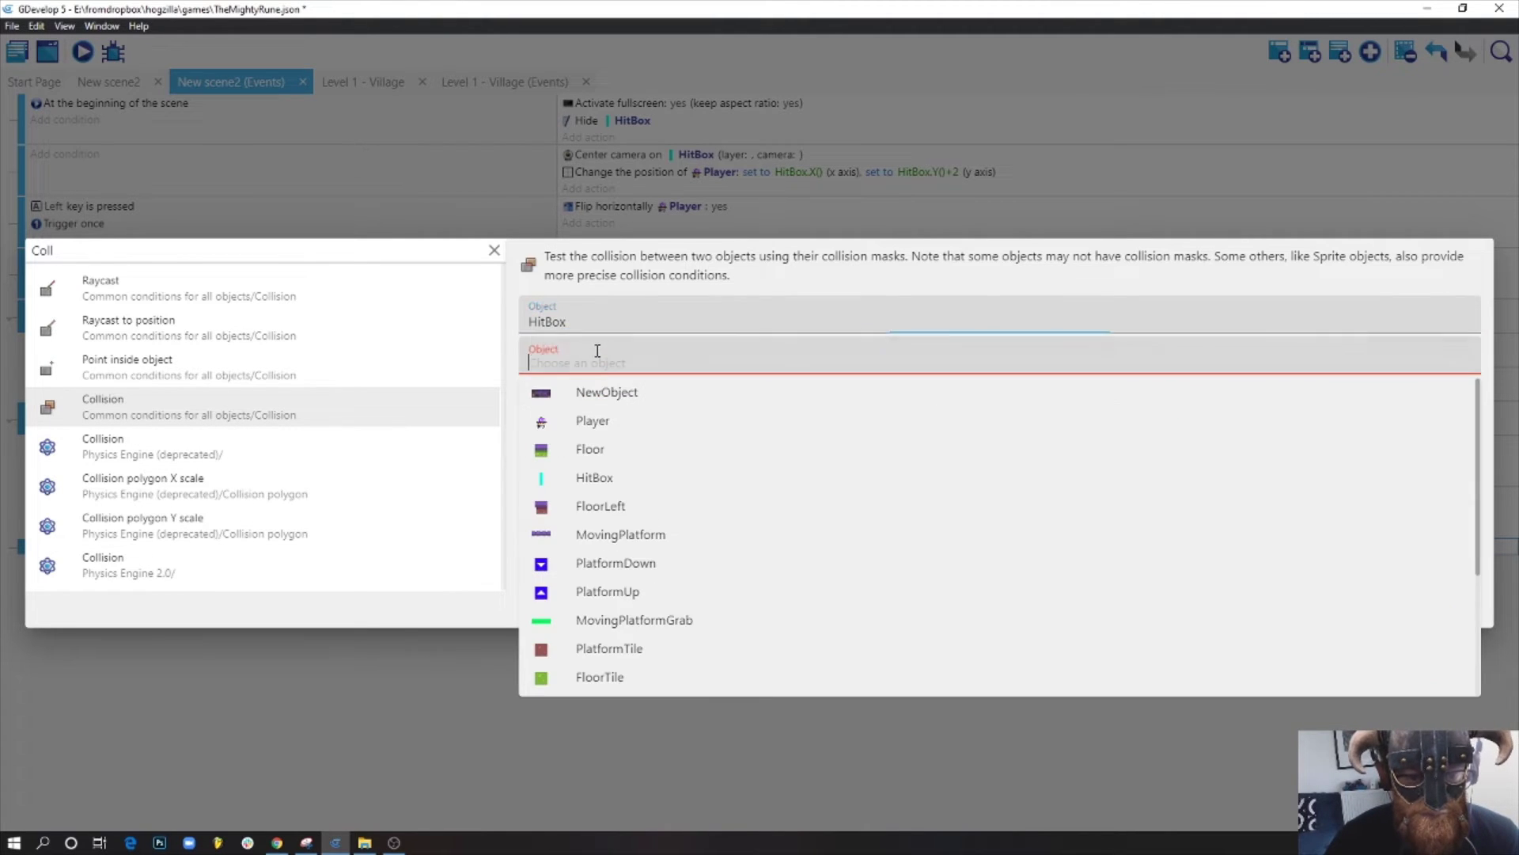
pyautogui.scroll(-1, 633, 594)
pyautogui.scroll(-2, 633, 593)
pyautogui.click(605, 573)
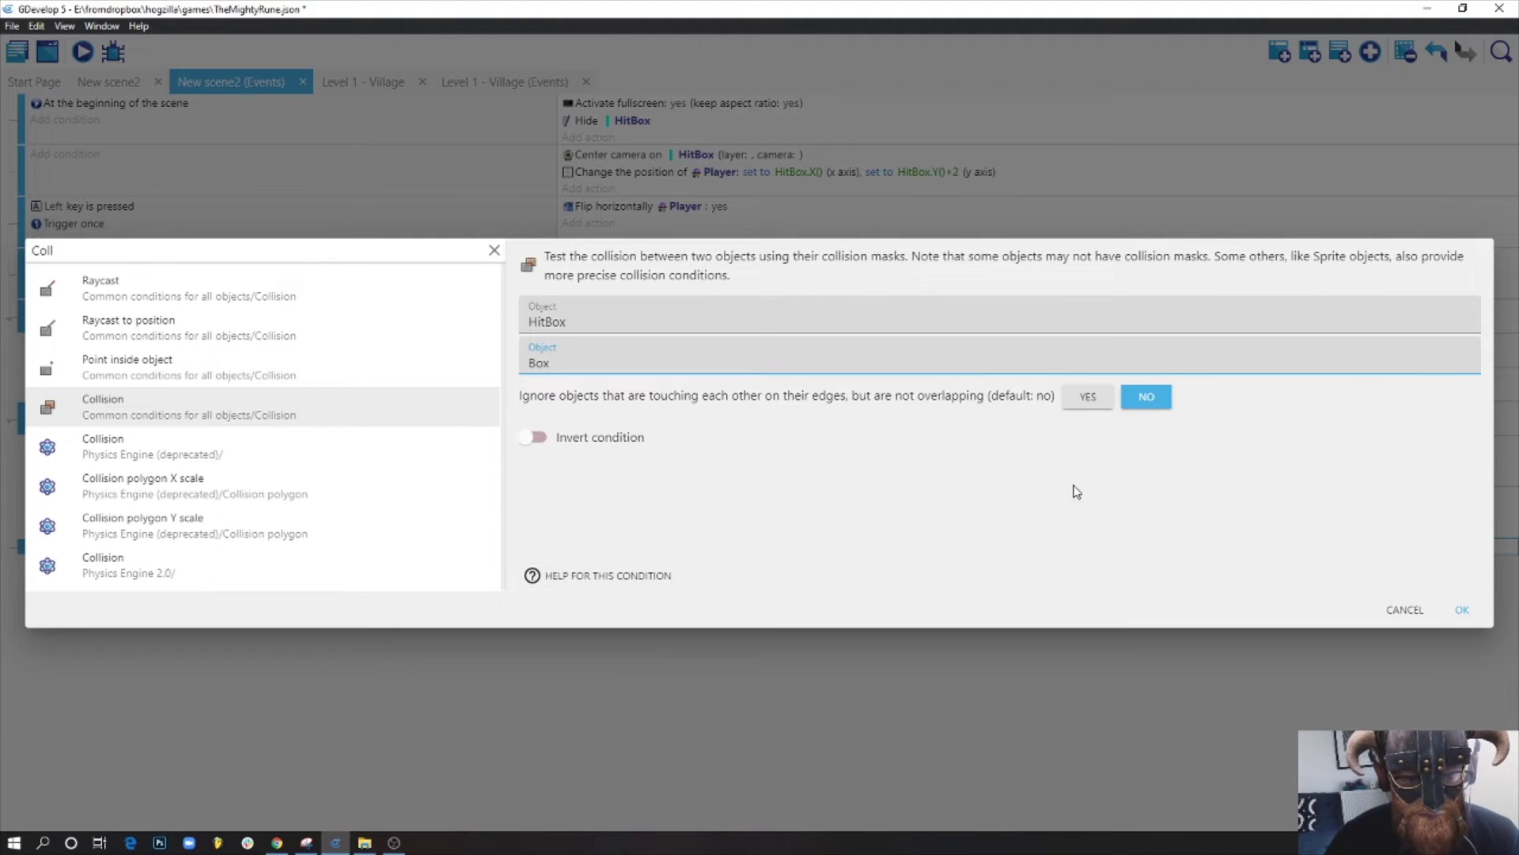
pyautogui.click(1463, 610)
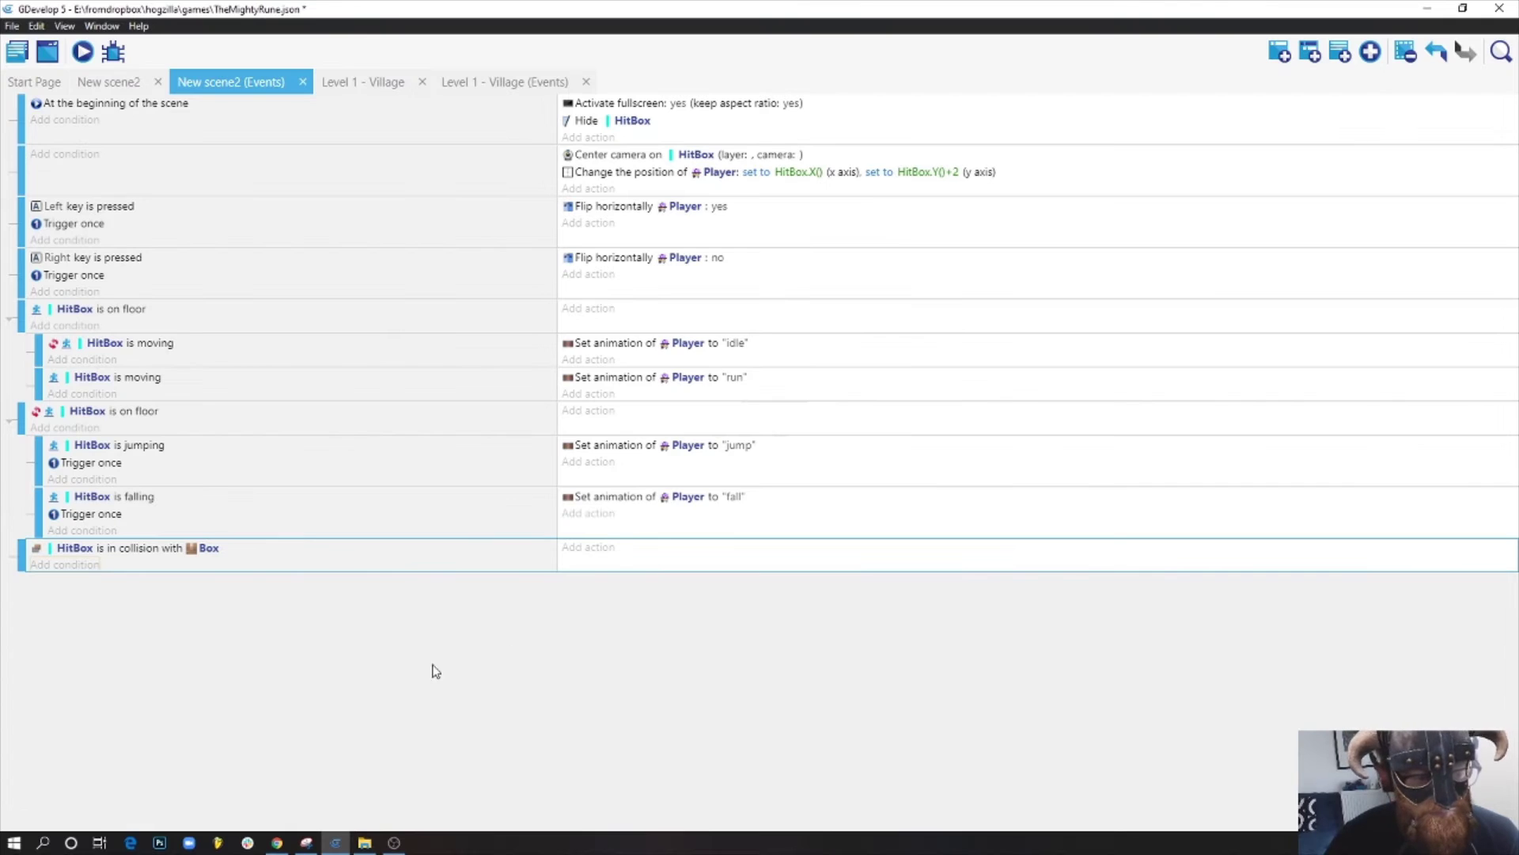
# - Add a Key pressed condition for the Left key to the HitBox and Box collision event
pyautogui.click(67, 564)
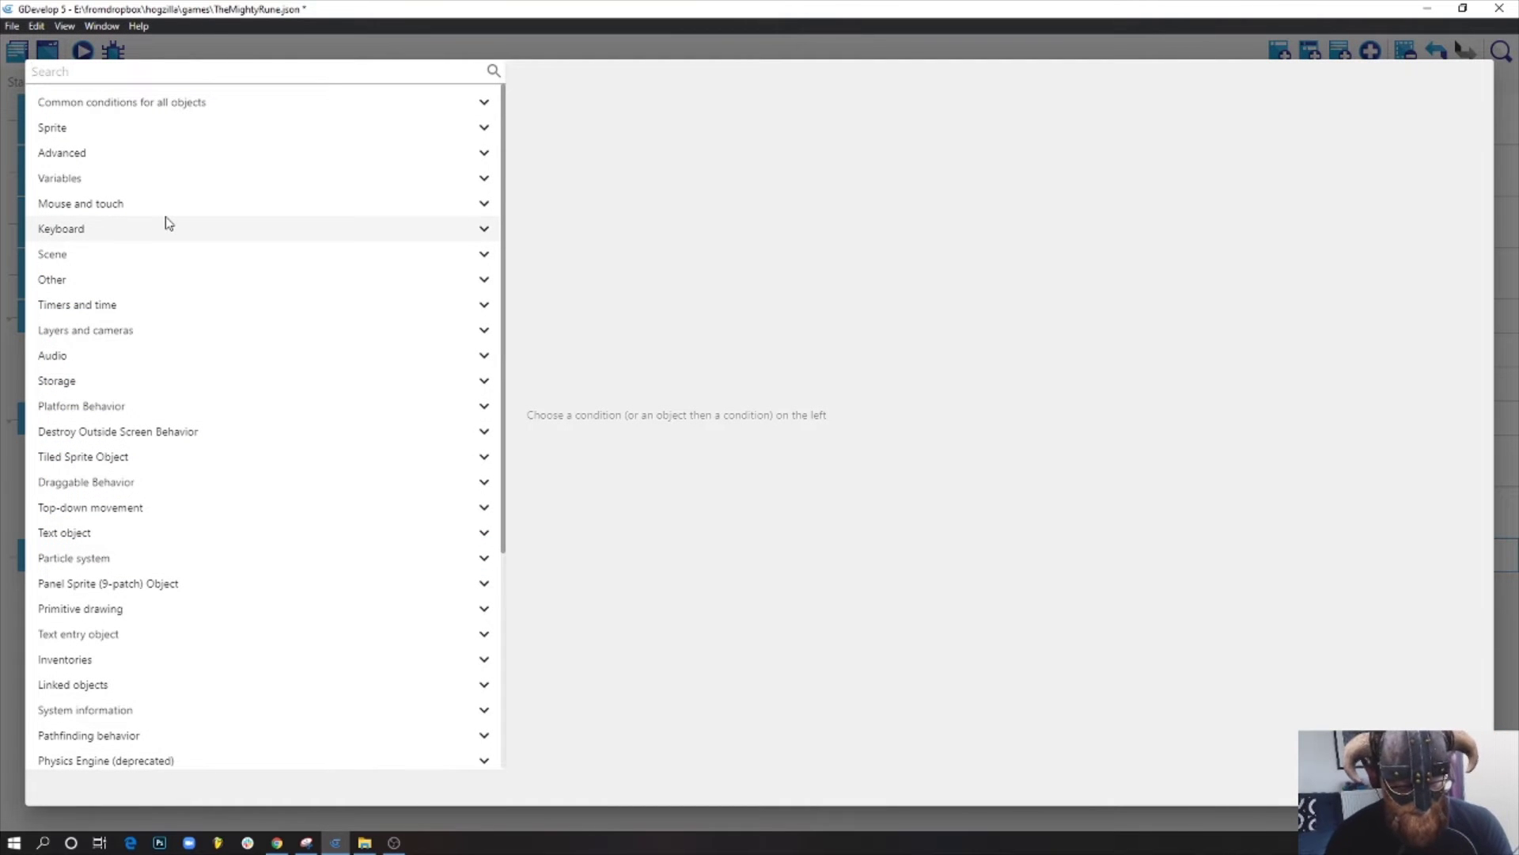
pyautogui.write('ke')
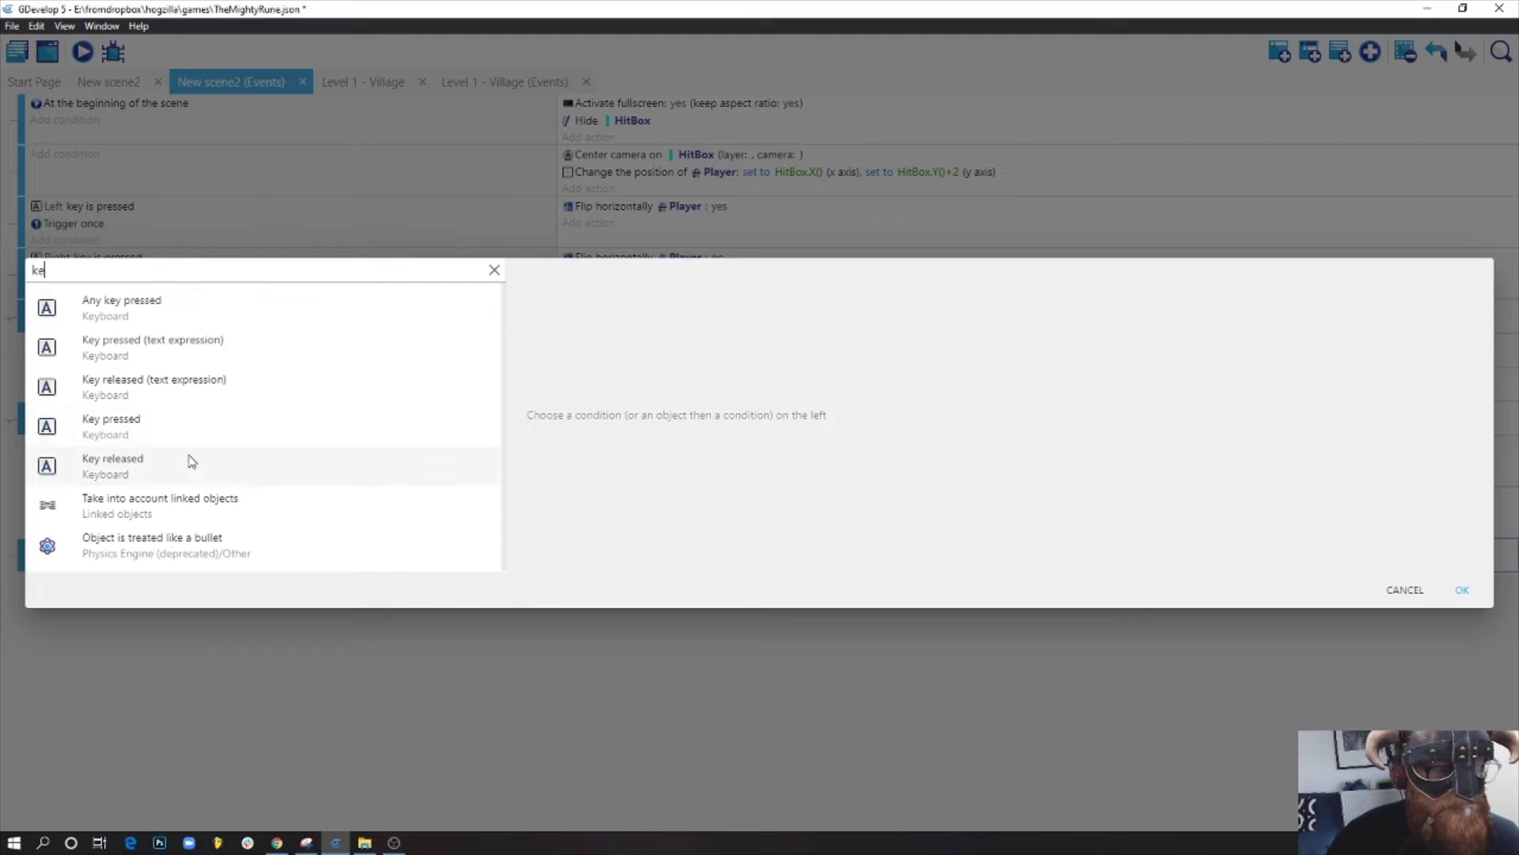
pyautogui.click(187, 433)
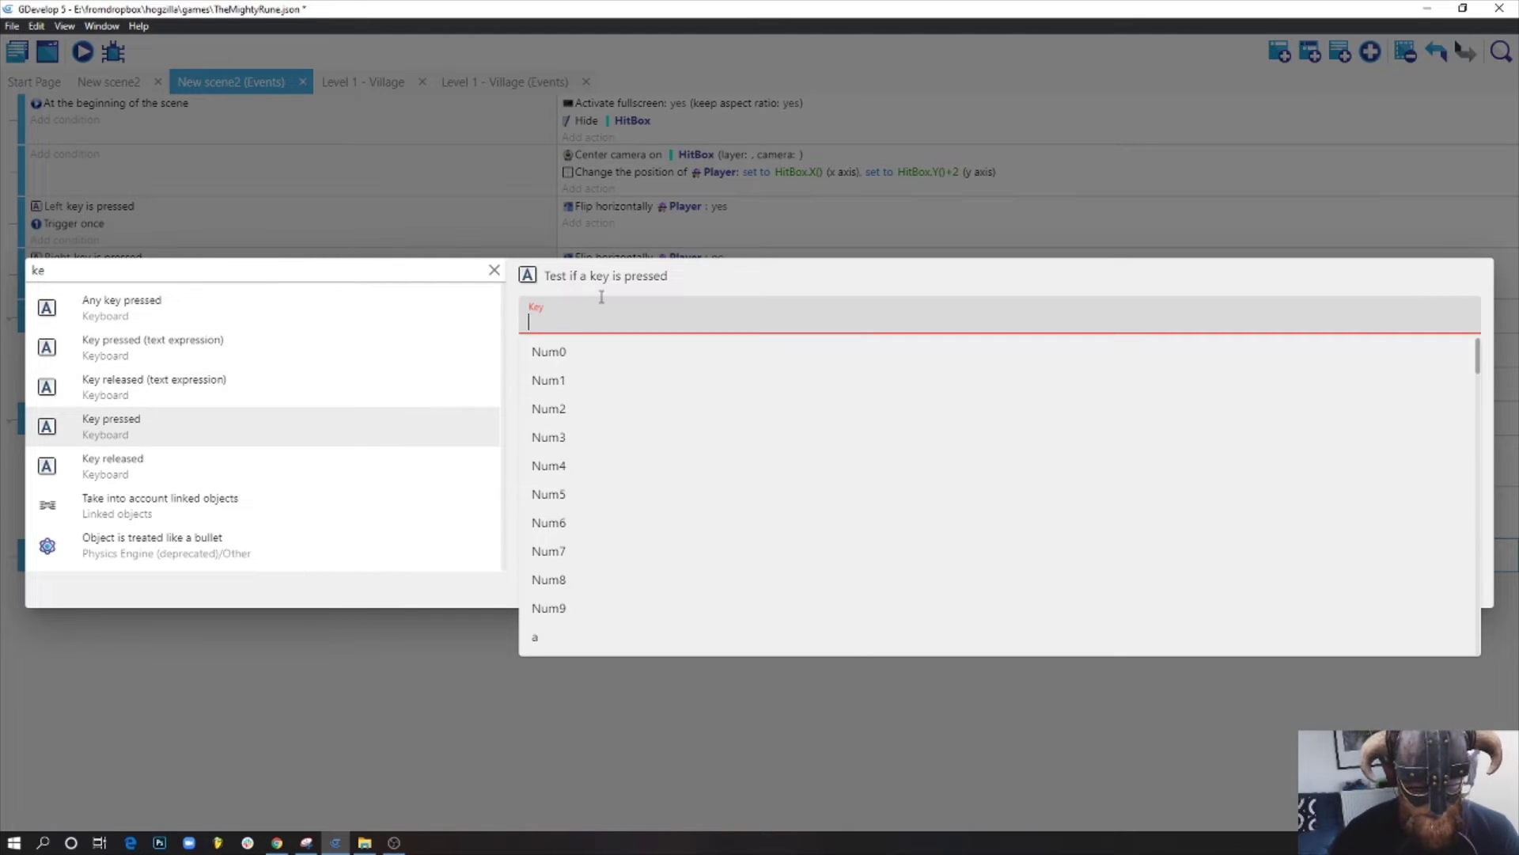
pyautogui.write('Left')
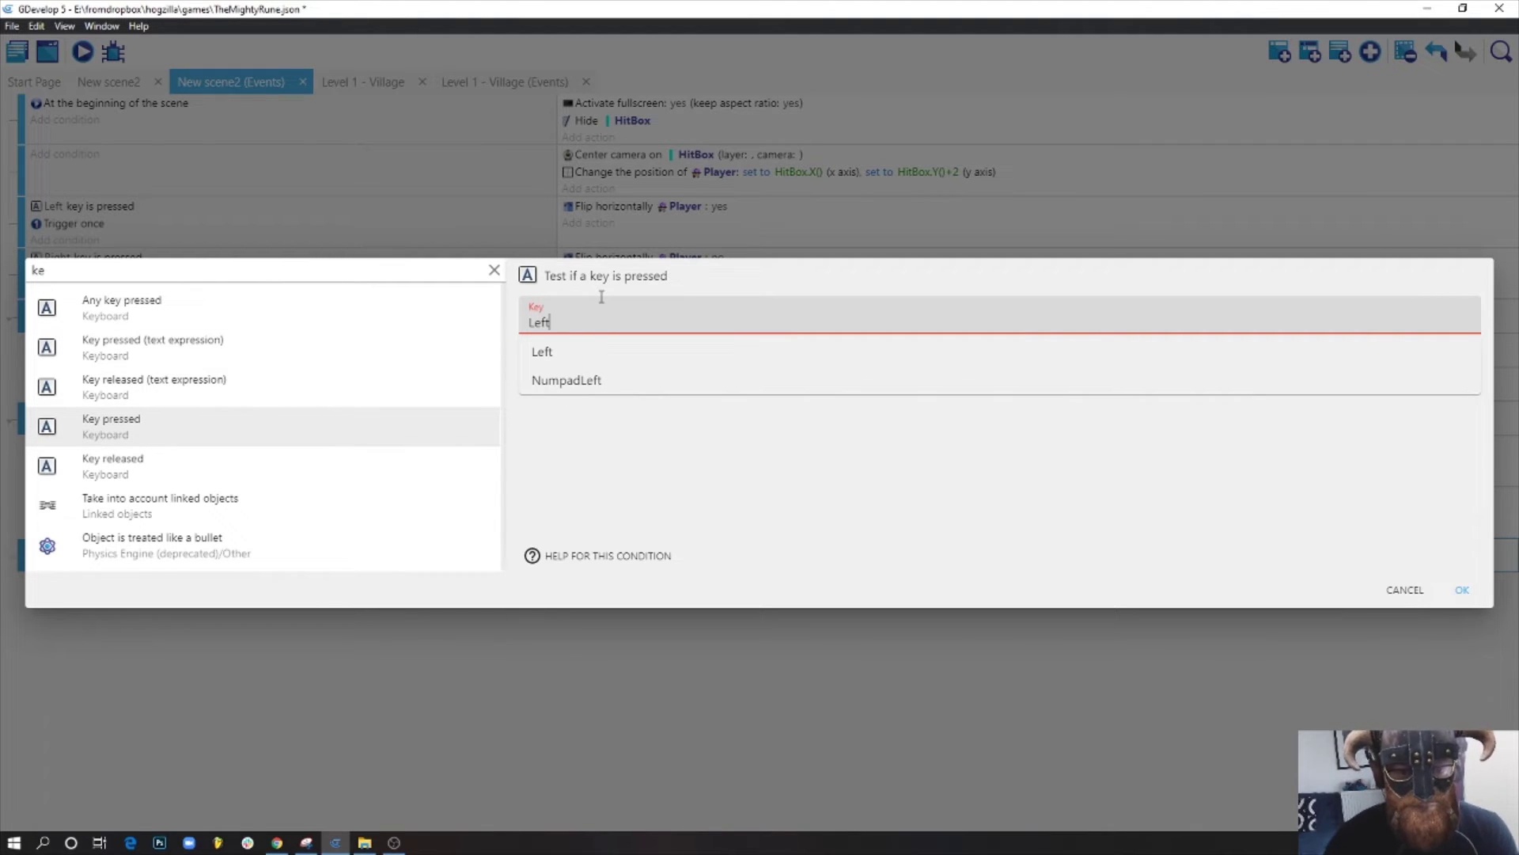
pyautogui.click(588, 349)
pyautogui.click(1461, 591)
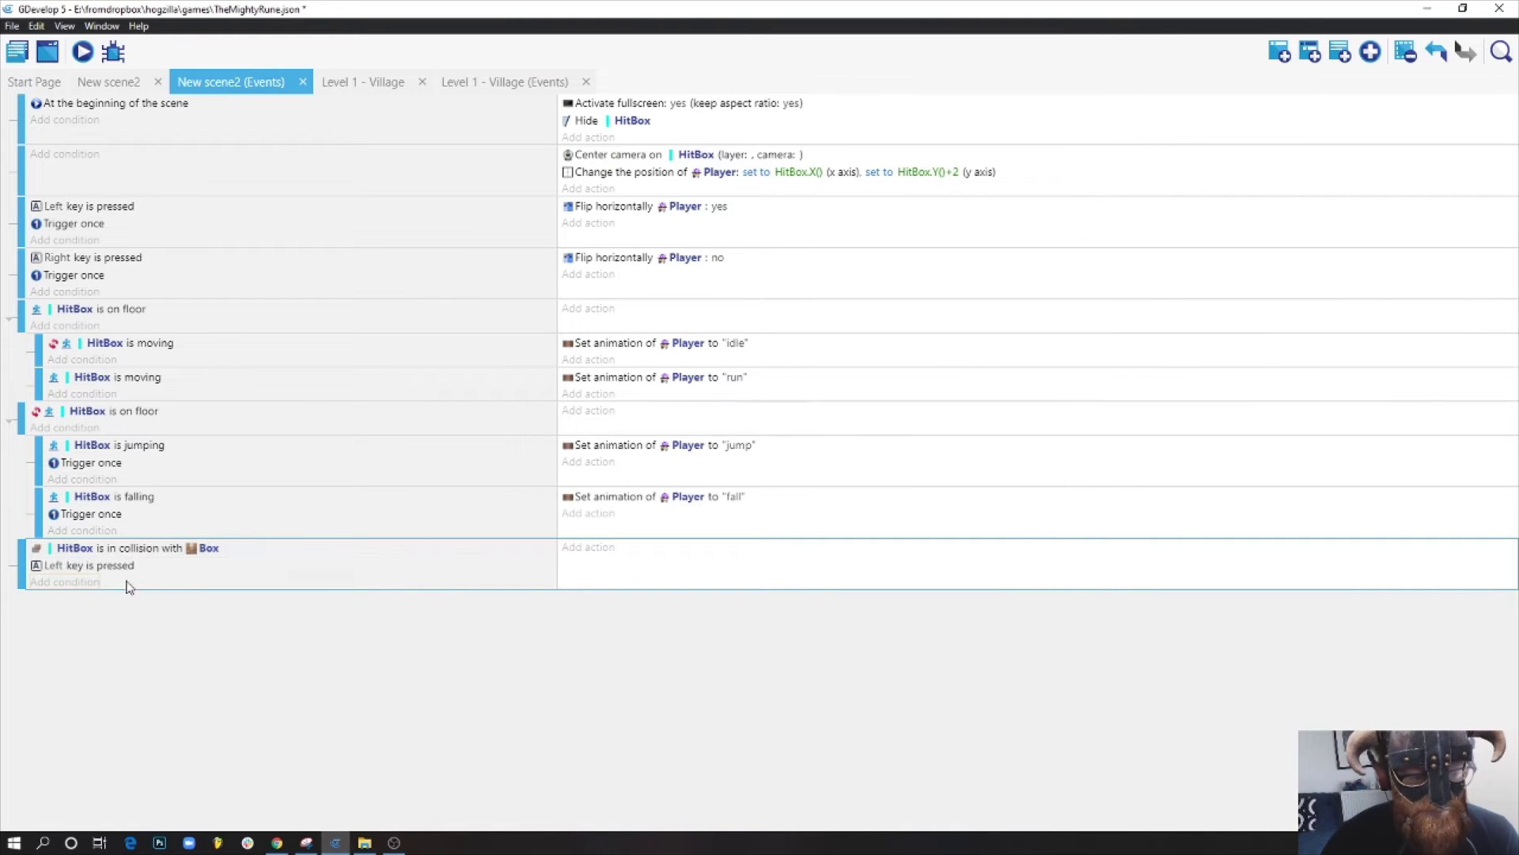
# - Add the platform behavior action that simulates a left key press for Box to the collision event
pyautogui.click(589, 548)
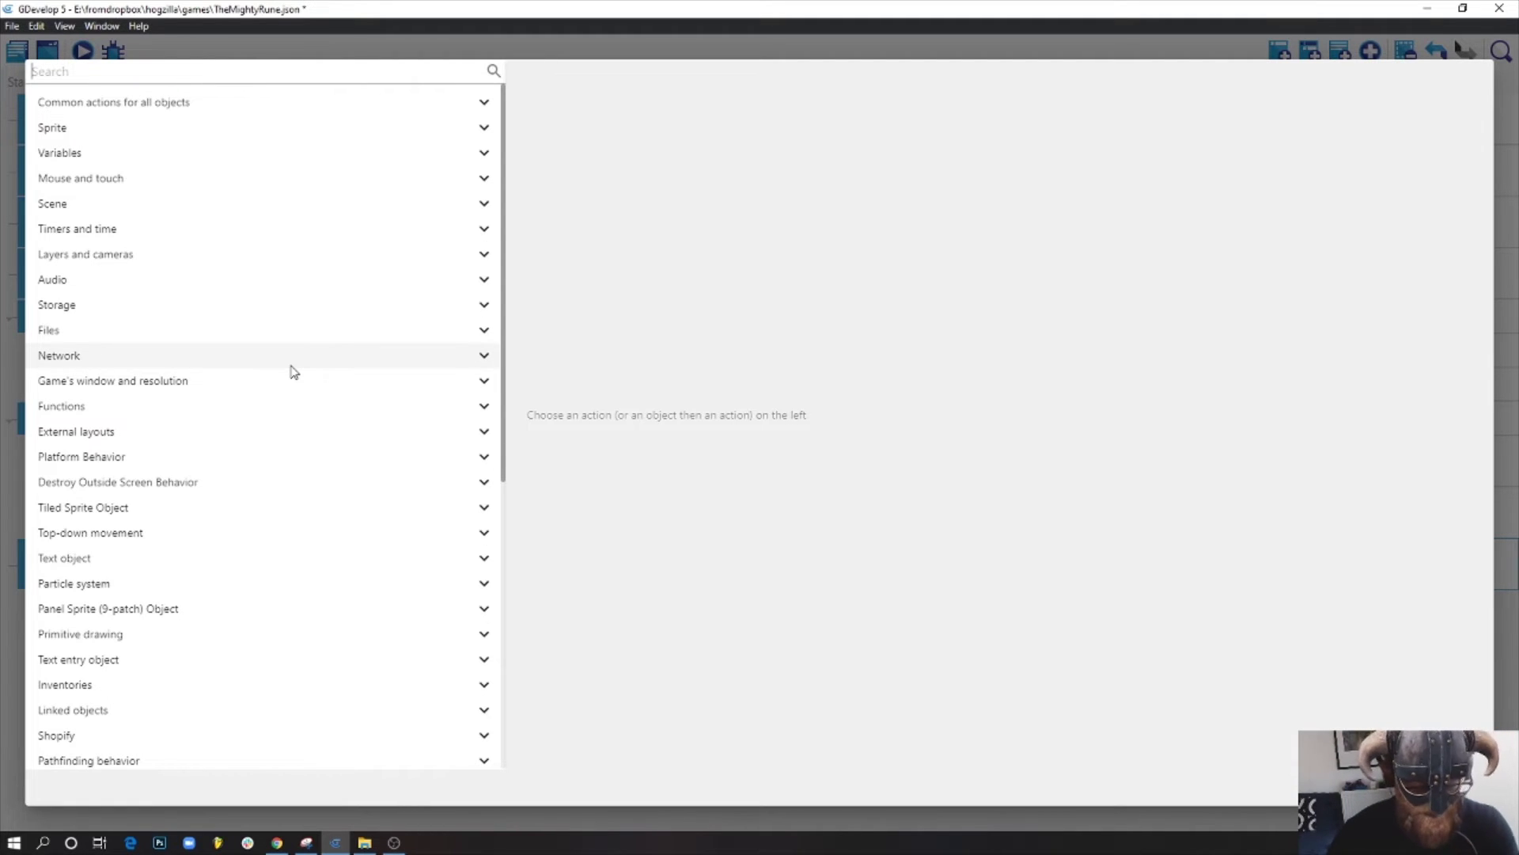
pyautogui.write('key')
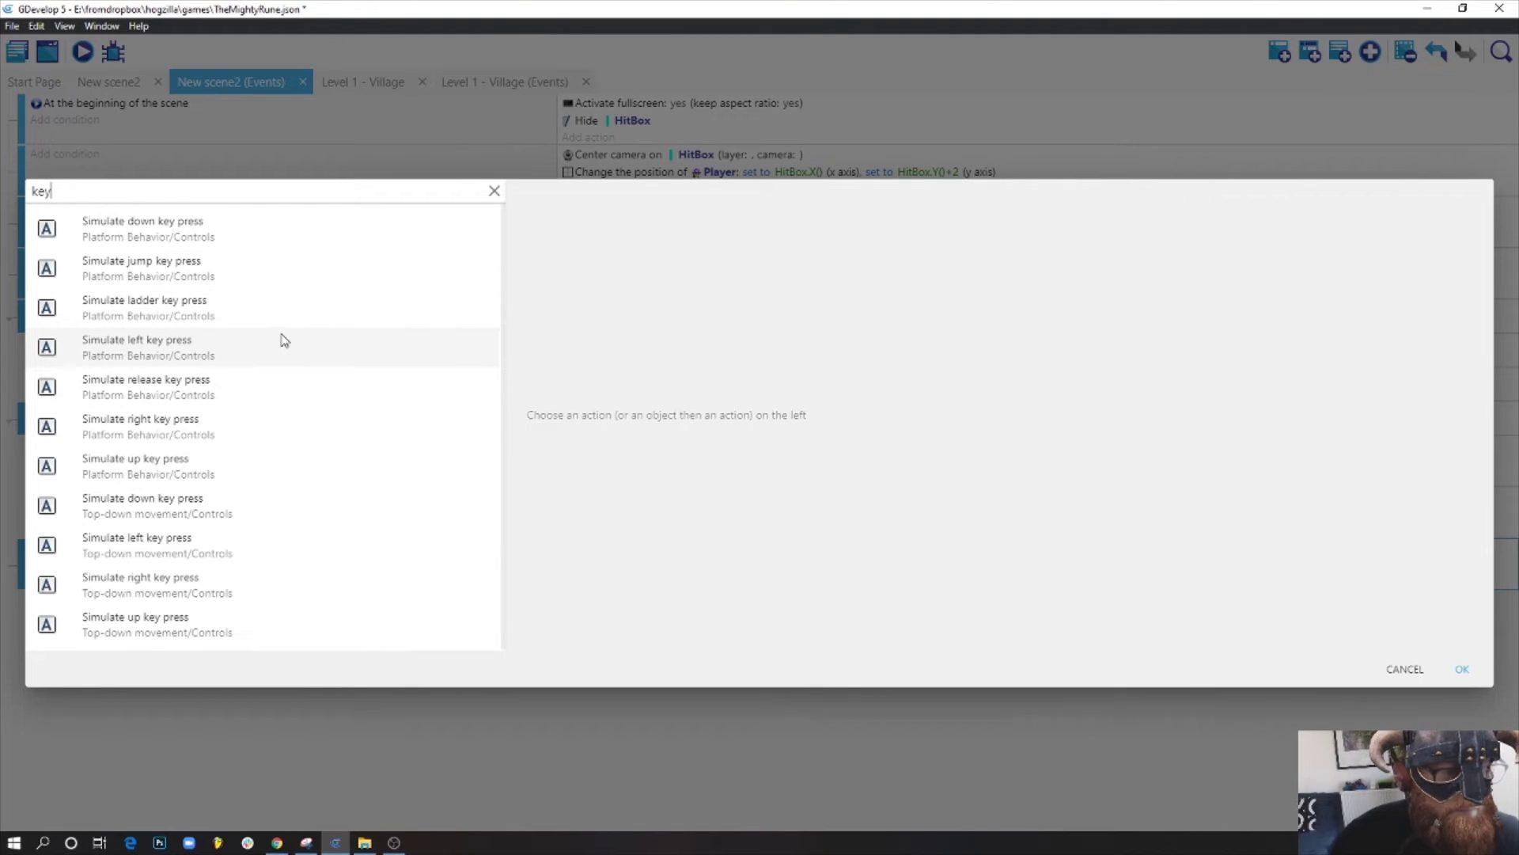
pyautogui.click(222, 357)
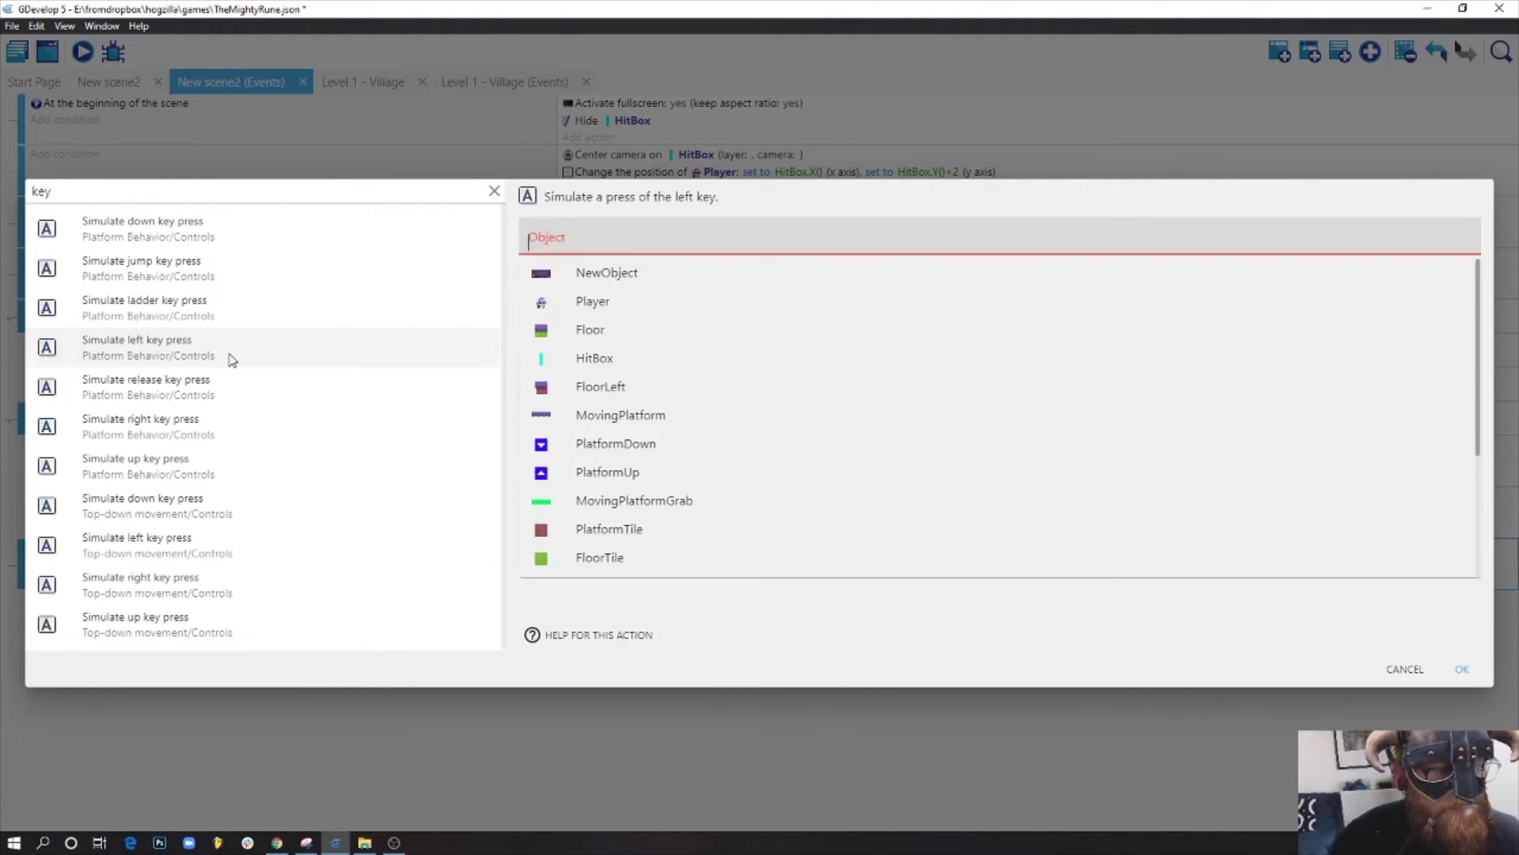
pyautogui.scroll(-3, 631, 533)
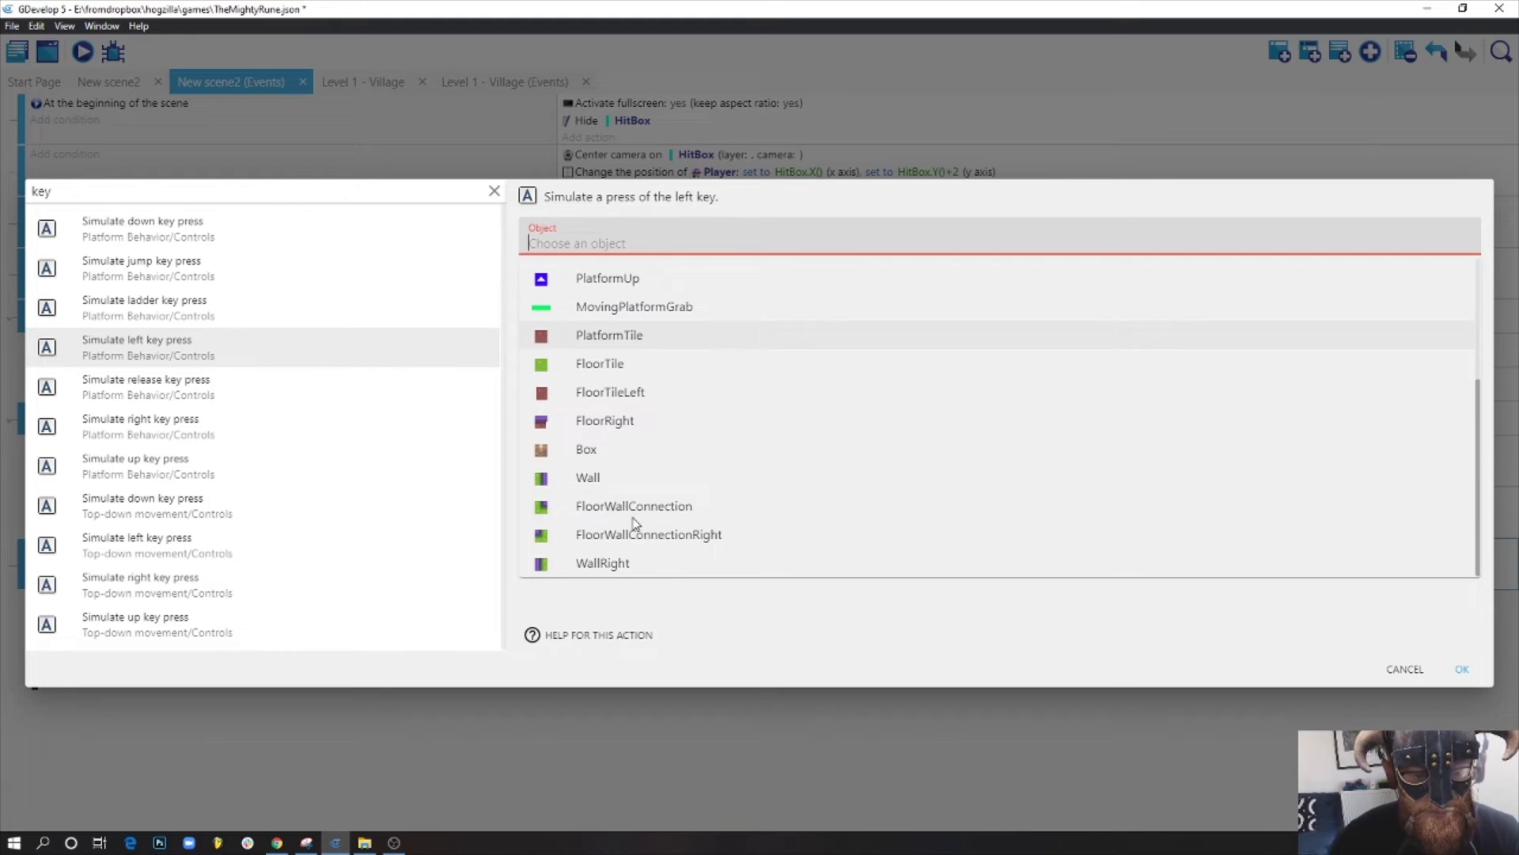
pyautogui.click(607, 444)
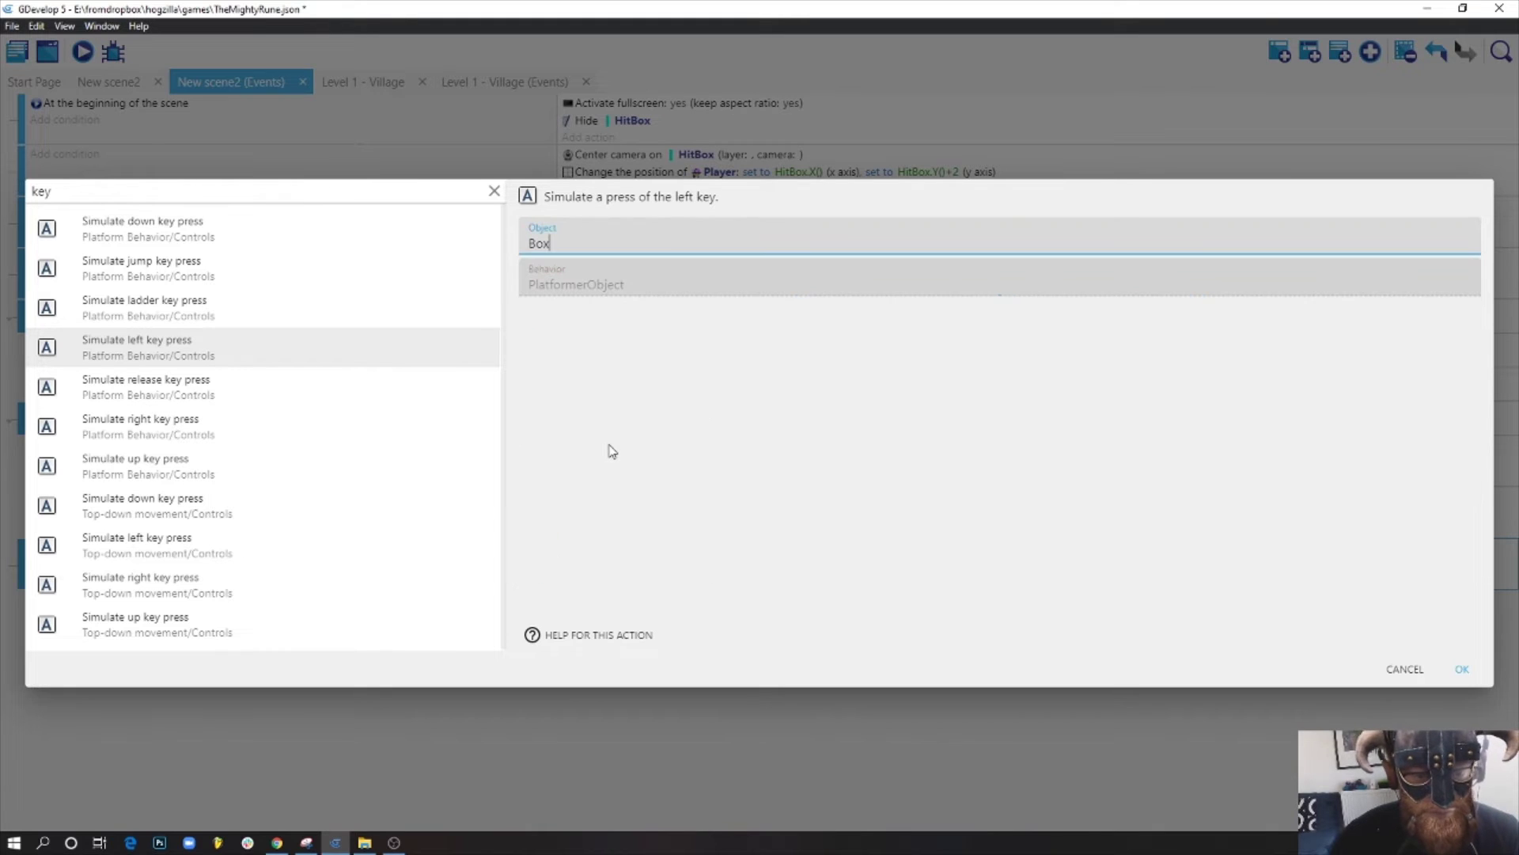
pyautogui.click(1461, 669)
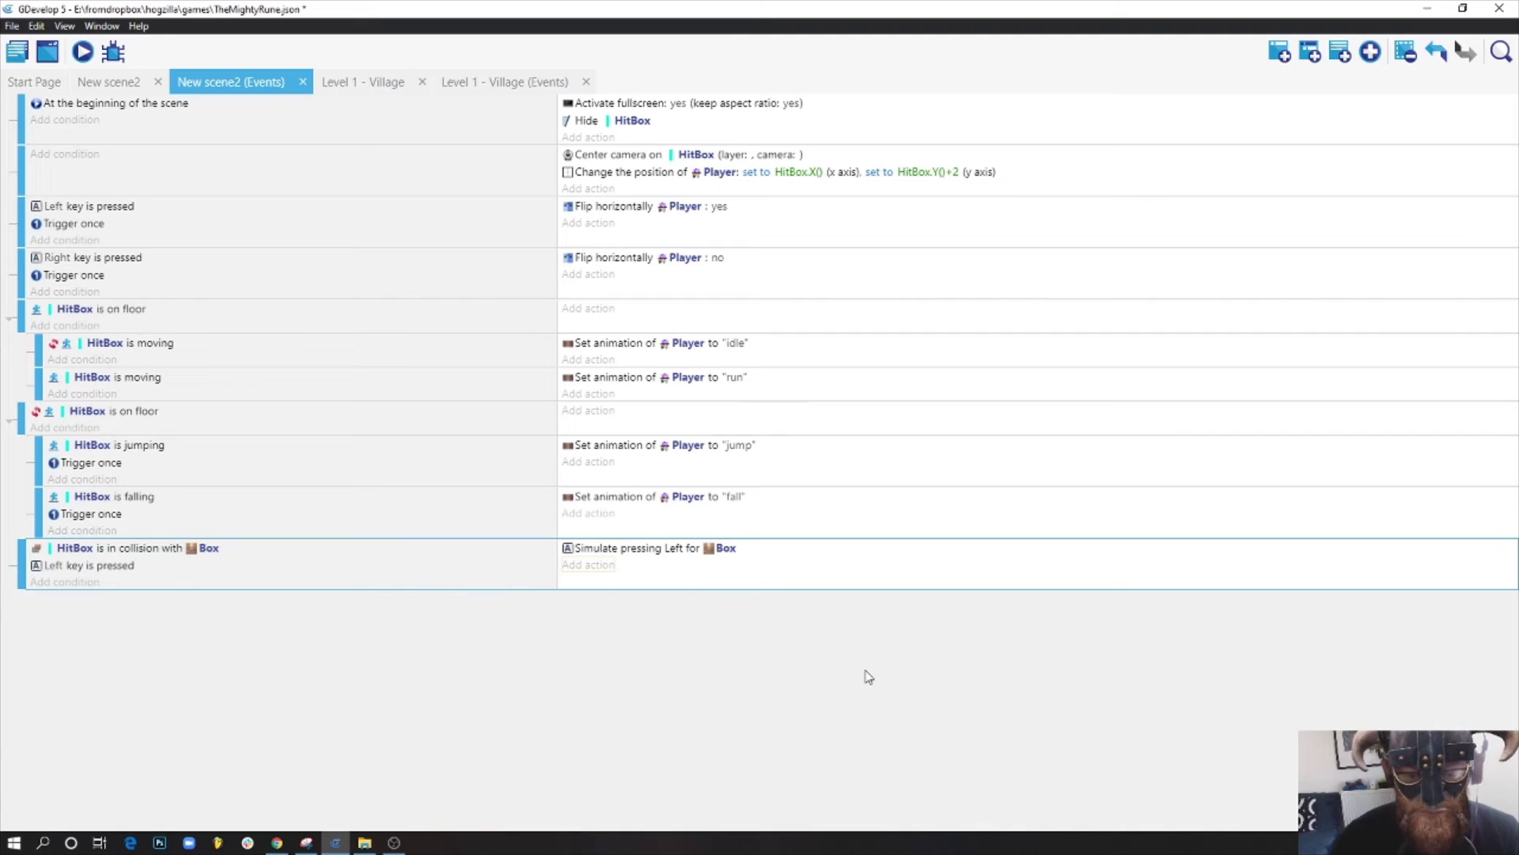
# - Preview the scene, jump the player up to the box, and test pushing it to the left off the platforms
pyautogui.click(82, 51)
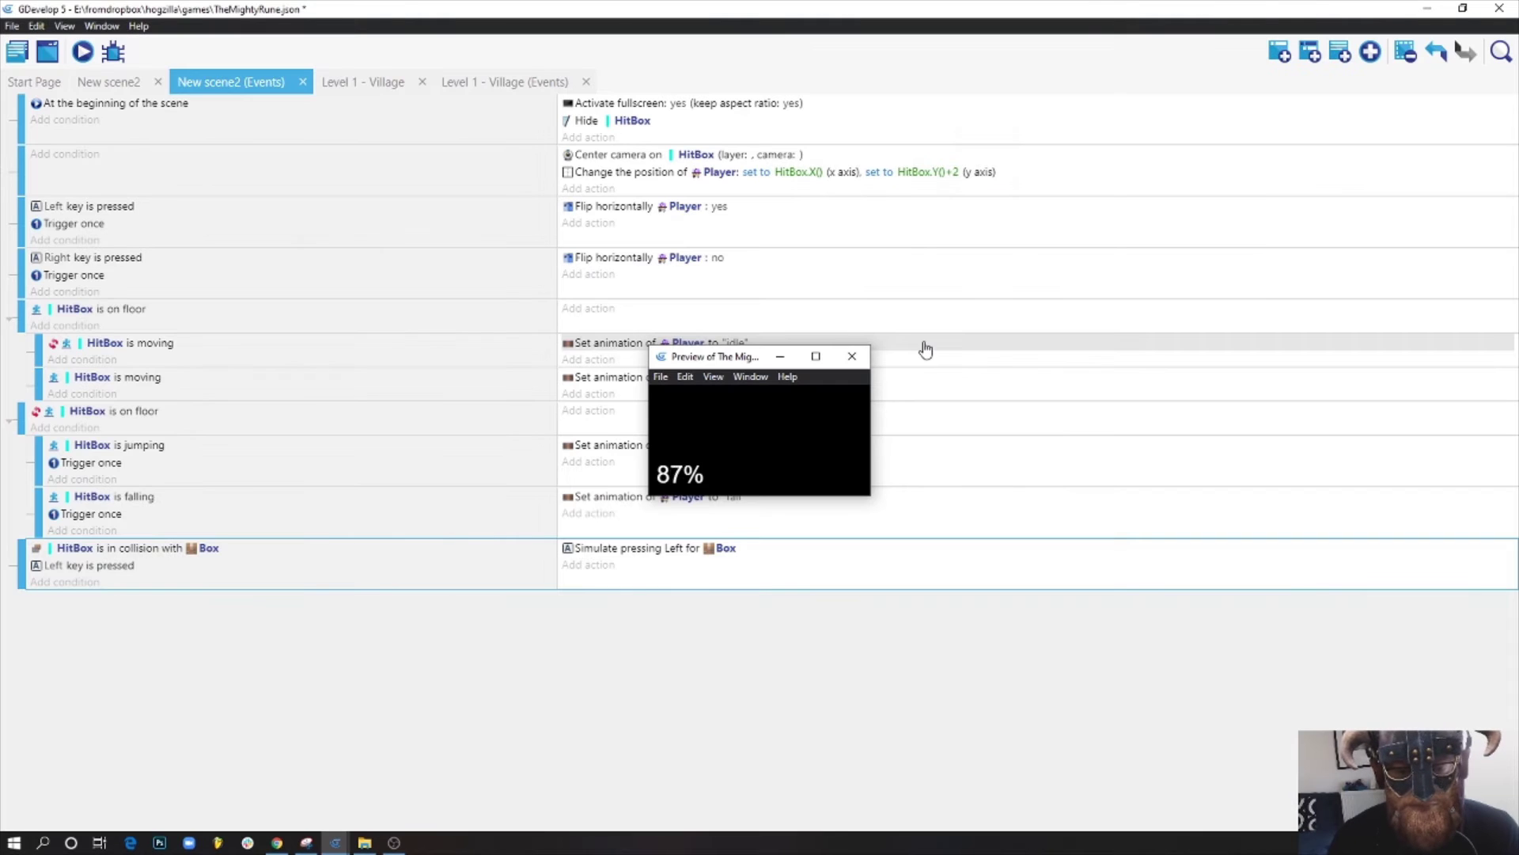
pyautogui.press('Right')
pyautogui.press('space')
pyautogui.press('Left')
pyautogui.press('space')
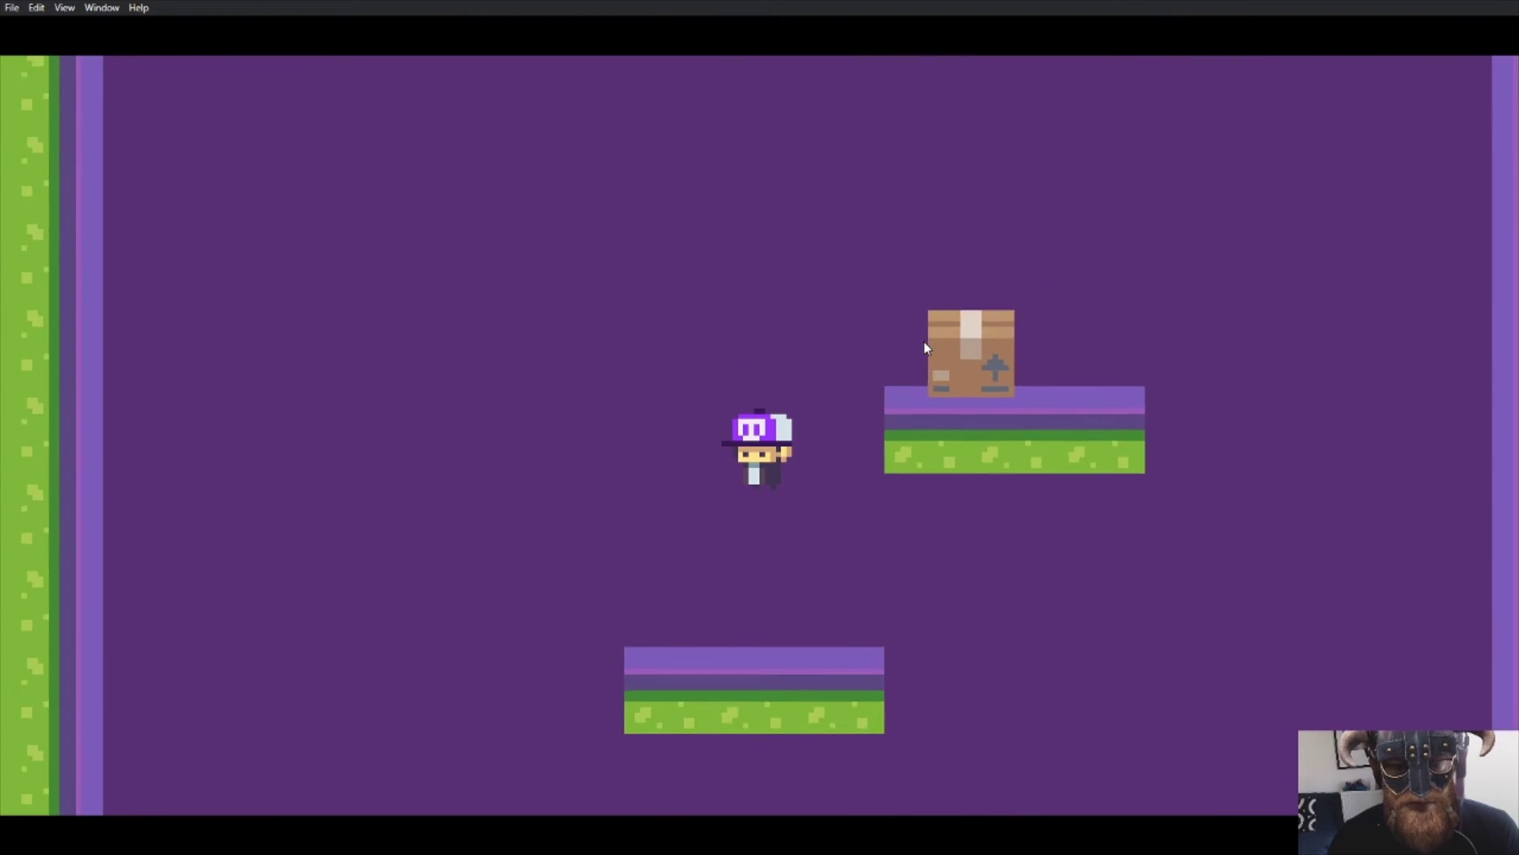
pyautogui.press('Right')
pyautogui.press('Left')
pyautogui.press('Right')
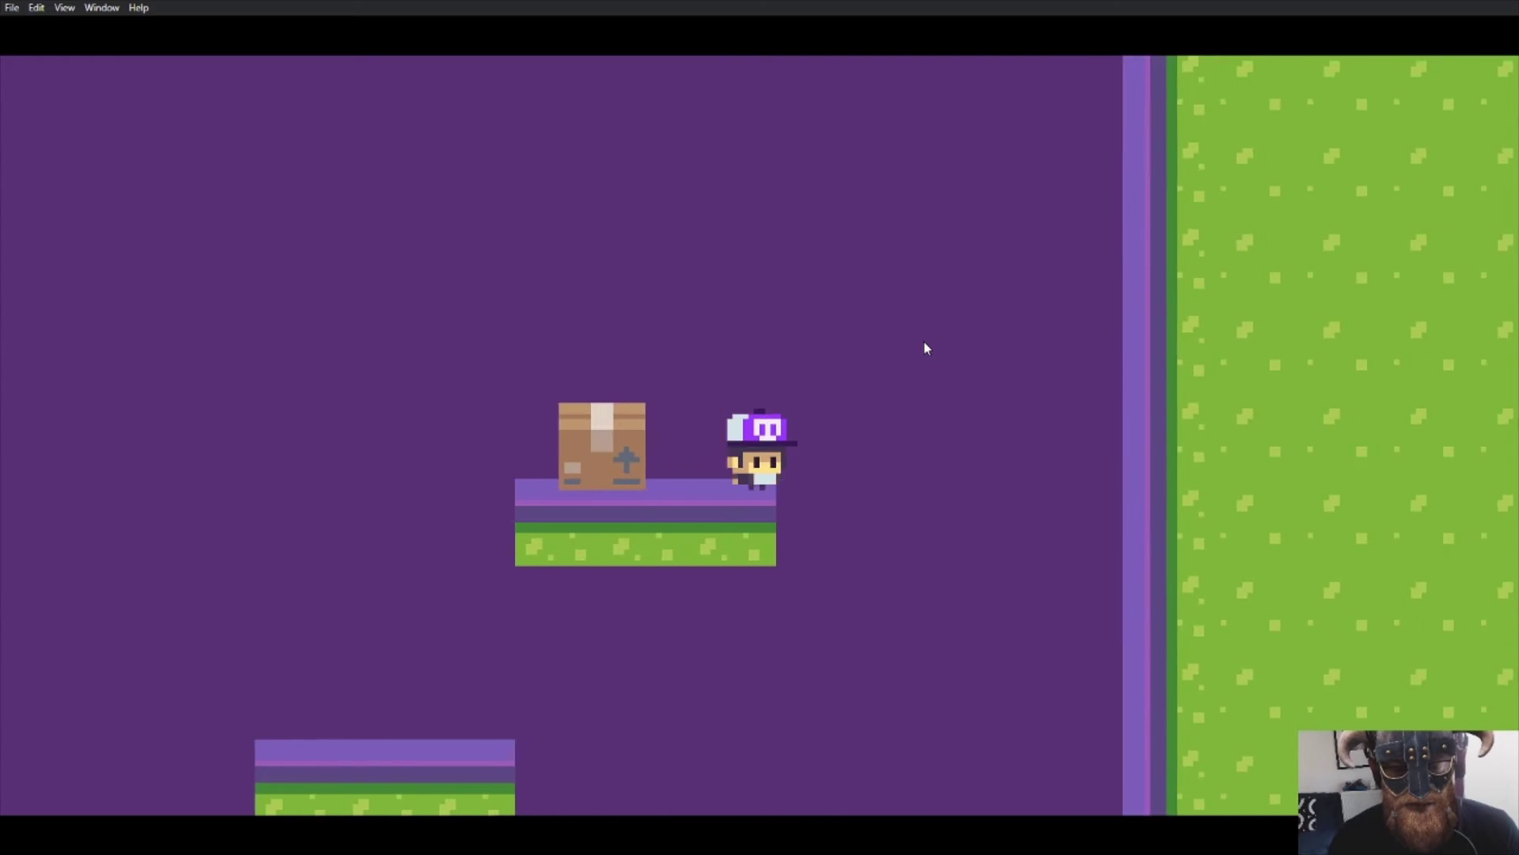
pyautogui.press('Left')
pyautogui.press('space')
pyautogui.press('Right')
pyautogui.press('space')
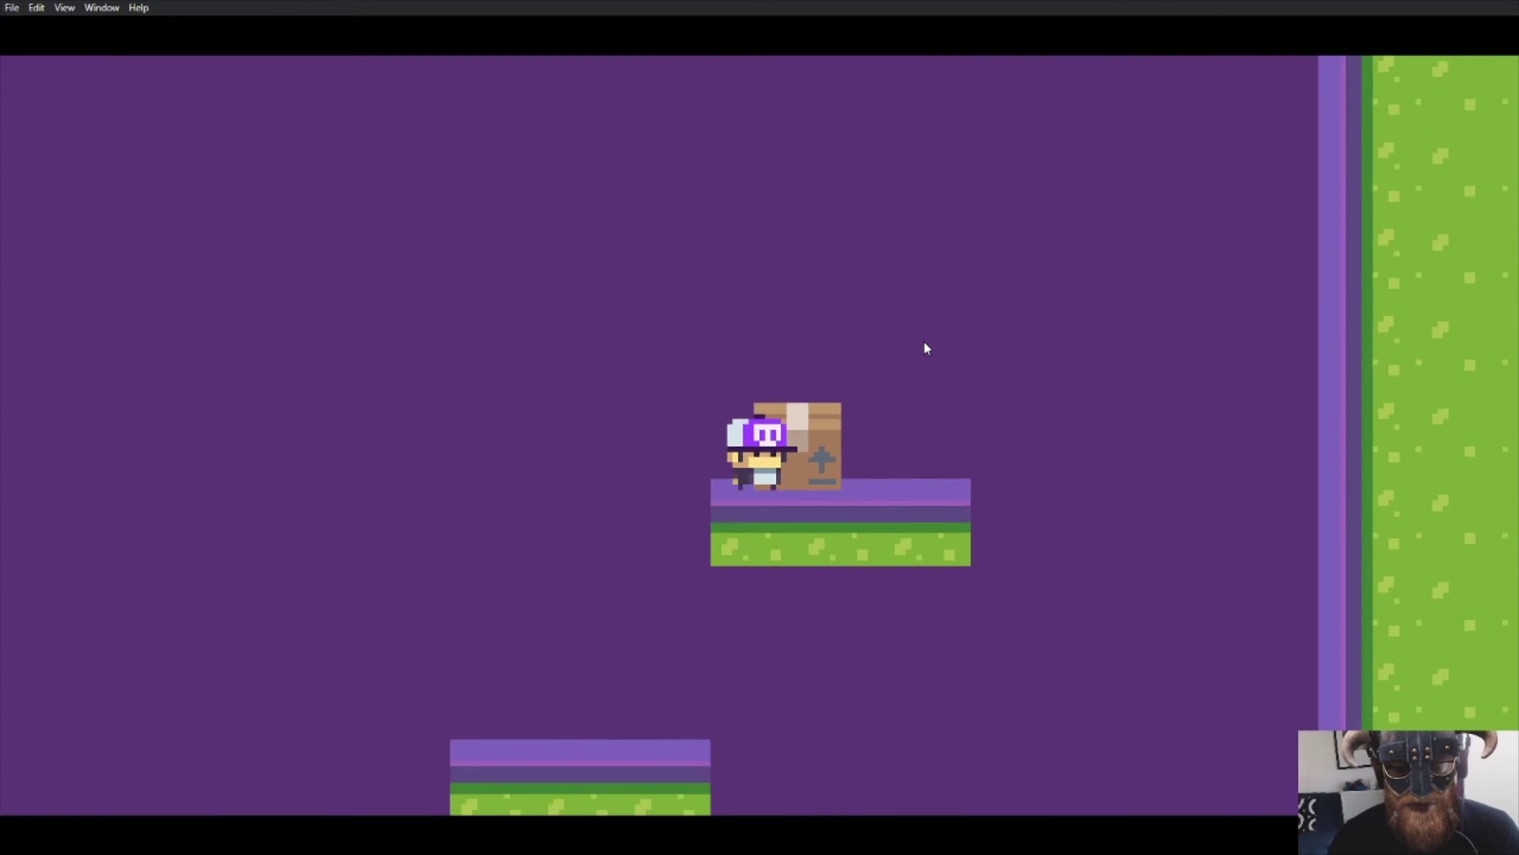
pyautogui.press('Left')
pyautogui.press('Left')
pyautogui.press('Left')
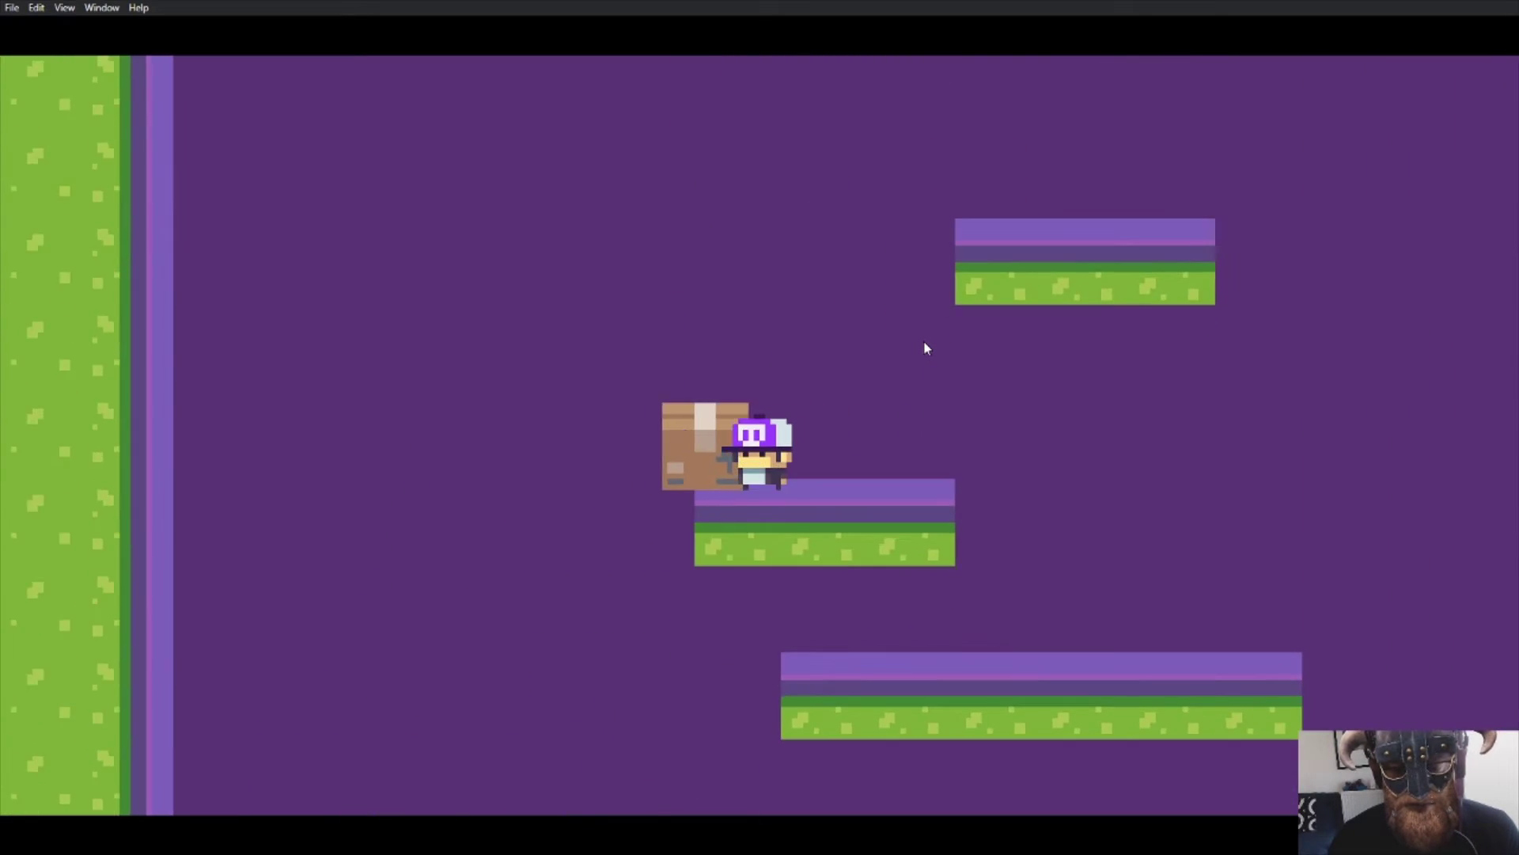
pyautogui.press('Right')
pyautogui.press('space')
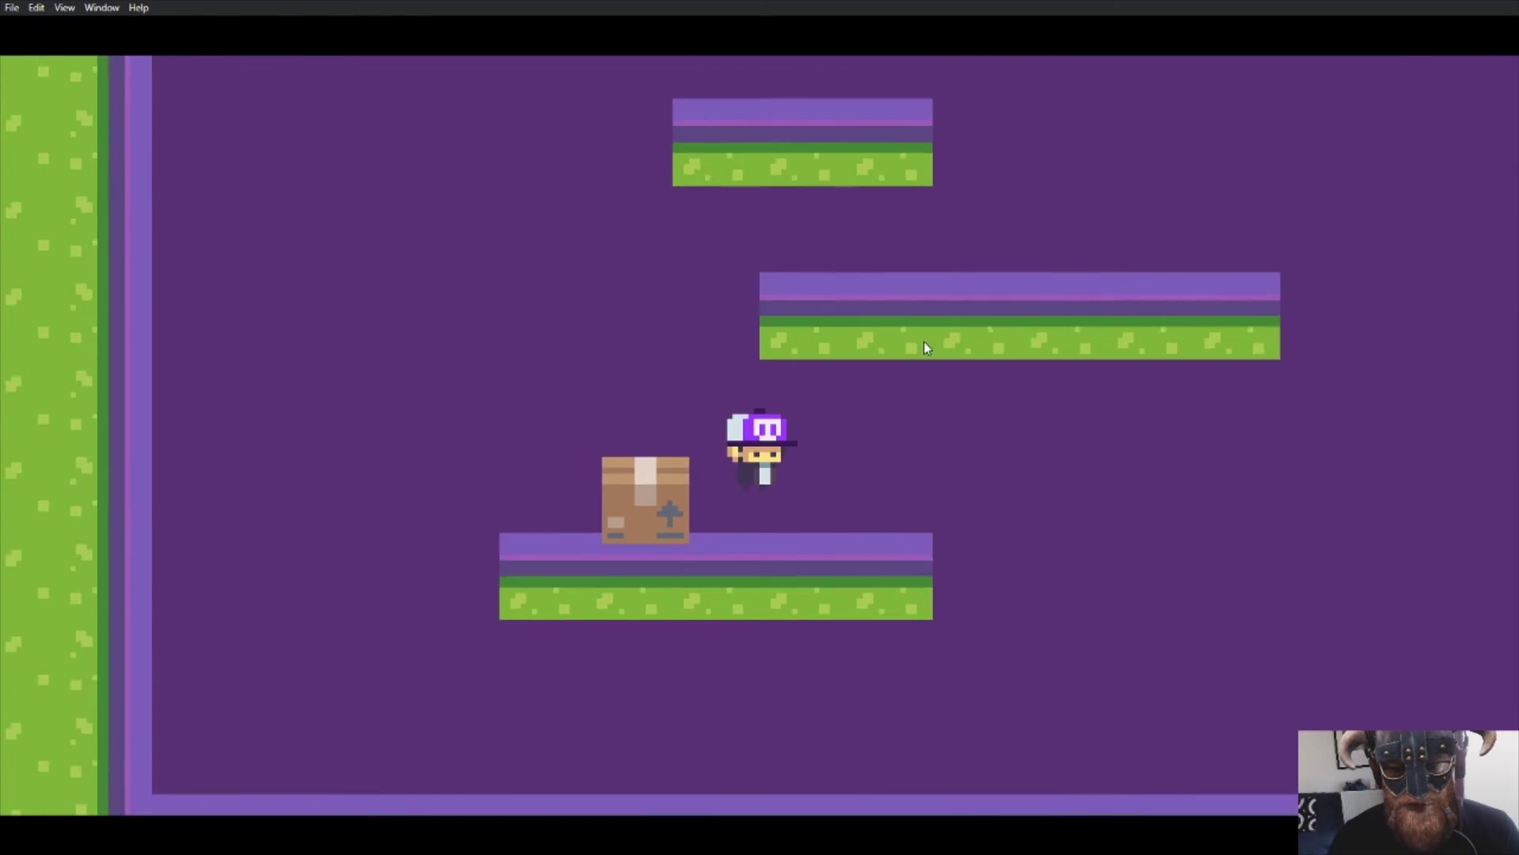
# - Test pushing the box off the lowest platform toward the left wall, and close the preview
pyautogui.press('Left')
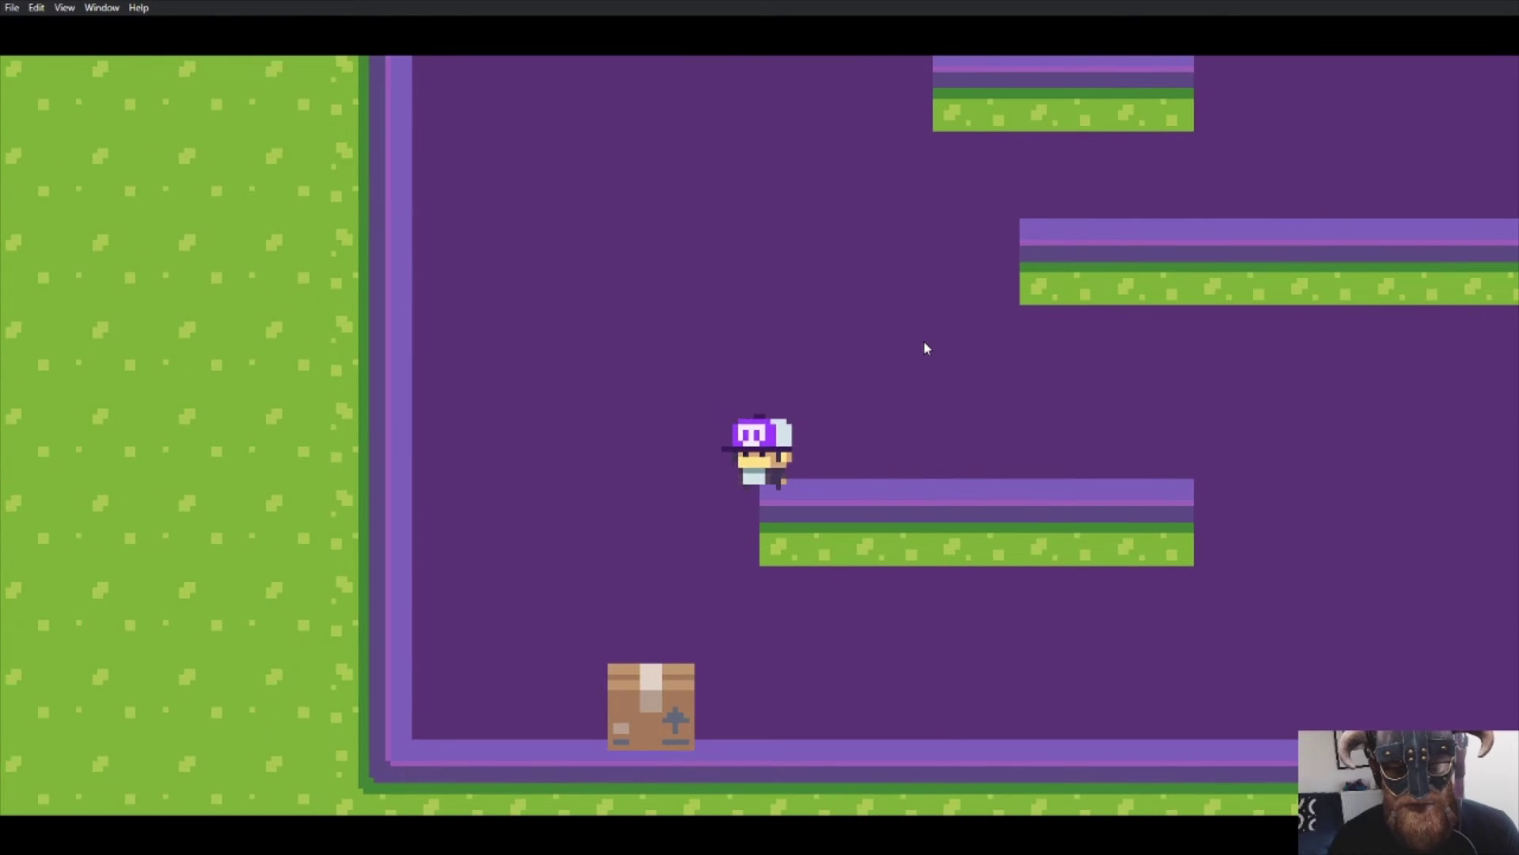
pyautogui.press('Right')
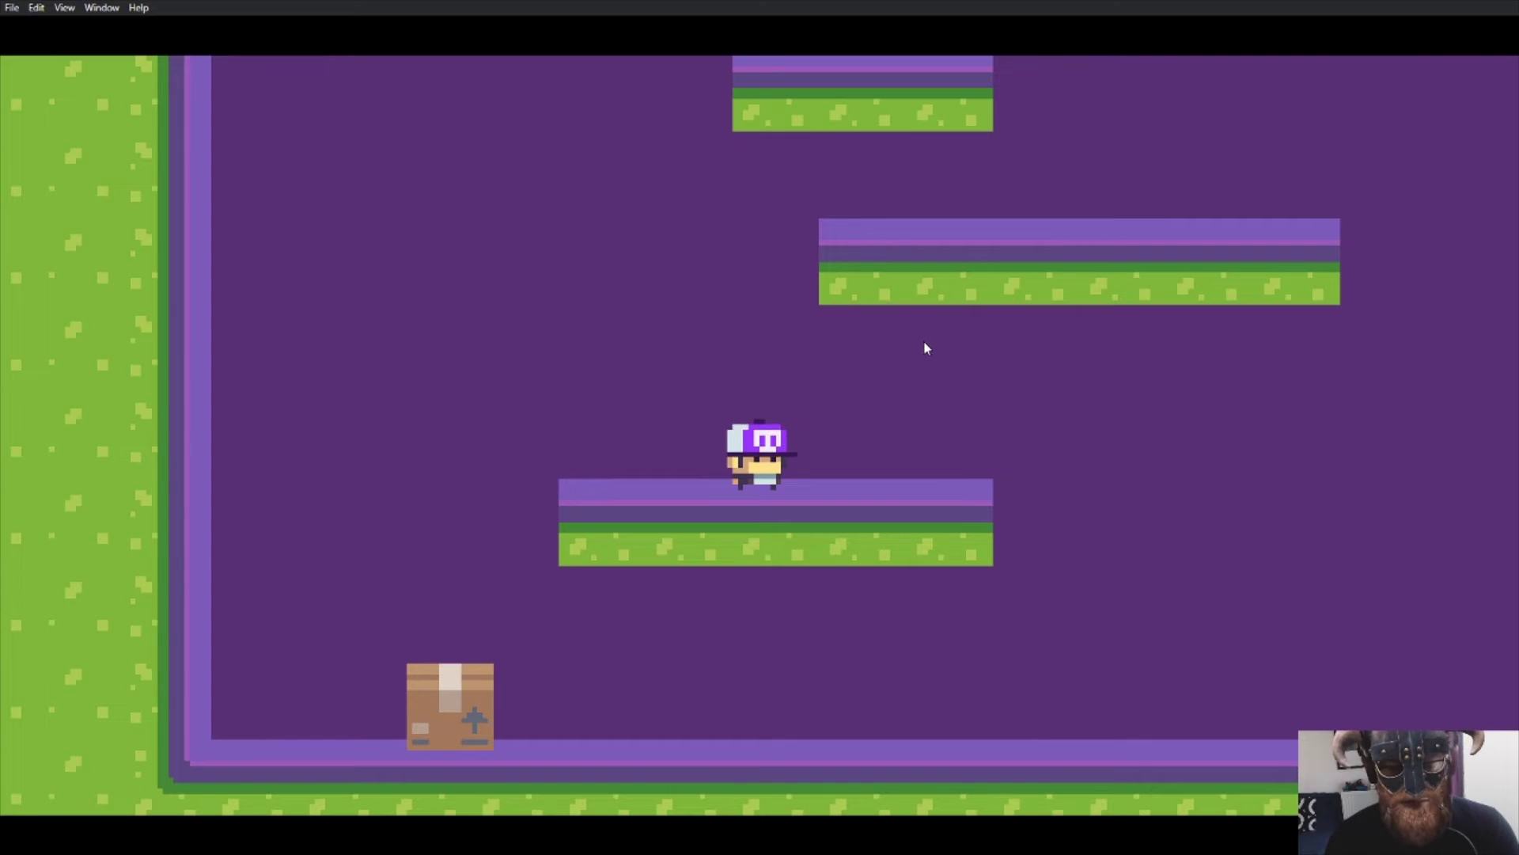
pyautogui.hotkey('alt', 'F4')
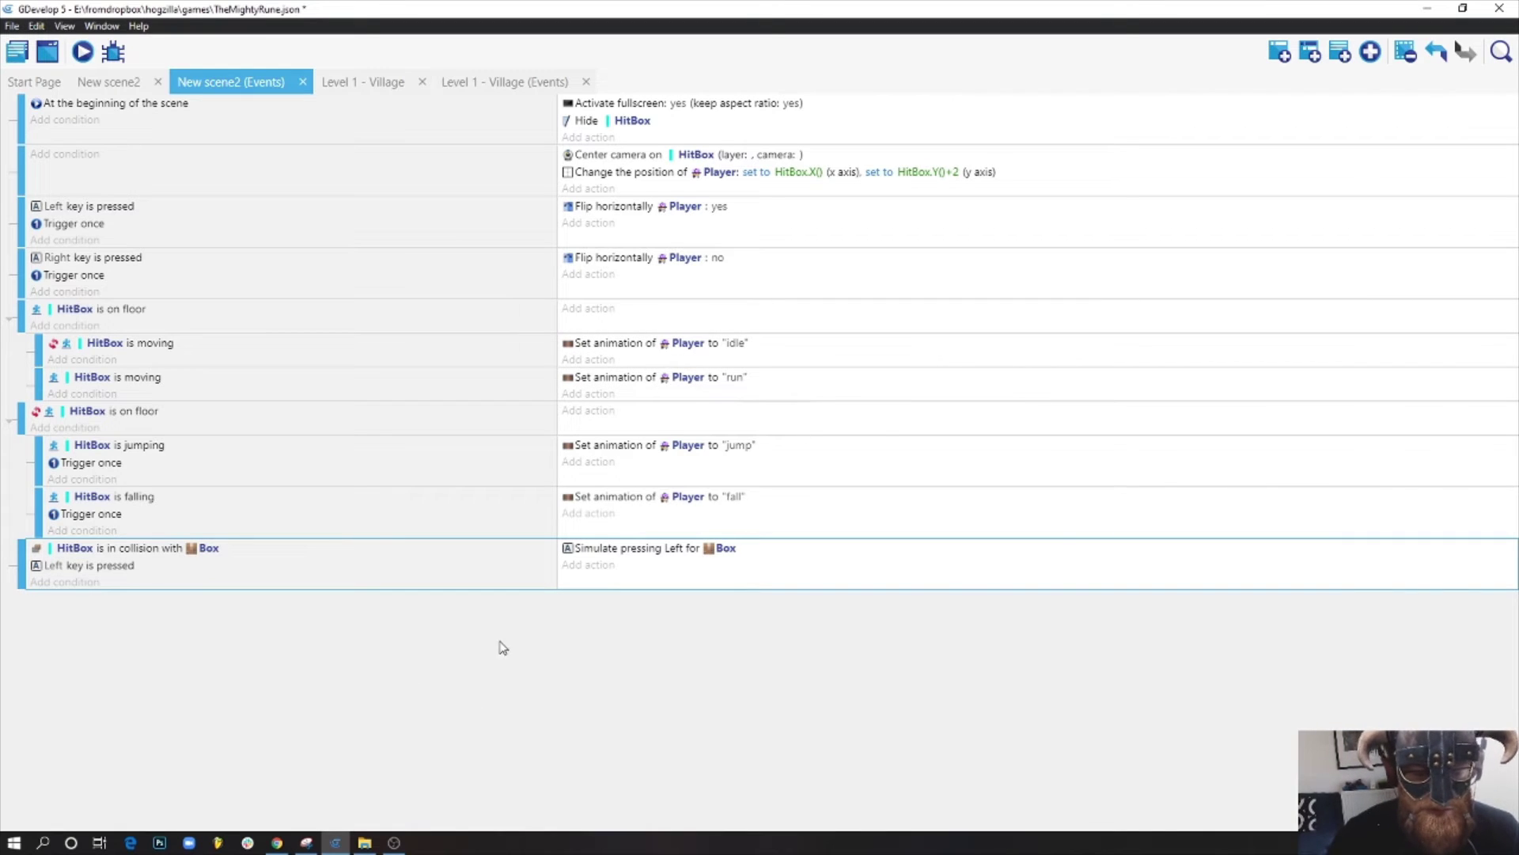
# - Duplicate the HitBox and Box collision event with its Left key condition and simulated key action
pyautogui.rightClick(434, 569)
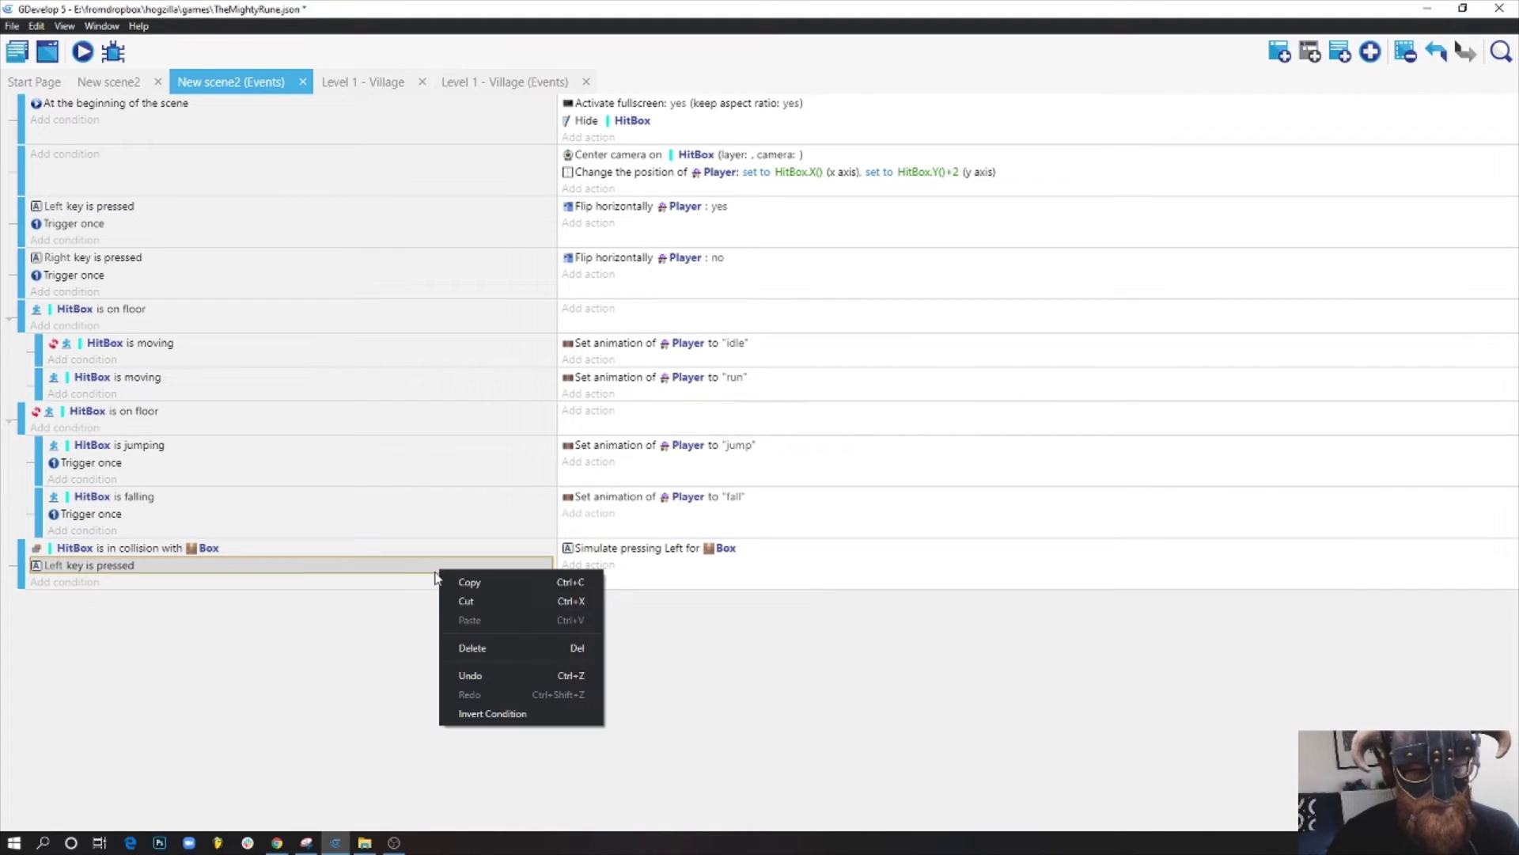
pyautogui.click(412, 585)
pyautogui.rightClick(410, 584)
pyautogui.rightClick(237, 584)
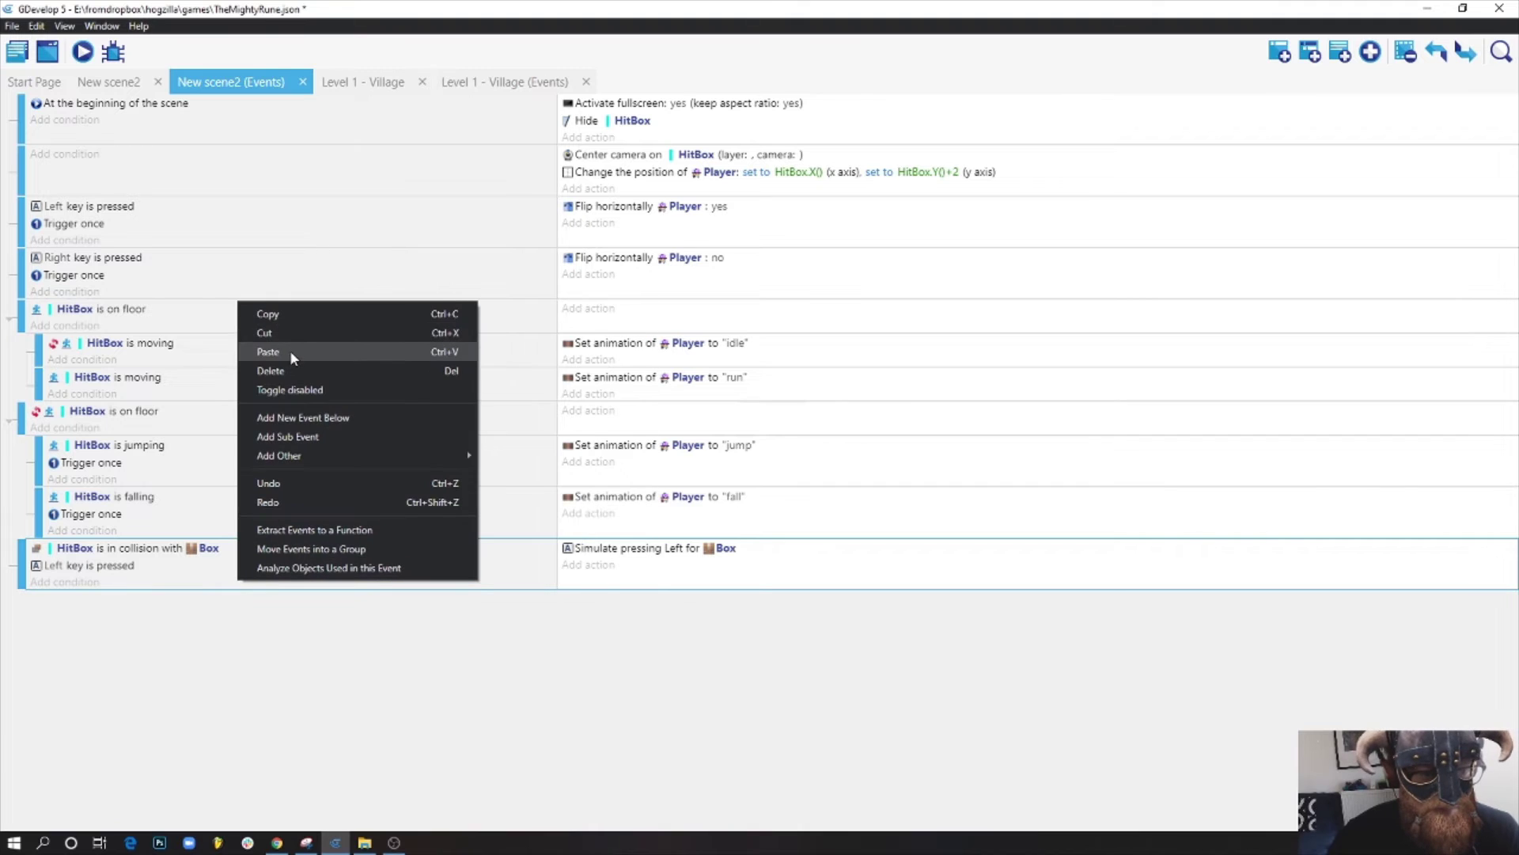
pyautogui.click(273, 316)
pyautogui.rightClick(237, 590)
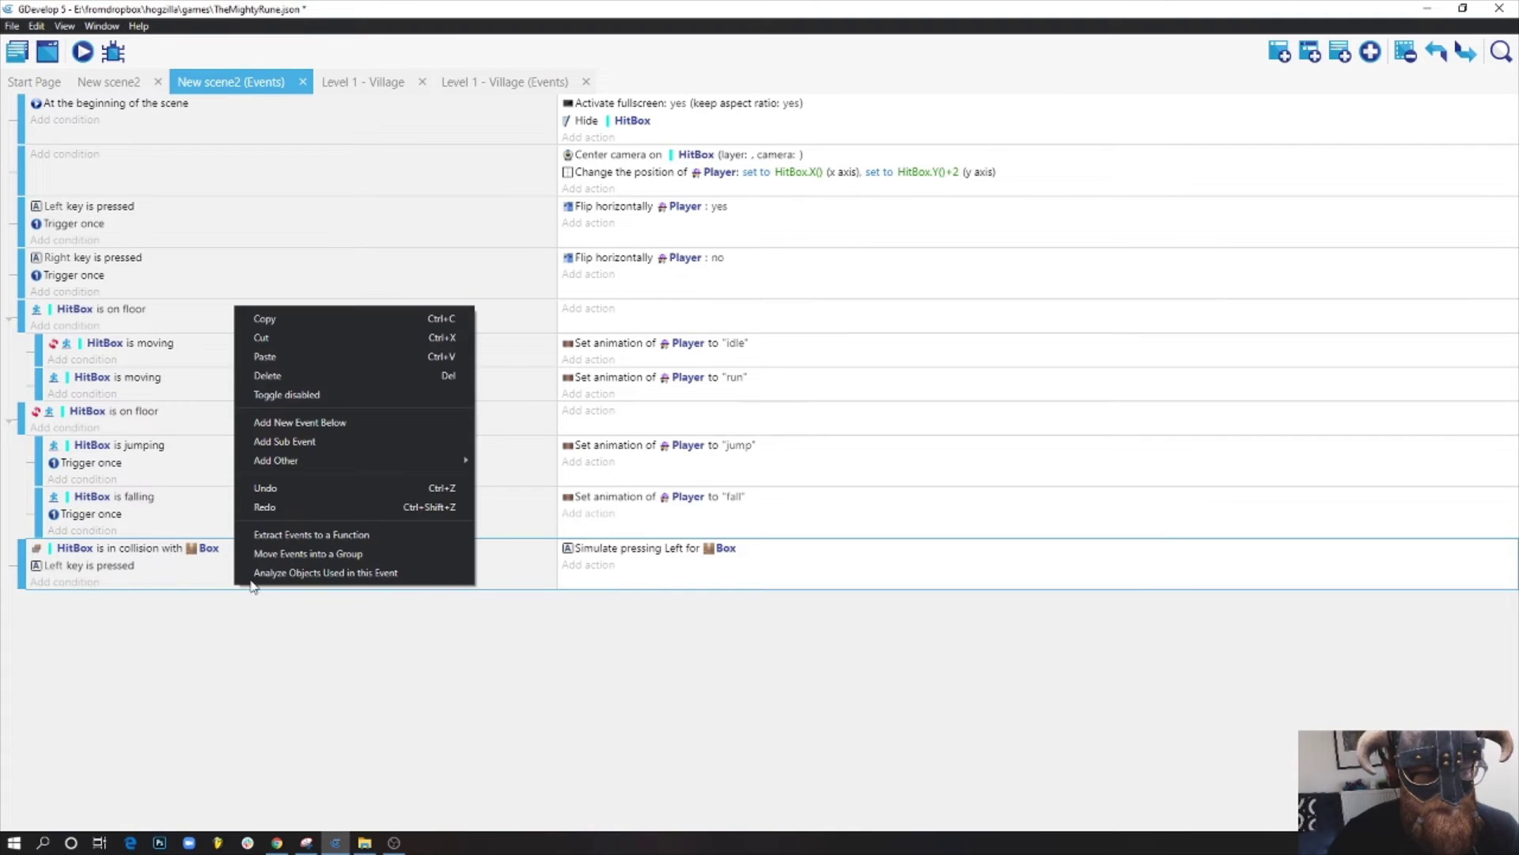
pyautogui.click(304, 359)
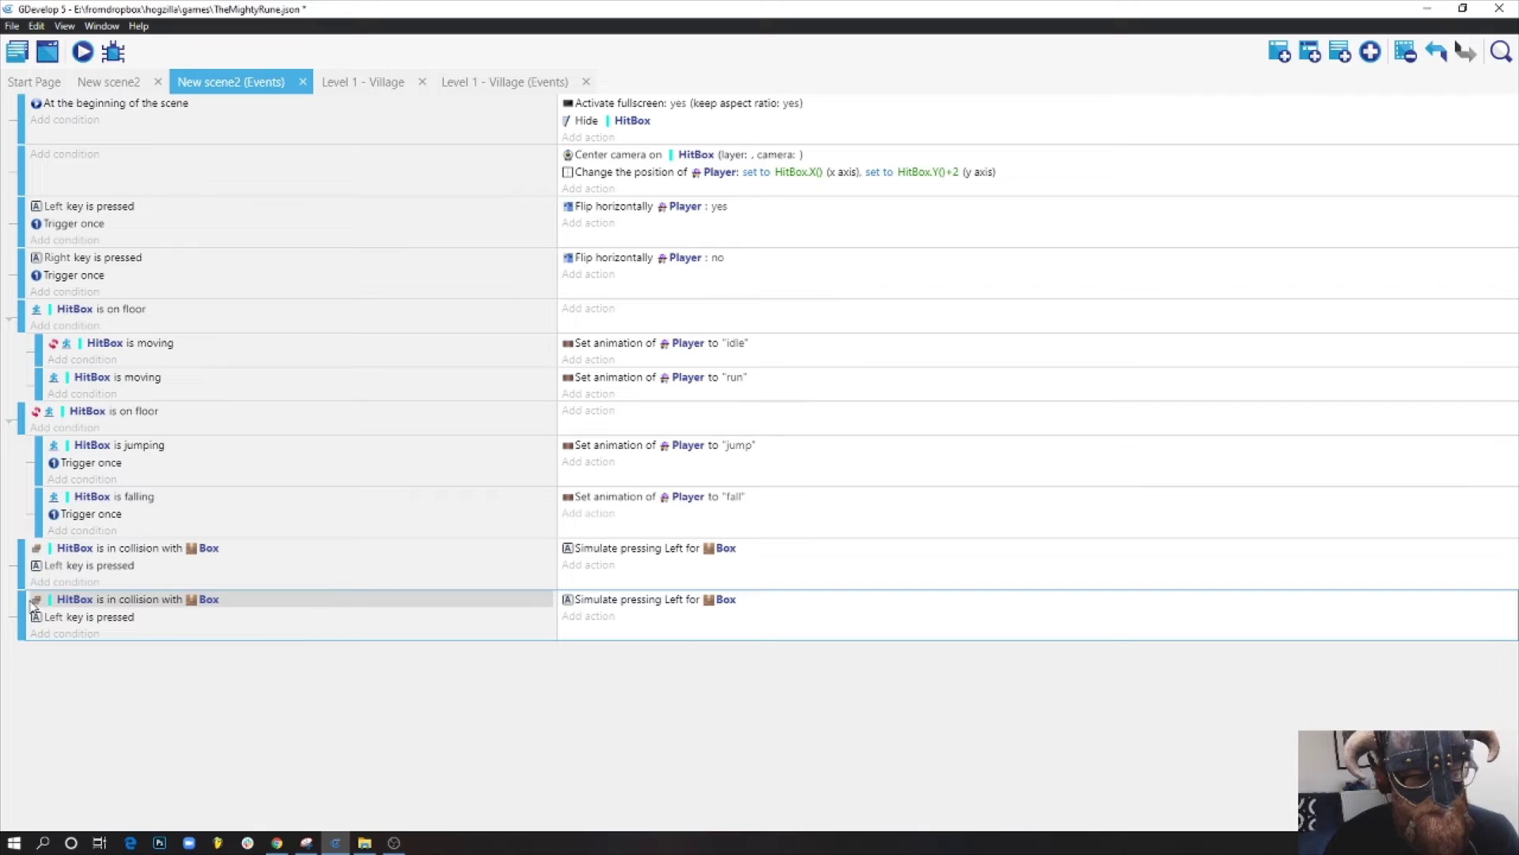
# - Change the key condition in the duplicated collision event to the Right key
pyautogui.doubleClick(133, 623)
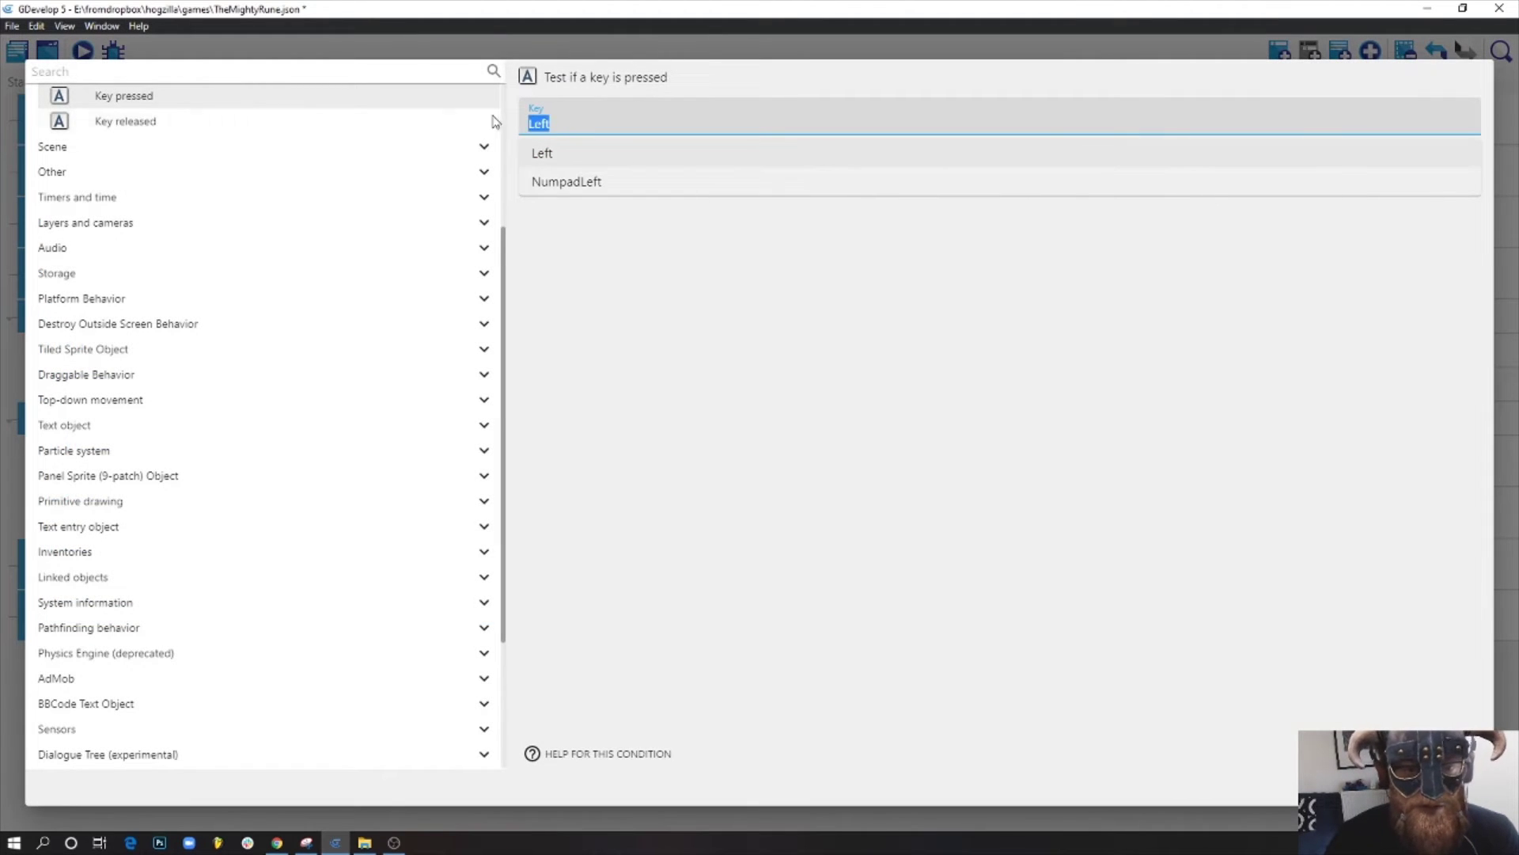
pyautogui.write('Right')
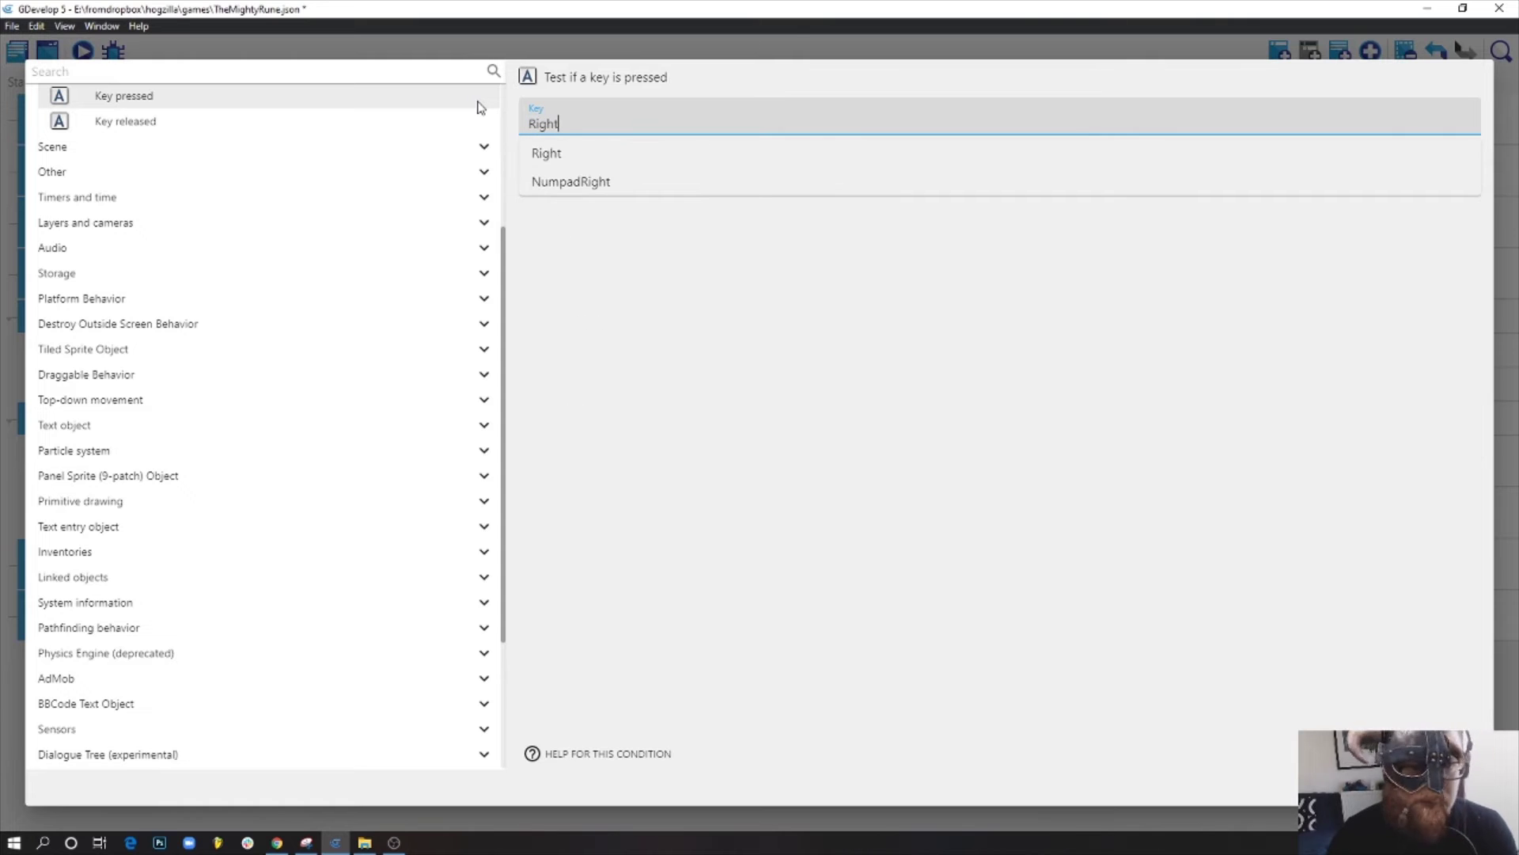
pyautogui.click(565, 156)
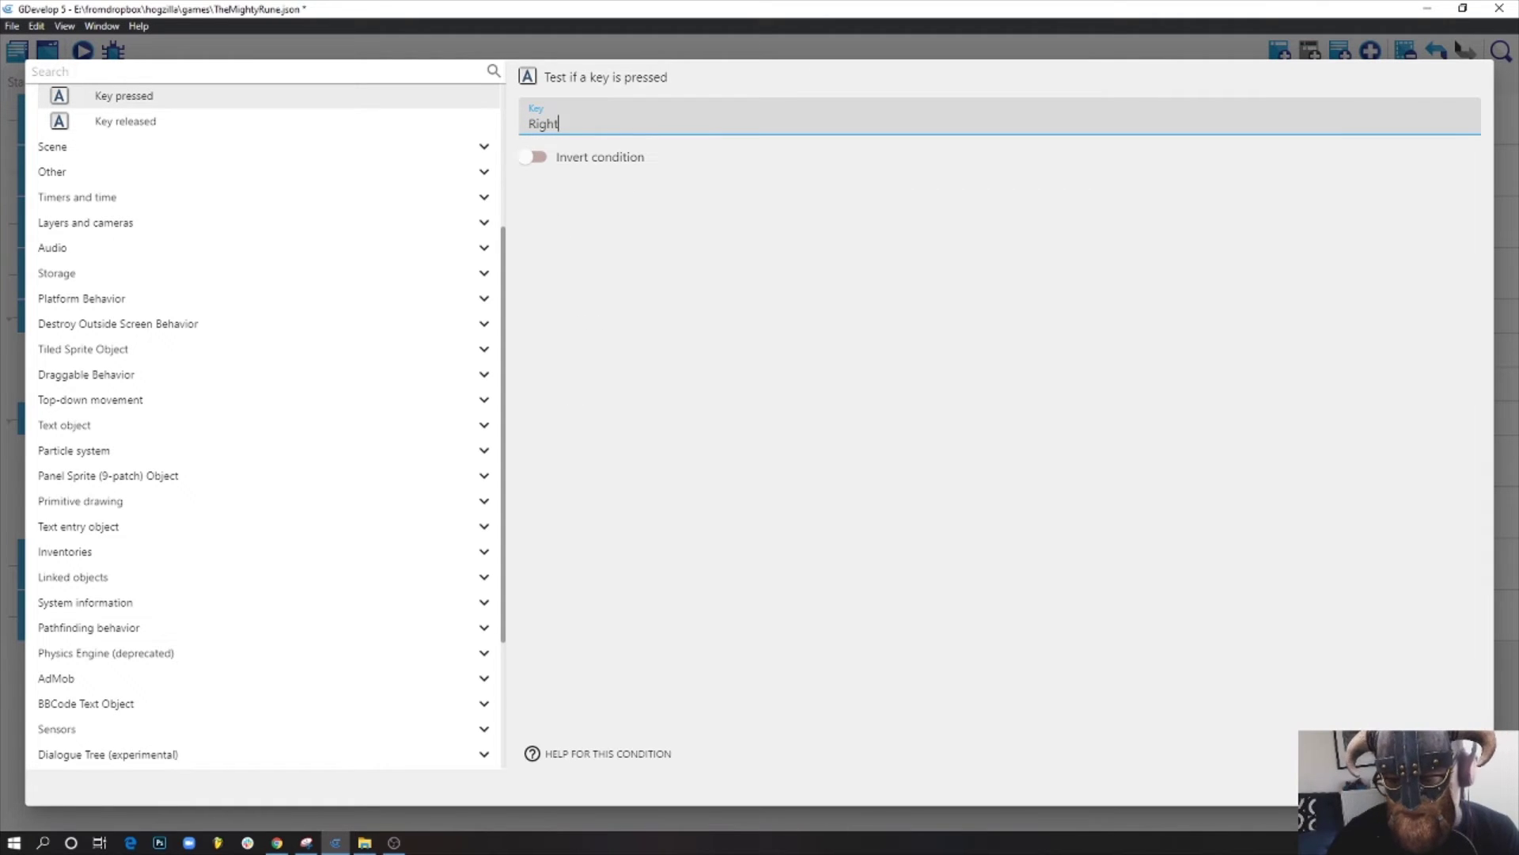
pyautogui.click(1454, 786)
# - Change the duplicated event's action to simulate a right key press for Box
pyautogui.doubleClick(786, 605)
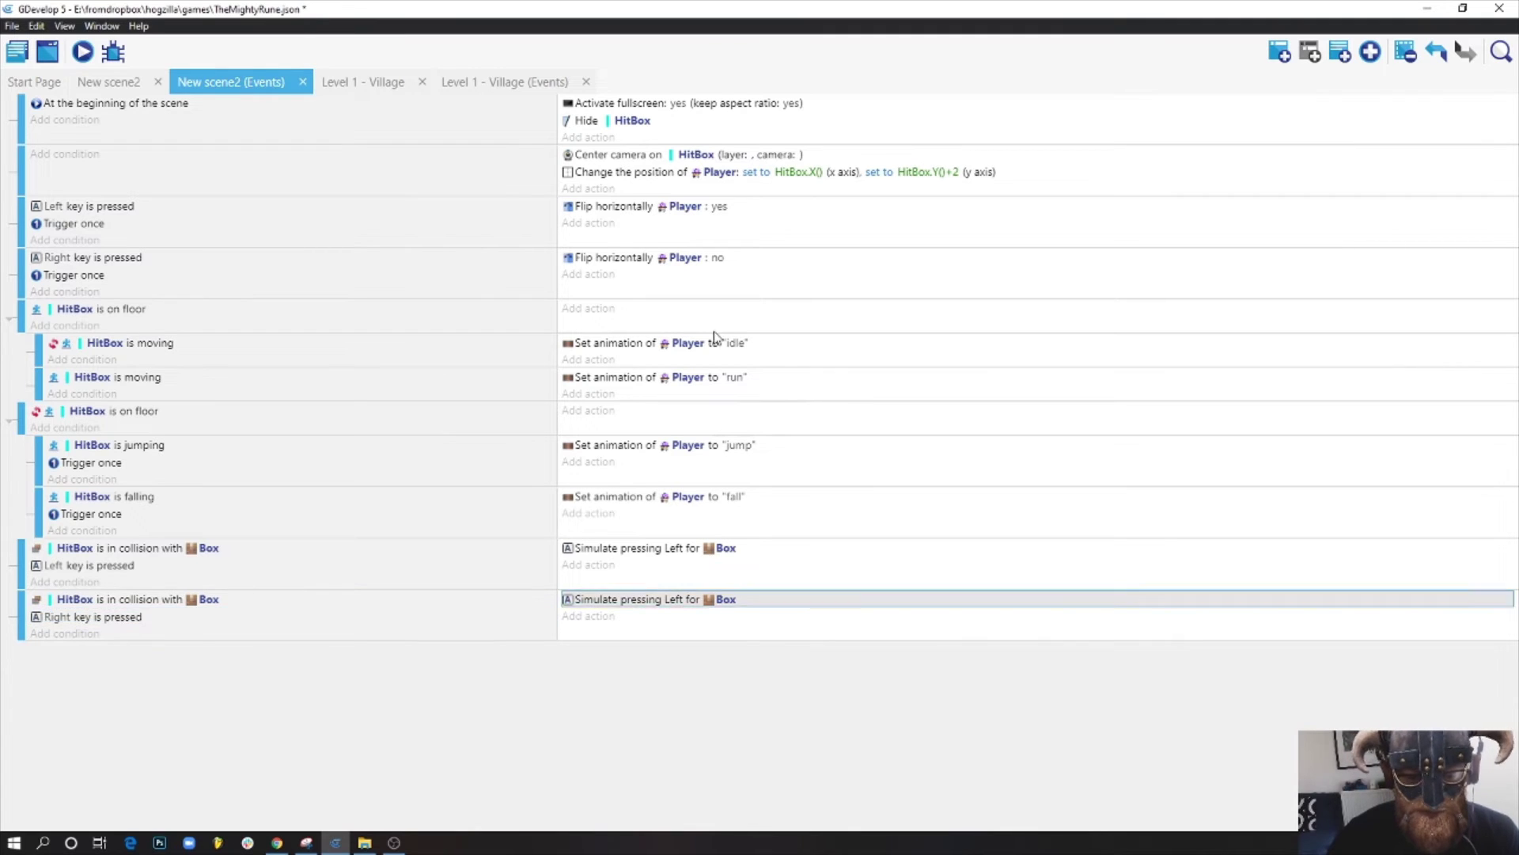
pyautogui.doubleClick(556, 124)
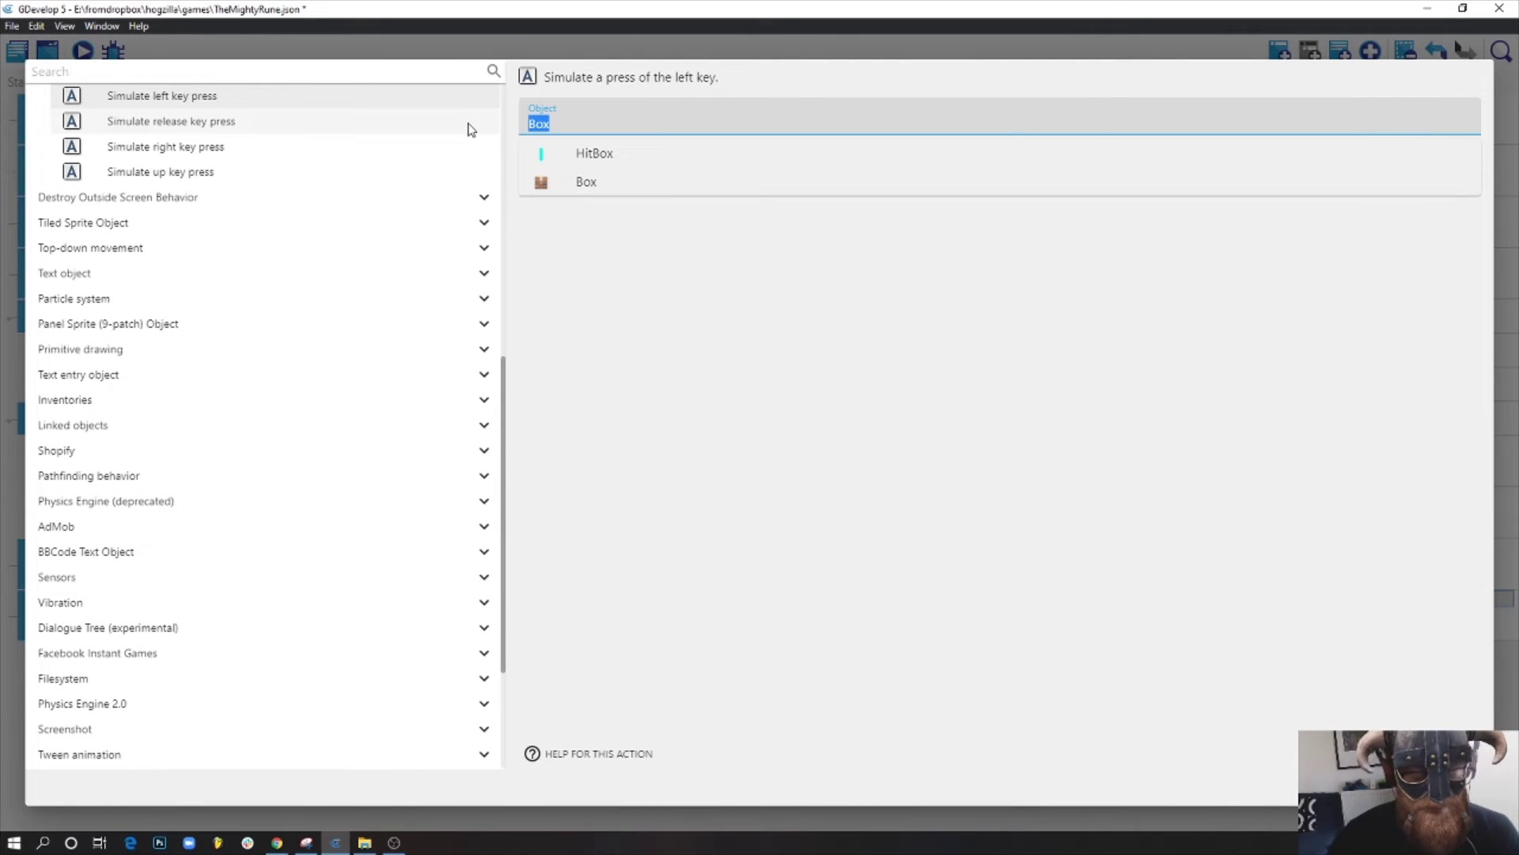
pyautogui.write('Right')
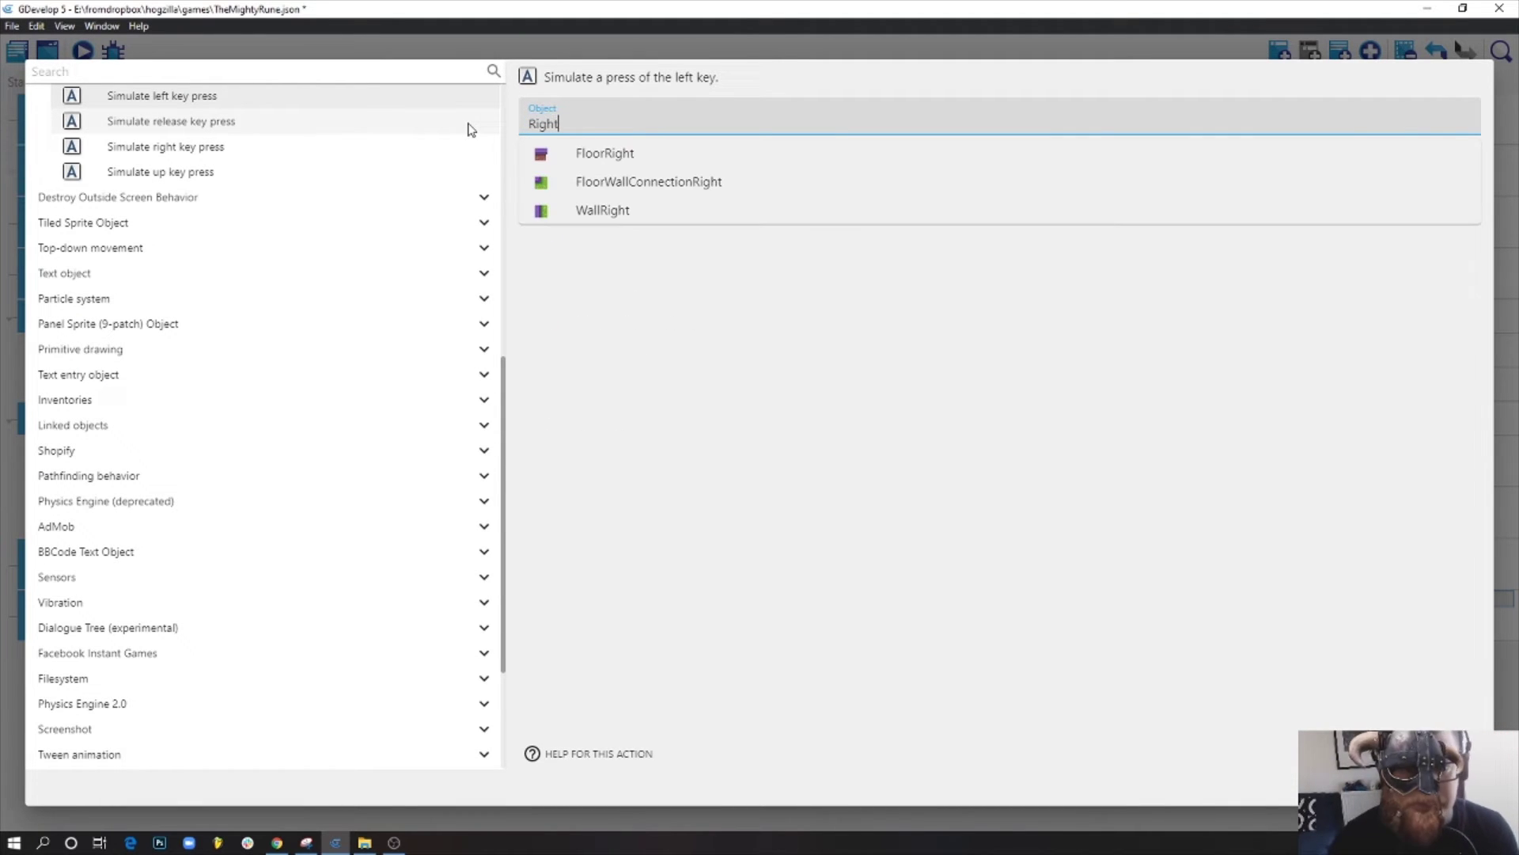
pyautogui.hotkey('ctrl', 'a')
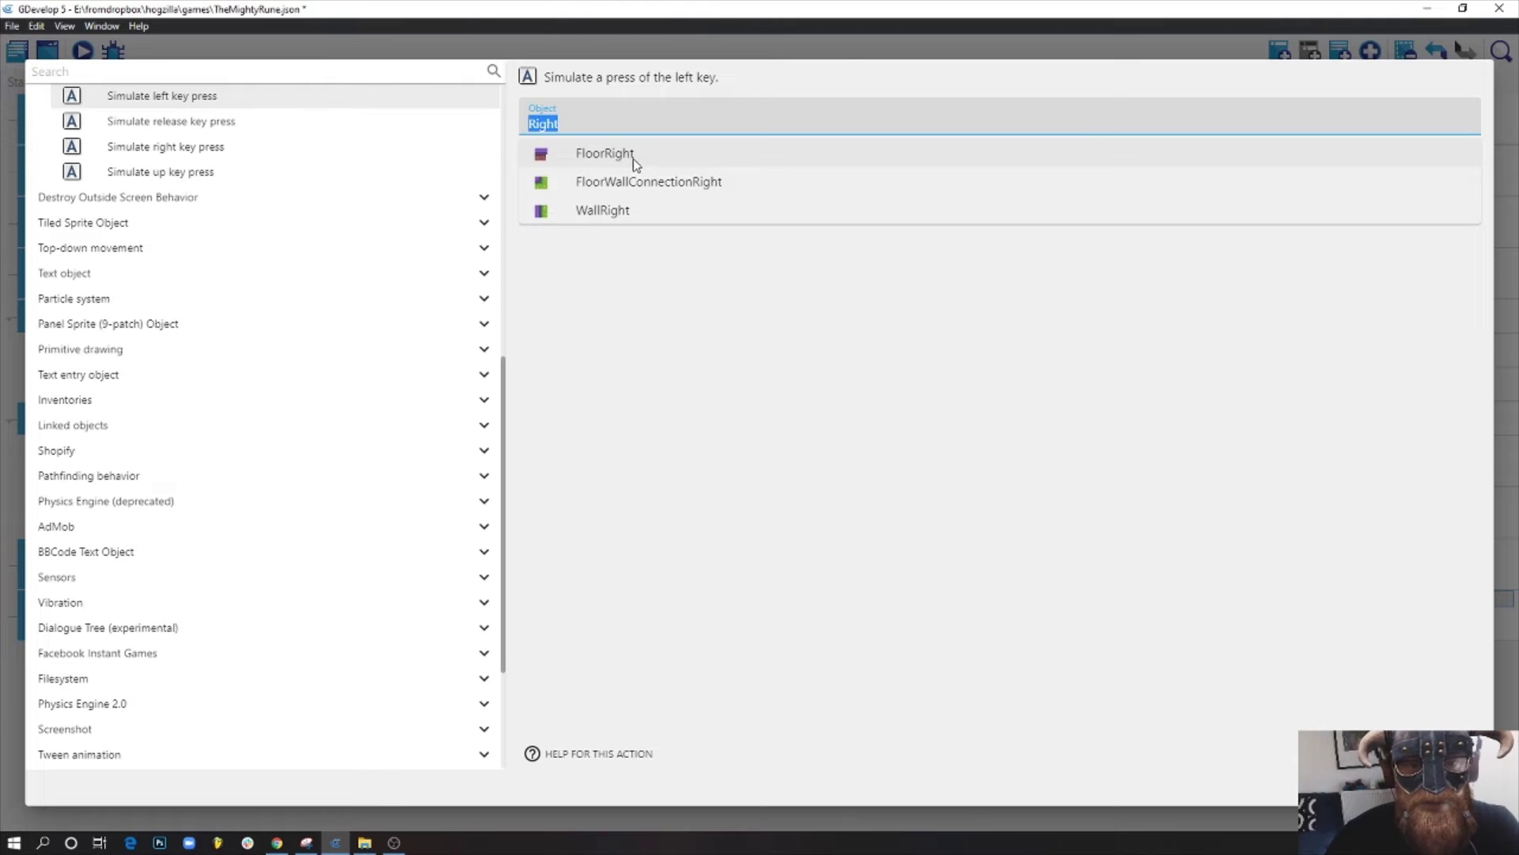
pyautogui.press('BackSpace')
pyautogui.scroll(-3, 641, 238)
pyautogui.click(614, 340)
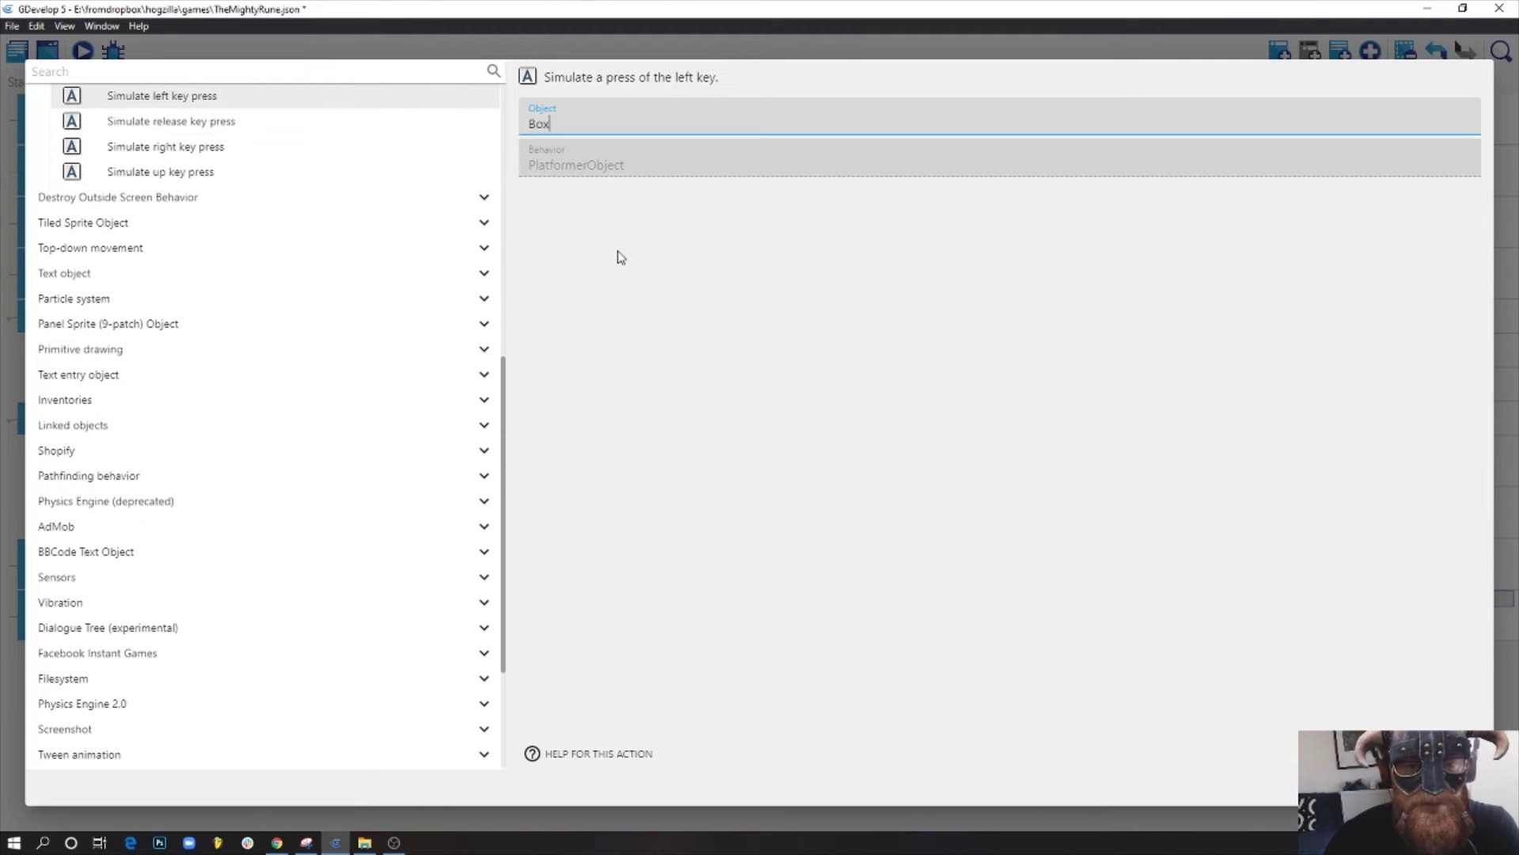
pyautogui.click(206, 147)
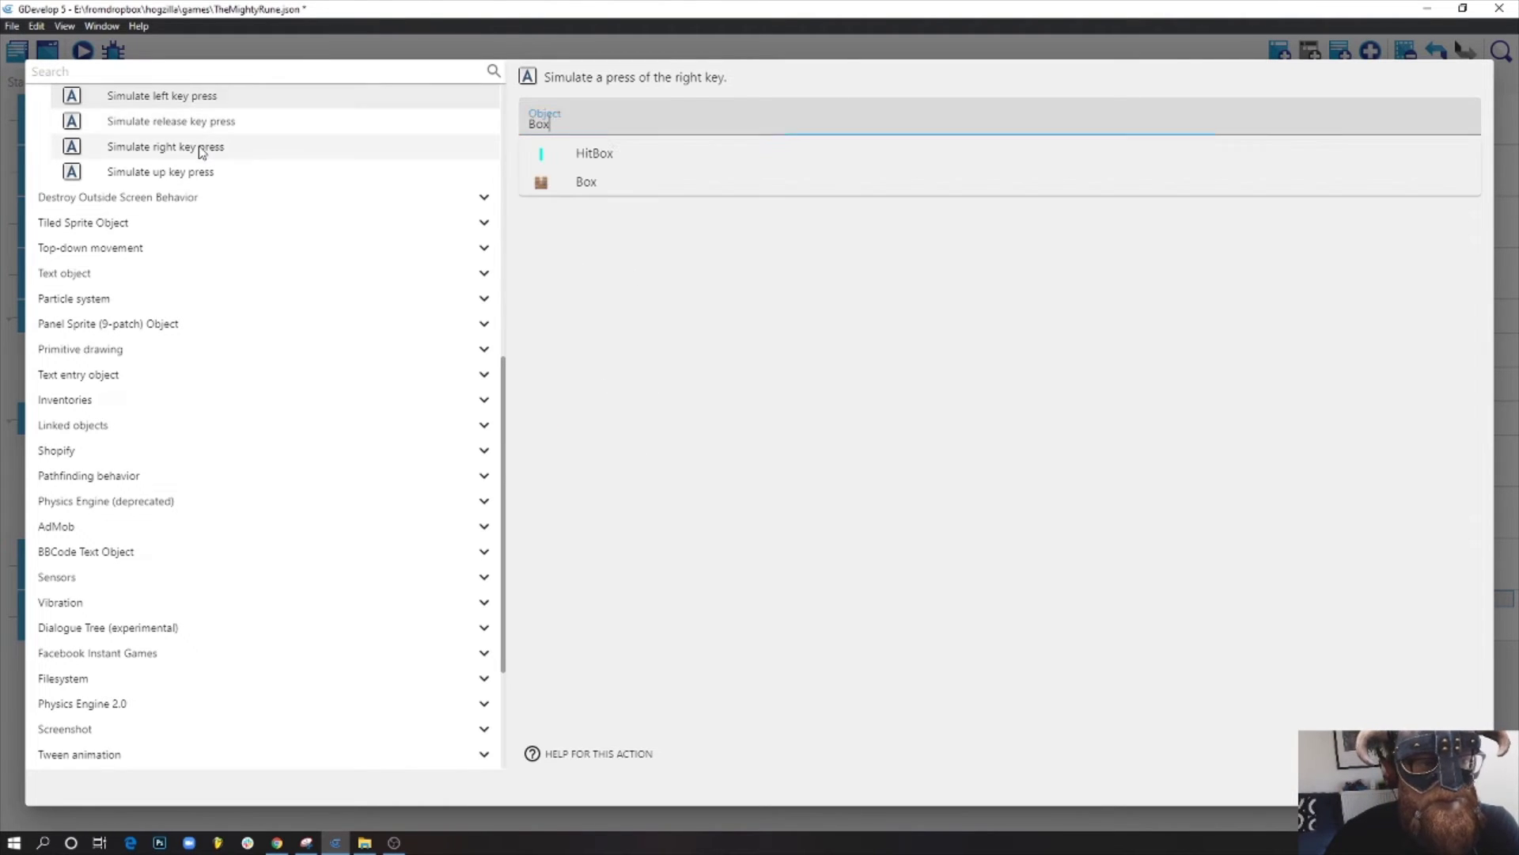
pyautogui.click(593, 201)
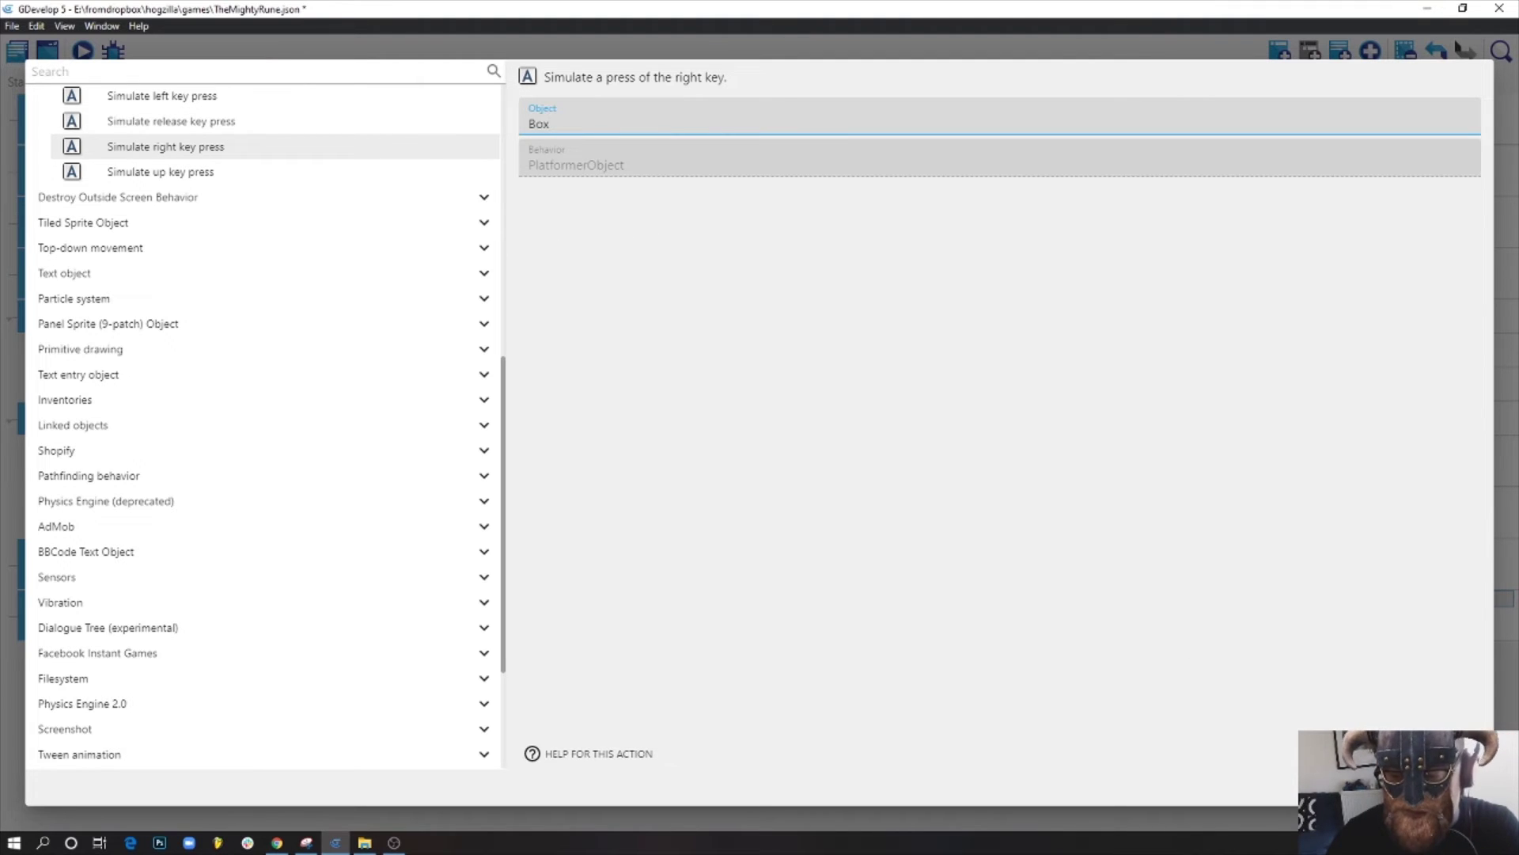
pyautogui.click(1453, 786)
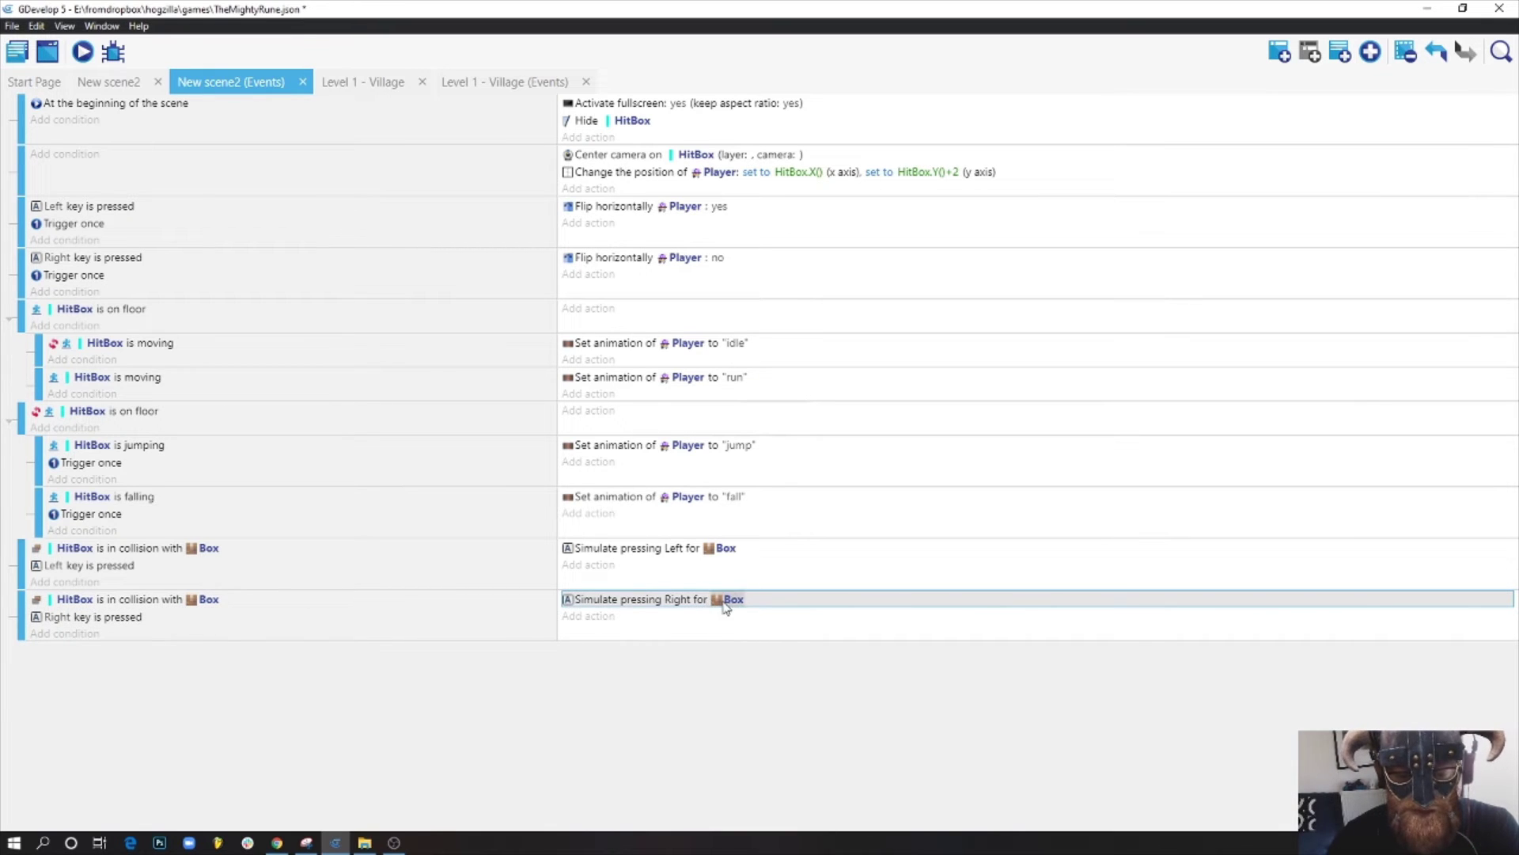
# - Preview the scene, test pushing the box both right and left along the ground, and jump the player onto it
pyautogui.click(83, 52)
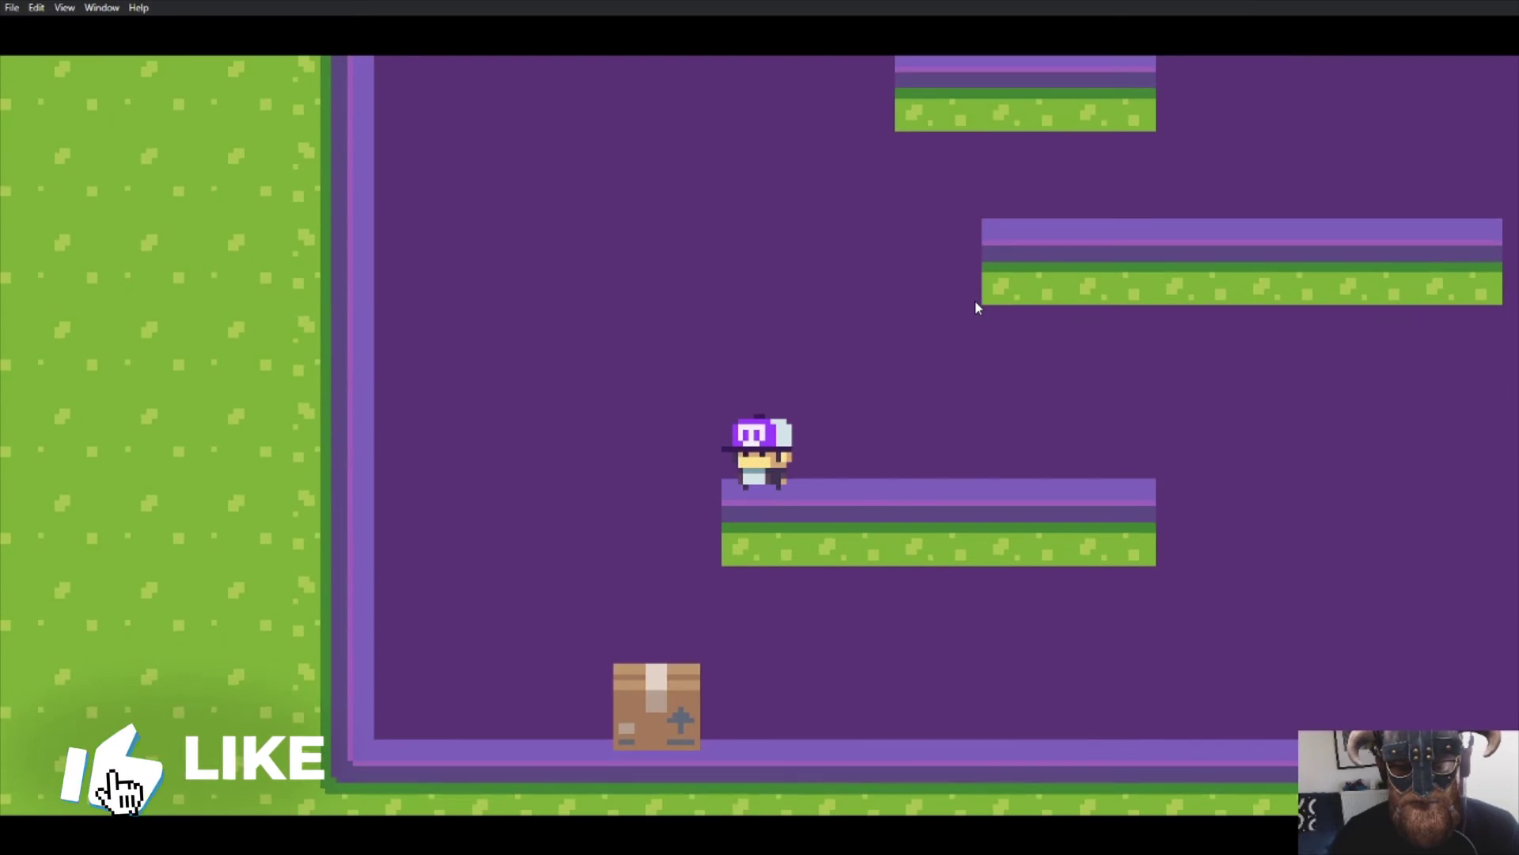
pyautogui.press('Right')
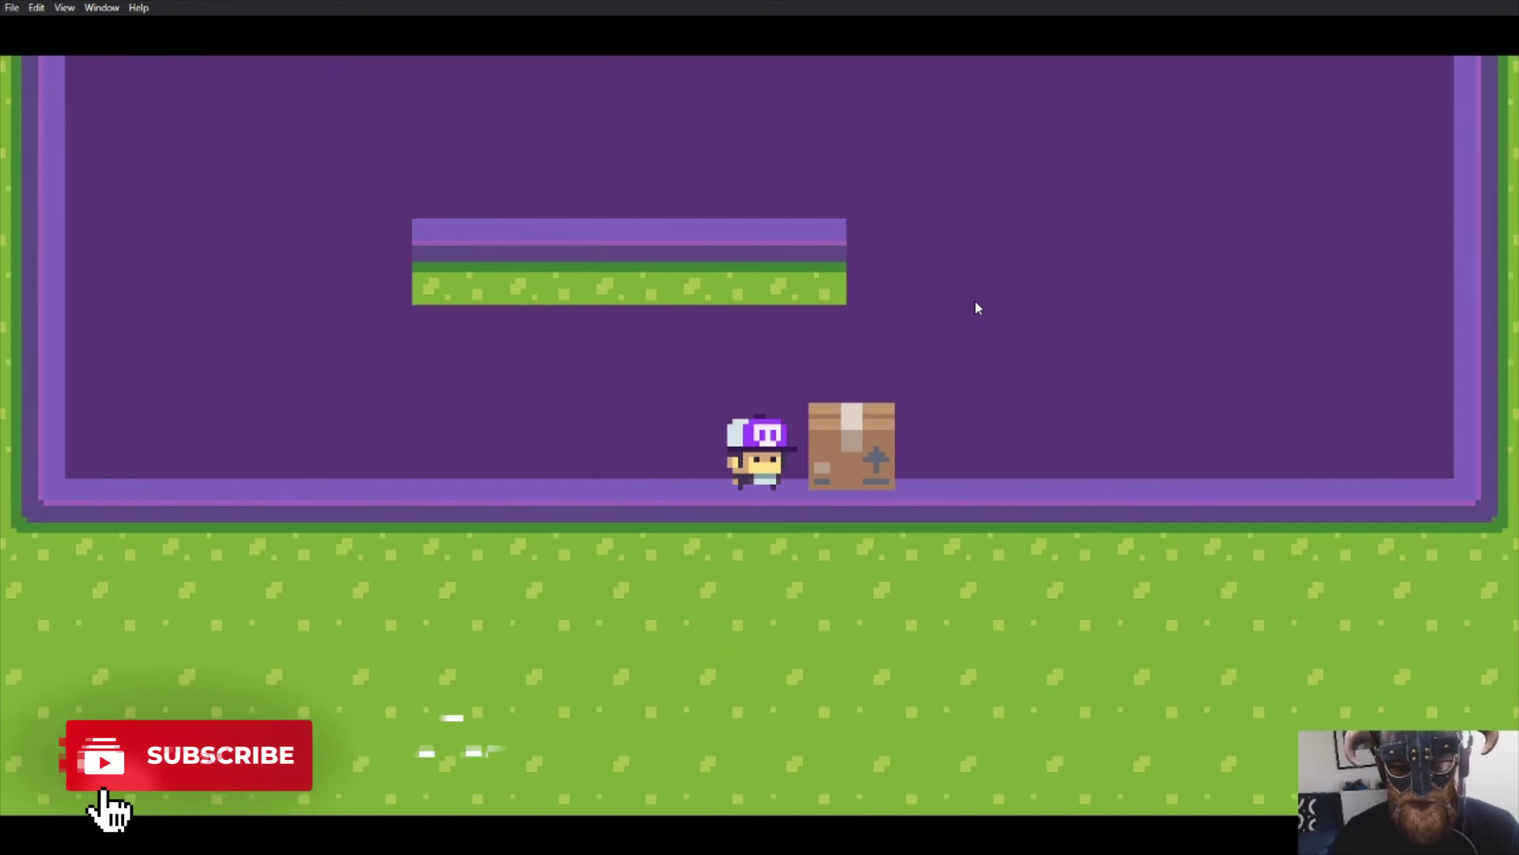
pyautogui.press('space')
pyautogui.press('Left')
pyautogui.press('Left')
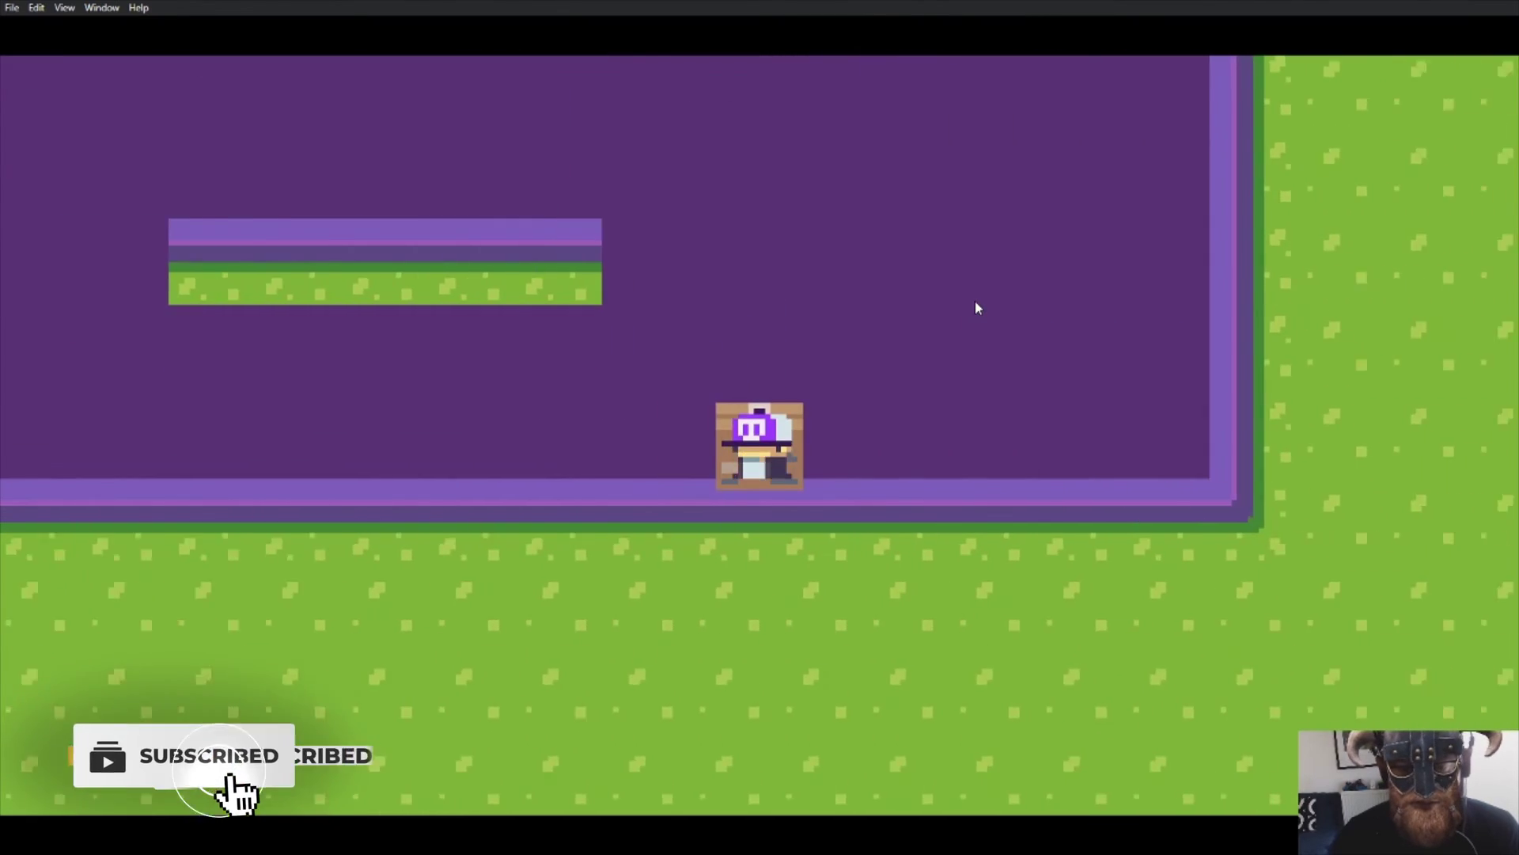
pyautogui.press('space')
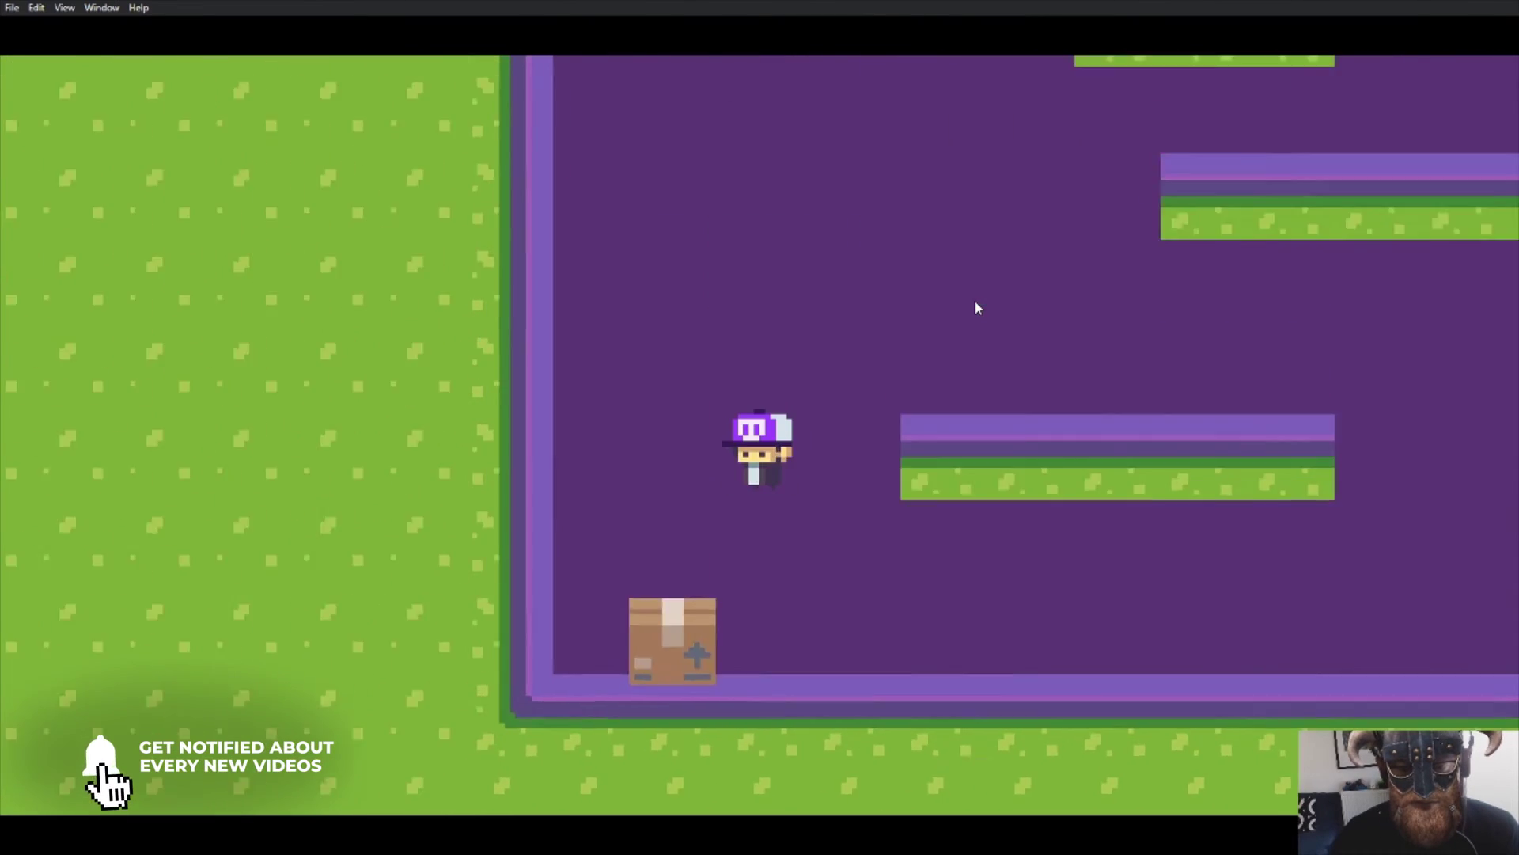
pyautogui.press('Right')
pyautogui.press('Left')
pyautogui.press('Right')
pyautogui.press('Right')
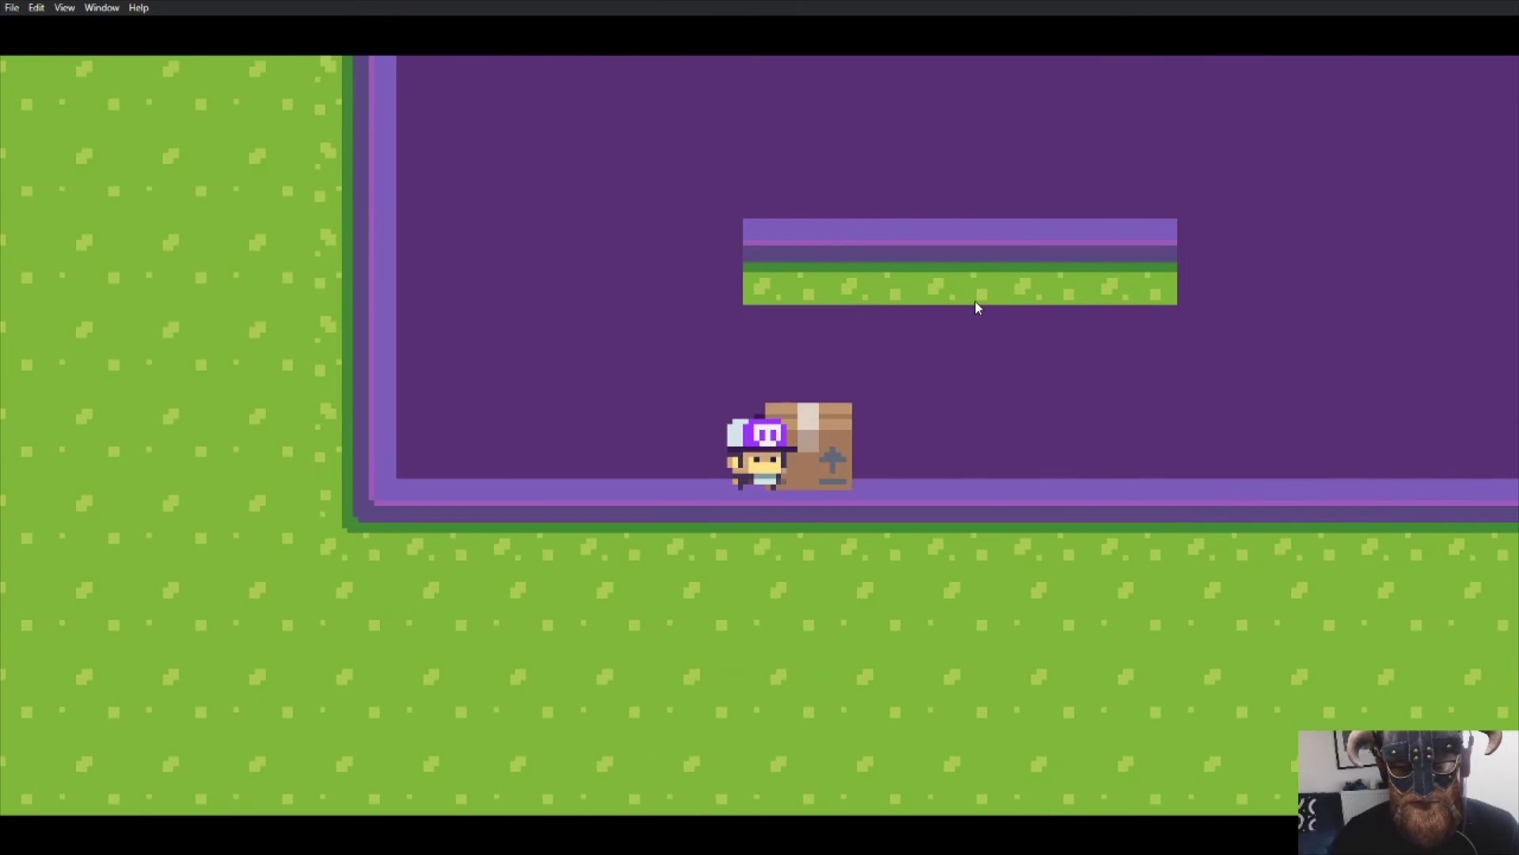
pyautogui.press('space')
pyautogui.press('Left')
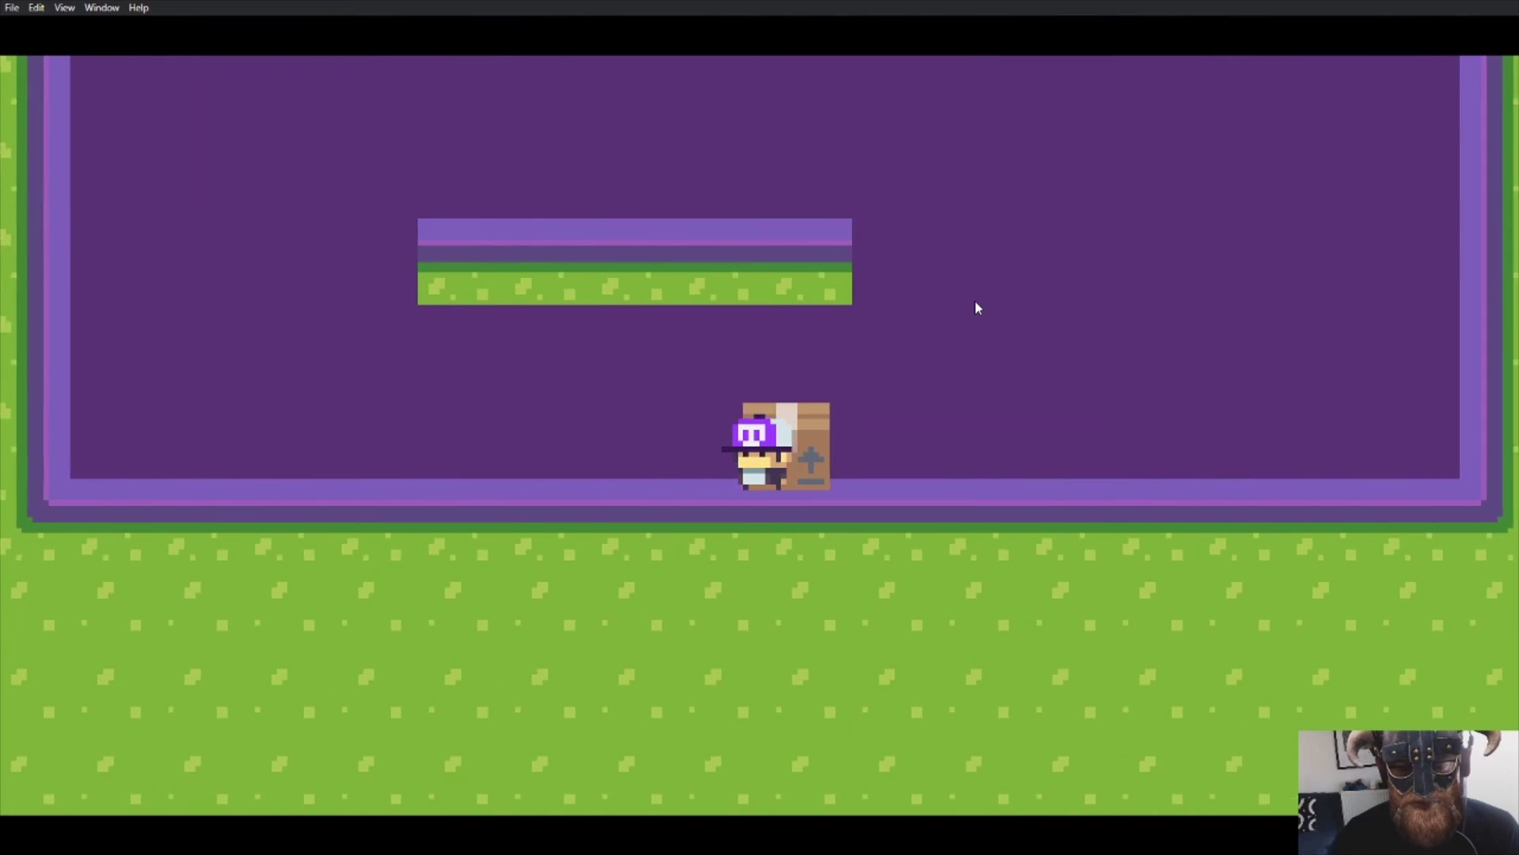
pyautogui.press('Right')
pyautogui.press('space')
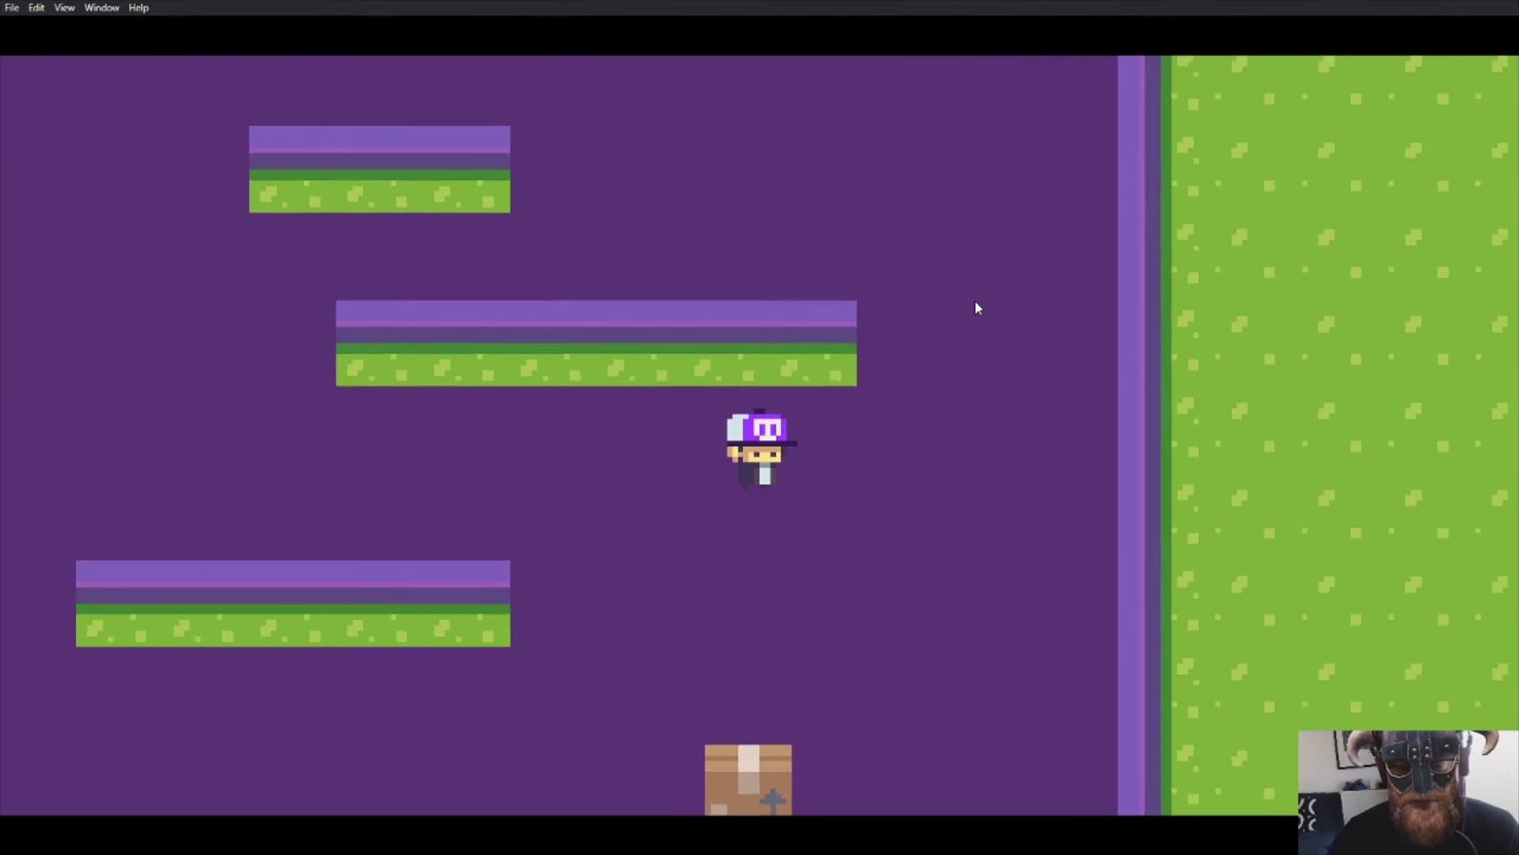
pyautogui.press('space')
pyautogui.press('Right')
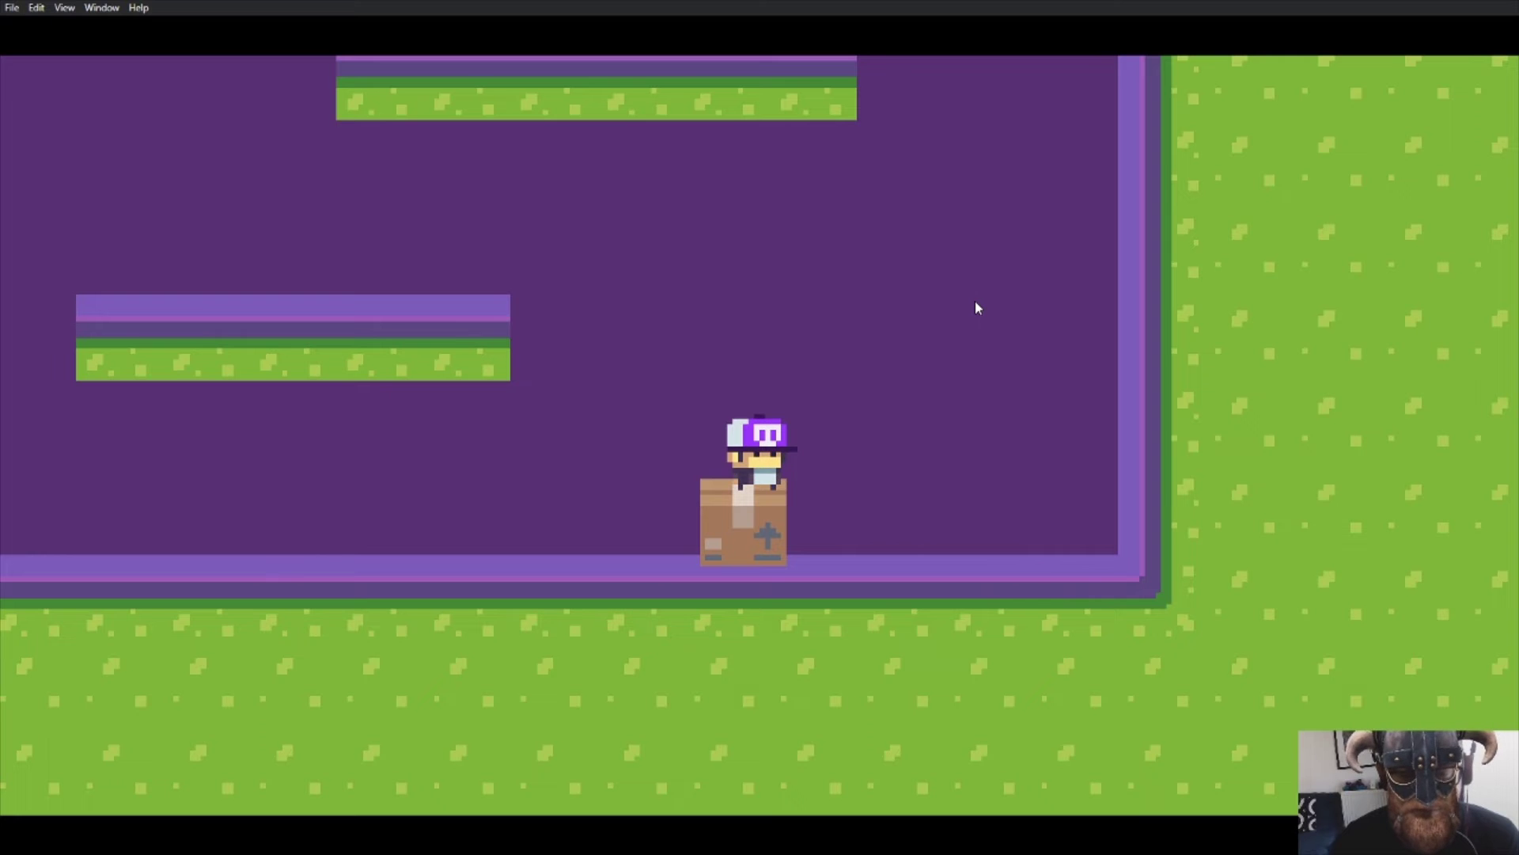
# - Test pushing the box back and forth between the side walls, jumping over it to change direction
pyautogui.press('Left')
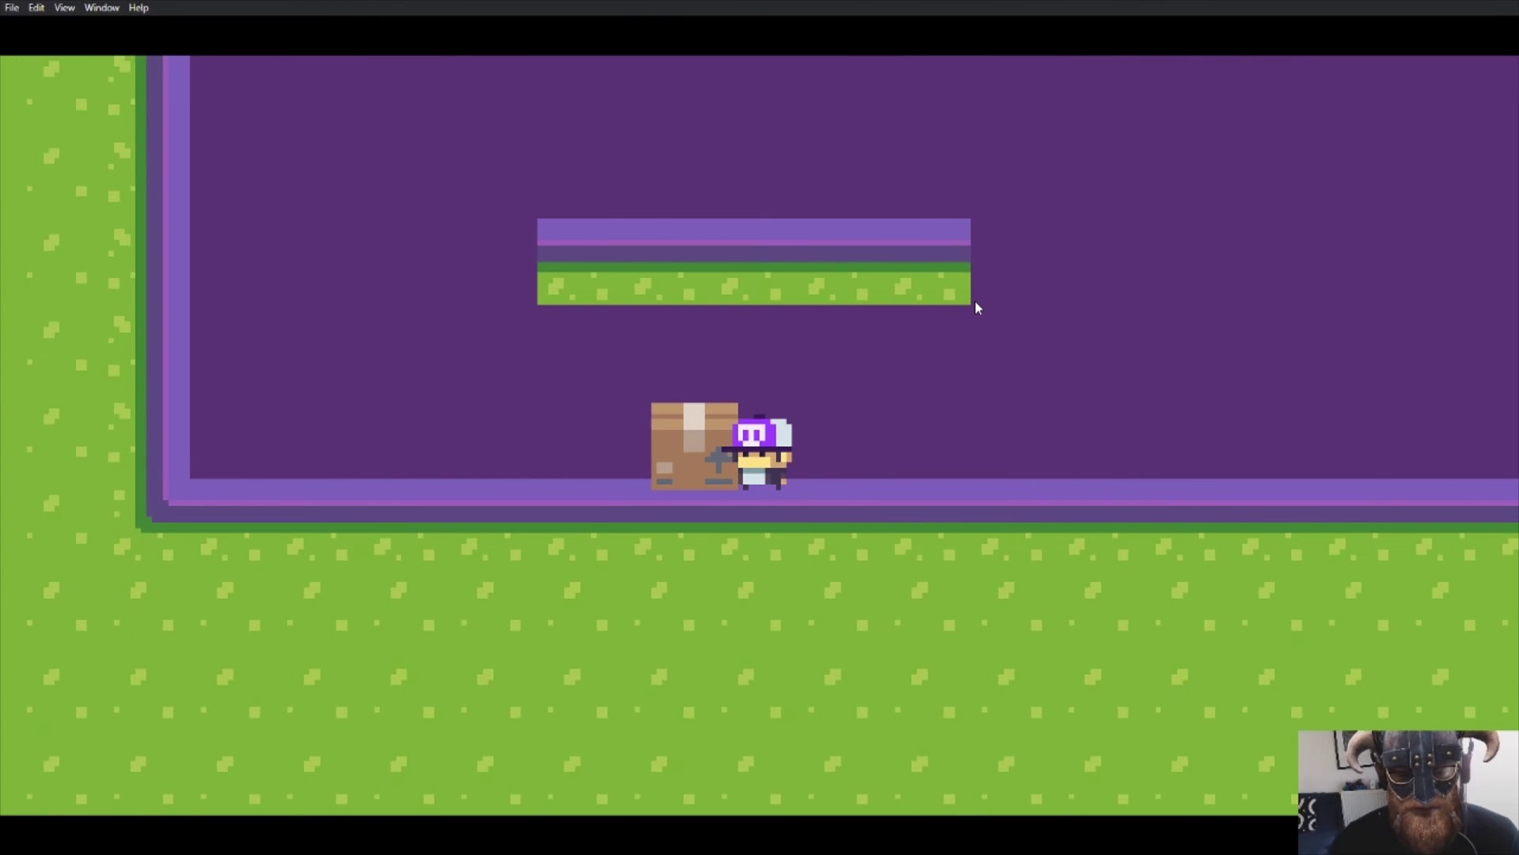
pyautogui.press('Left')
pyautogui.press('space')
pyautogui.press('Right')
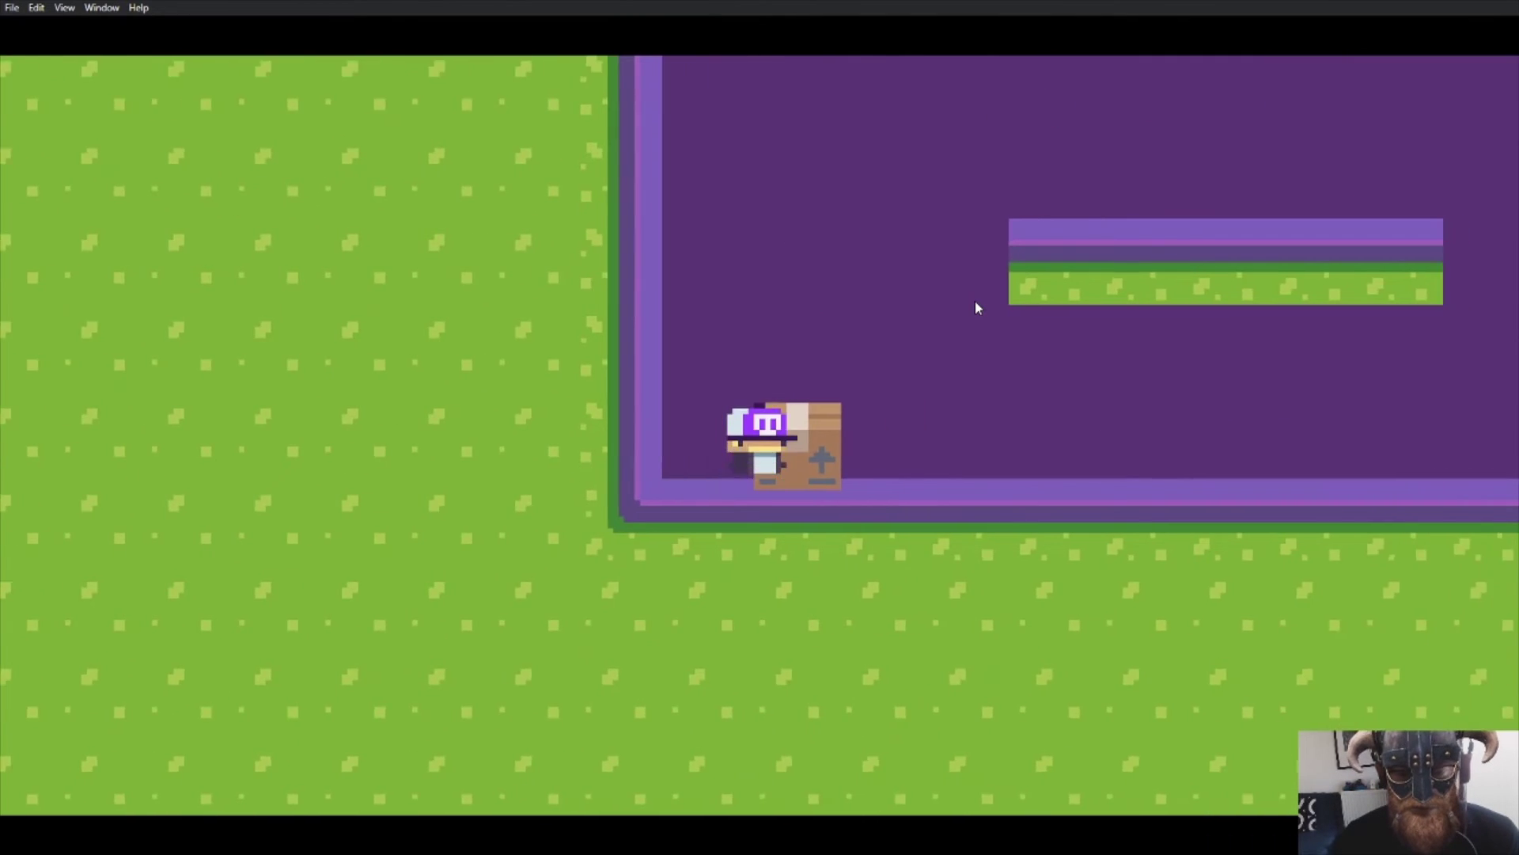
pyautogui.press('Right')
pyautogui.press('space')
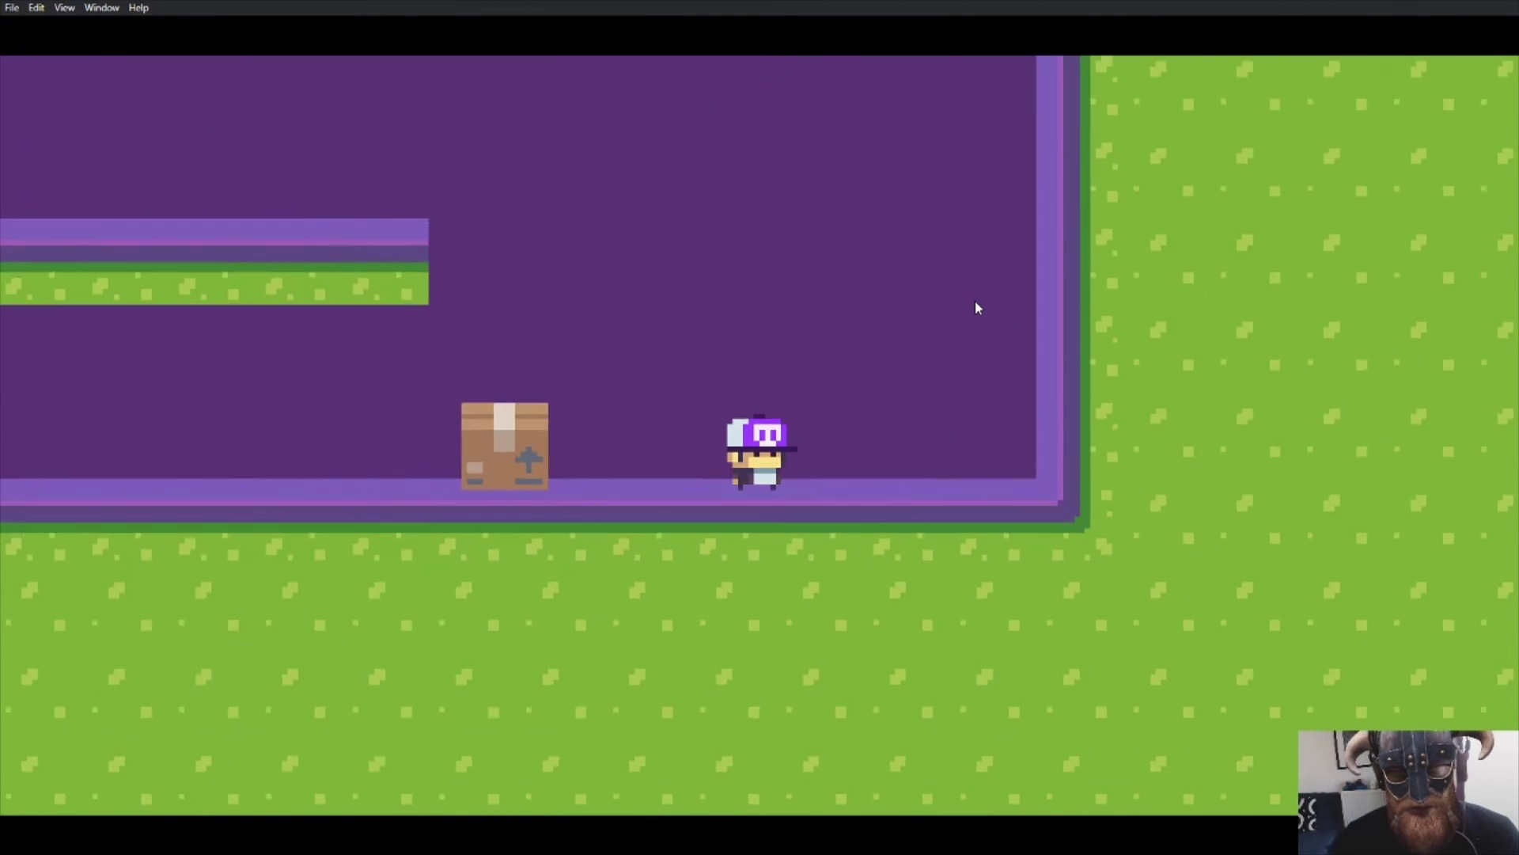
pyautogui.press('Left')
pyautogui.press('space')
pyautogui.press('Right')
pyautogui.press('space')
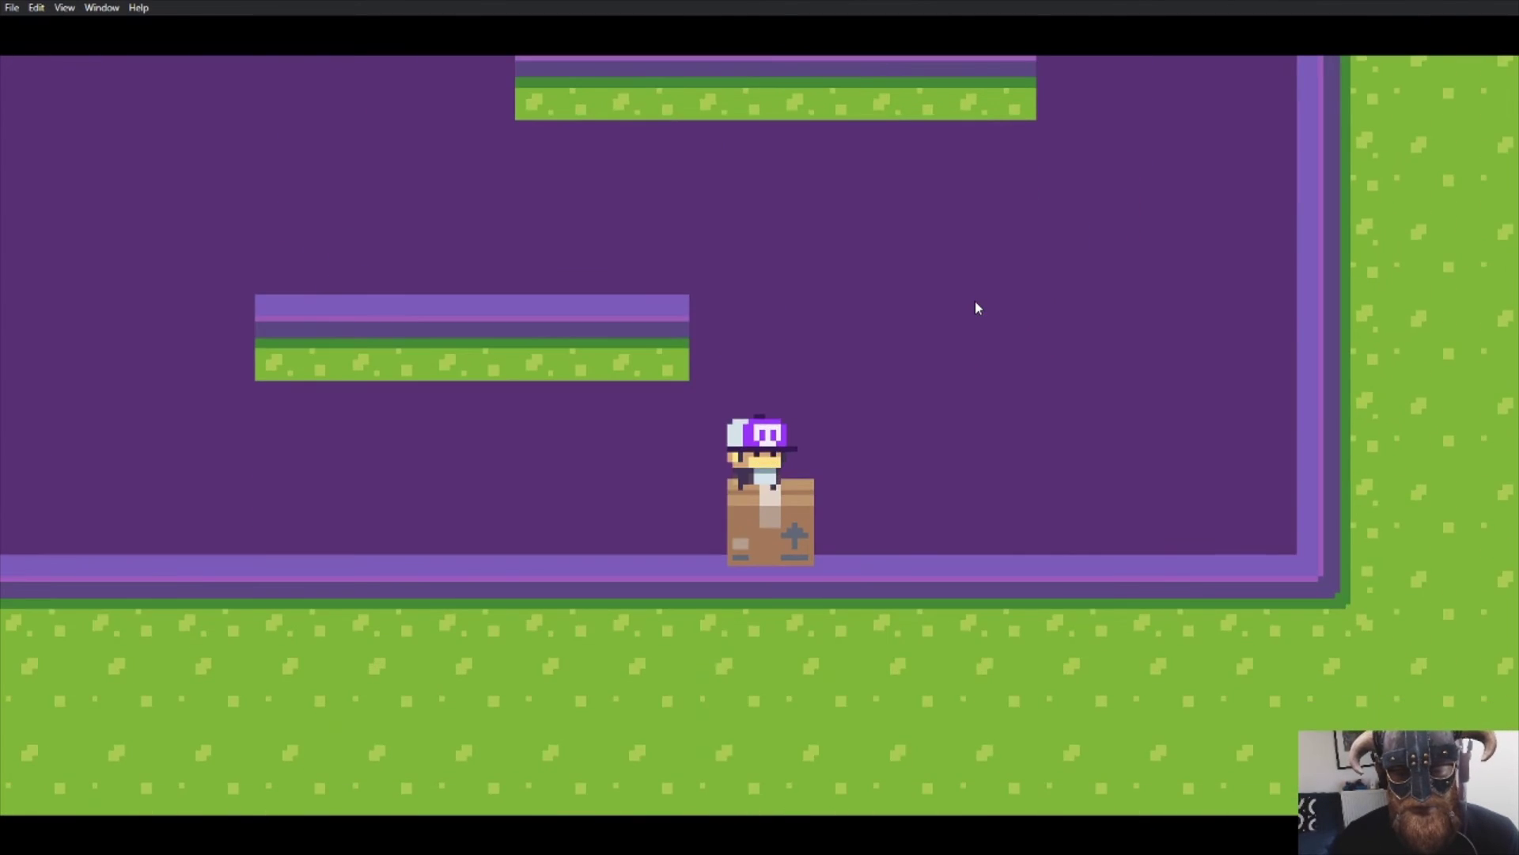
pyautogui.press('Right')
pyautogui.press('space')
pyautogui.press('Left')
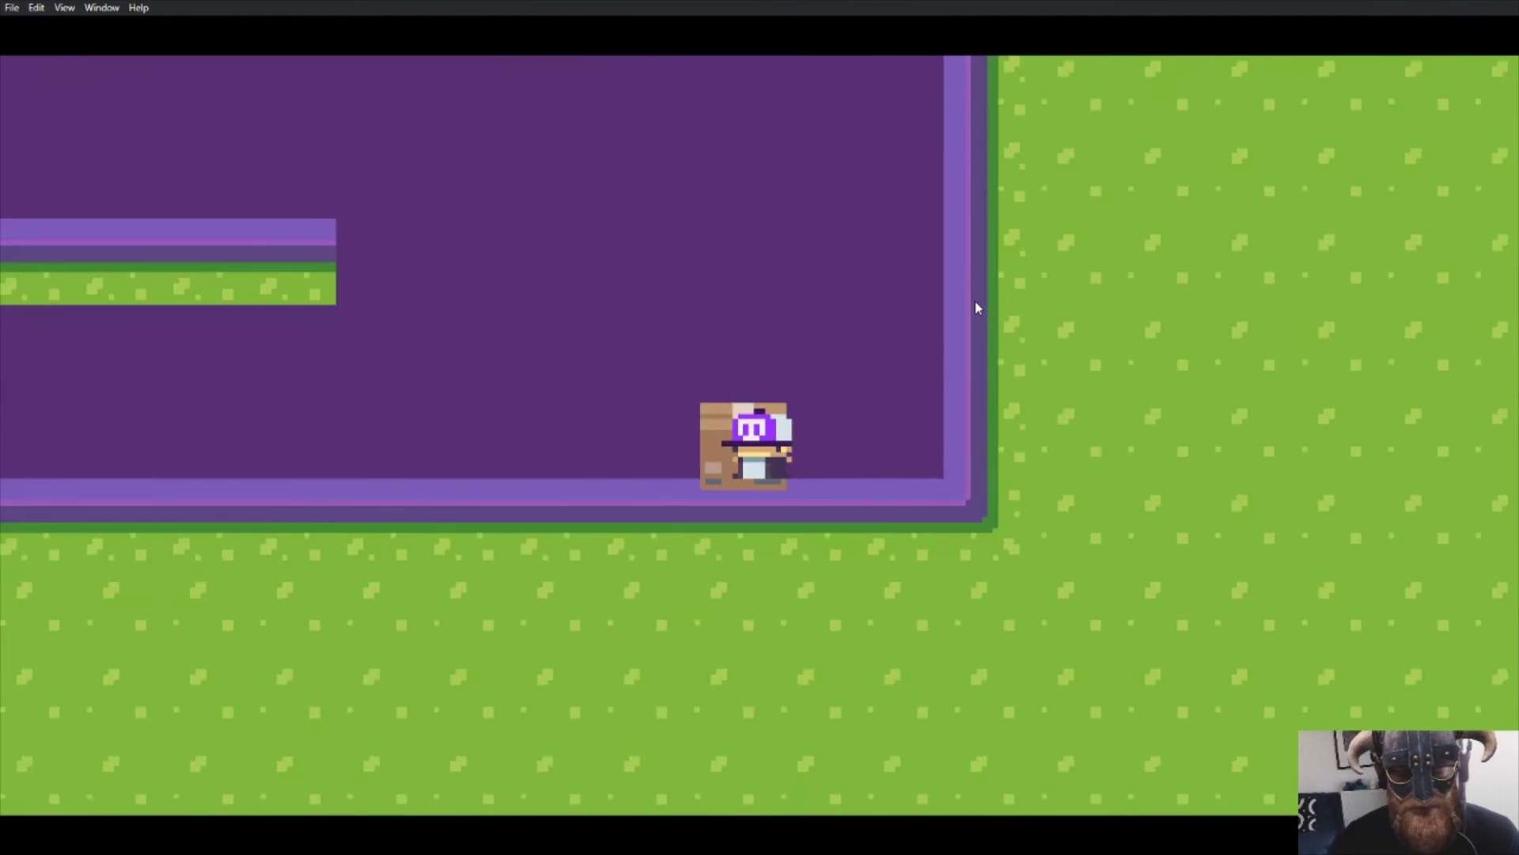
pyautogui.press('Left')
pyautogui.press('space')
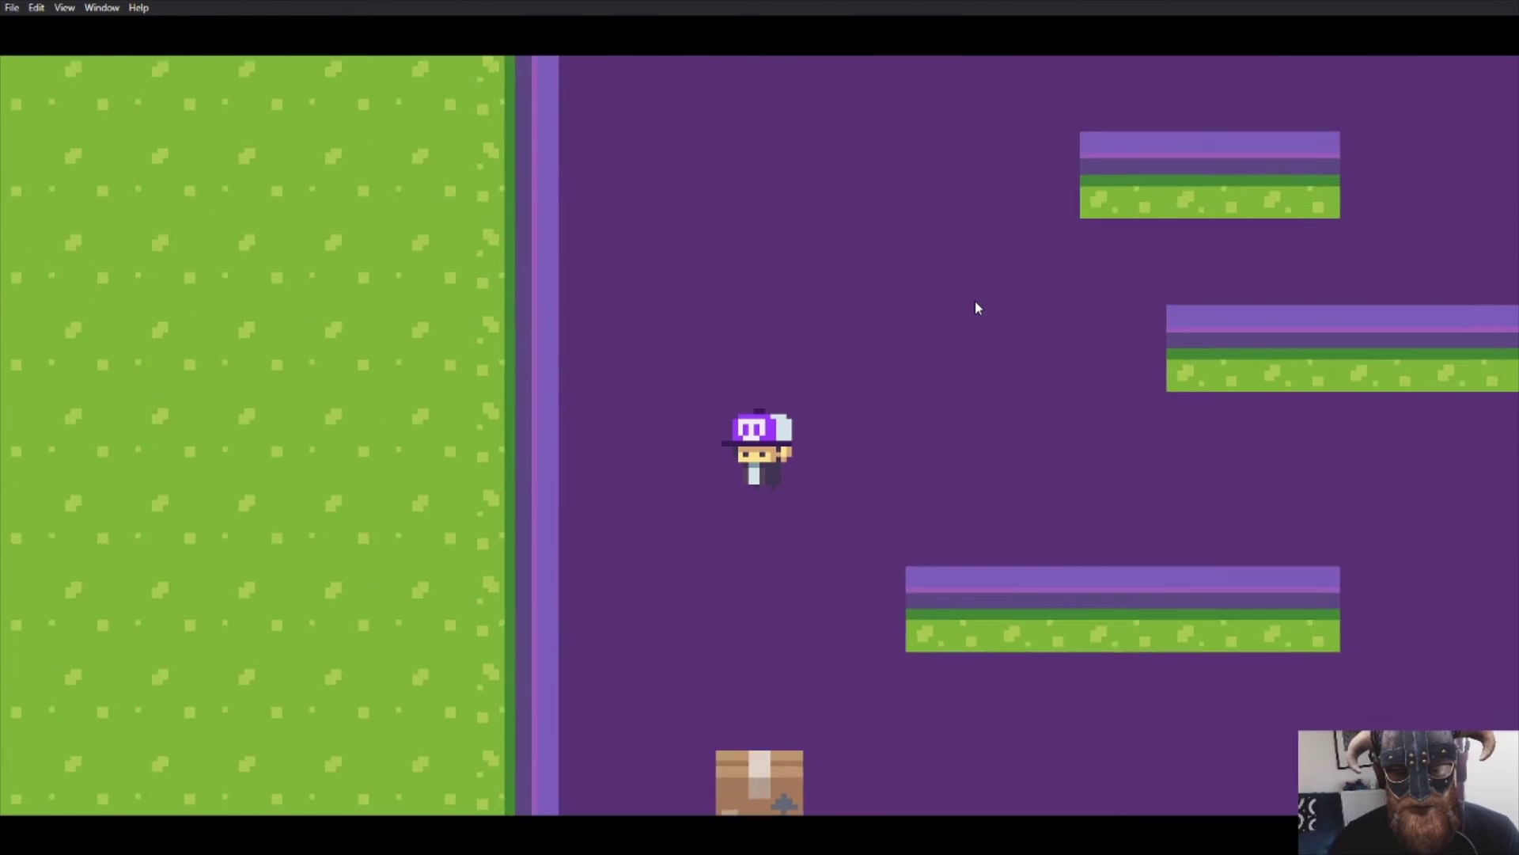
pyautogui.press('Left')
pyautogui.press('Right')
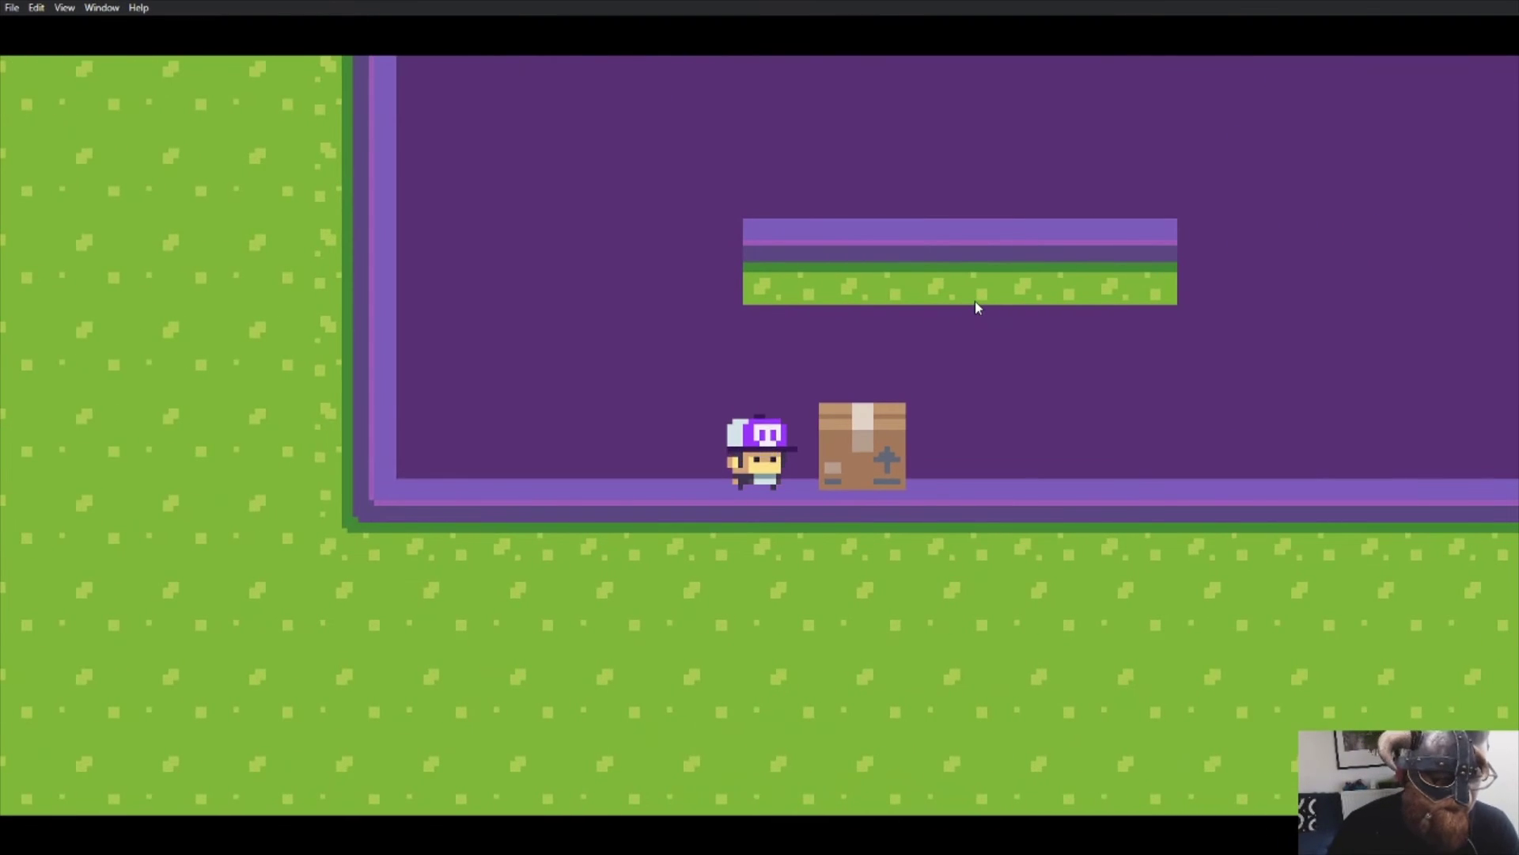
# - Close the preview and switch from the events to the New scene2 layout
pyautogui.hotkey('alt', 'F4')
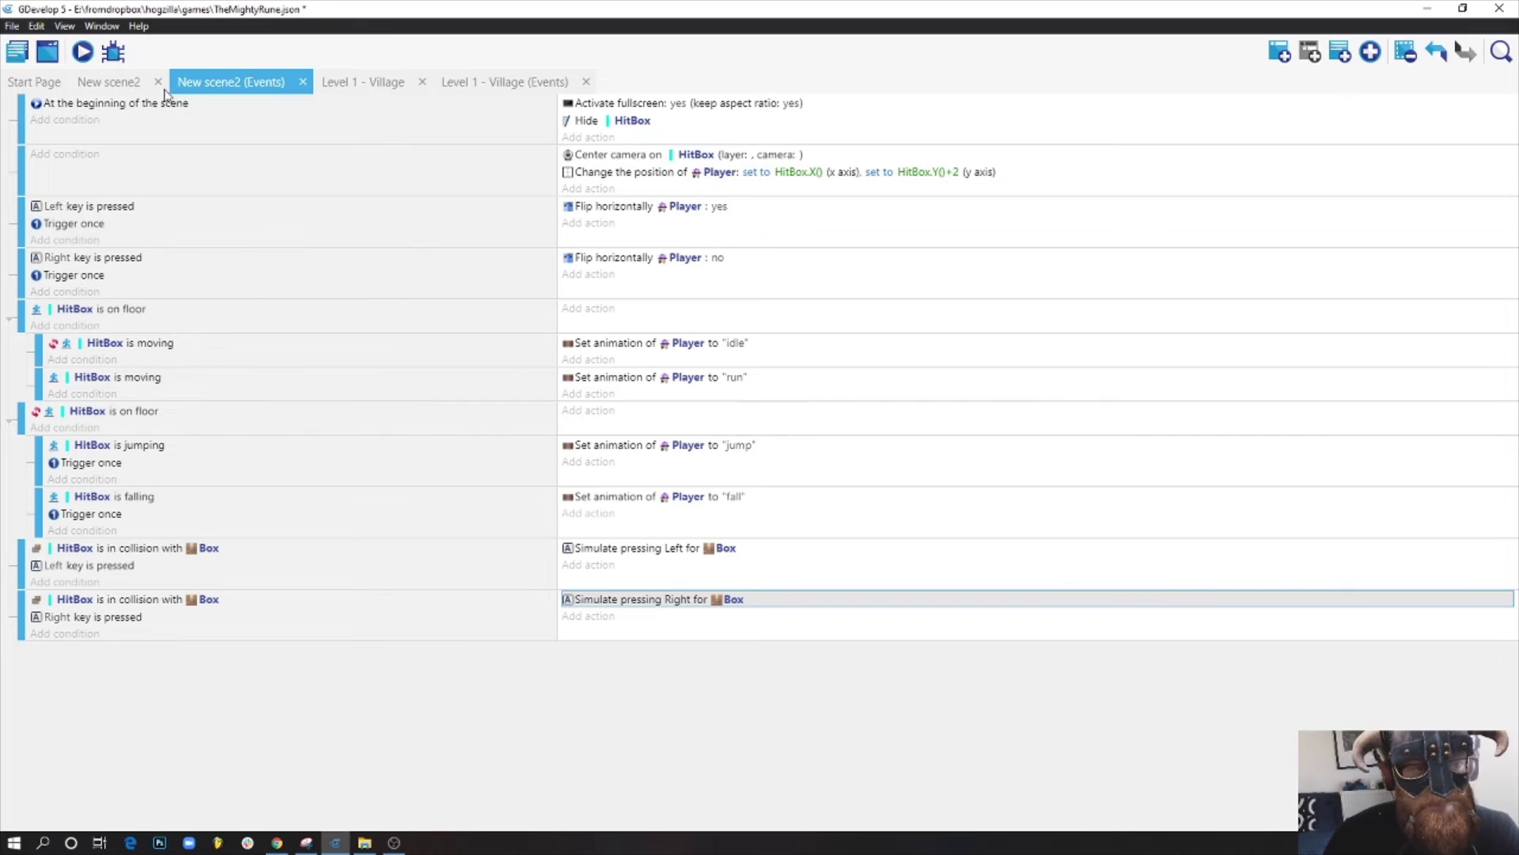
pyautogui.click(119, 81)
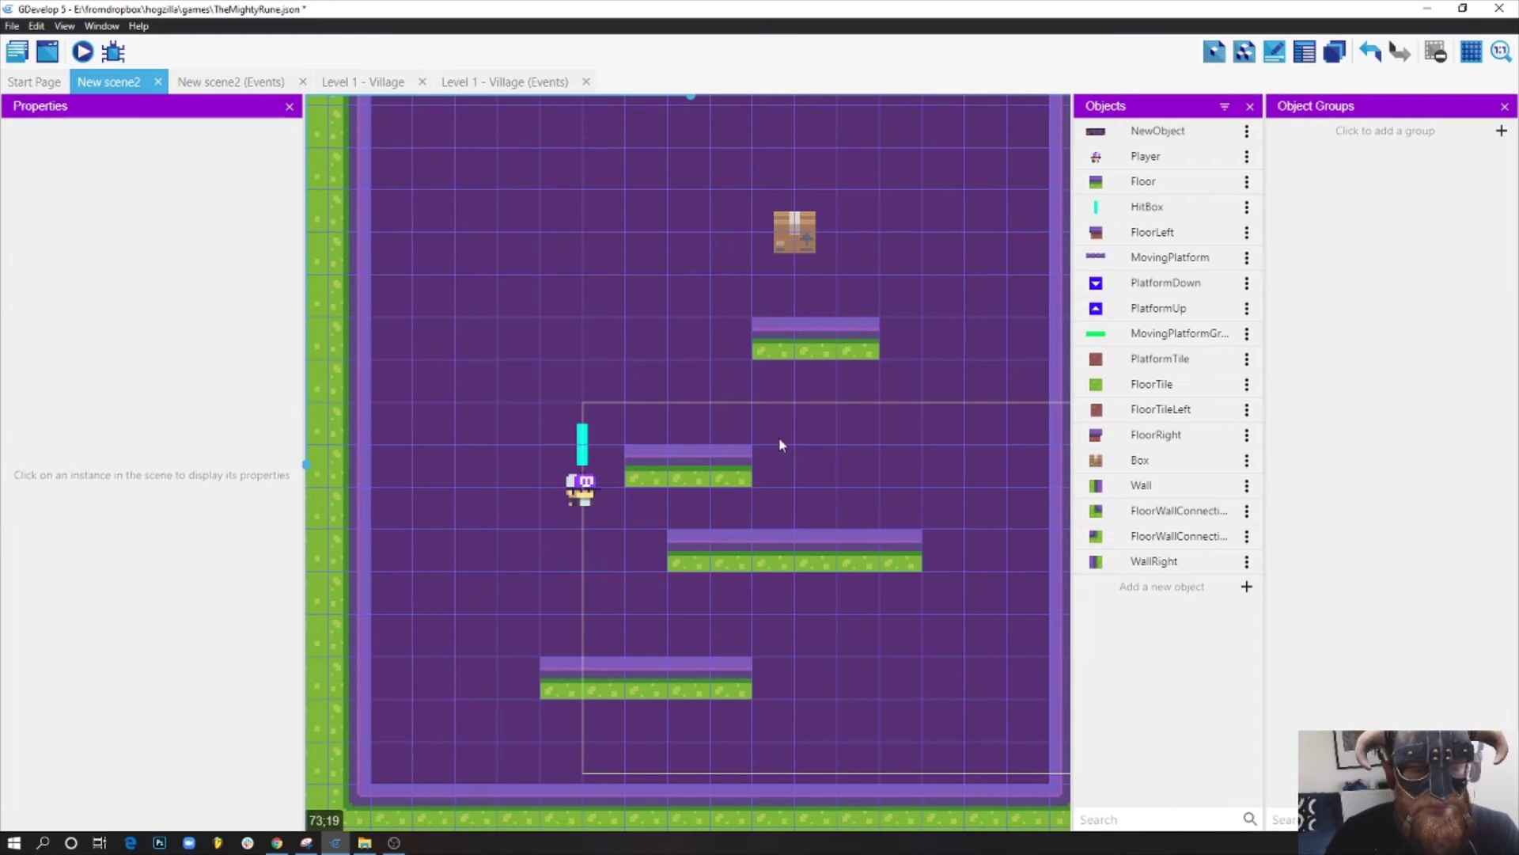
# - Open the Player object's point editor to examine its origin and center points, then close it and apply
pyautogui.doubleClick(578, 488)
pyautogui.click(522, 712)
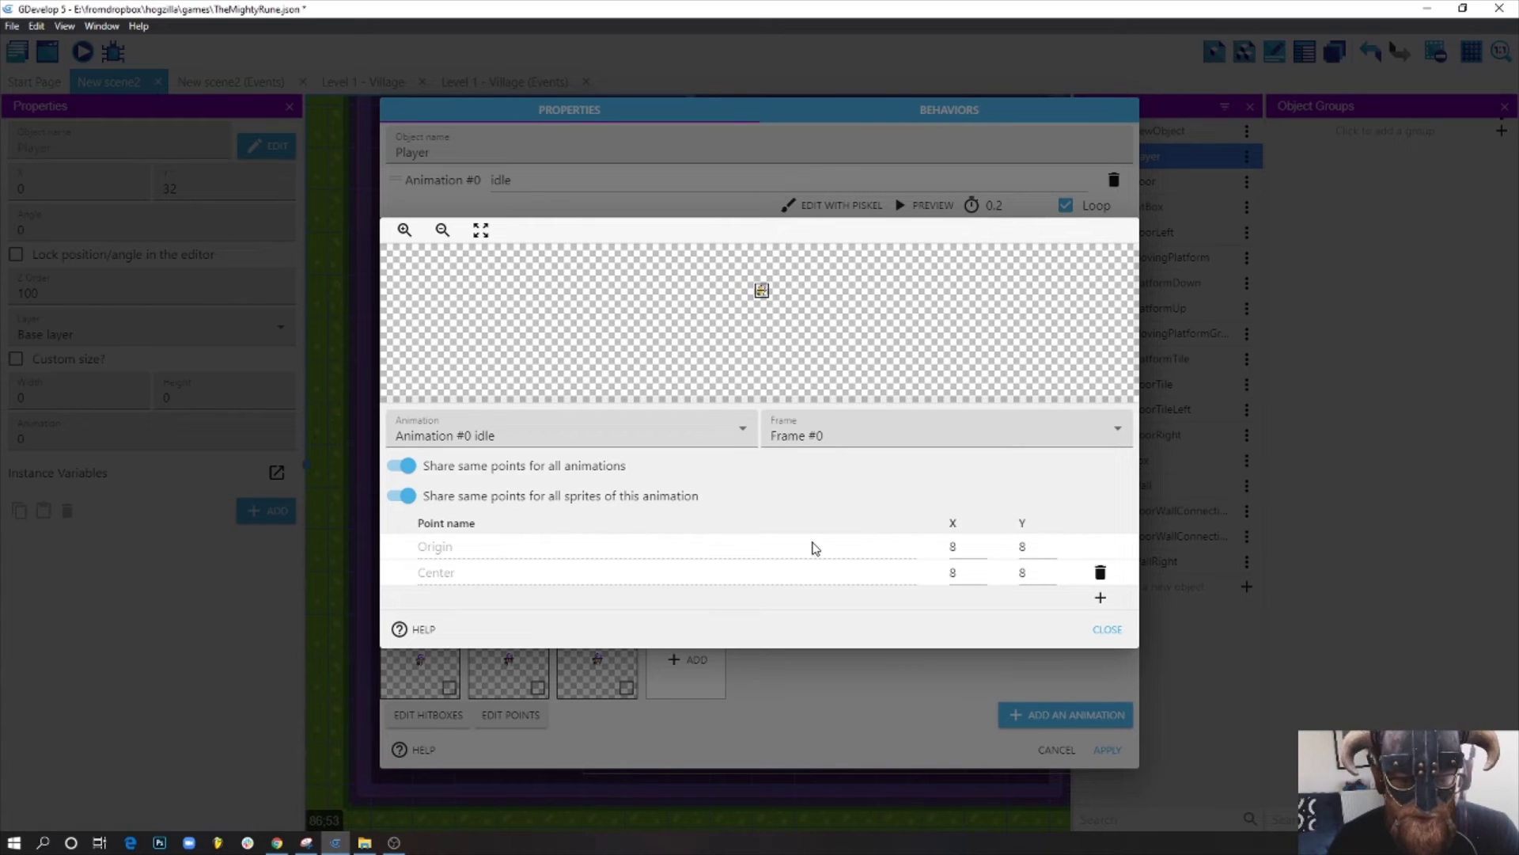
pyautogui.click(1106, 628)
pyautogui.click(1107, 750)
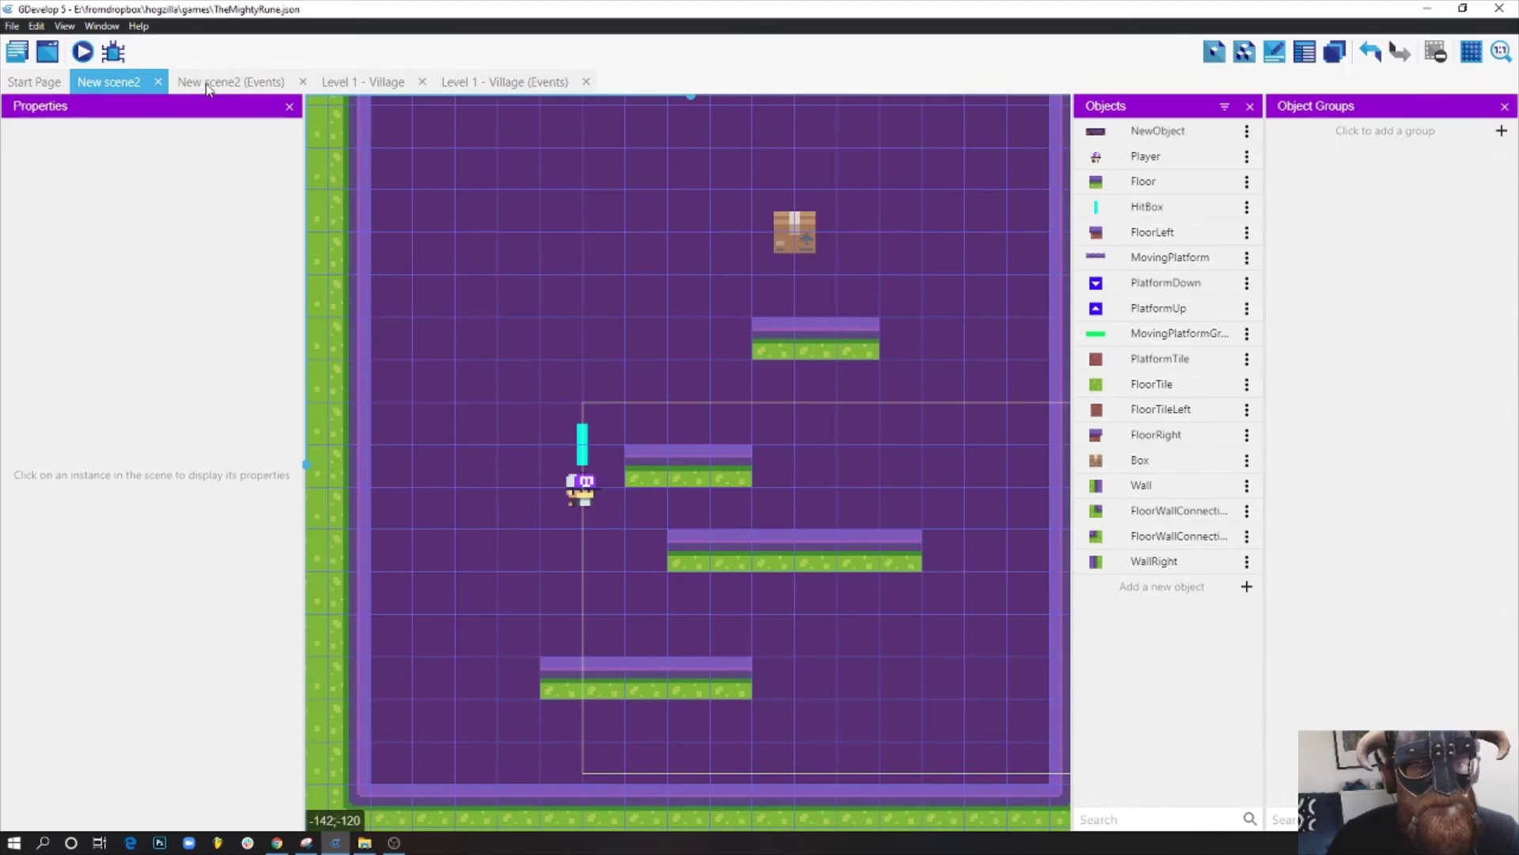
# - In the New scene2 events, start a Compare Y position condition for Player on the event that pushes Box left
pyautogui.click(207, 82)
pyautogui.click(65, 581)
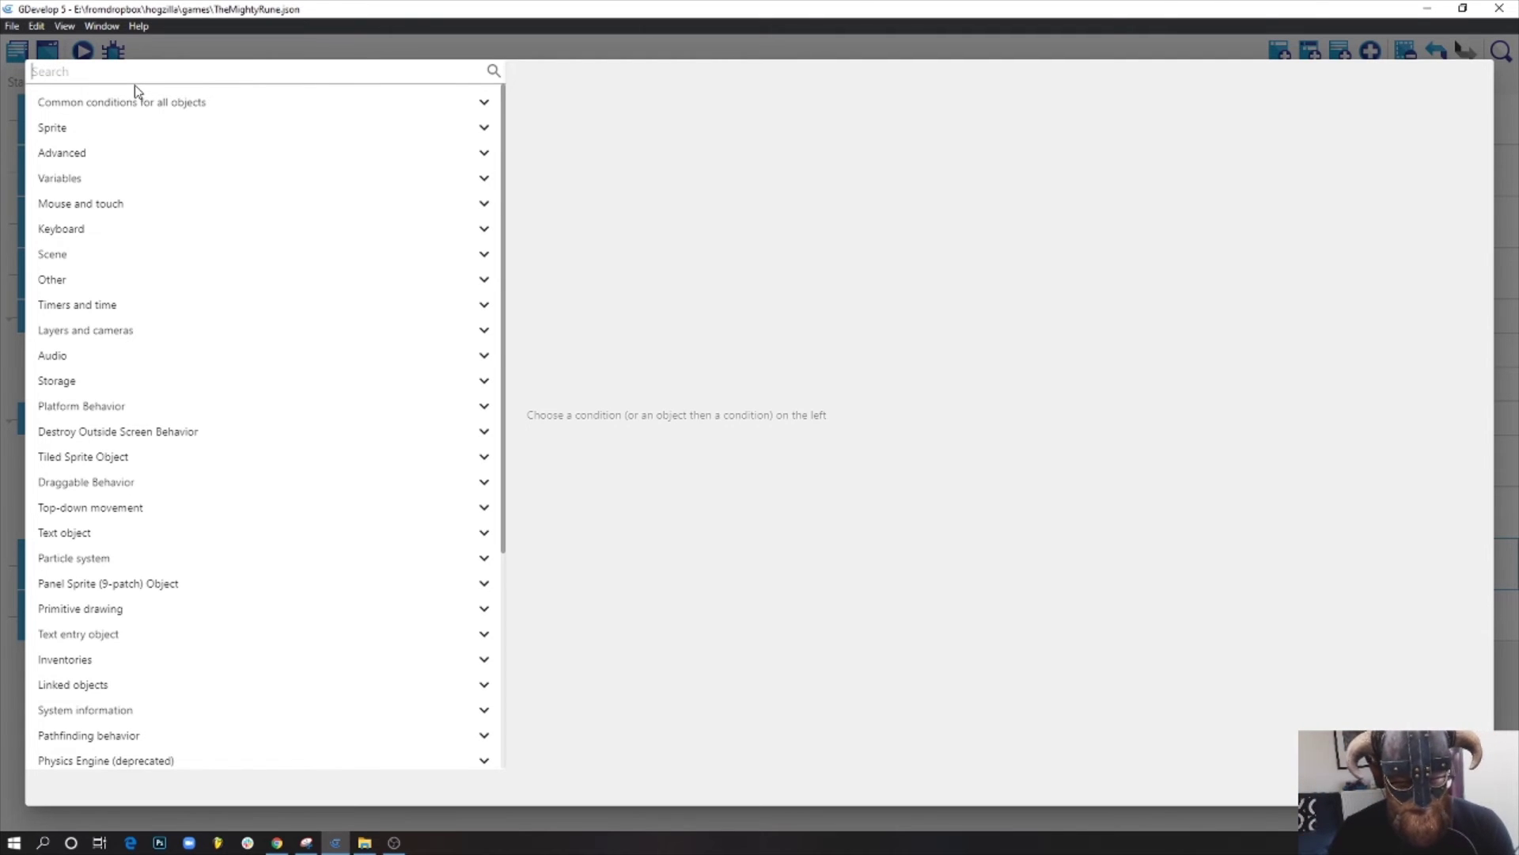
pyautogui.write('po')
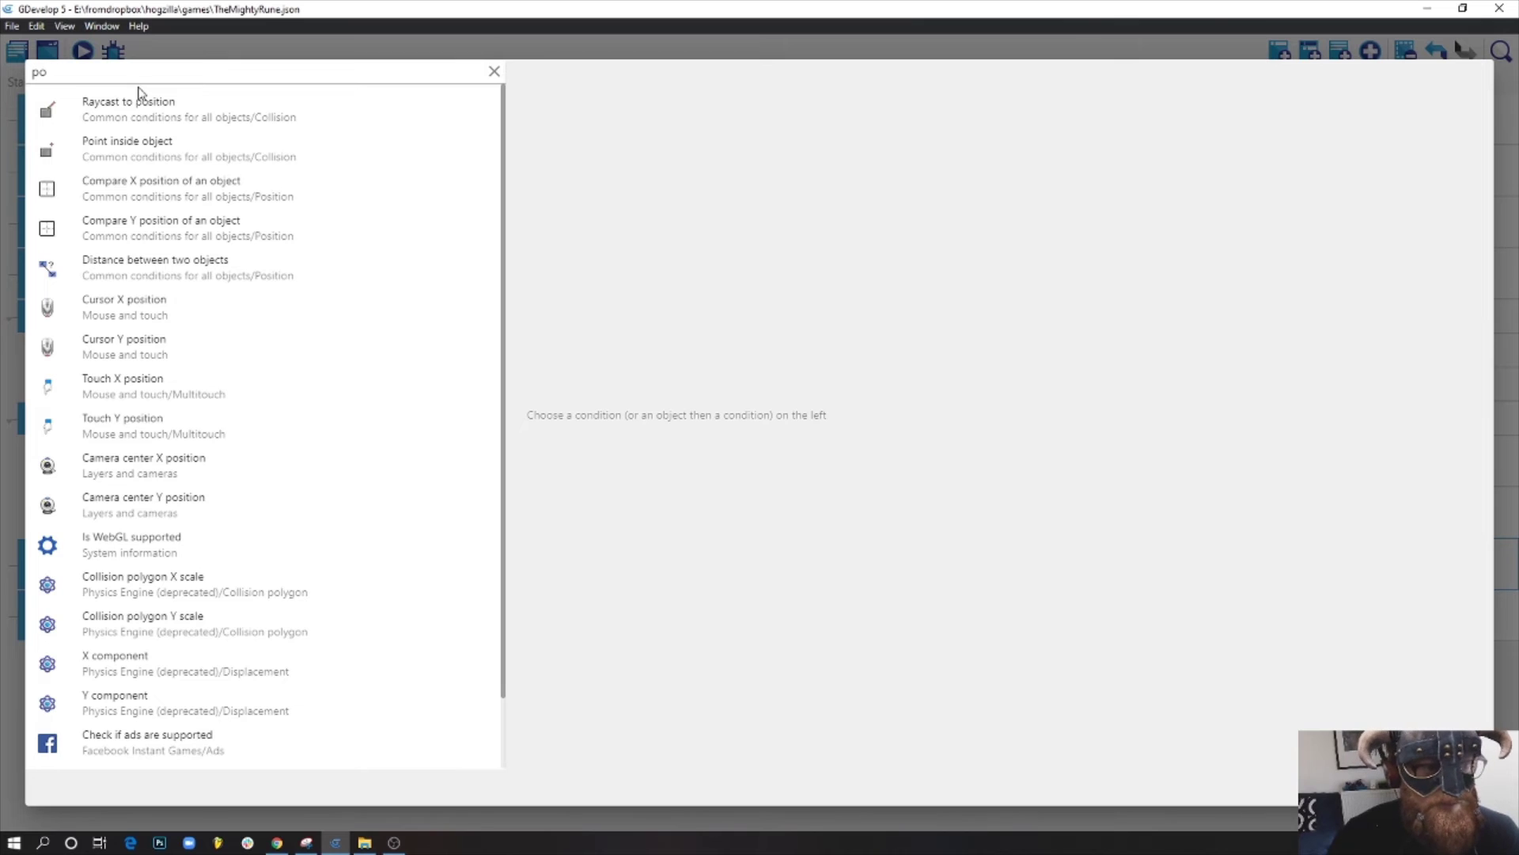
pyautogui.click(204, 234)
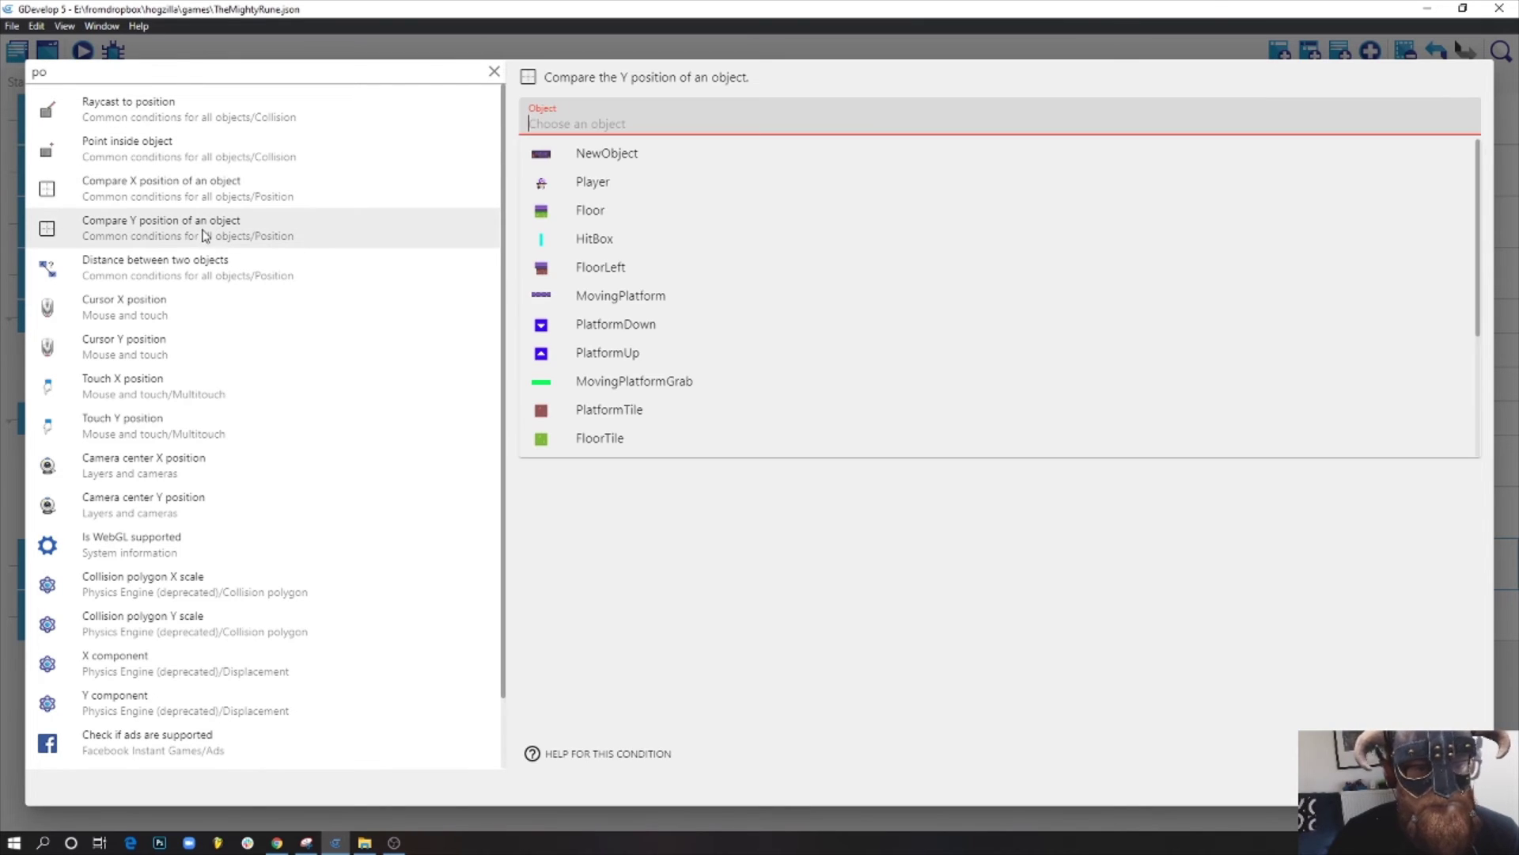
pyautogui.click(616, 183)
# - Set the condition's comparison to equal to, with Box.Y() as the value to compare
pyautogui.click(603, 167)
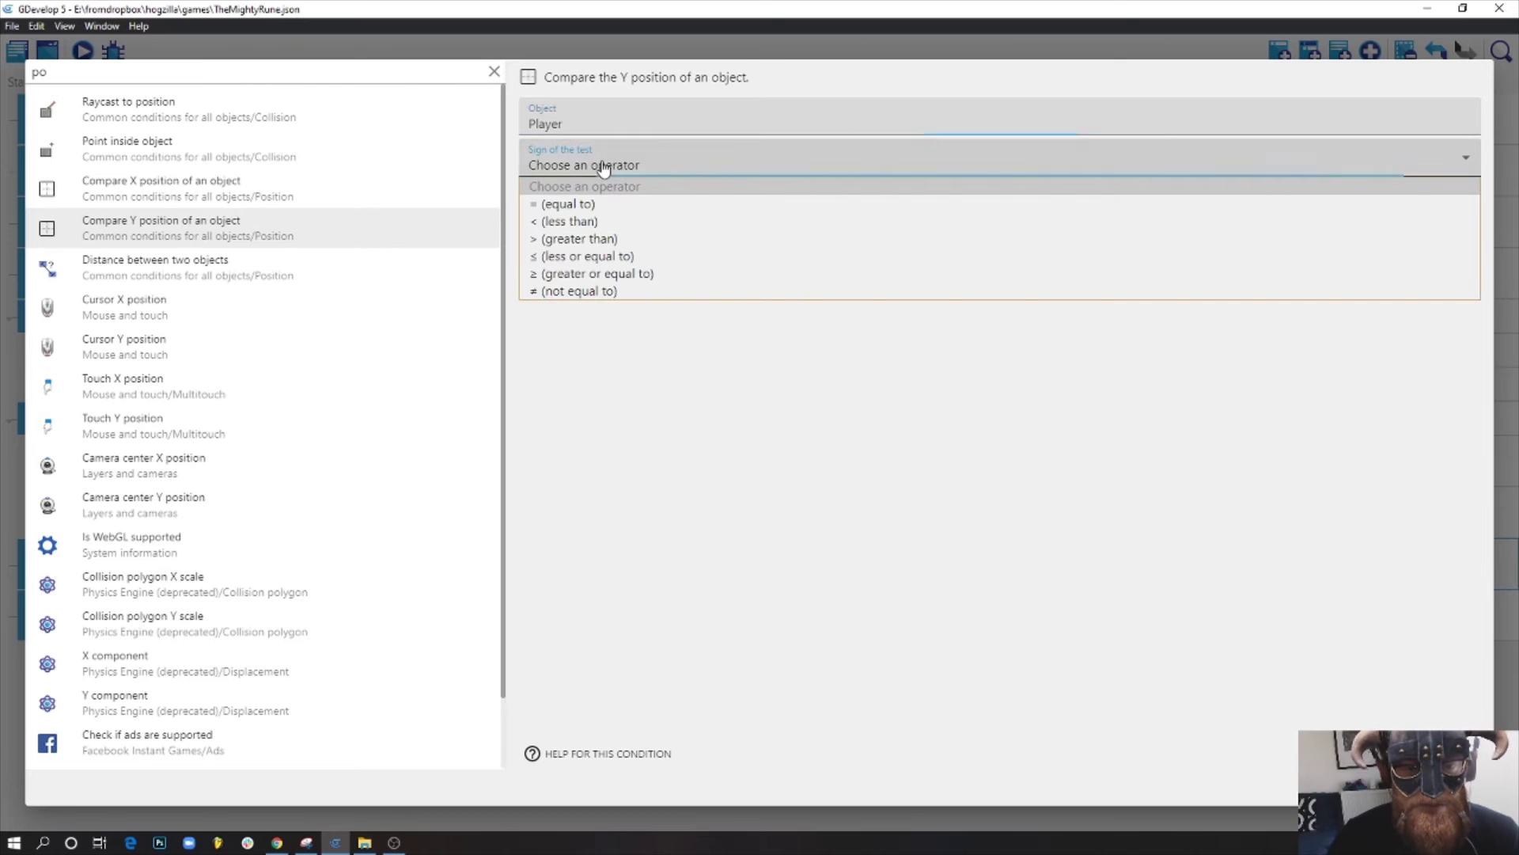
pyautogui.click(583, 200)
pyautogui.click(583, 168)
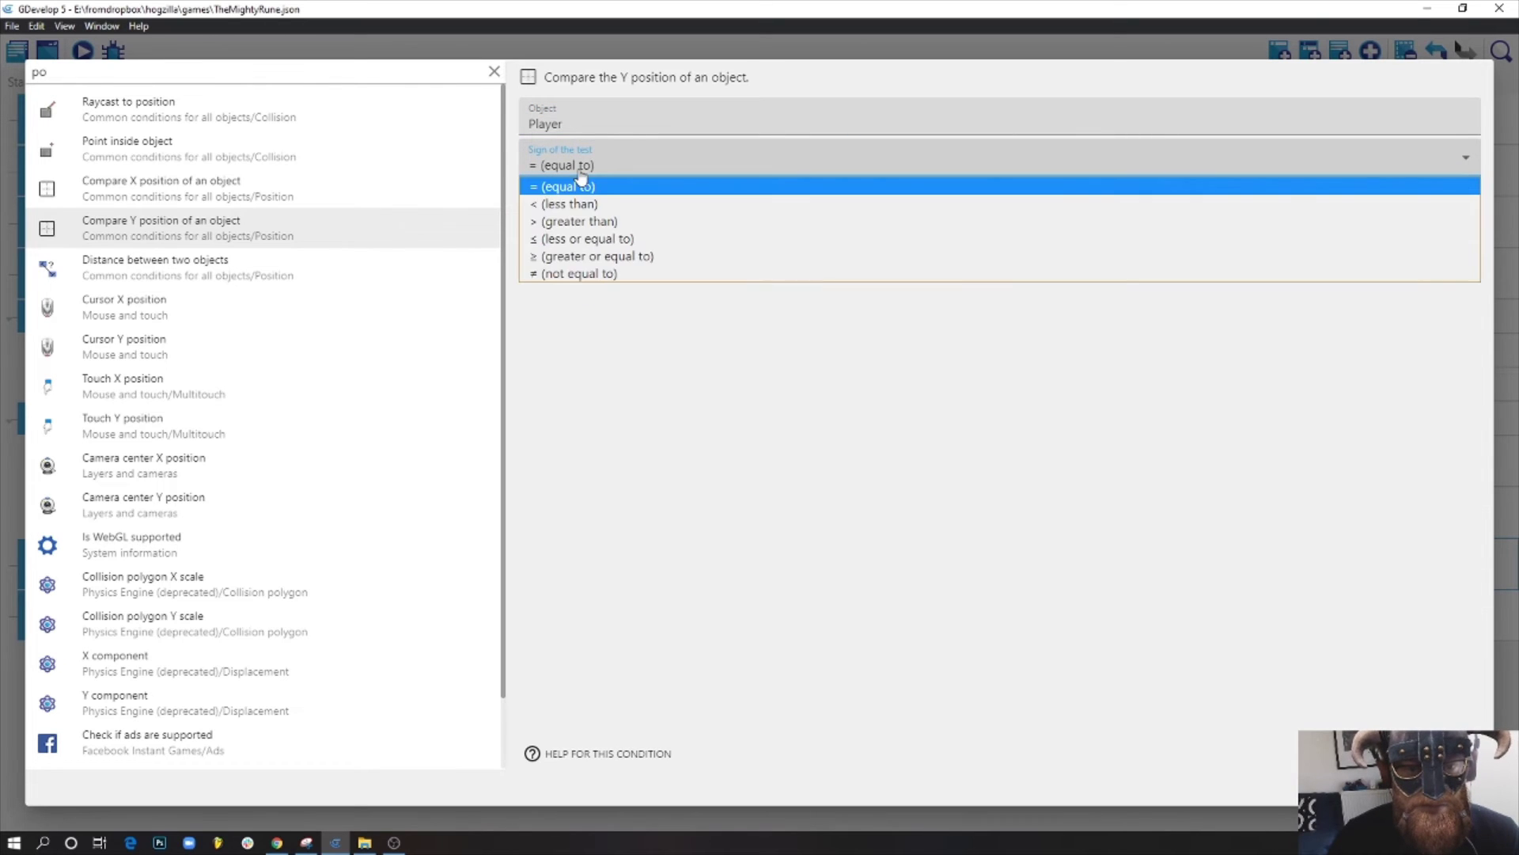
pyautogui.click(575, 186)
pyautogui.click(600, 203)
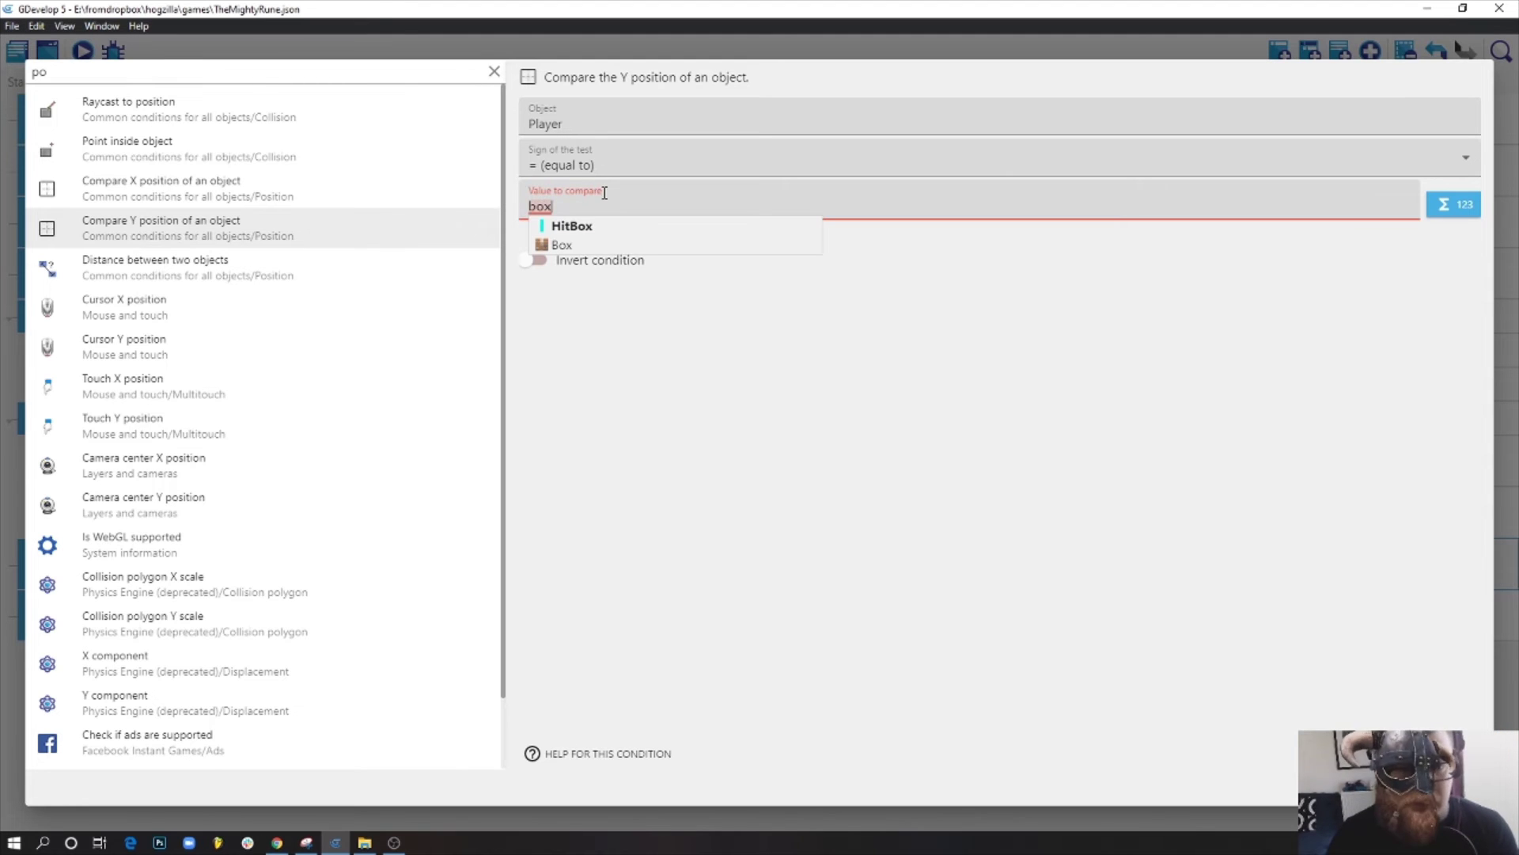
pyautogui.write('box')
pyautogui.click(595, 245)
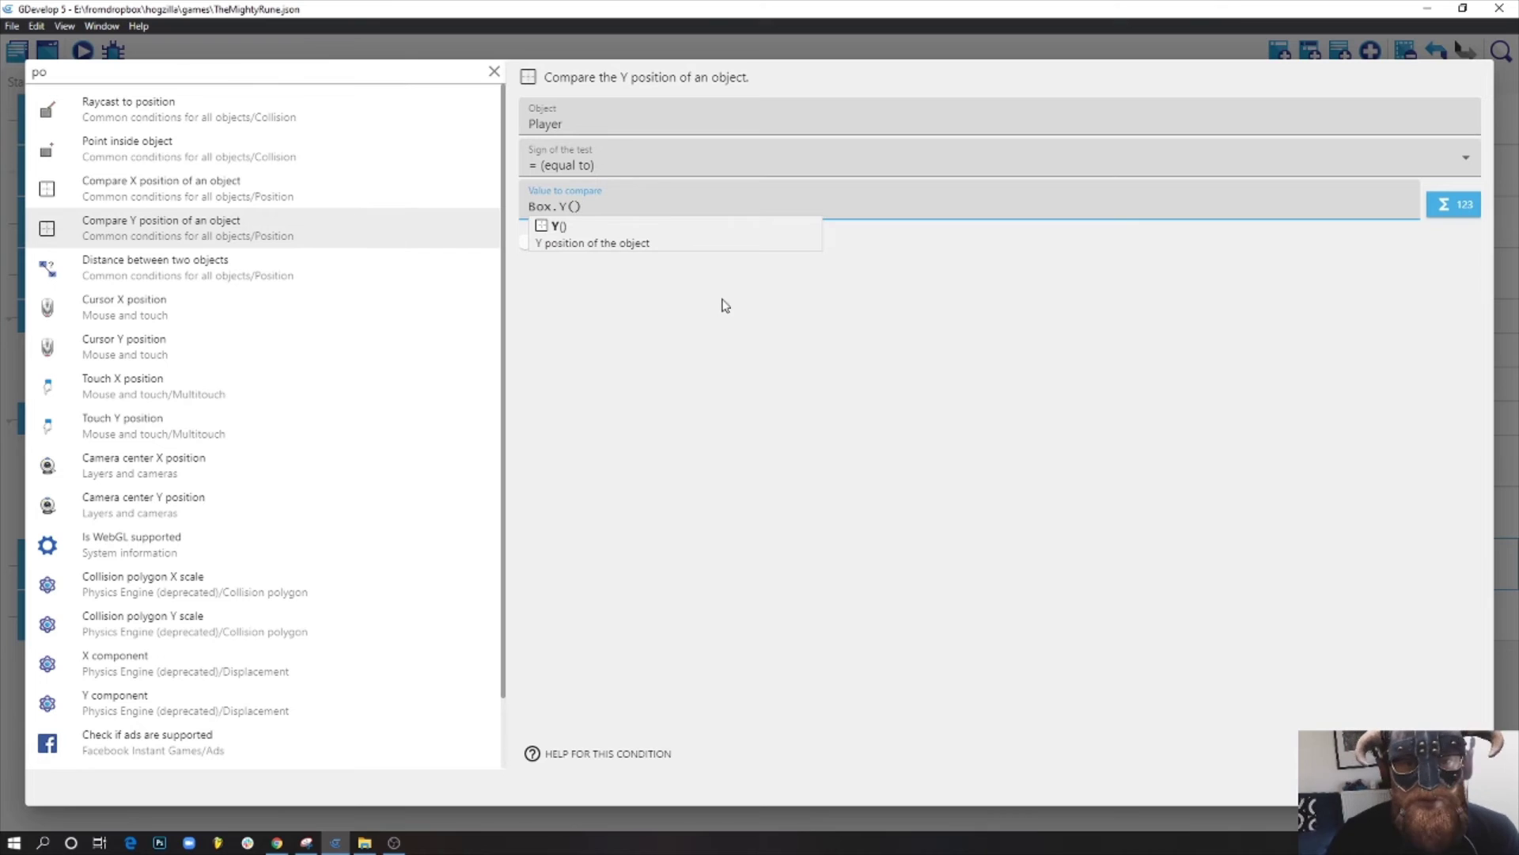
# - Change the comparison sign to greater or equal to and confirm the condition
pyautogui.click(612, 162)
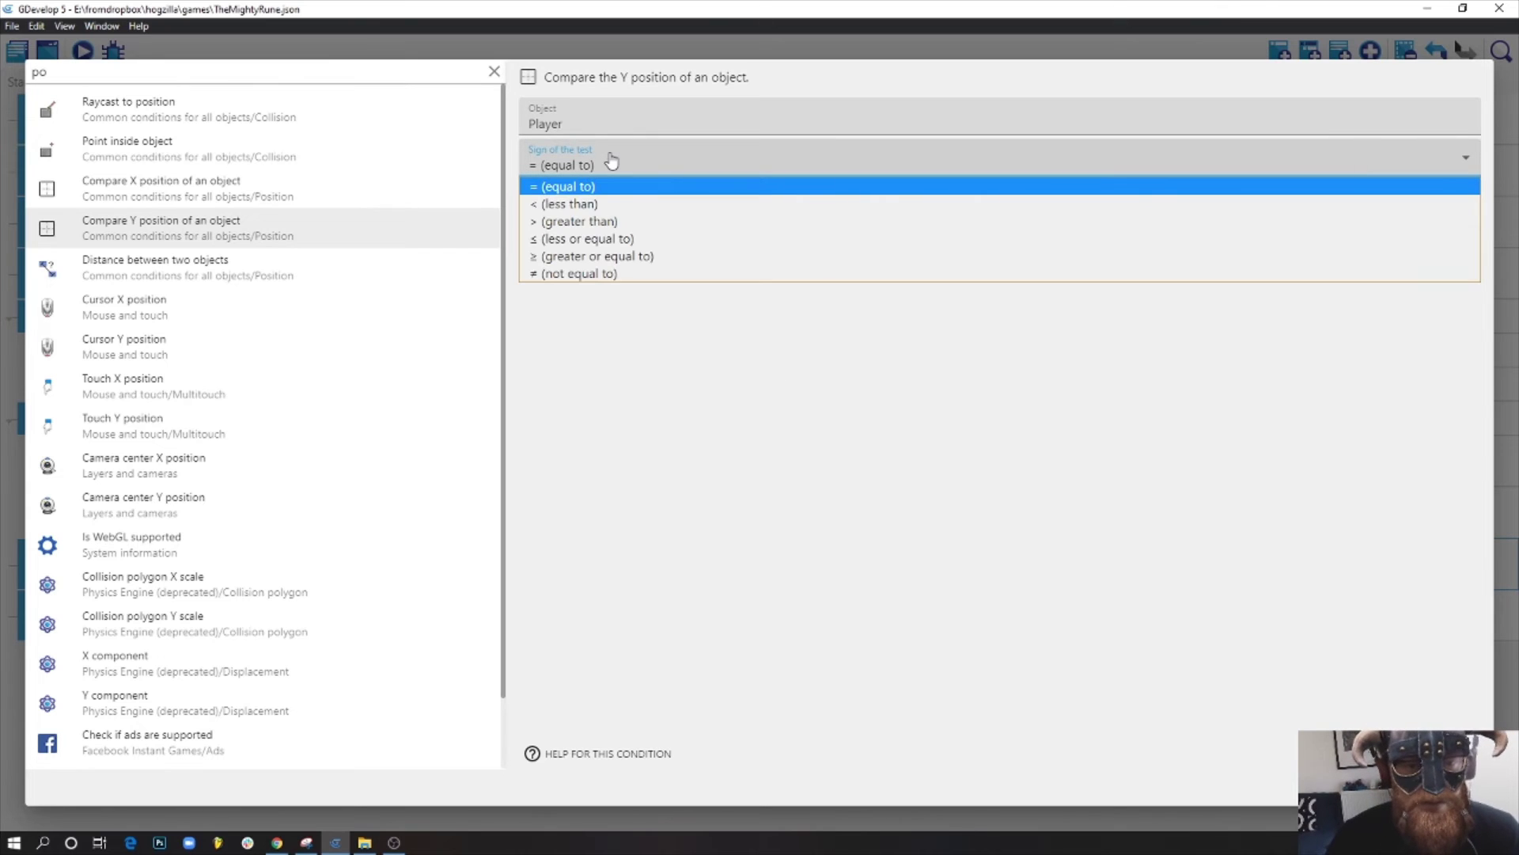
pyautogui.click(631, 257)
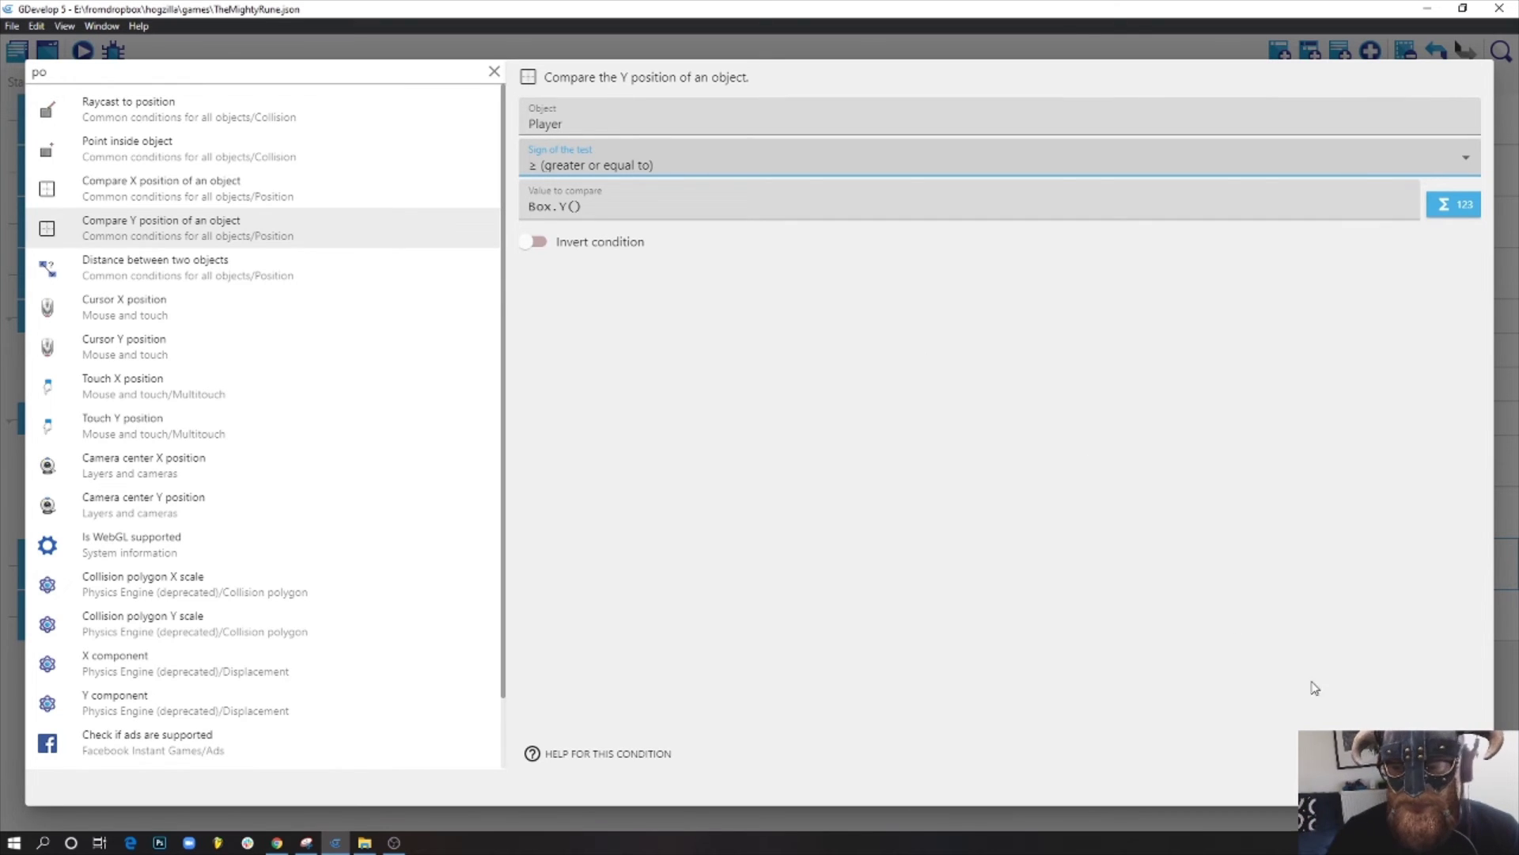
pyautogui.click(1457, 786)
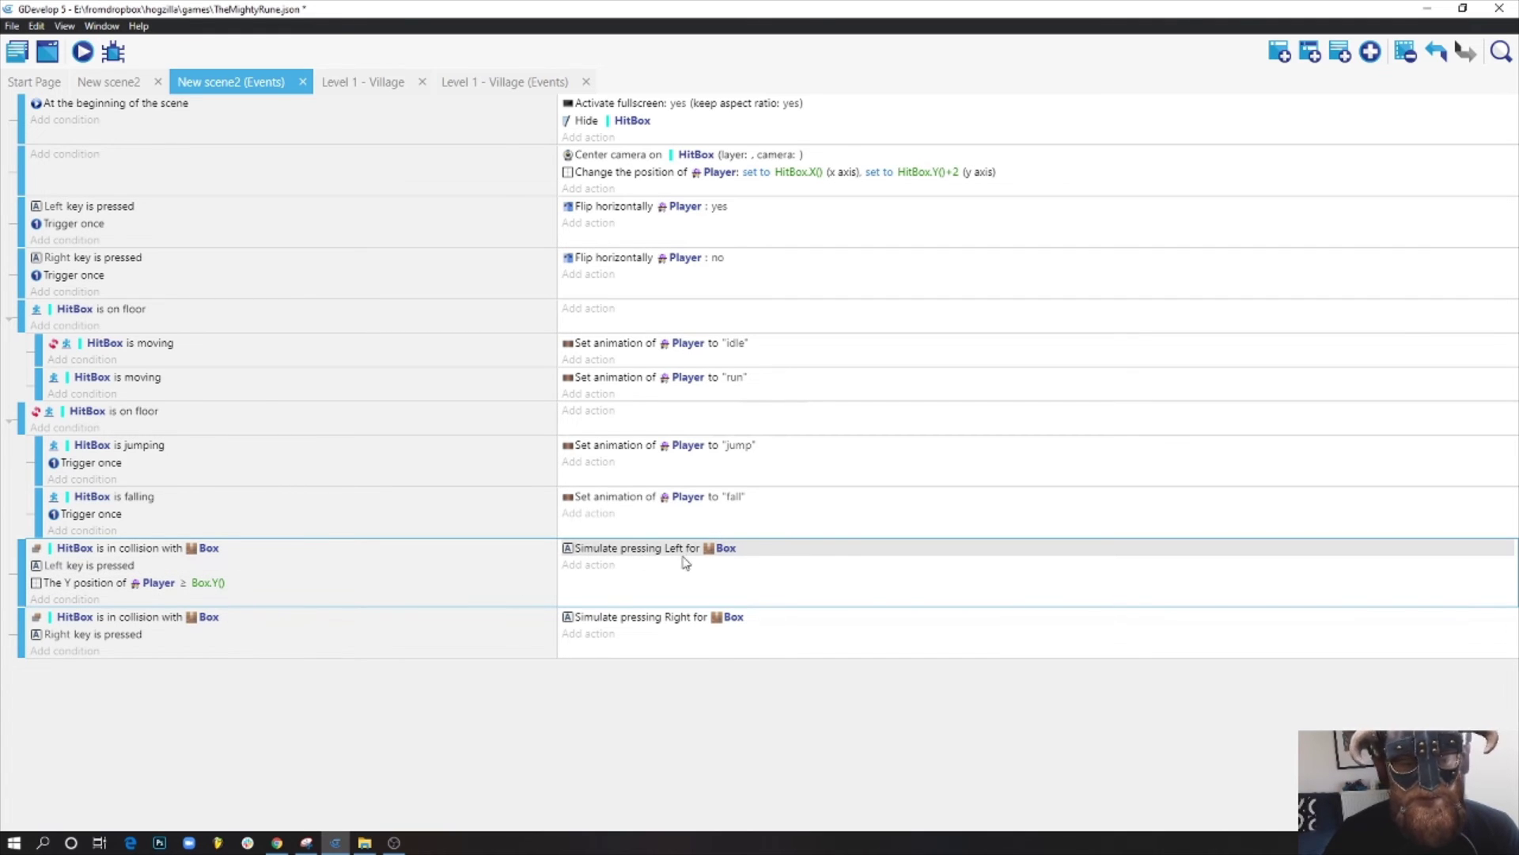
# - Copy the Player Y position condition into the event that pushes Box right
pyautogui.click(252, 586)
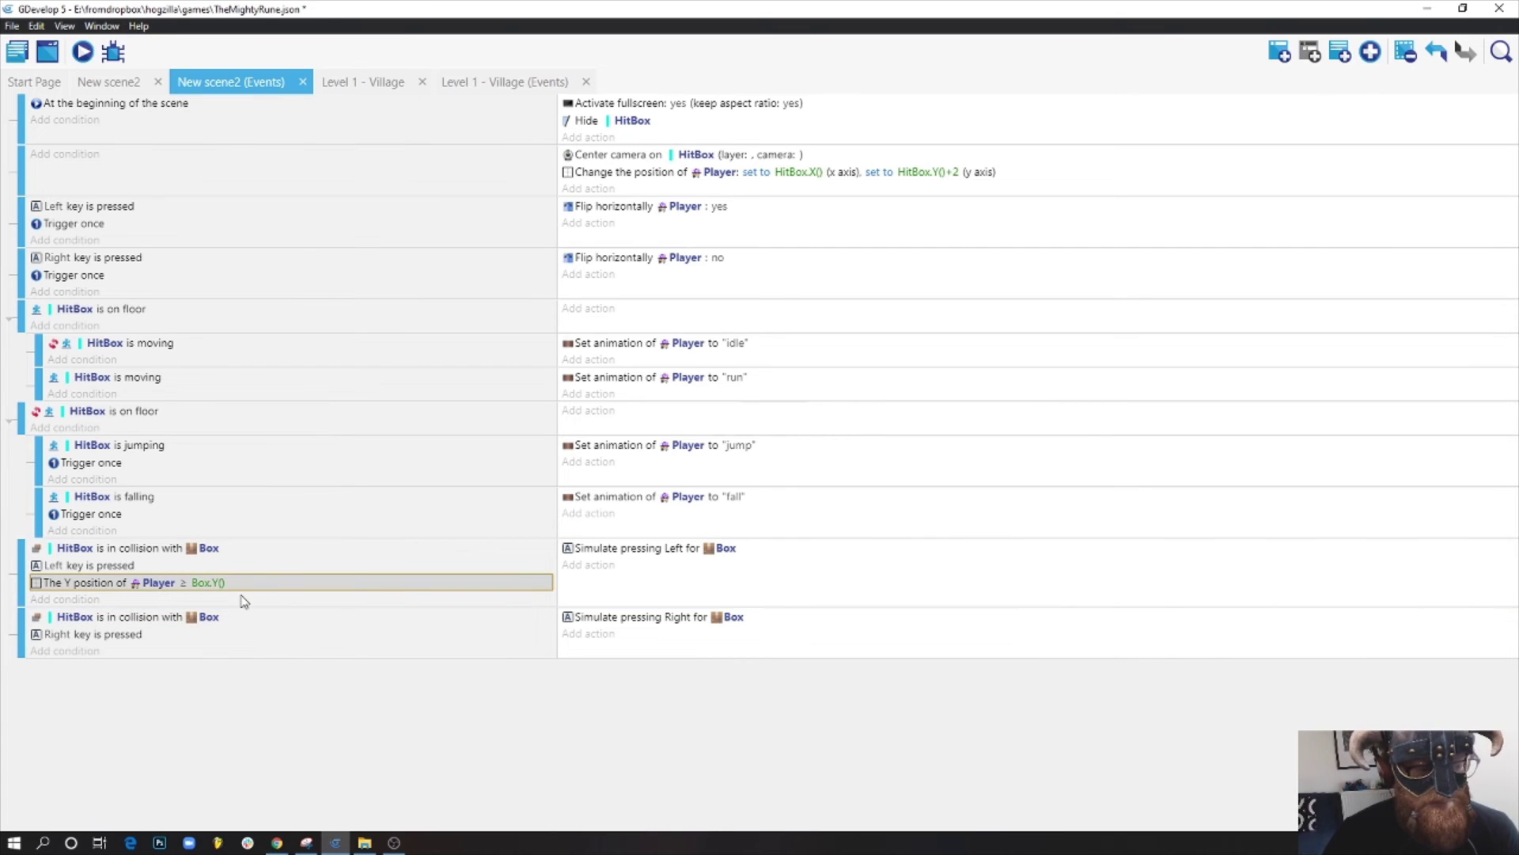
pyautogui.click(122, 652)
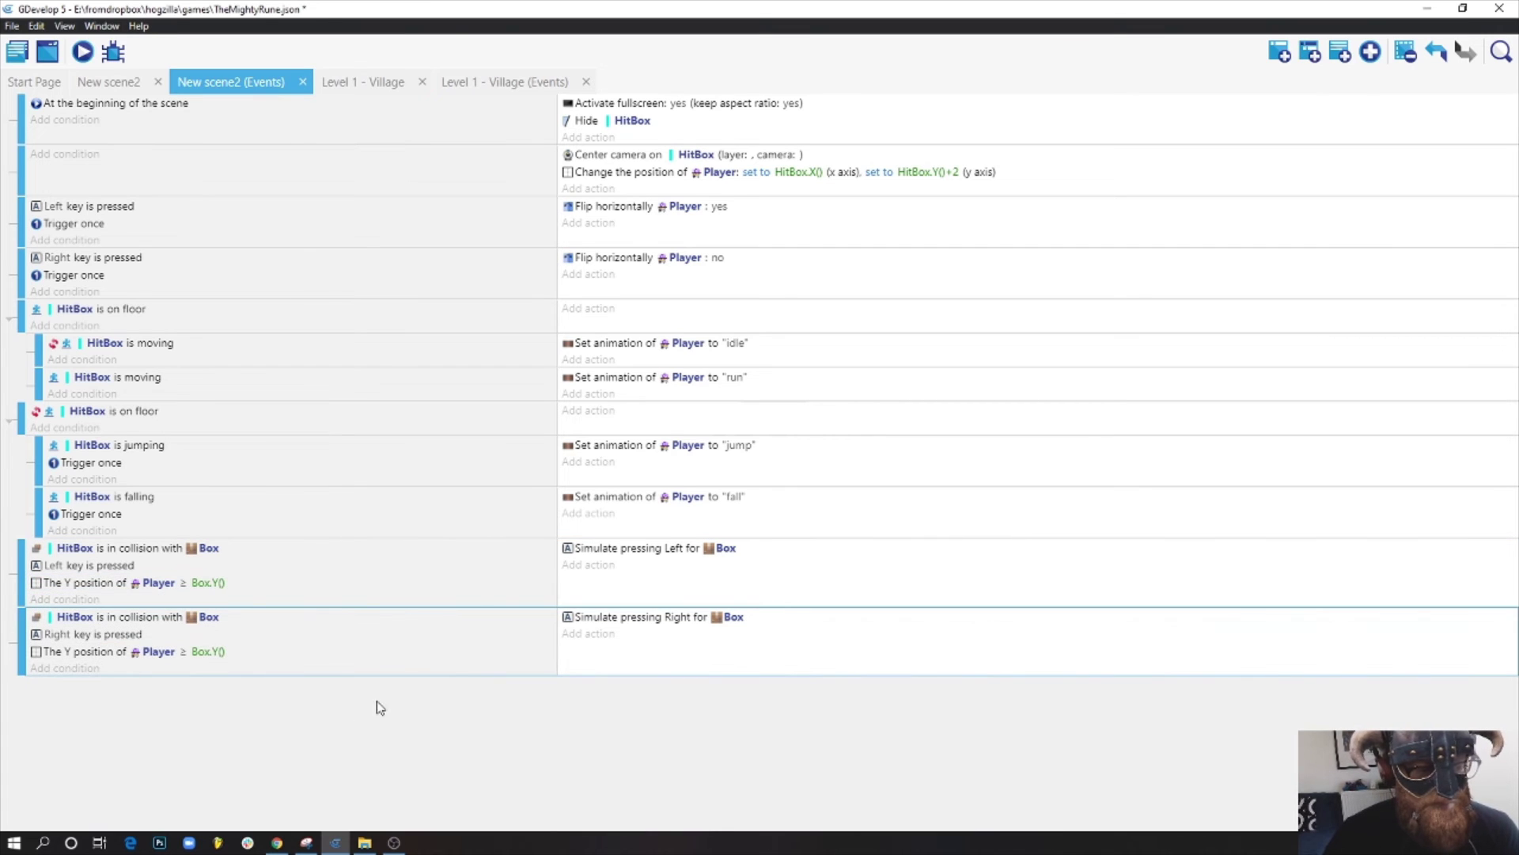
# - Preview the scene and test pushing the box along the ground in both directions, jumping between pushes
pyautogui.click(82, 52)
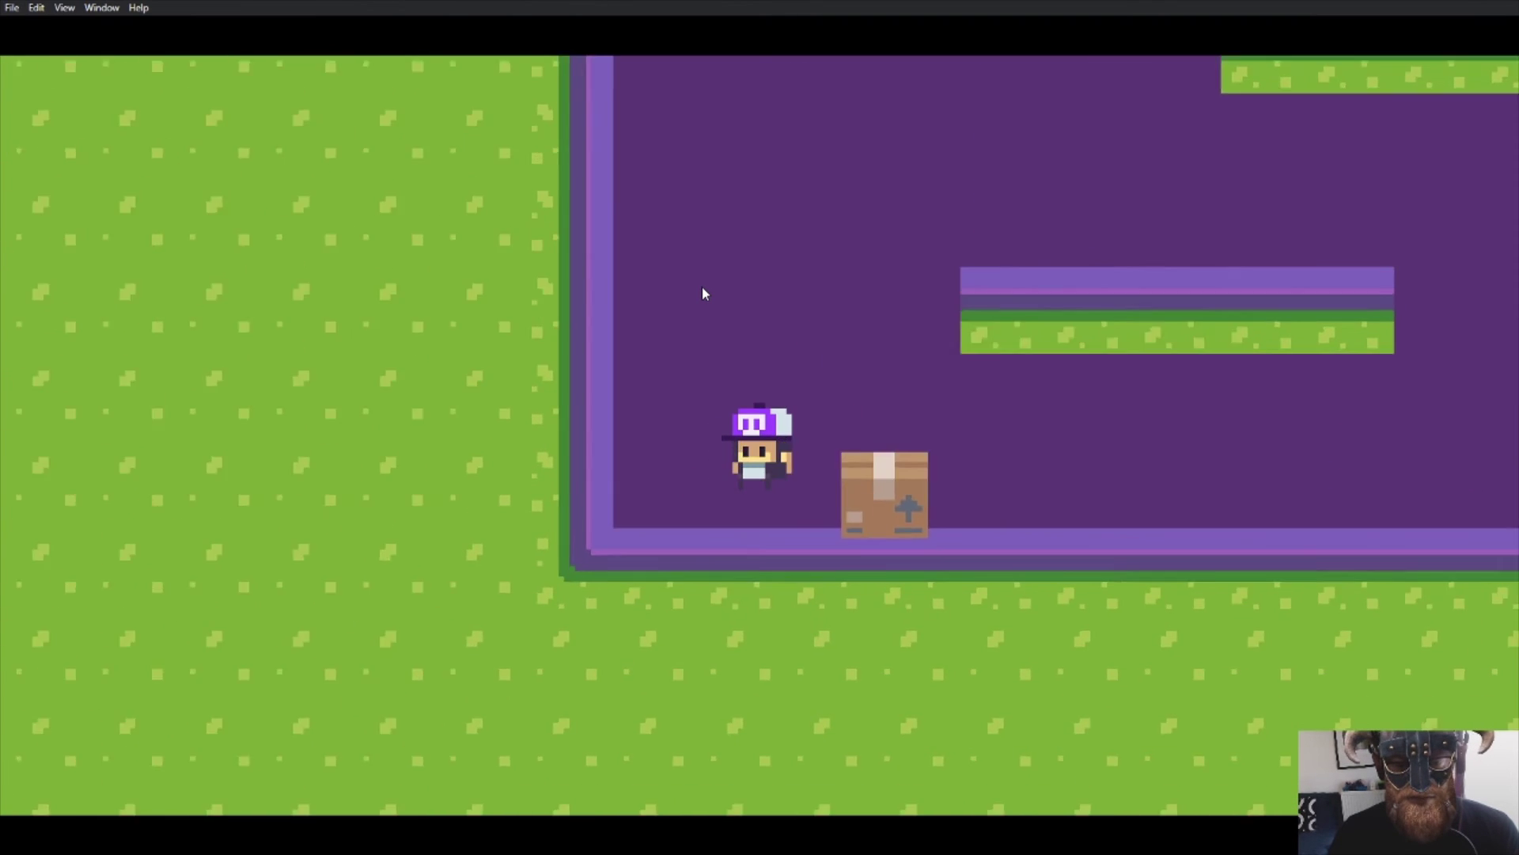
pyautogui.press('Right')
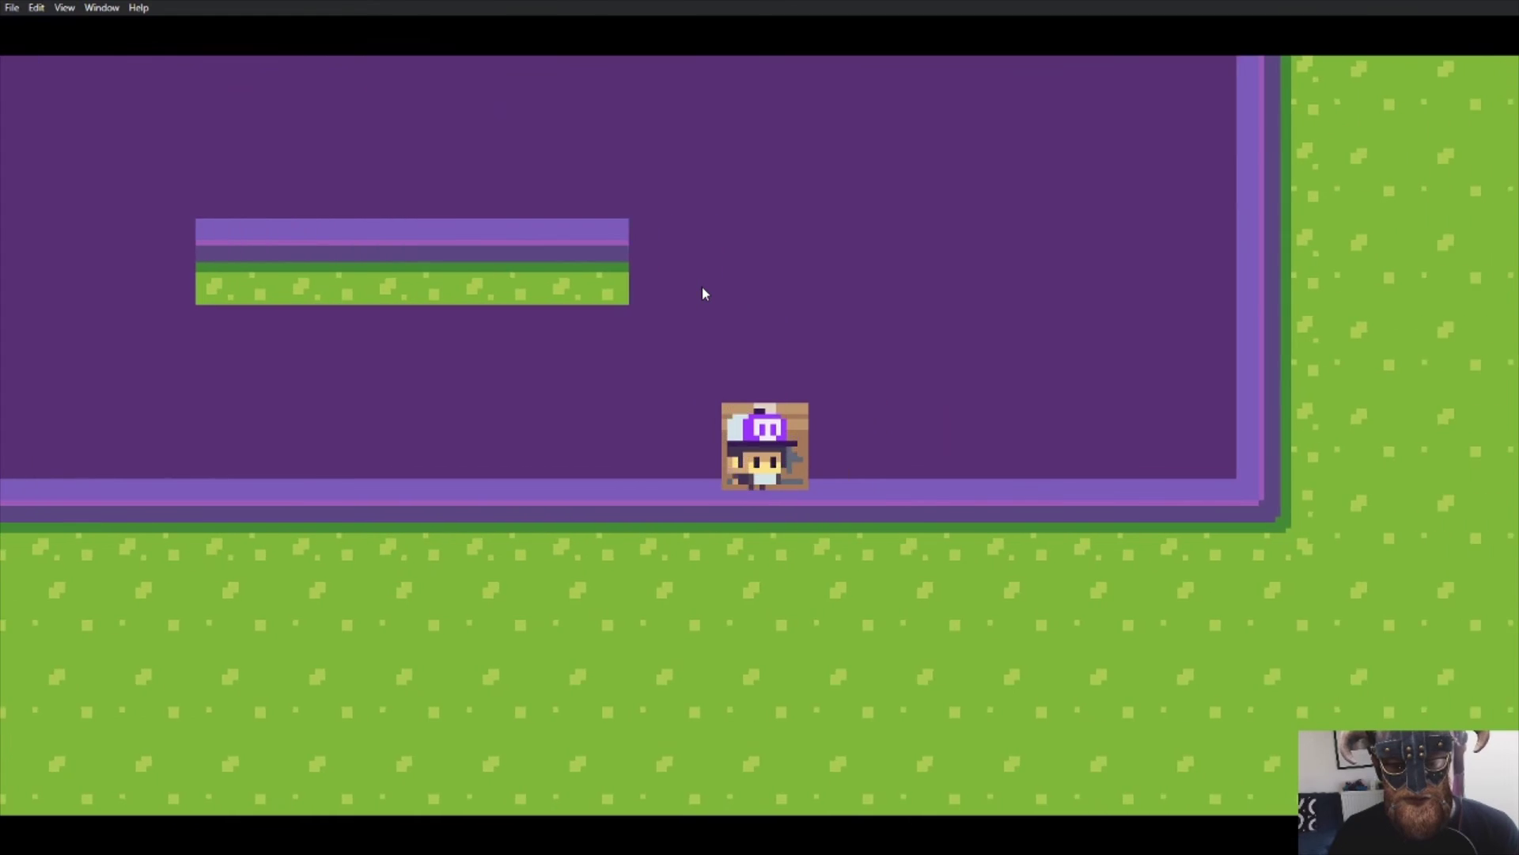
pyautogui.press('space')
pyautogui.press('Left')
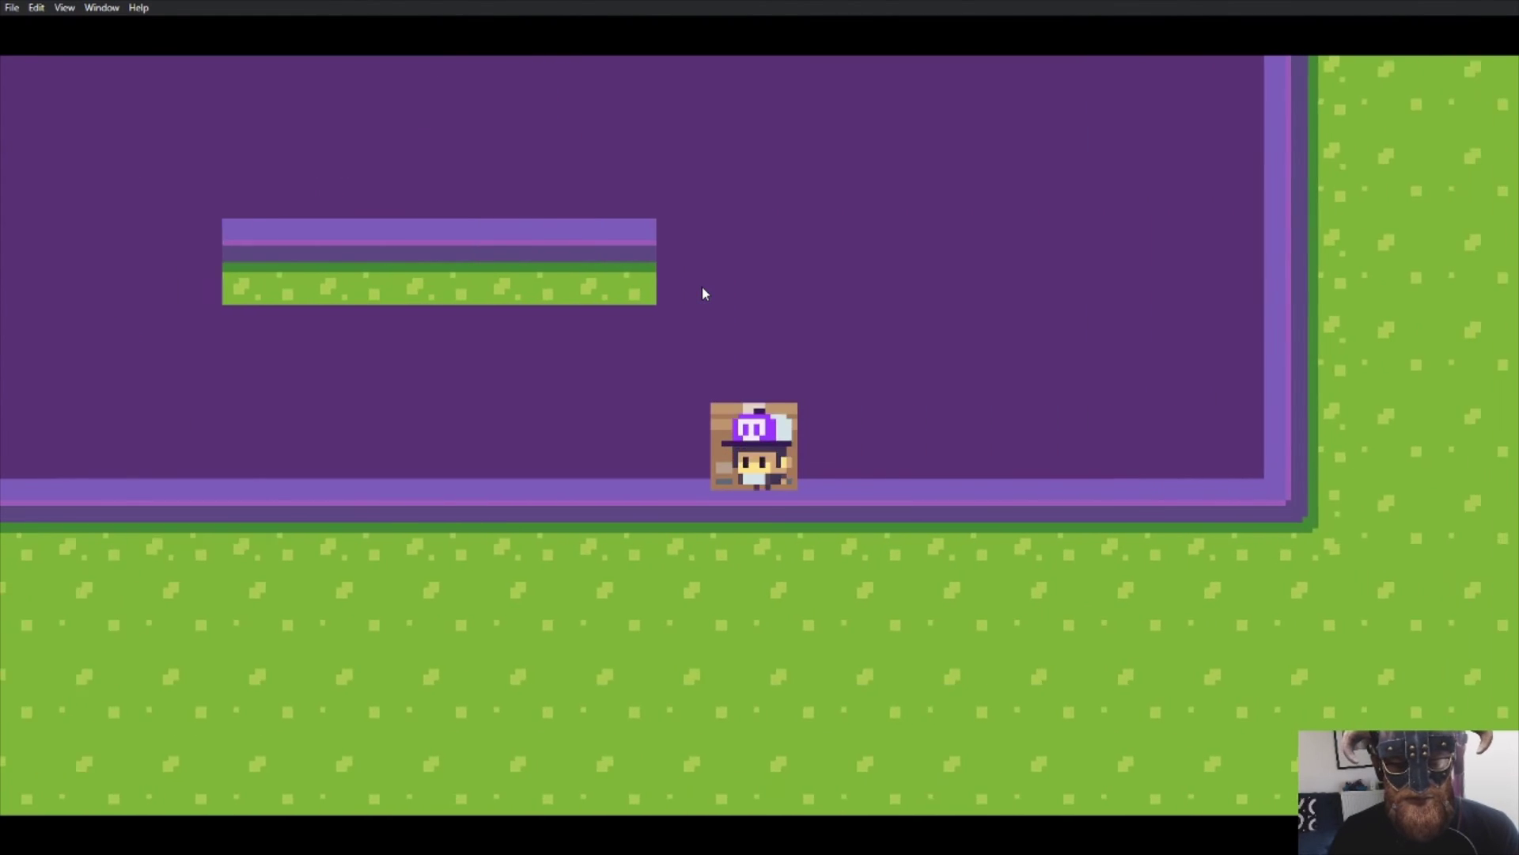
pyautogui.press('space')
pyautogui.press('Left')
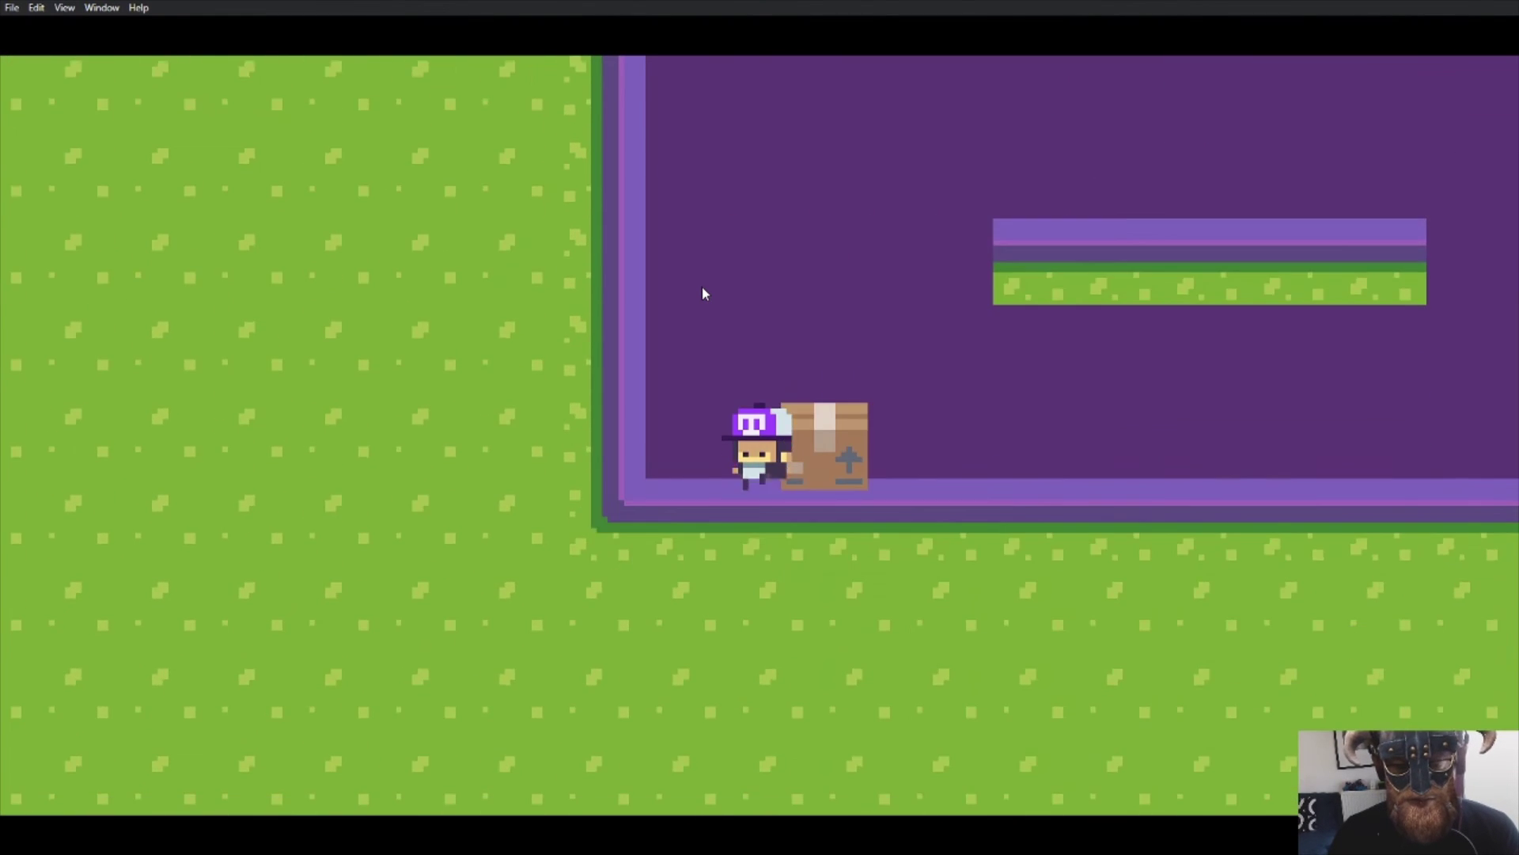
pyautogui.press('space')
pyautogui.press('Right')
pyautogui.press('Left')
pyautogui.press('Right')
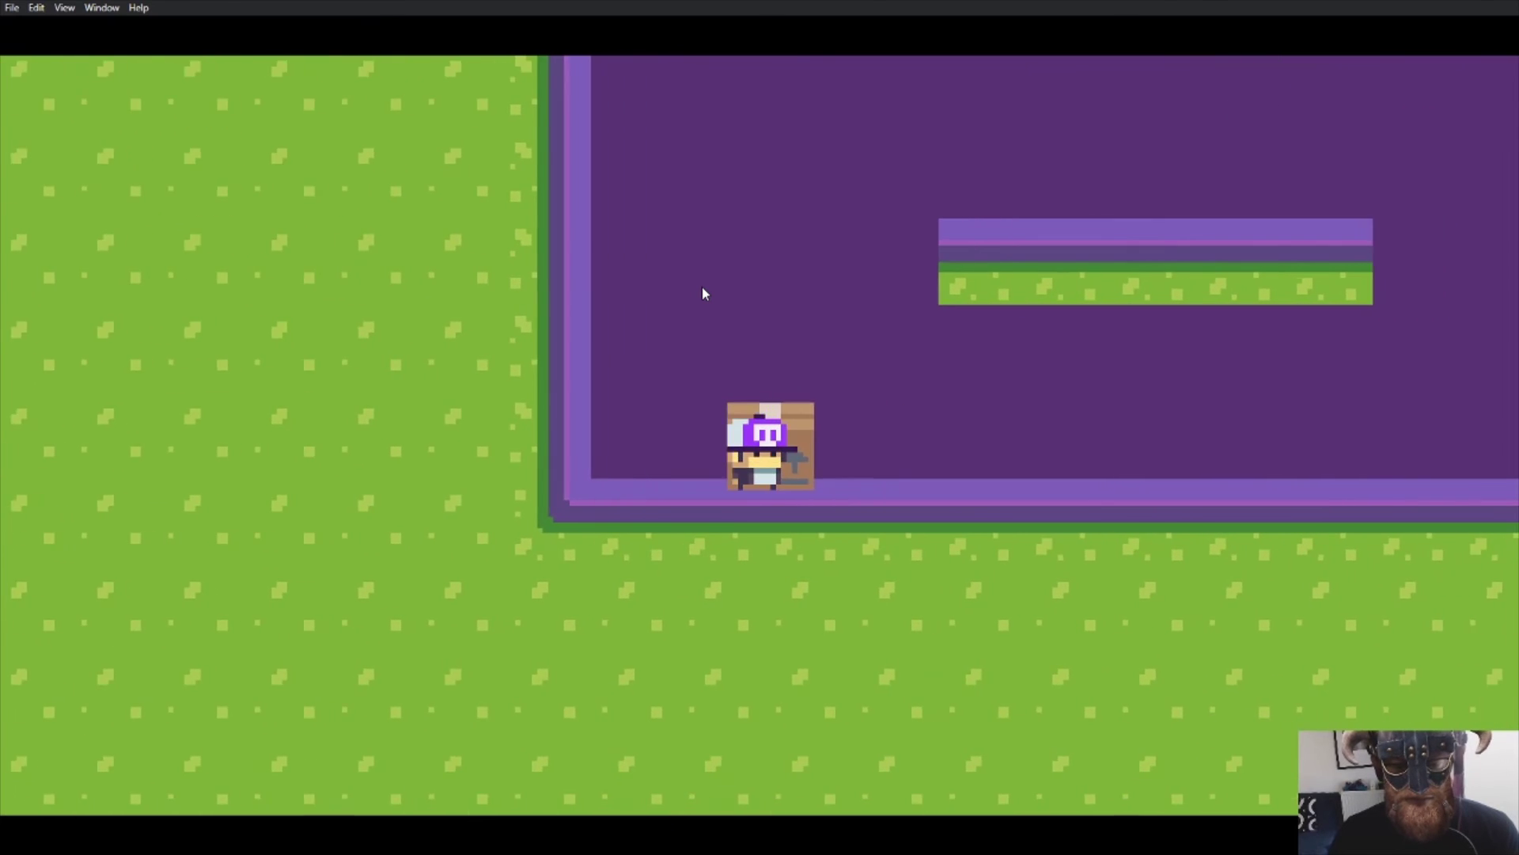
pyautogui.press('Right')
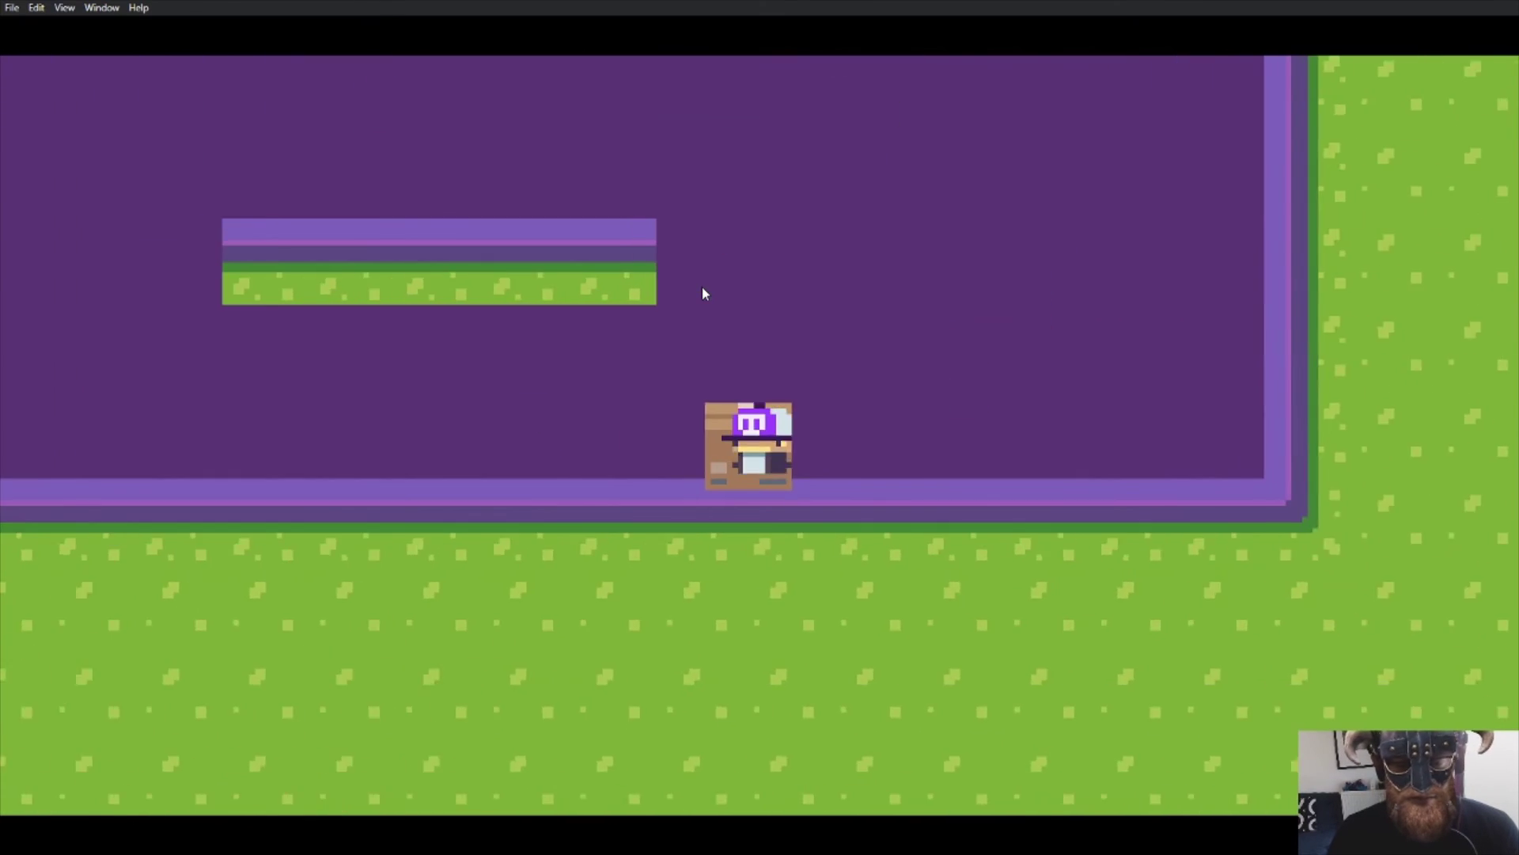
# - Test the box repeatedly by alternating left and right pushes with jumps over it below the lowest platform
pyautogui.press('Left')
pyautogui.press('space')
pyautogui.press('Right')
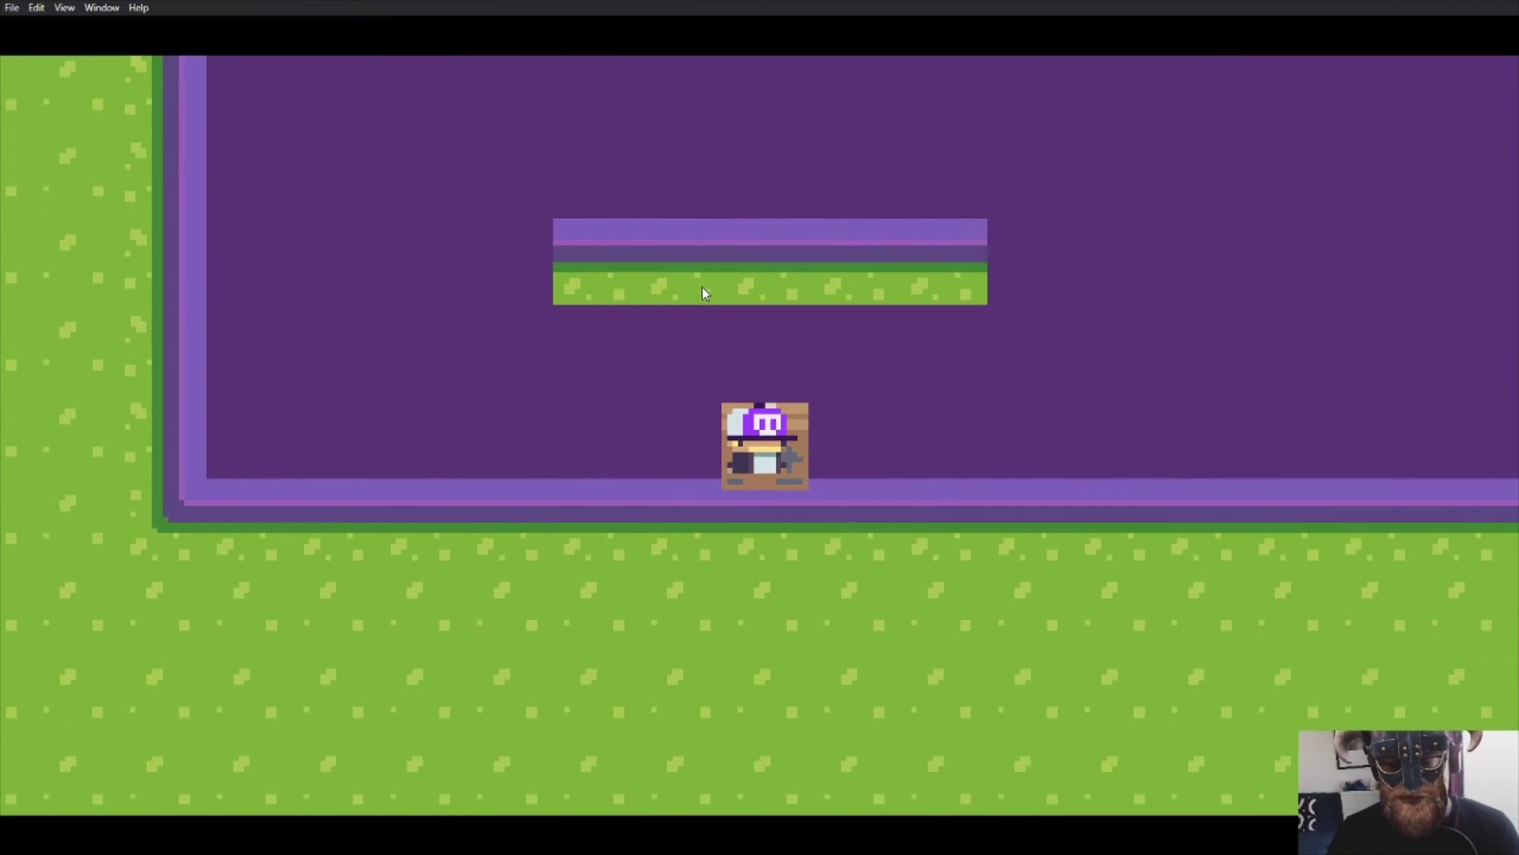
pyautogui.press('Right')
pyautogui.press('space')
pyautogui.press('Left')
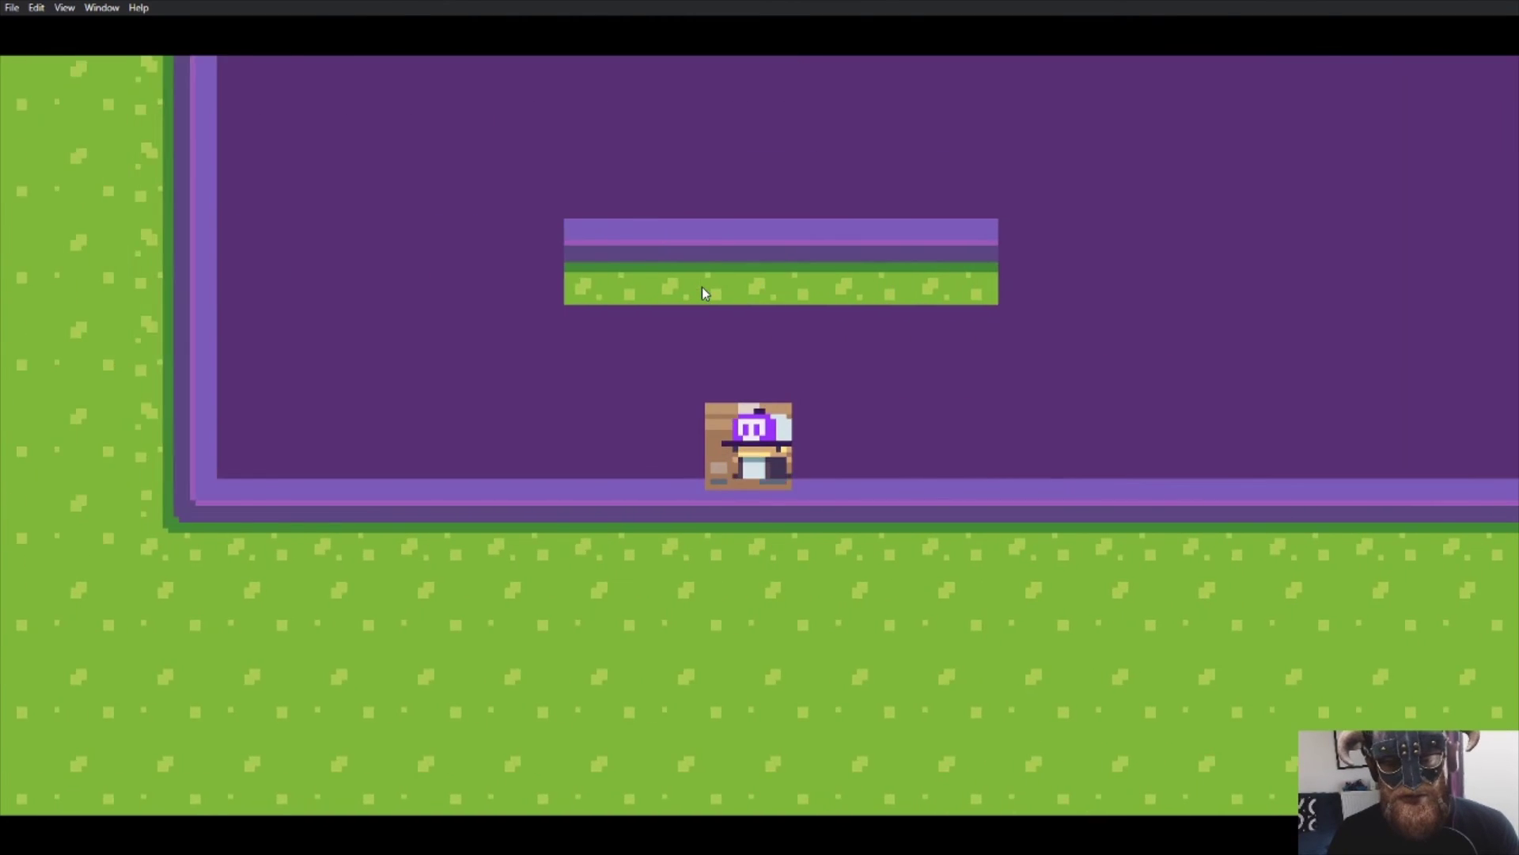
pyautogui.press('Left')
pyautogui.press('space')
pyautogui.press('Right')
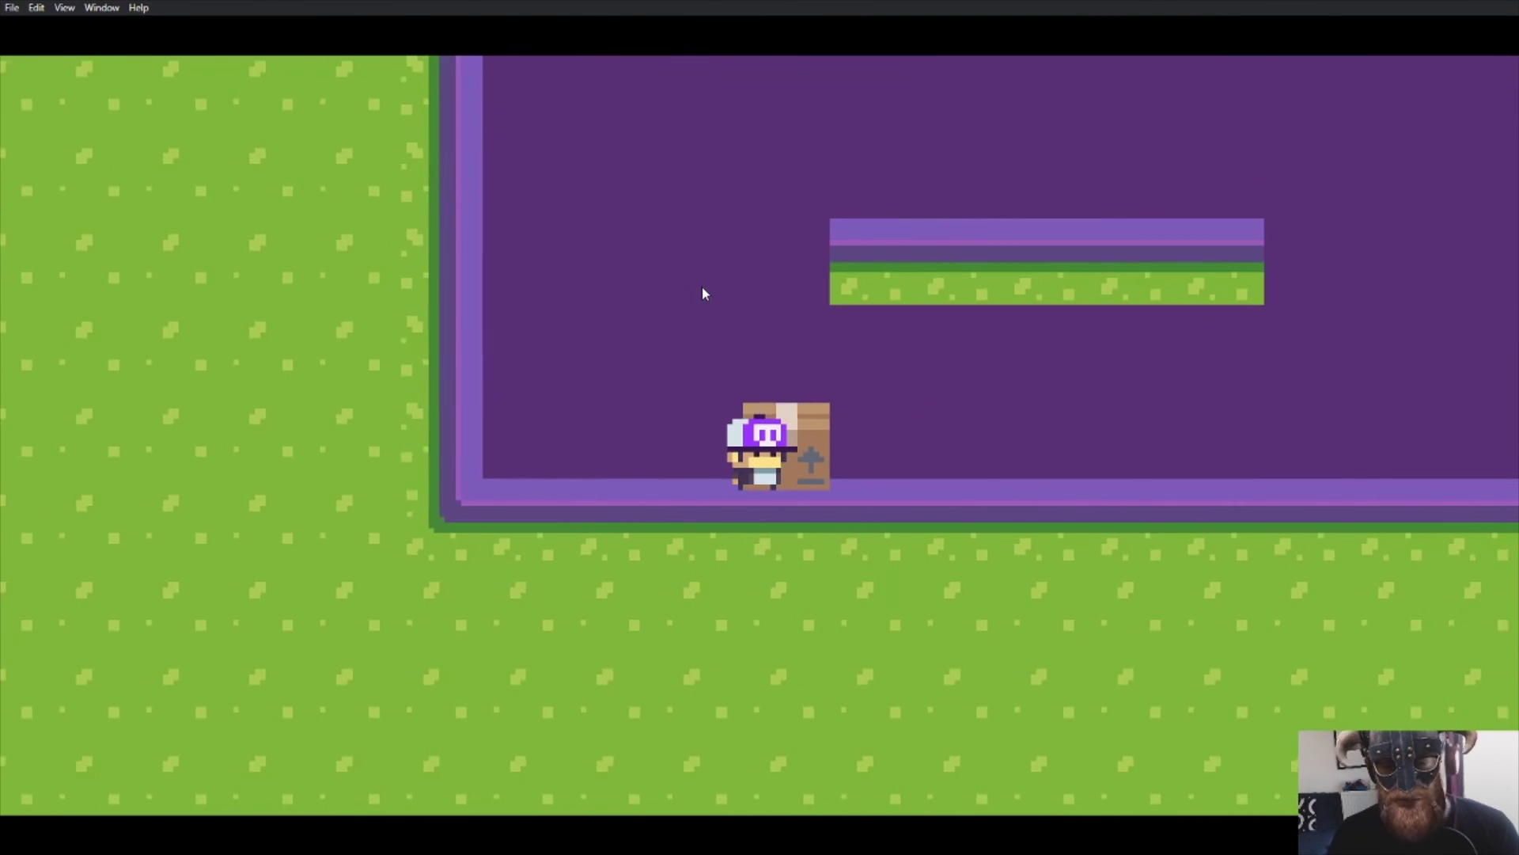
pyautogui.press('Right')
pyautogui.press('space')
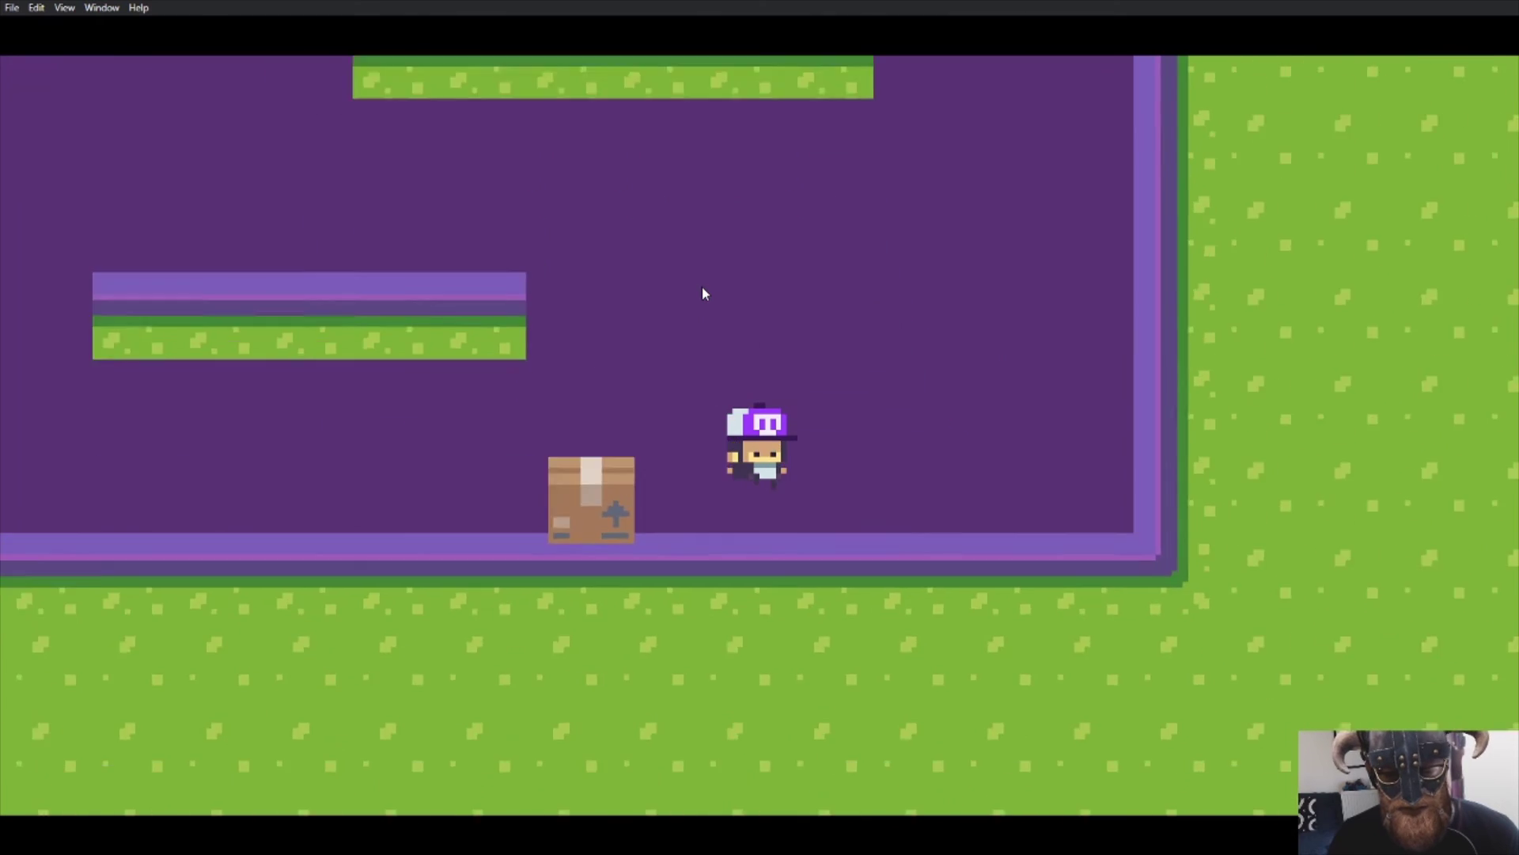
pyautogui.press('Left')
pyautogui.press('space')
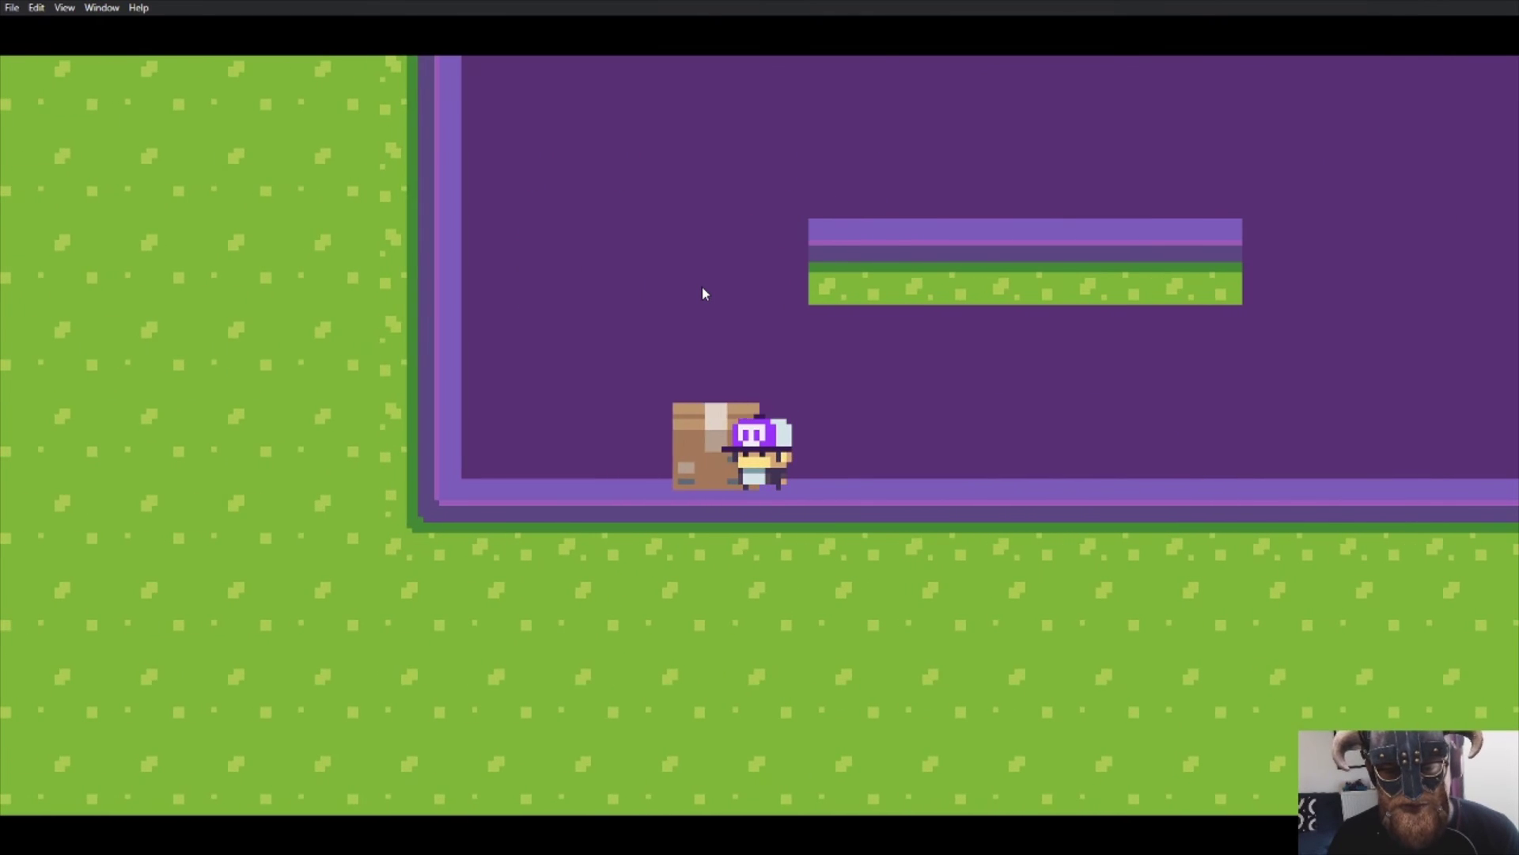
pyautogui.press('space')
pyautogui.press('Left')
pyautogui.press('Right')
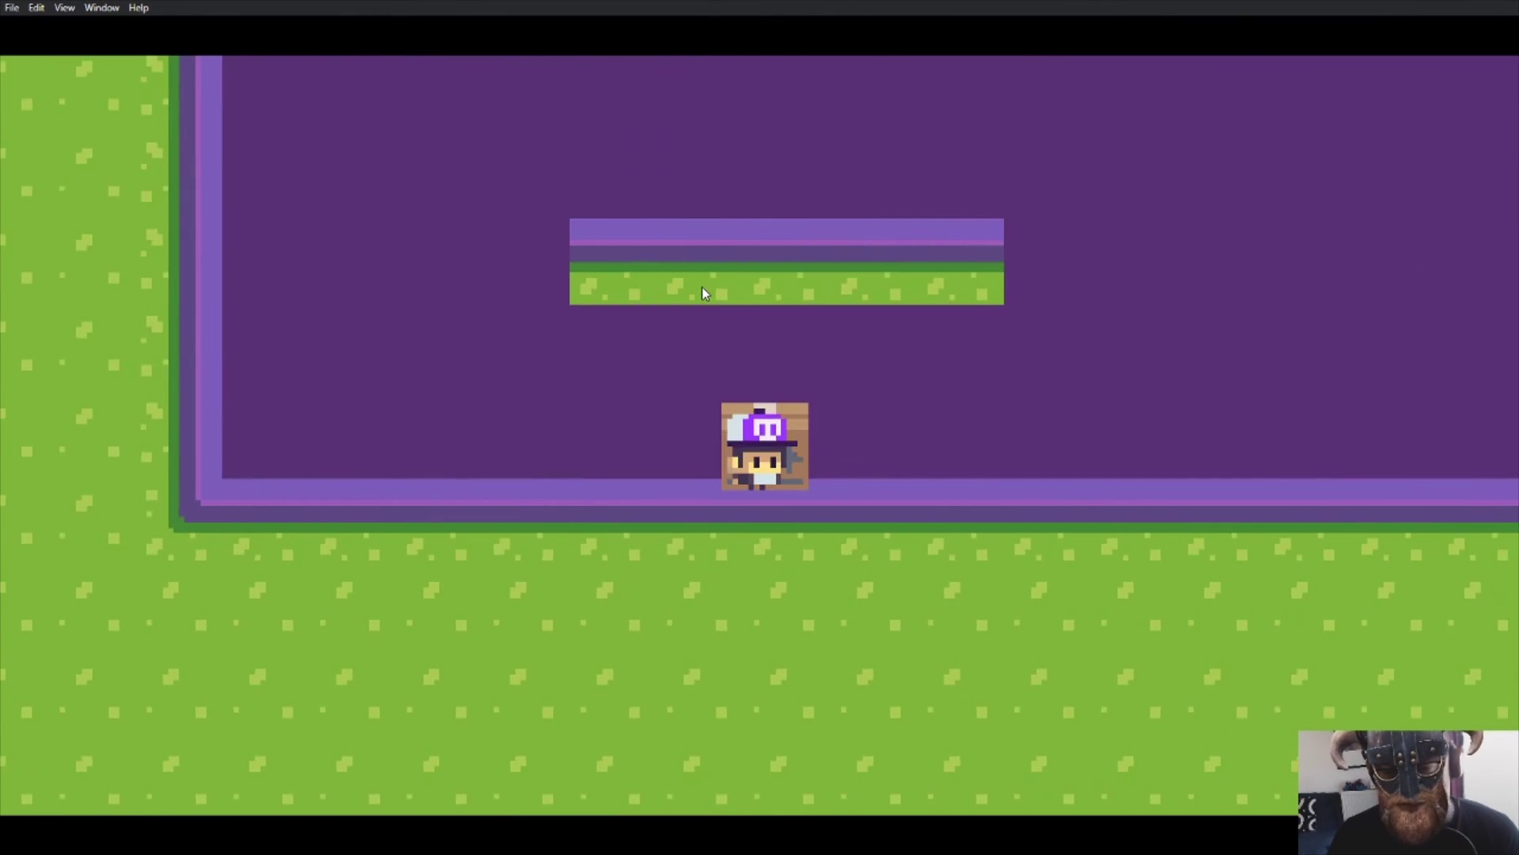
pyautogui.press('Right')
pyautogui.press('space')
pyautogui.press('Left')
pyautogui.press('space')
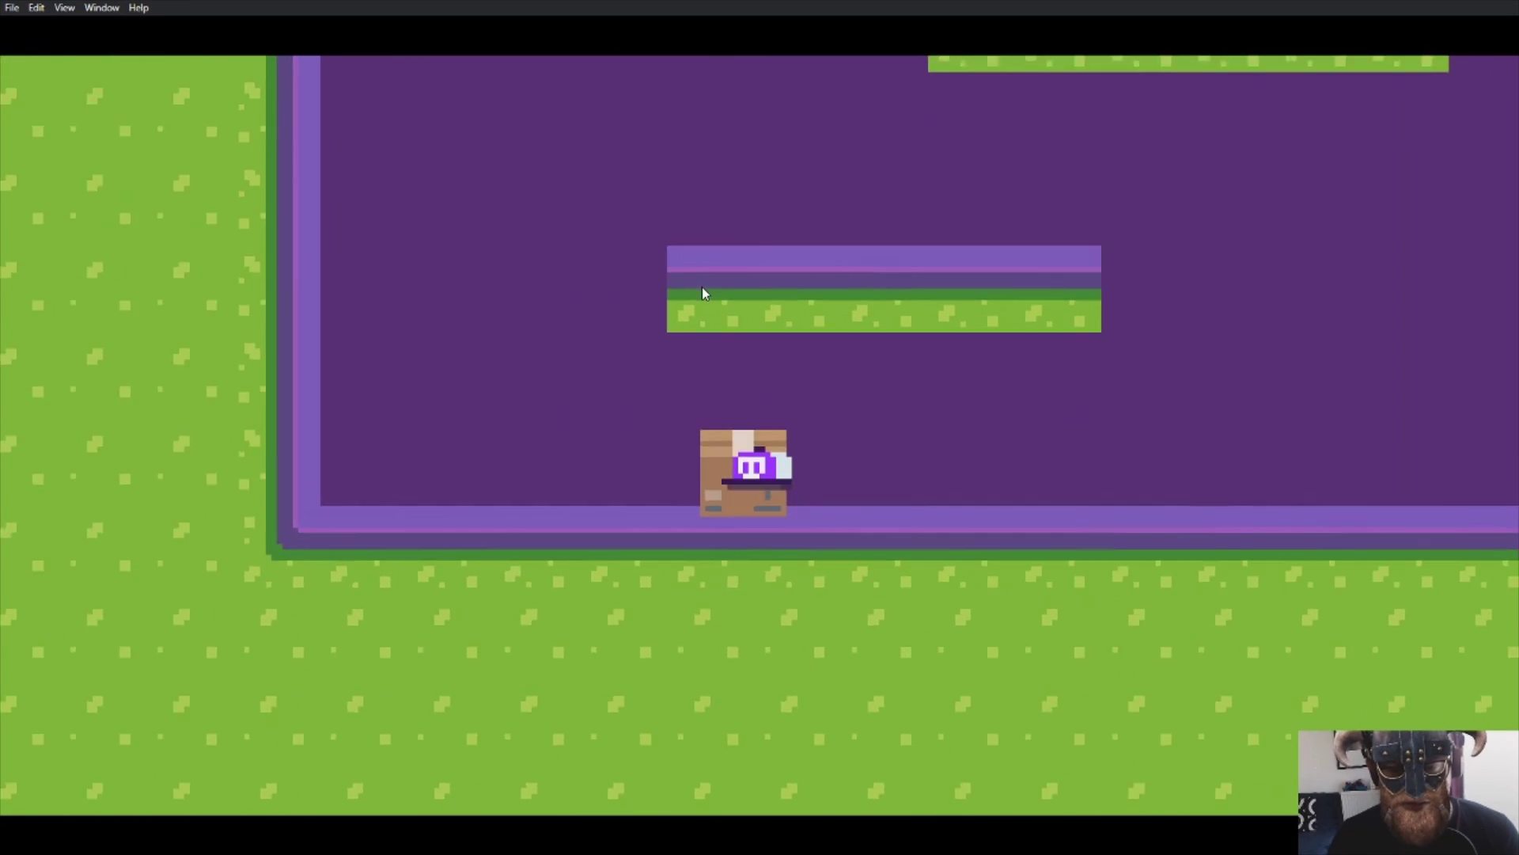
pyautogui.press('Left')
pyautogui.press('space')
pyautogui.press('Right')
pyautogui.press('Left')
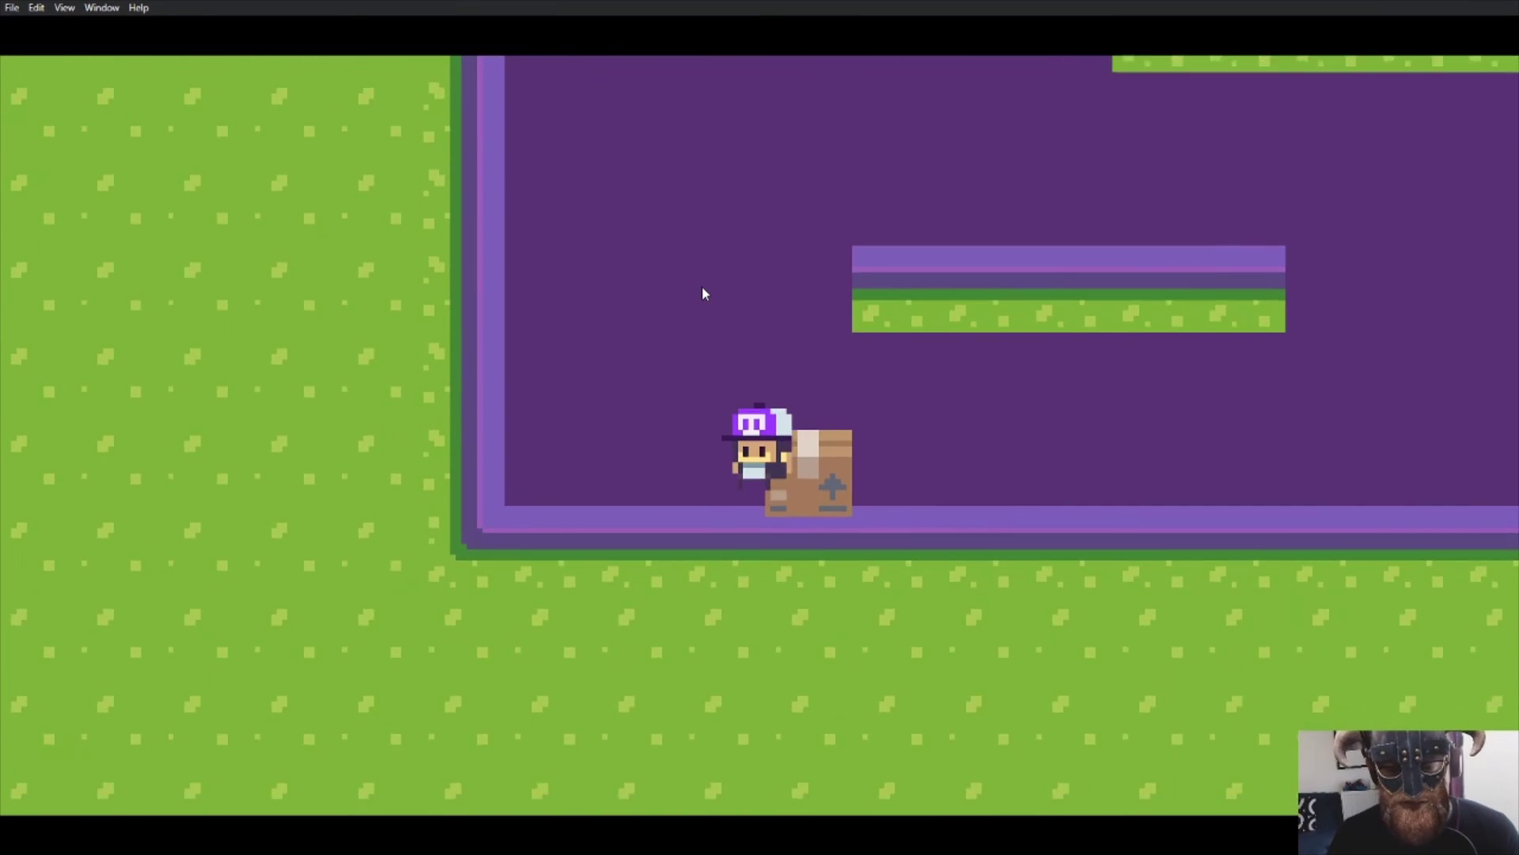
# - Test jumping the player above the lowest platform and over the box while running between the side walls
pyautogui.press('space')
pyautogui.press('Right')
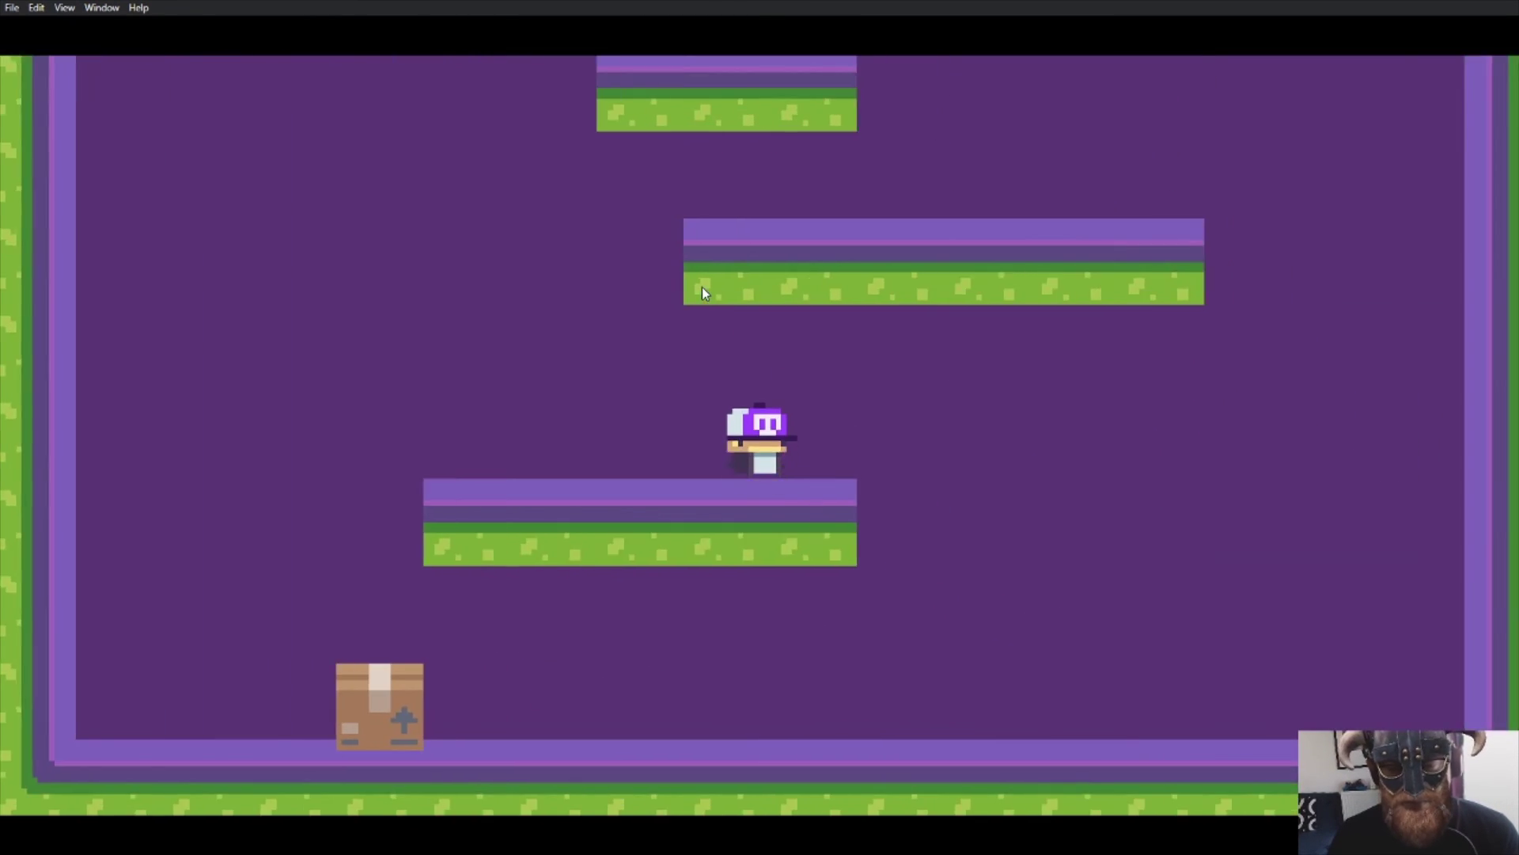
pyautogui.press('Left')
pyautogui.press('space')
pyautogui.press('Right')
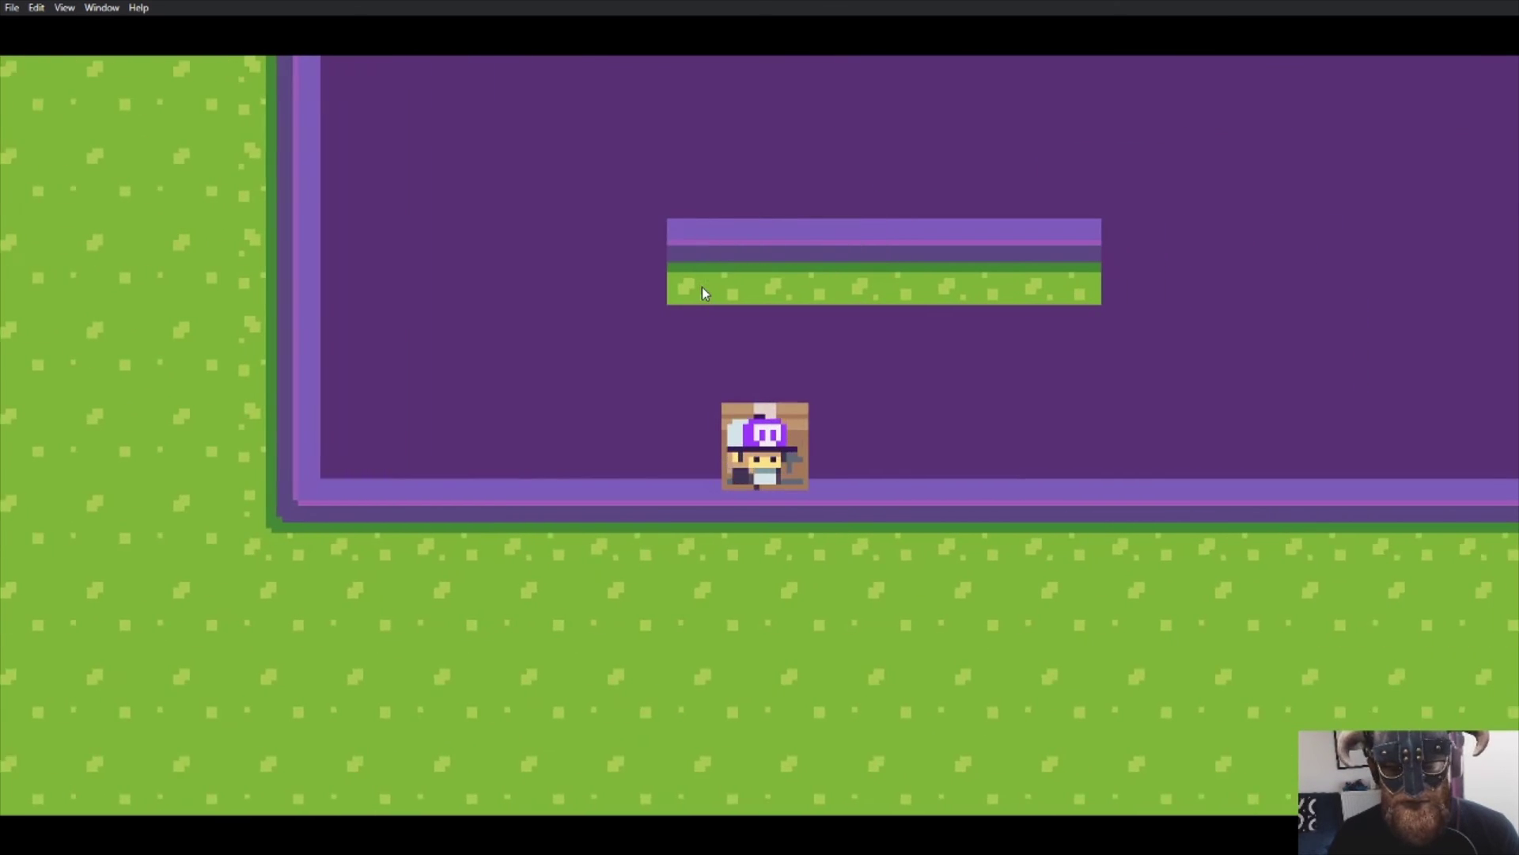
pyautogui.press('Right')
pyautogui.press('space')
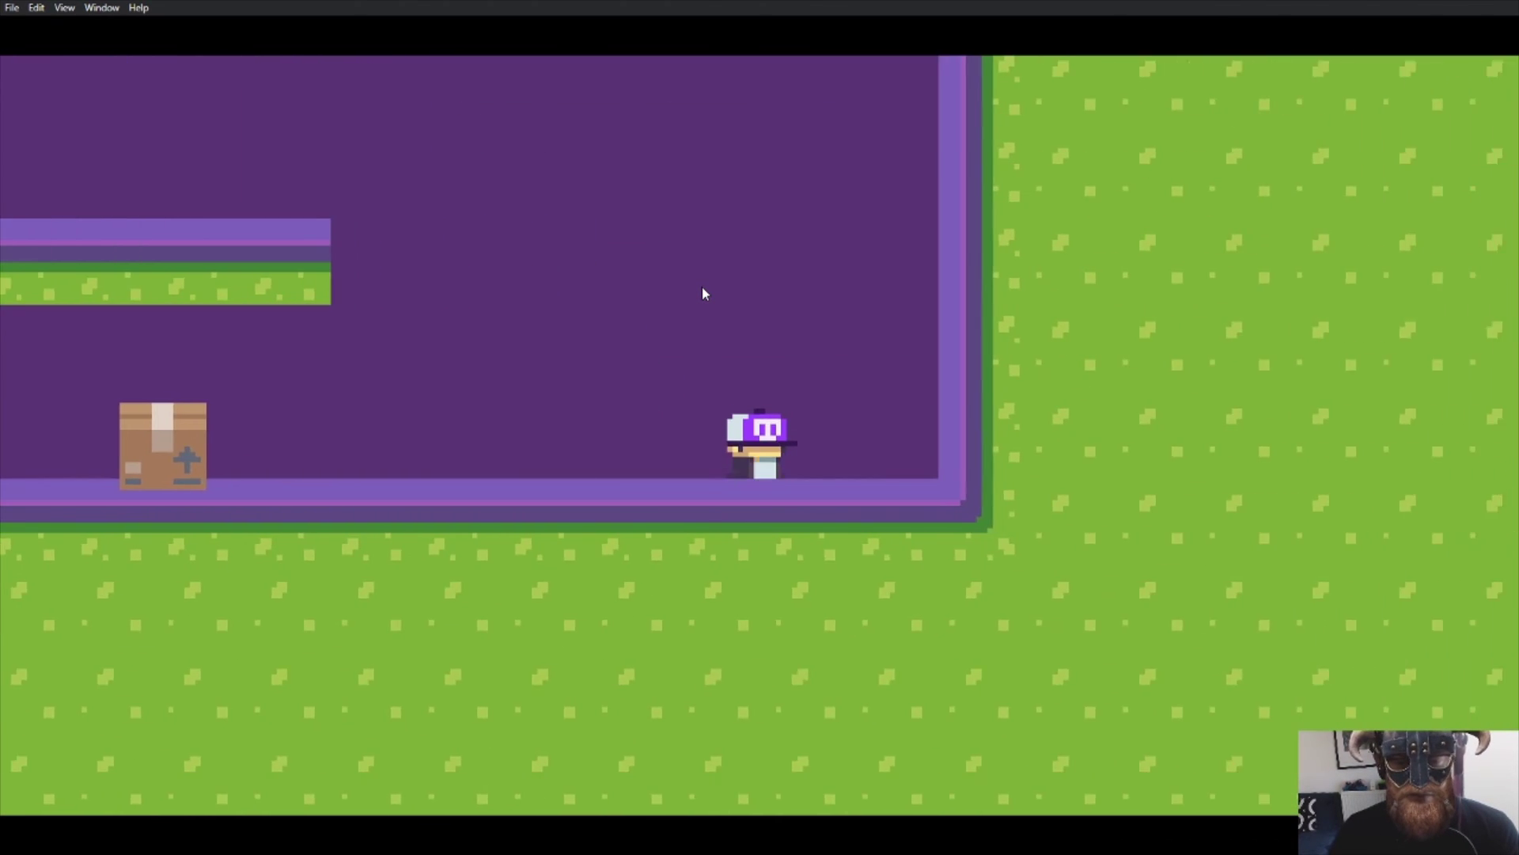
pyautogui.press('Left')
pyautogui.press('space')
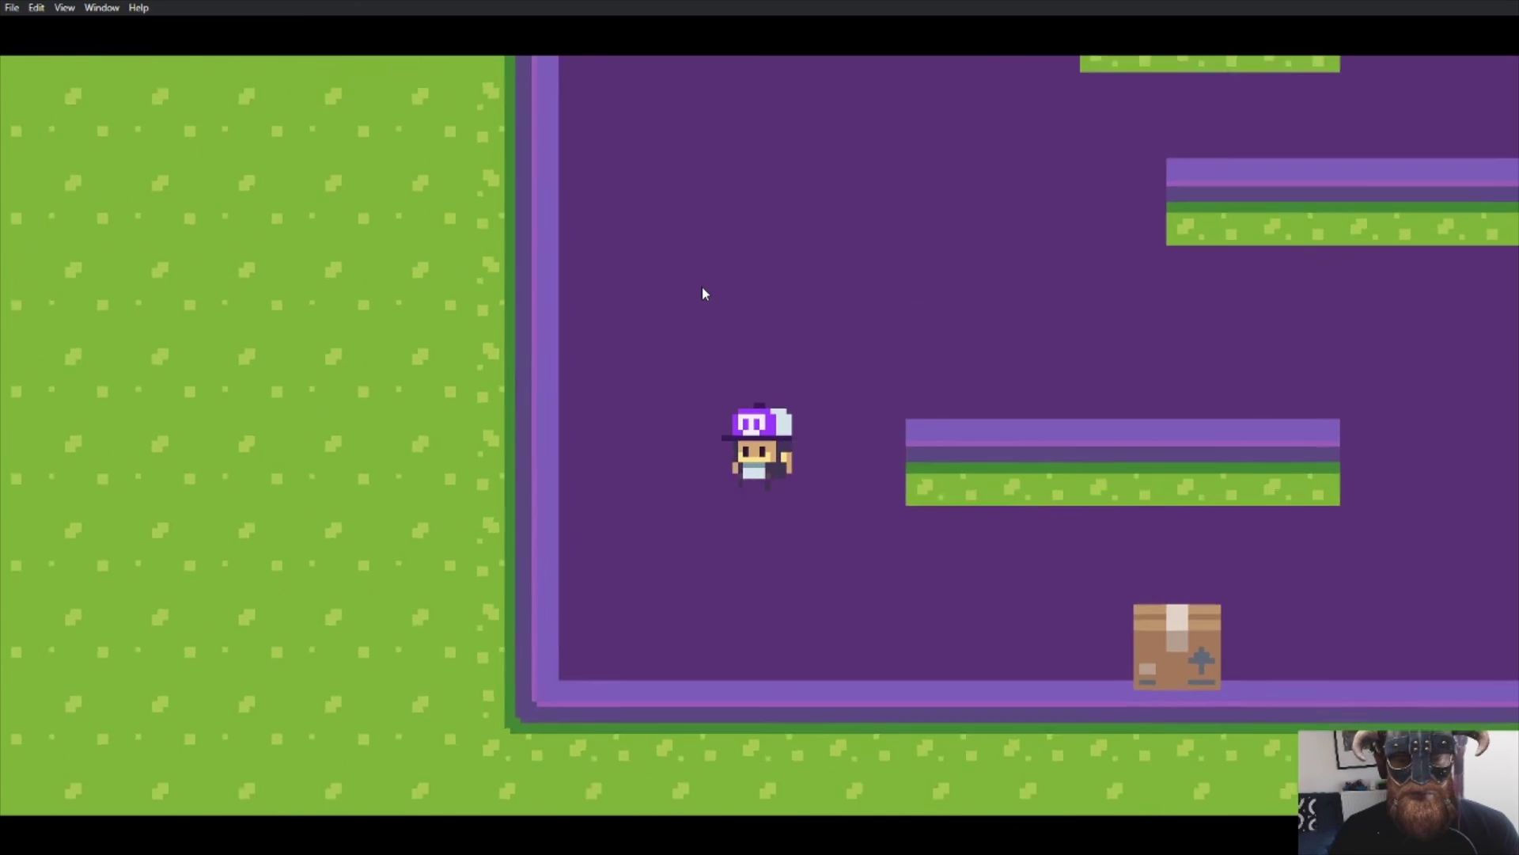
pyautogui.press('Right')
pyautogui.press('space')
pyautogui.press('Left')
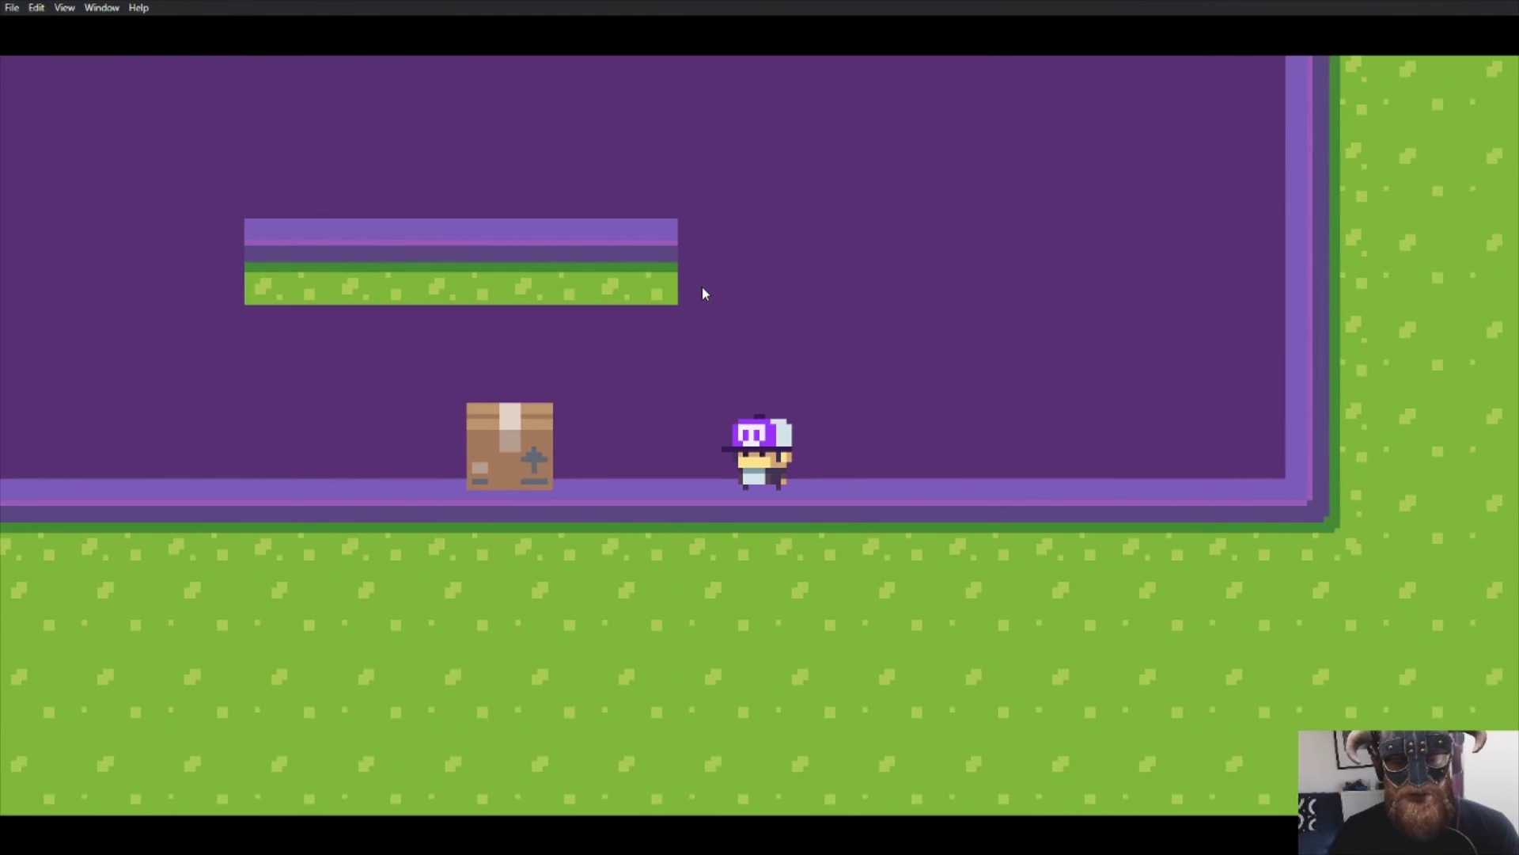
pyautogui.press('Left')
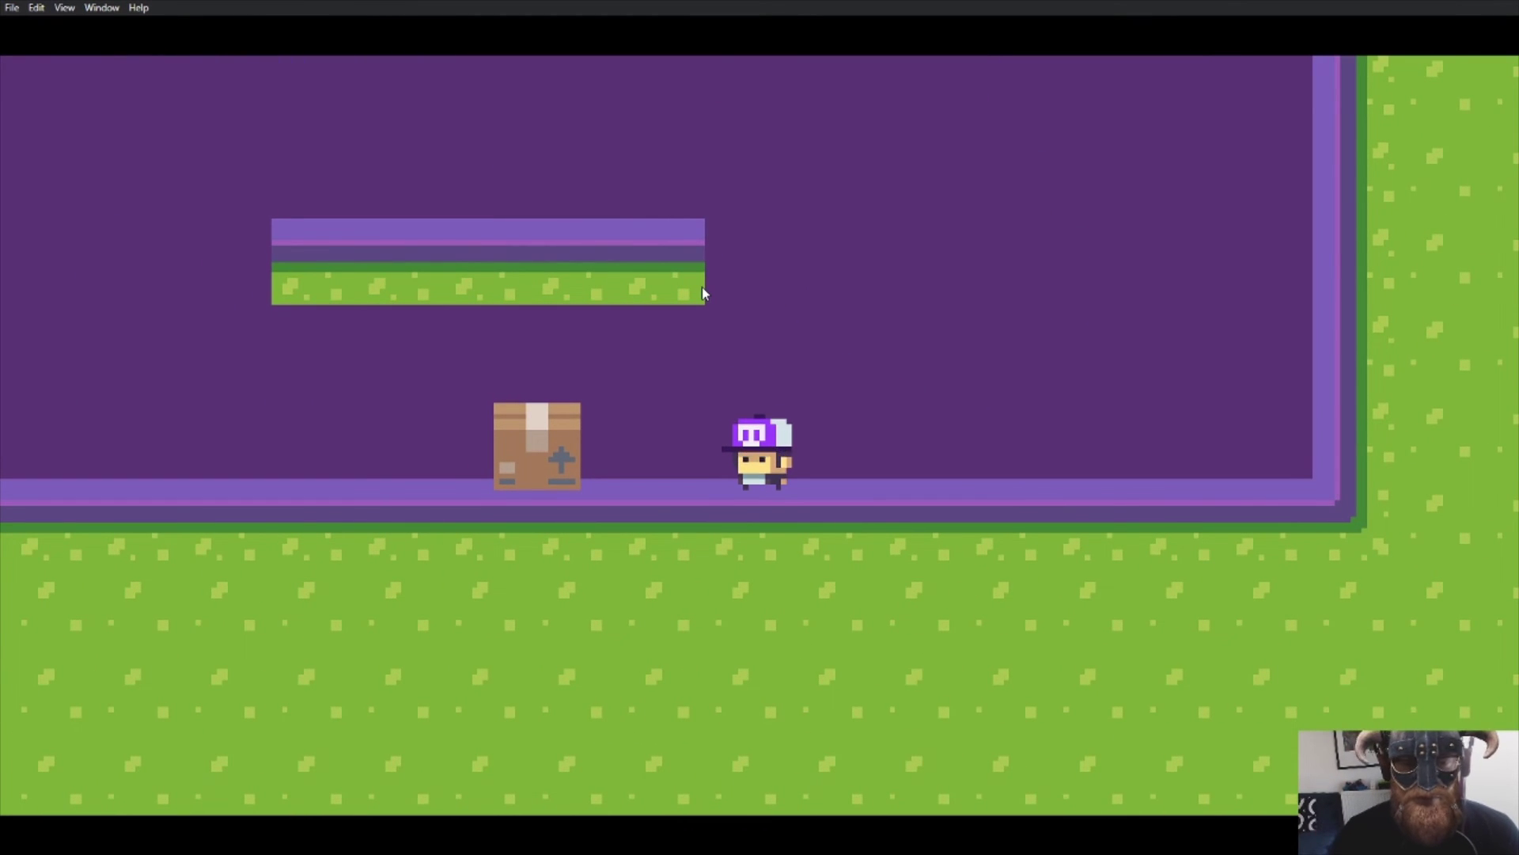
pyautogui.press('Left')
pyautogui.press('space')
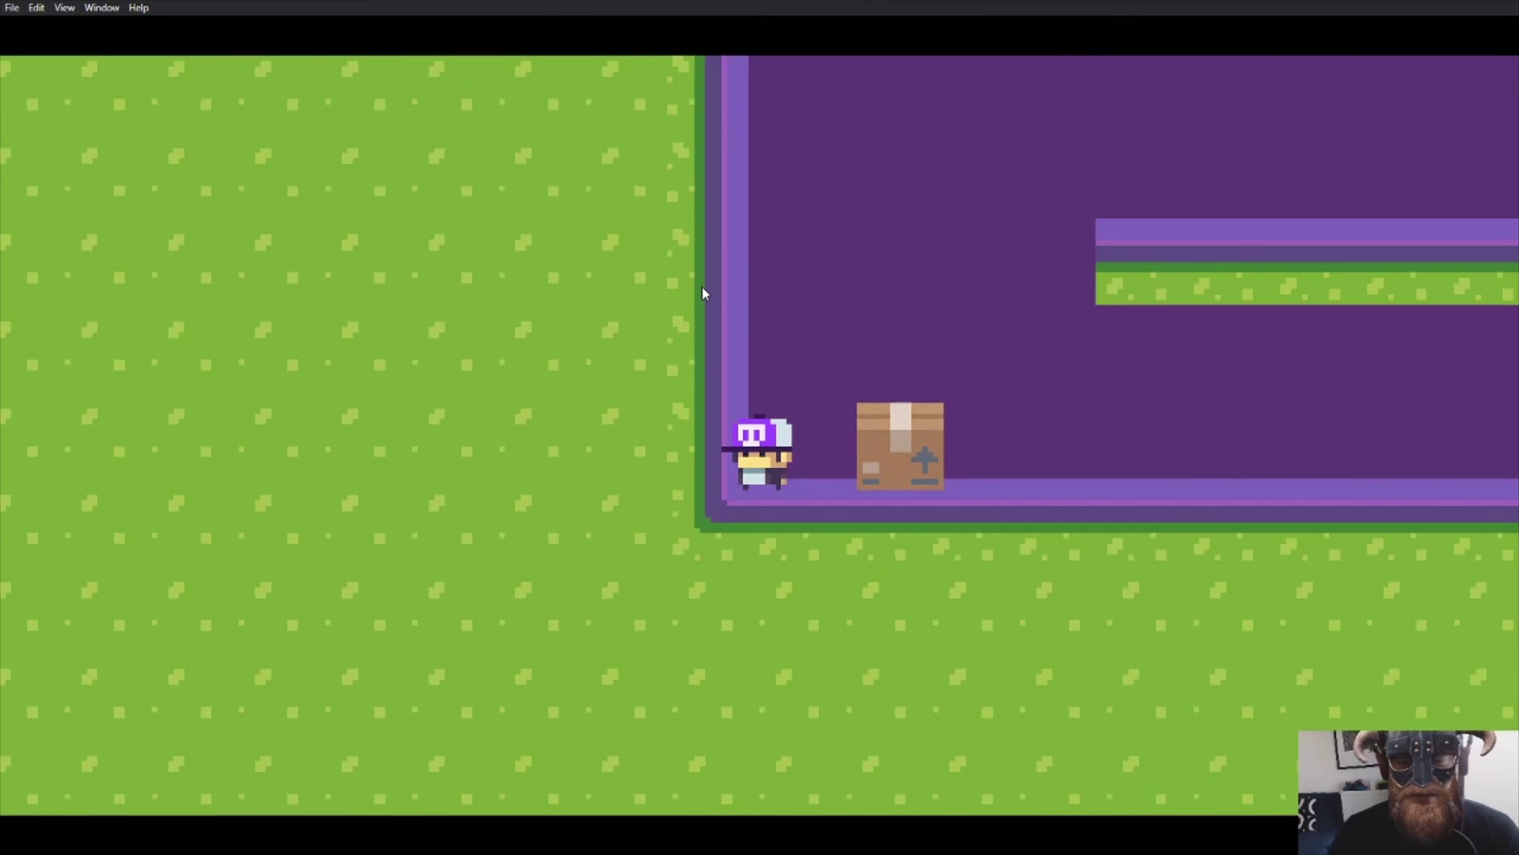
# - Test running the player between the side walls while jumping over the box from both sides
pyautogui.press('Right')
pyautogui.press('space')
pyautogui.press('Left')
pyautogui.press('Right')
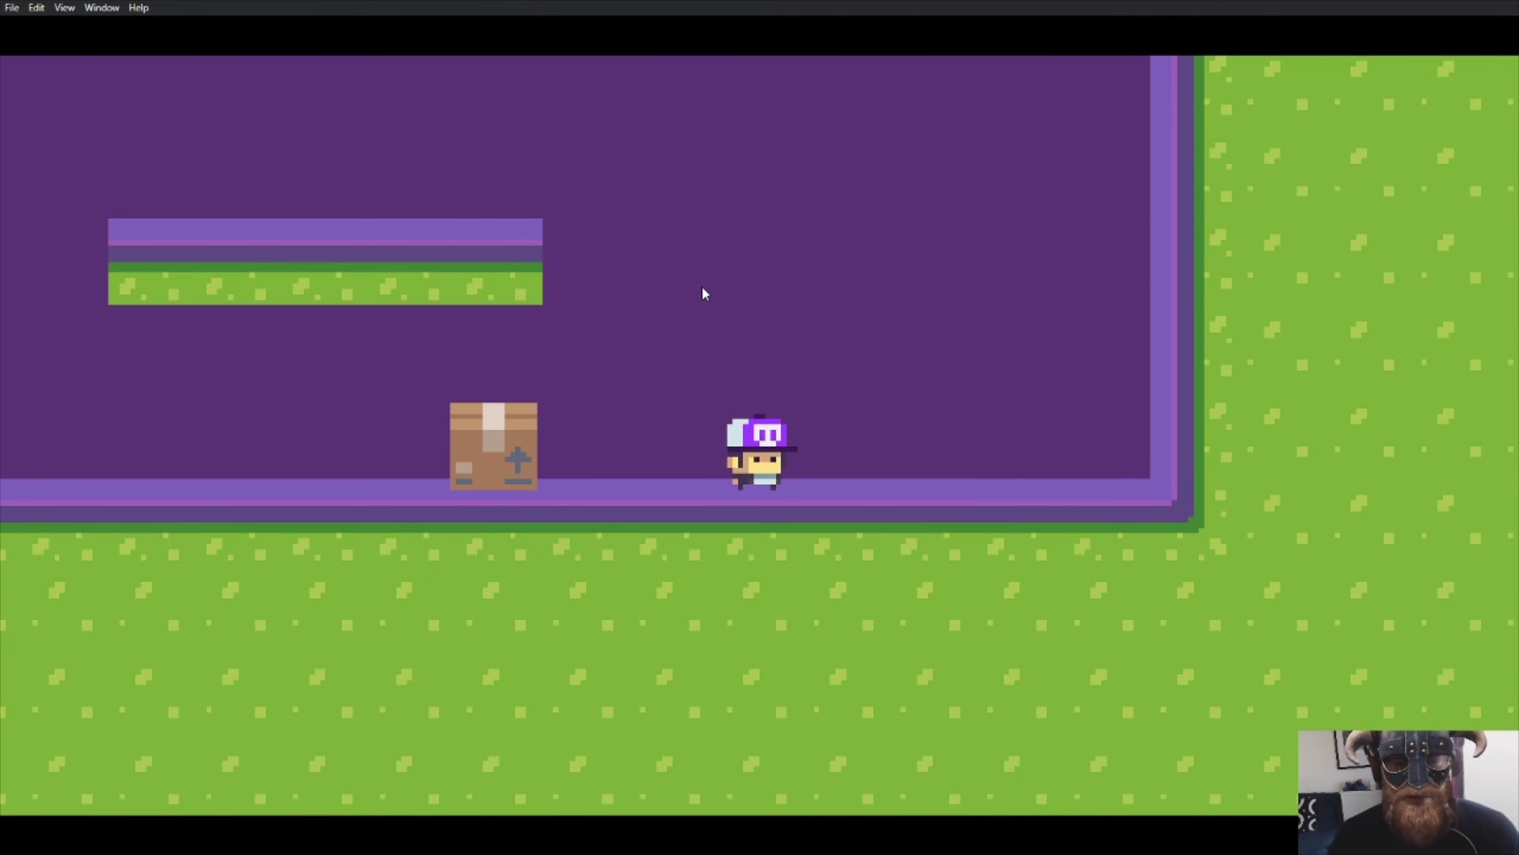
pyautogui.press('Left')
pyautogui.press('space')
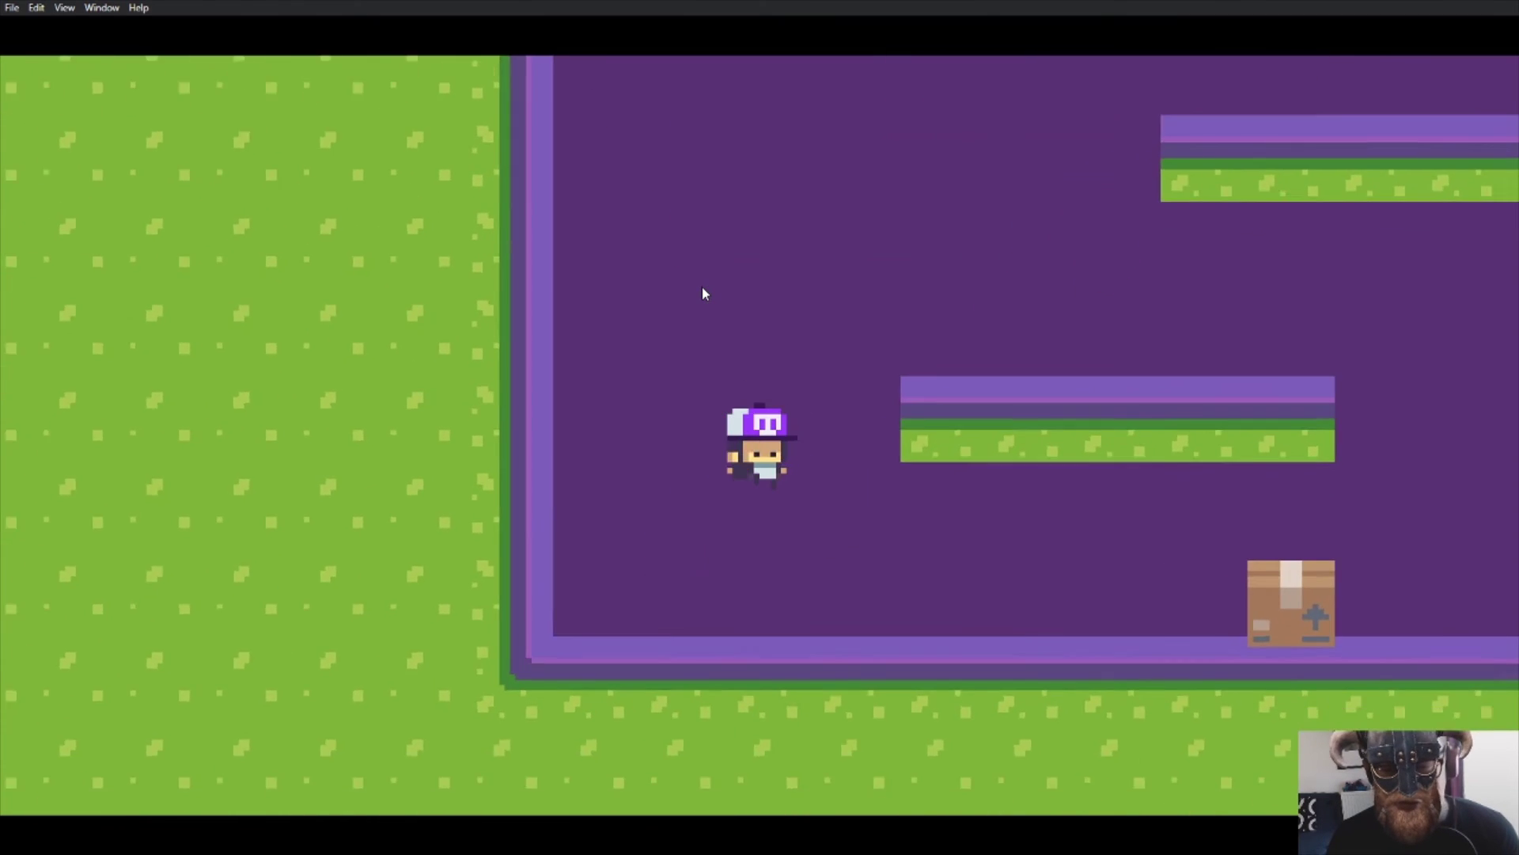
pyautogui.press('Right')
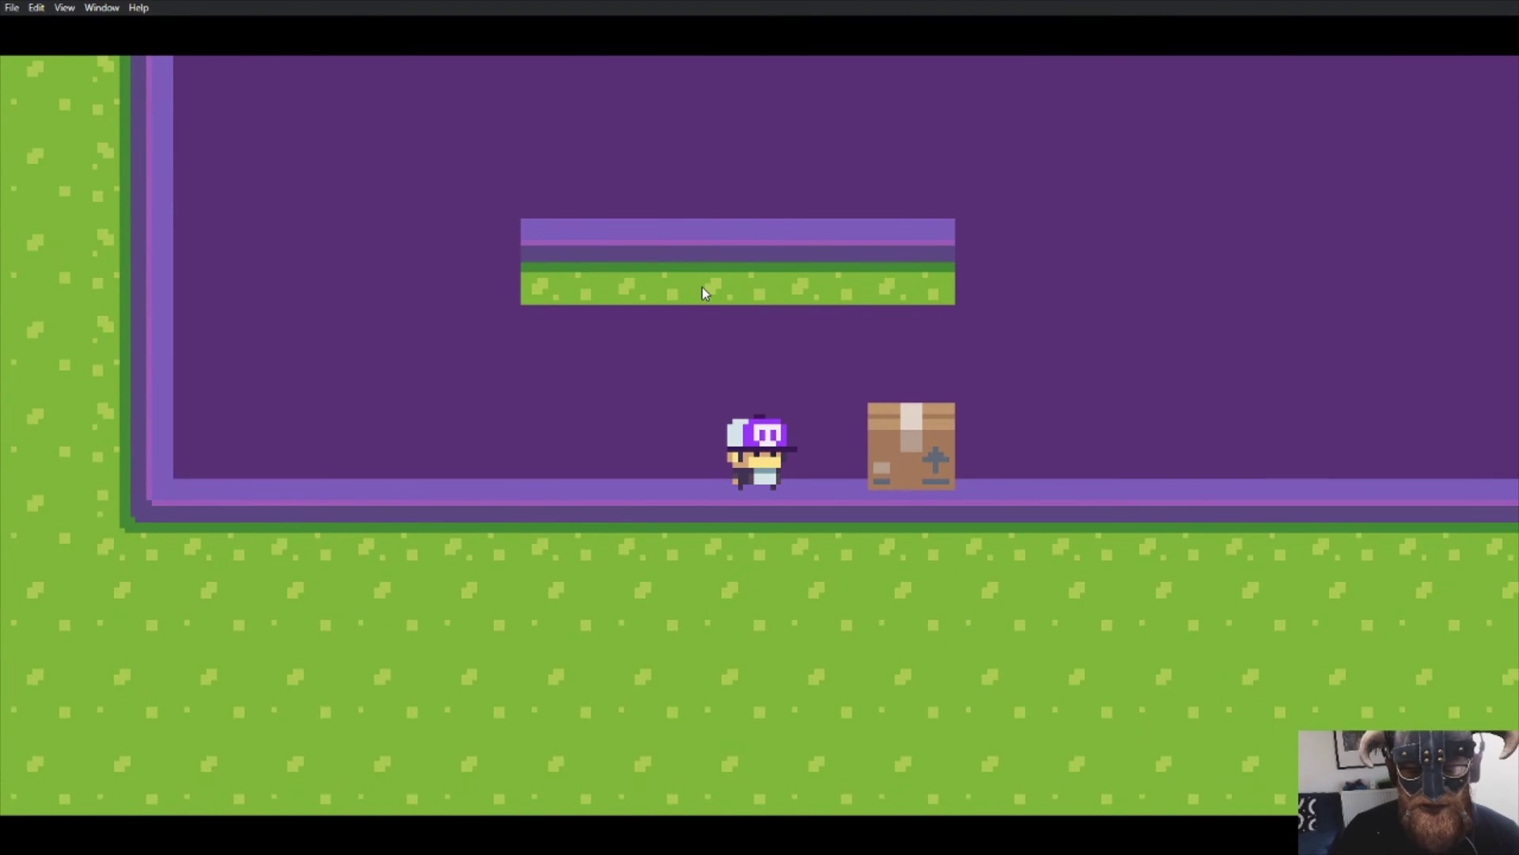
pyautogui.press('Right')
pyautogui.press('space')
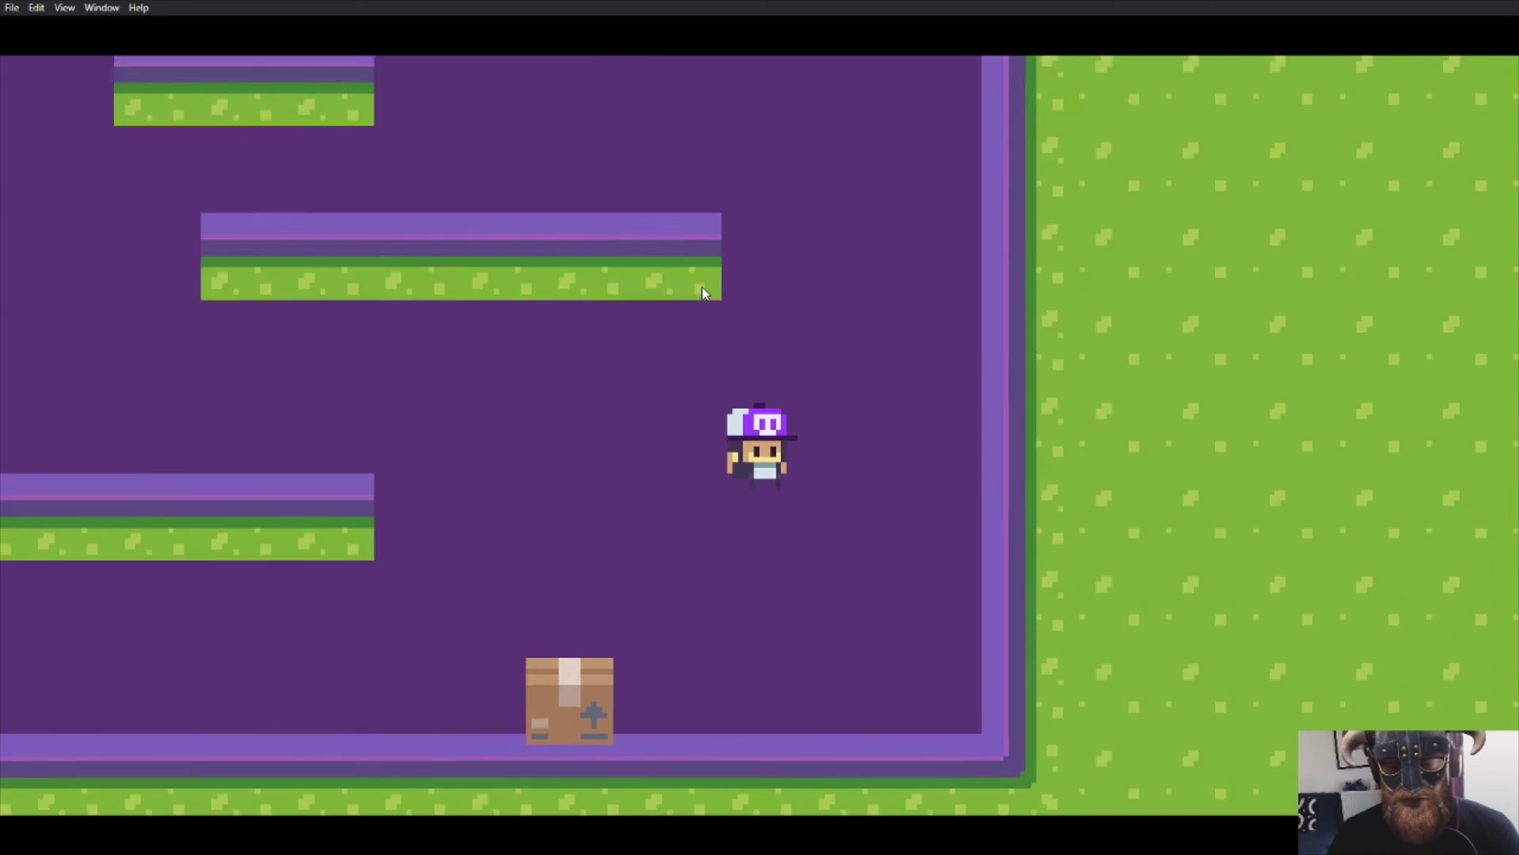
pyautogui.press('Left')
pyautogui.press('space')
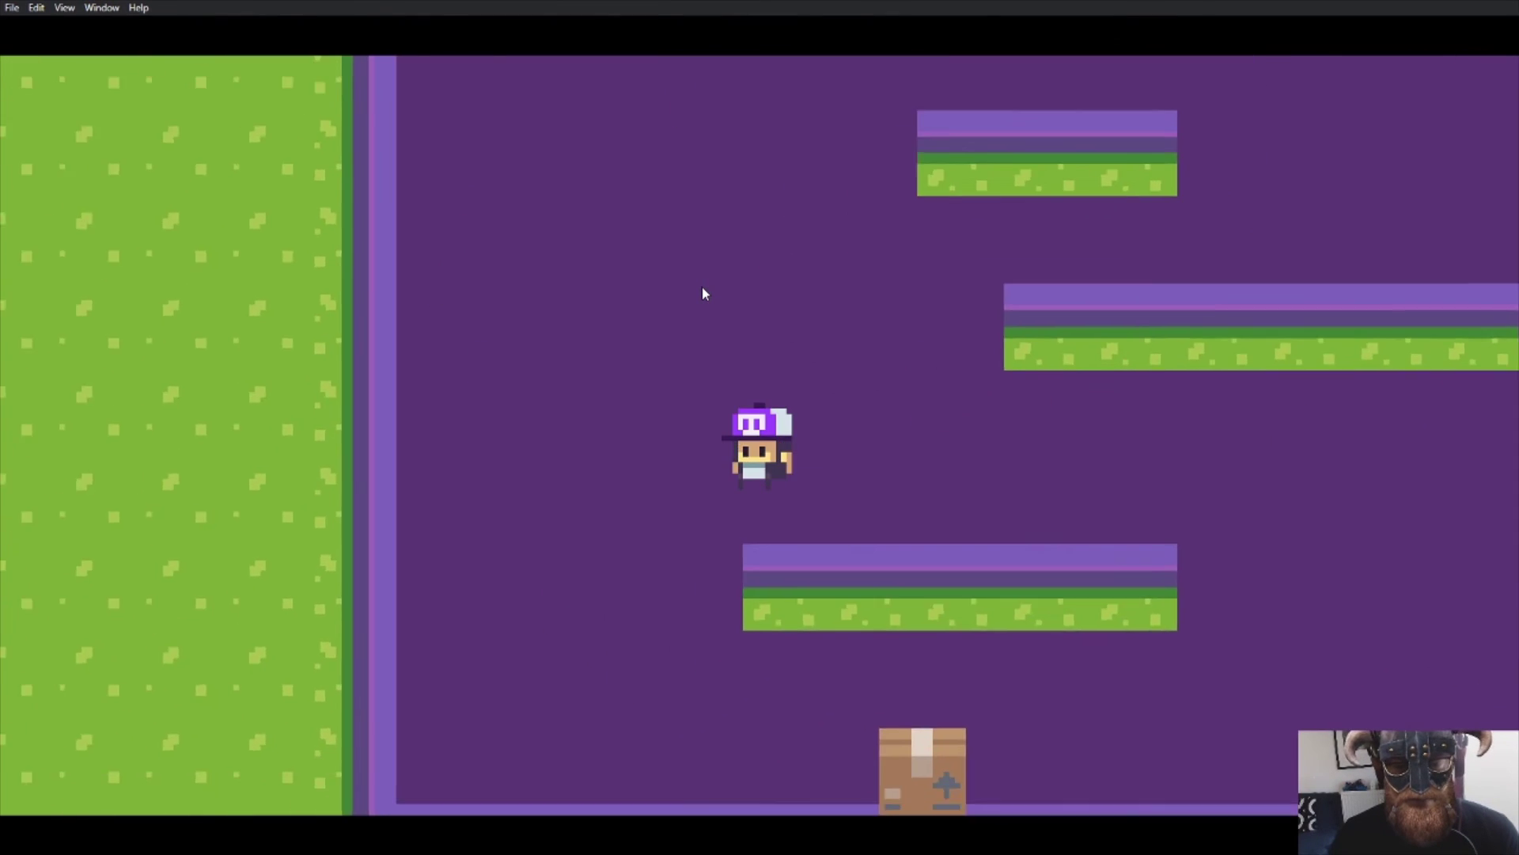
pyautogui.press('Right')
pyautogui.press('space')
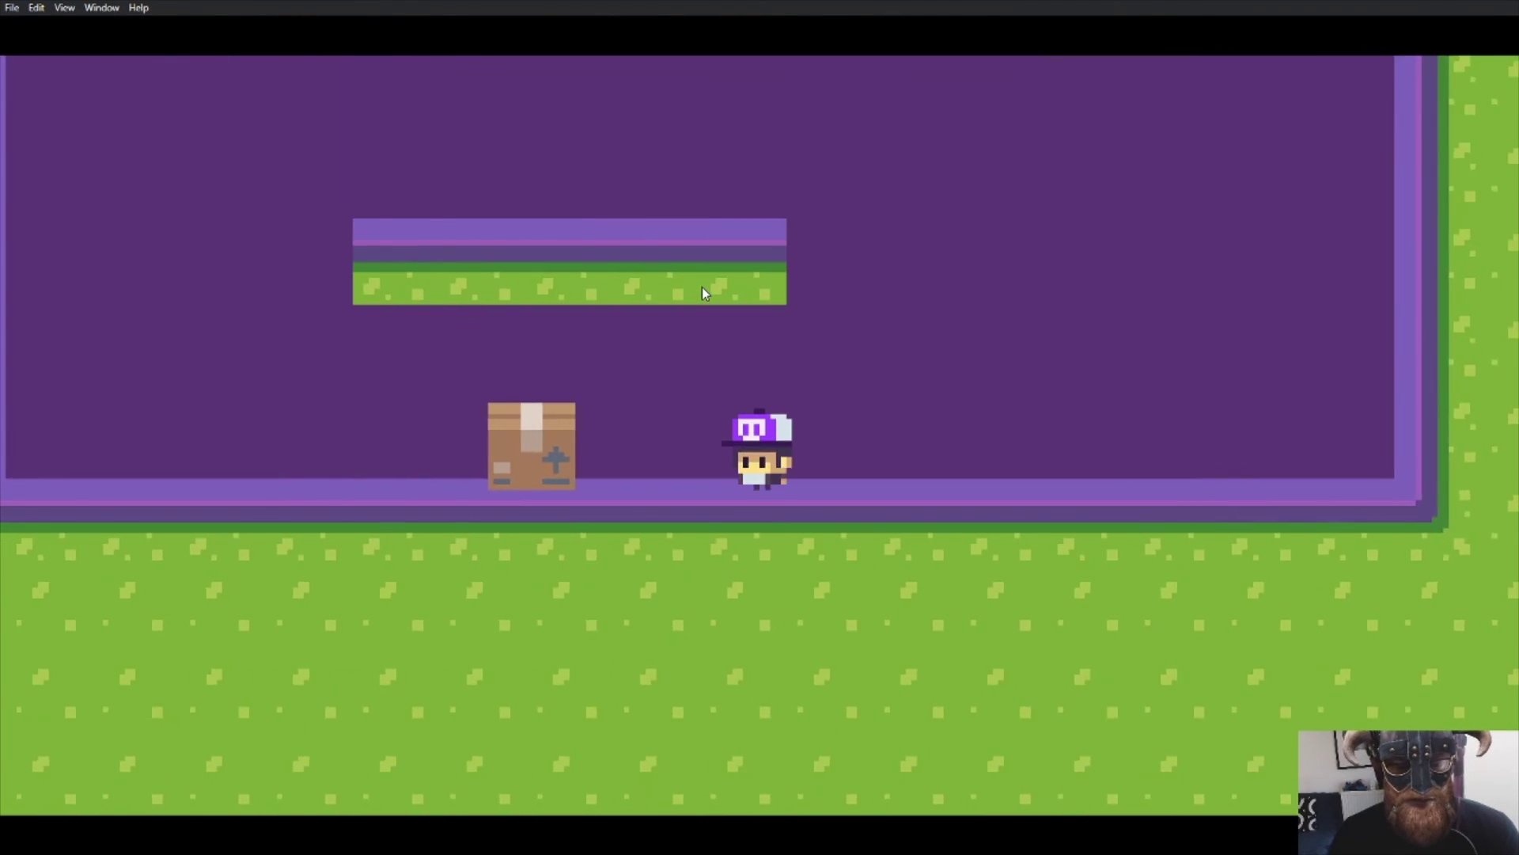
pyautogui.press('Left')
pyautogui.press('space')
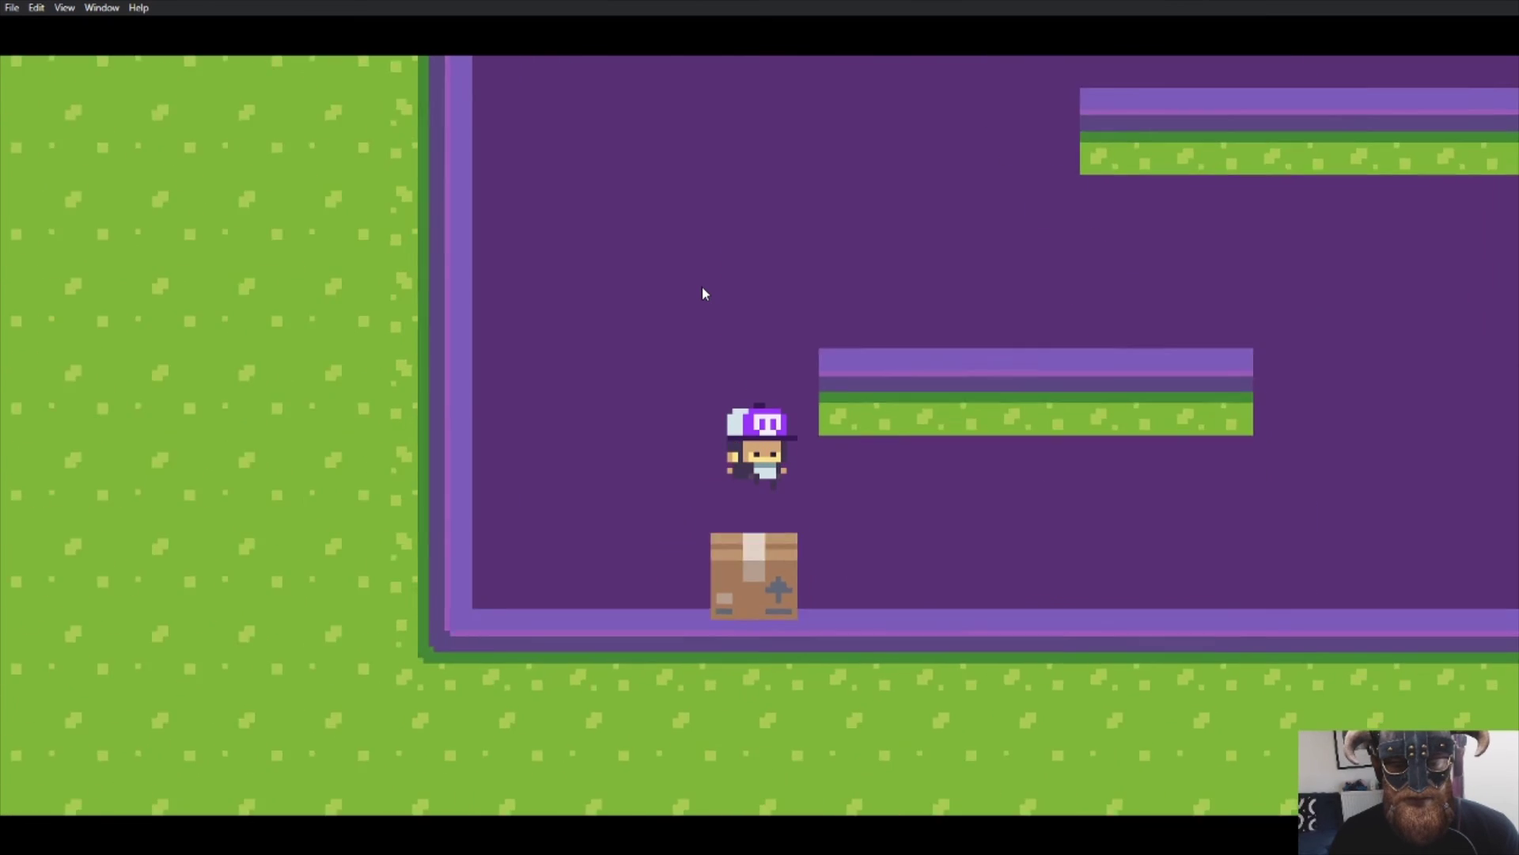
pyautogui.press('Right')
pyautogui.press('space')
pyautogui.press('Left')
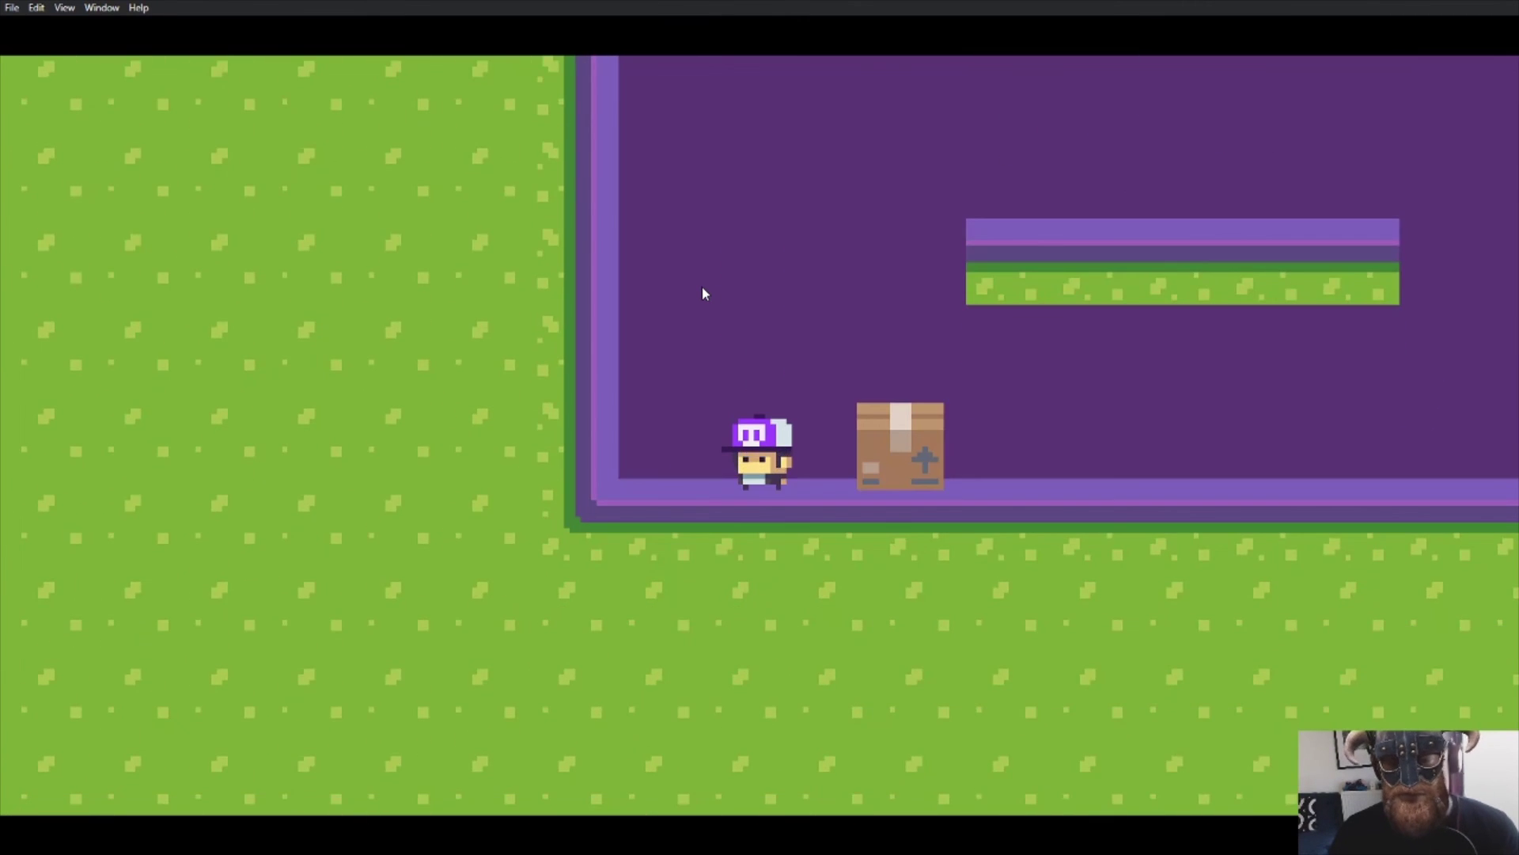
pyautogui.press('Right')
pyautogui.press('Right')
pyautogui.press('space')
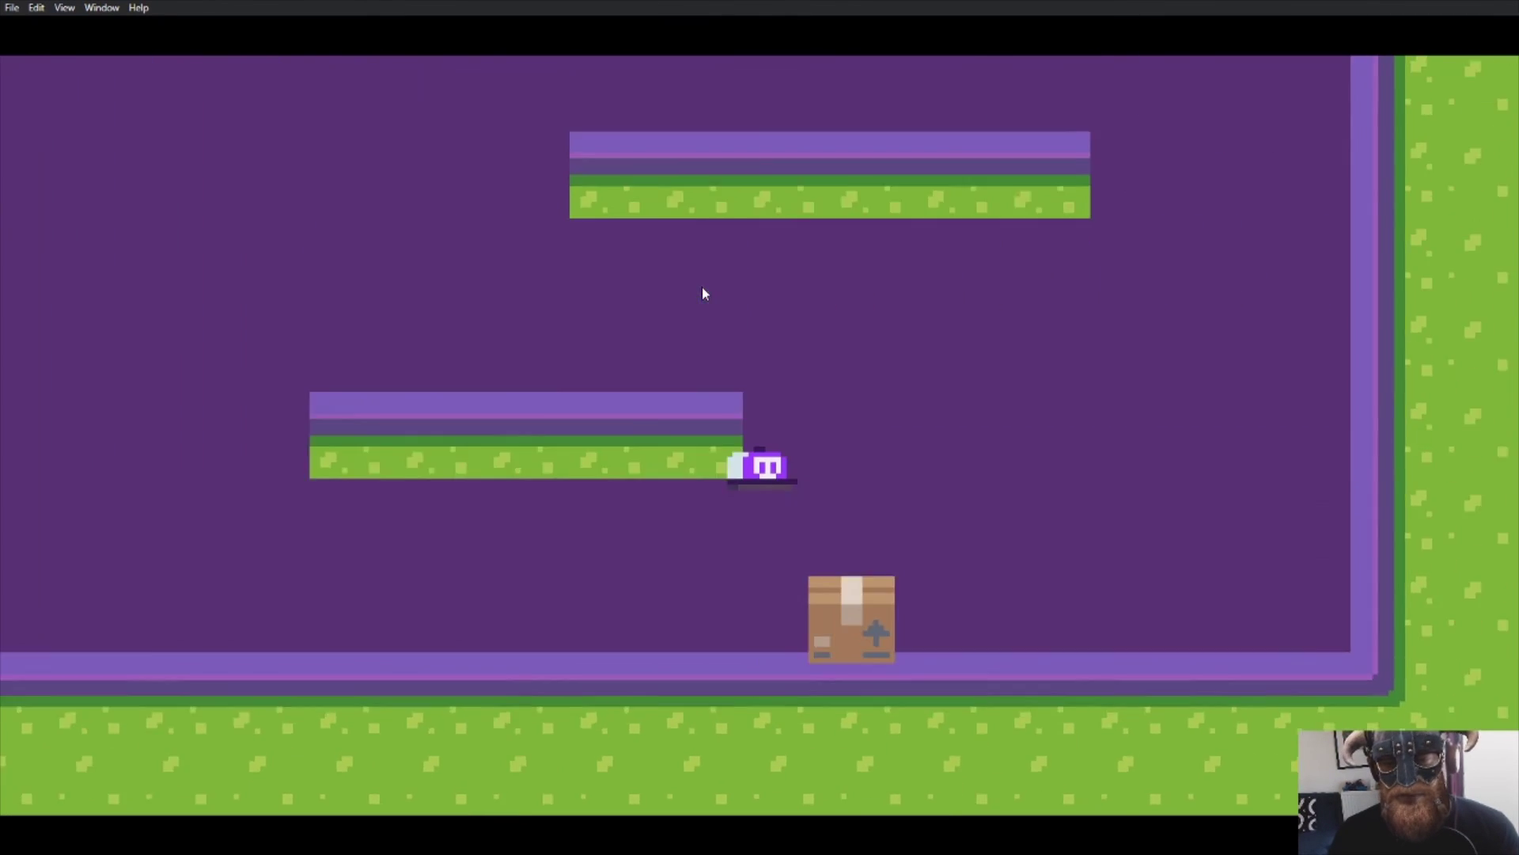
# - Test jumping the player straight up and landing on the box just right of the lowest platform
pyautogui.press('space')
pyautogui.press('space')
pyautogui.press('Left')
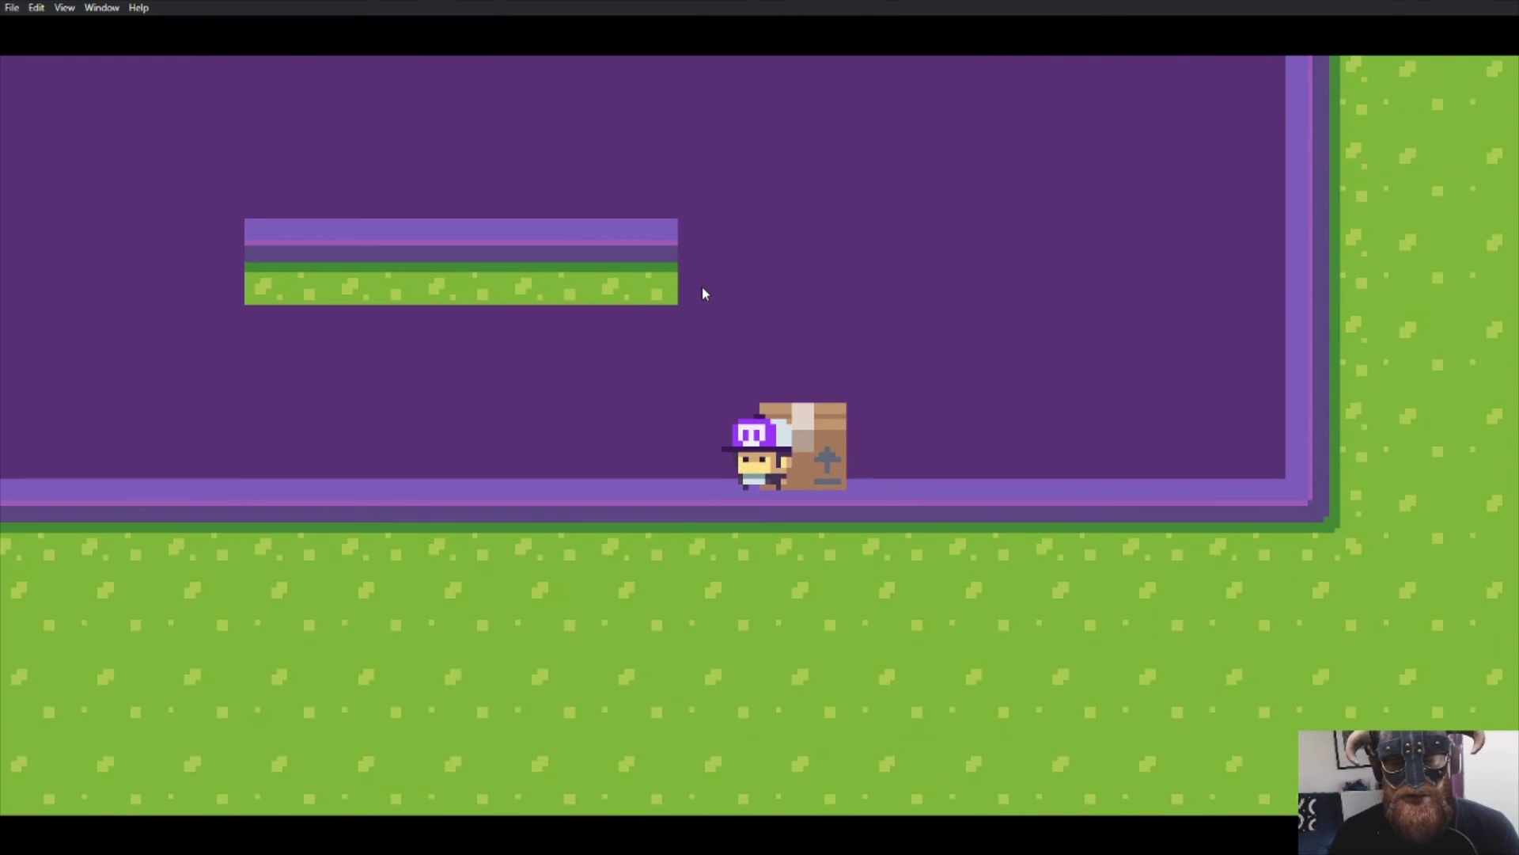
pyautogui.press('space')
pyautogui.press('space')
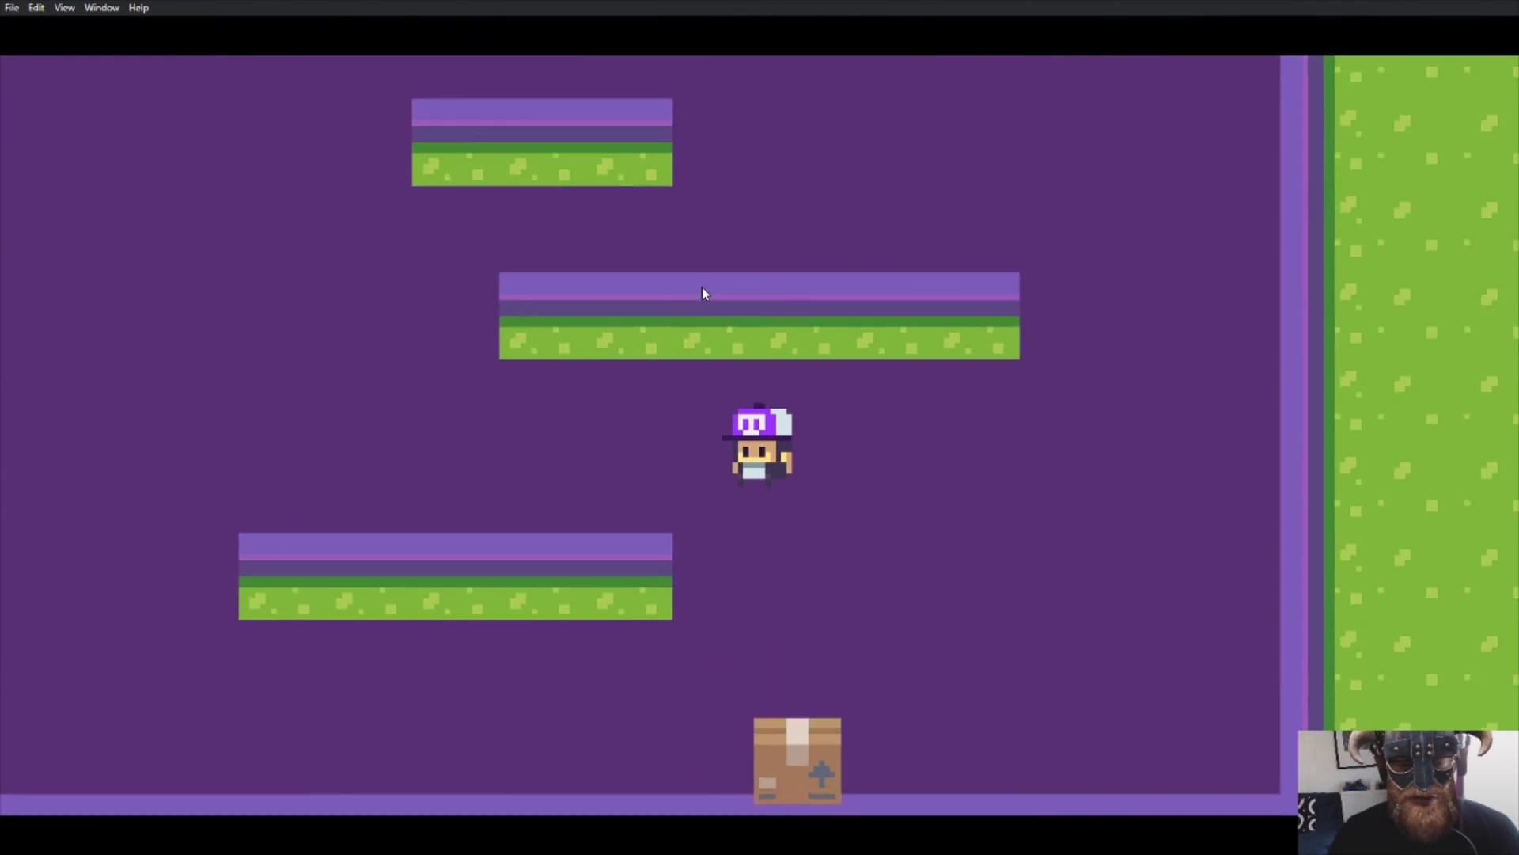
pyautogui.press('space')
pyautogui.press('Right')
pyautogui.press('Left')
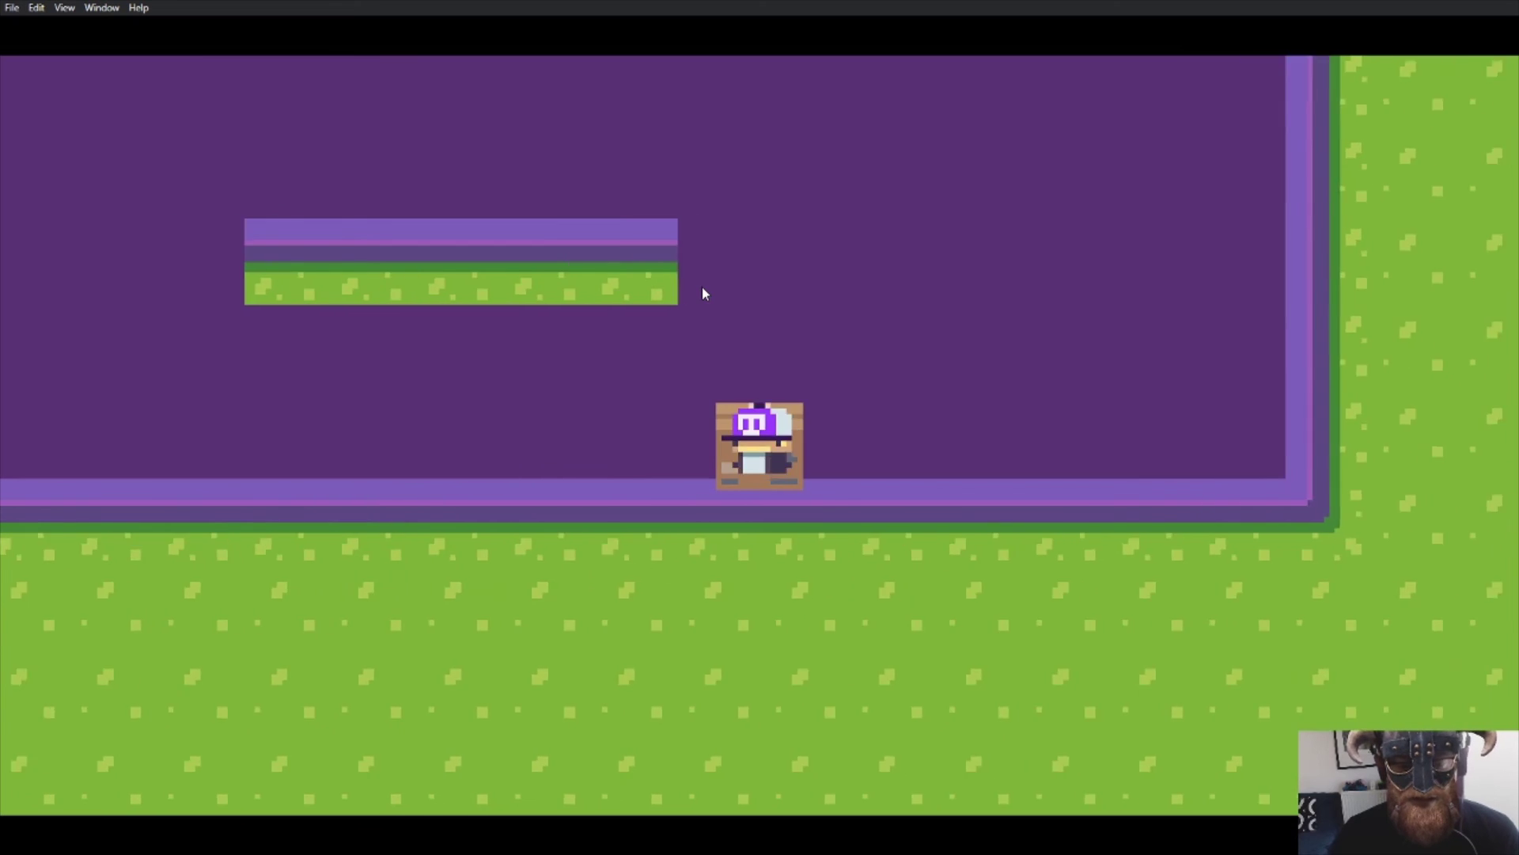
# - Test pushing the box to the left wall and back into the right corner, jumping above it at each end
pyautogui.press('Left')
pyautogui.press('space')
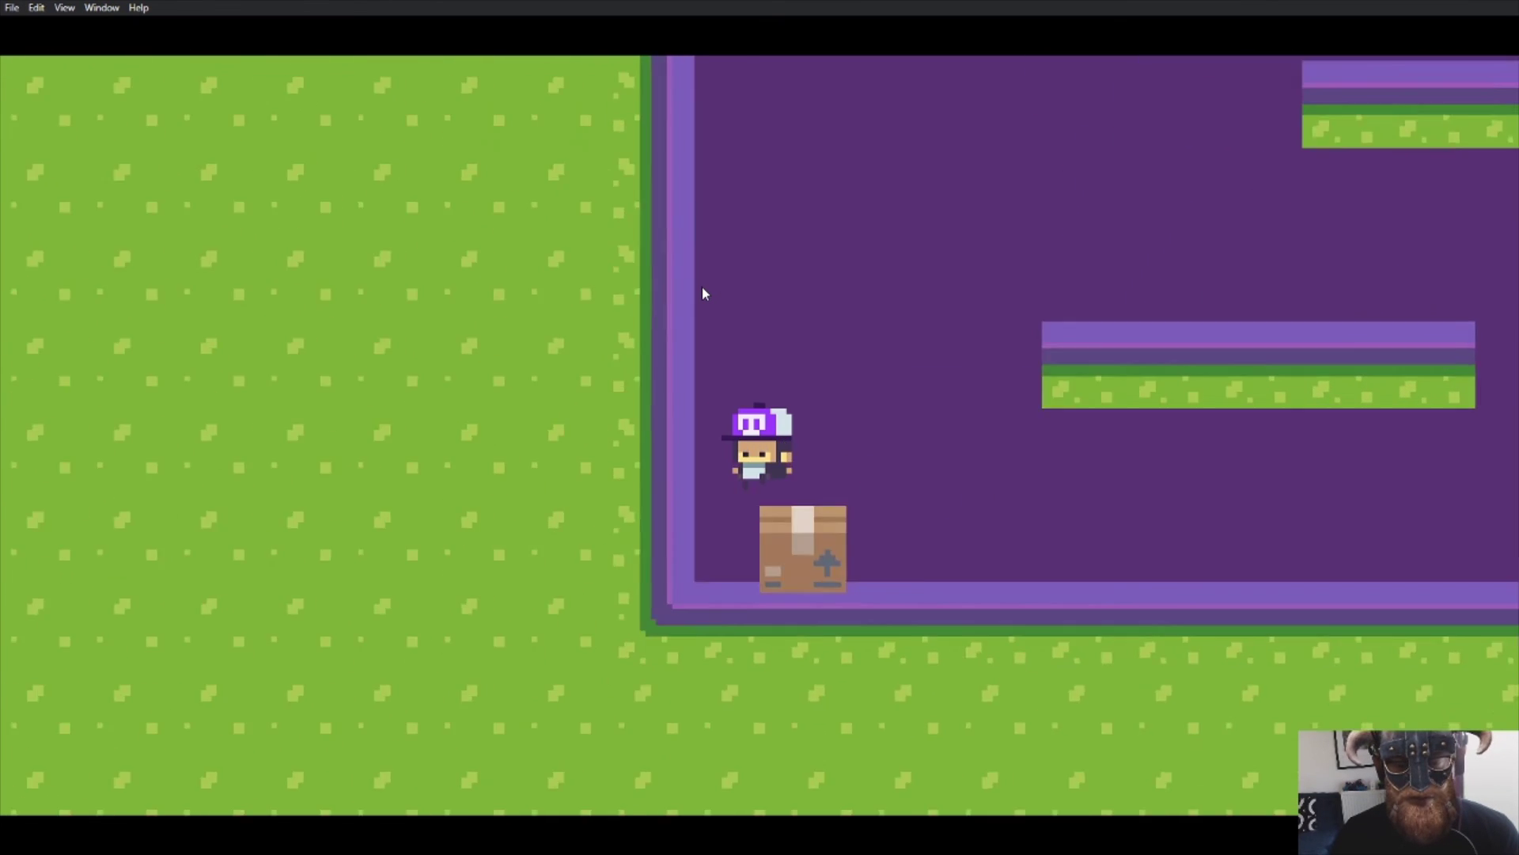
pyautogui.press('Right')
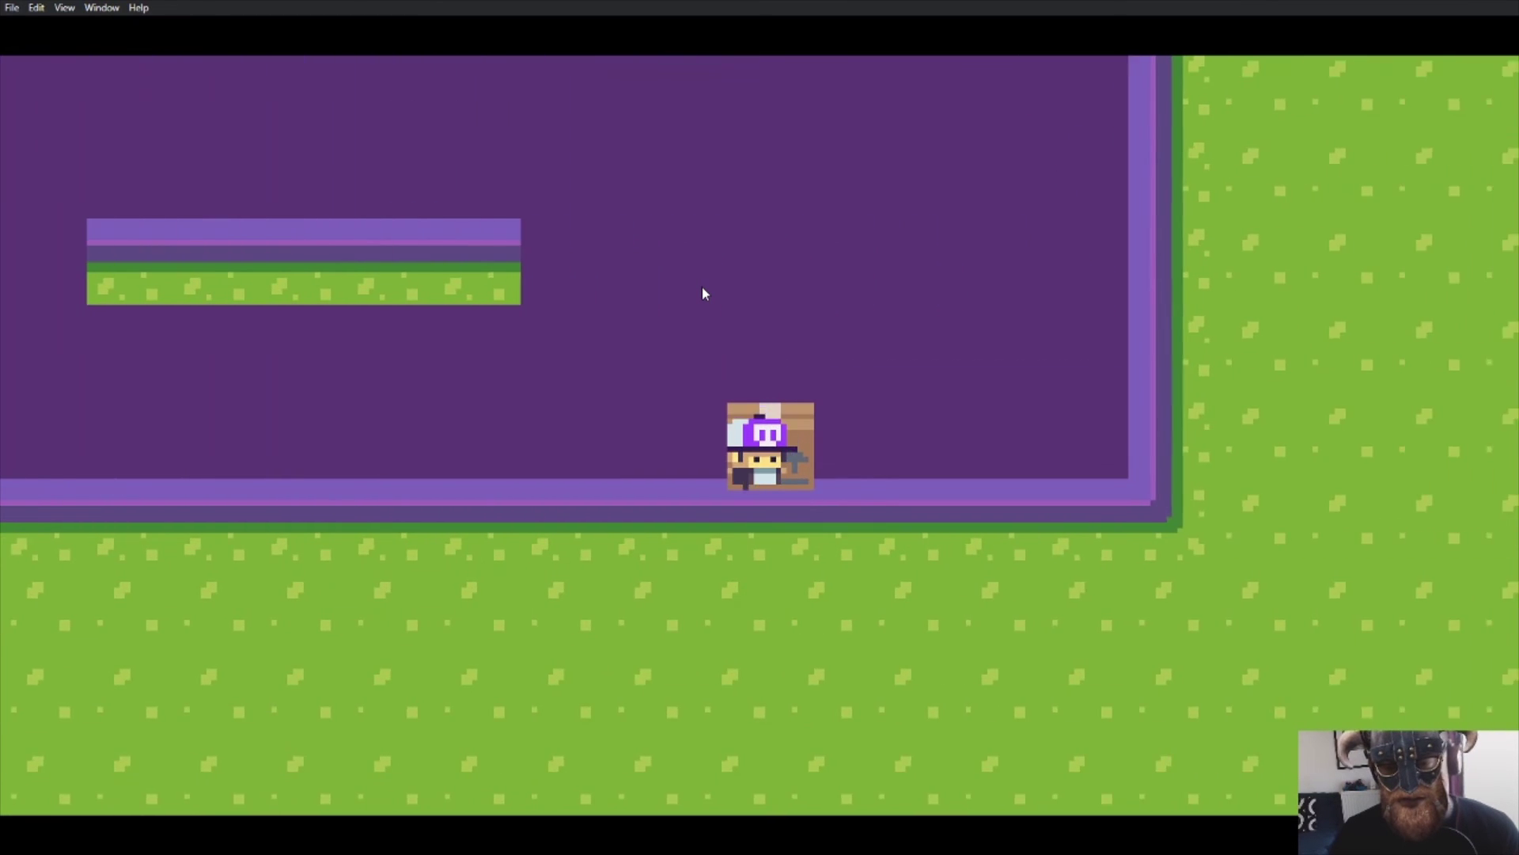
pyautogui.press('Right')
pyautogui.press('space')
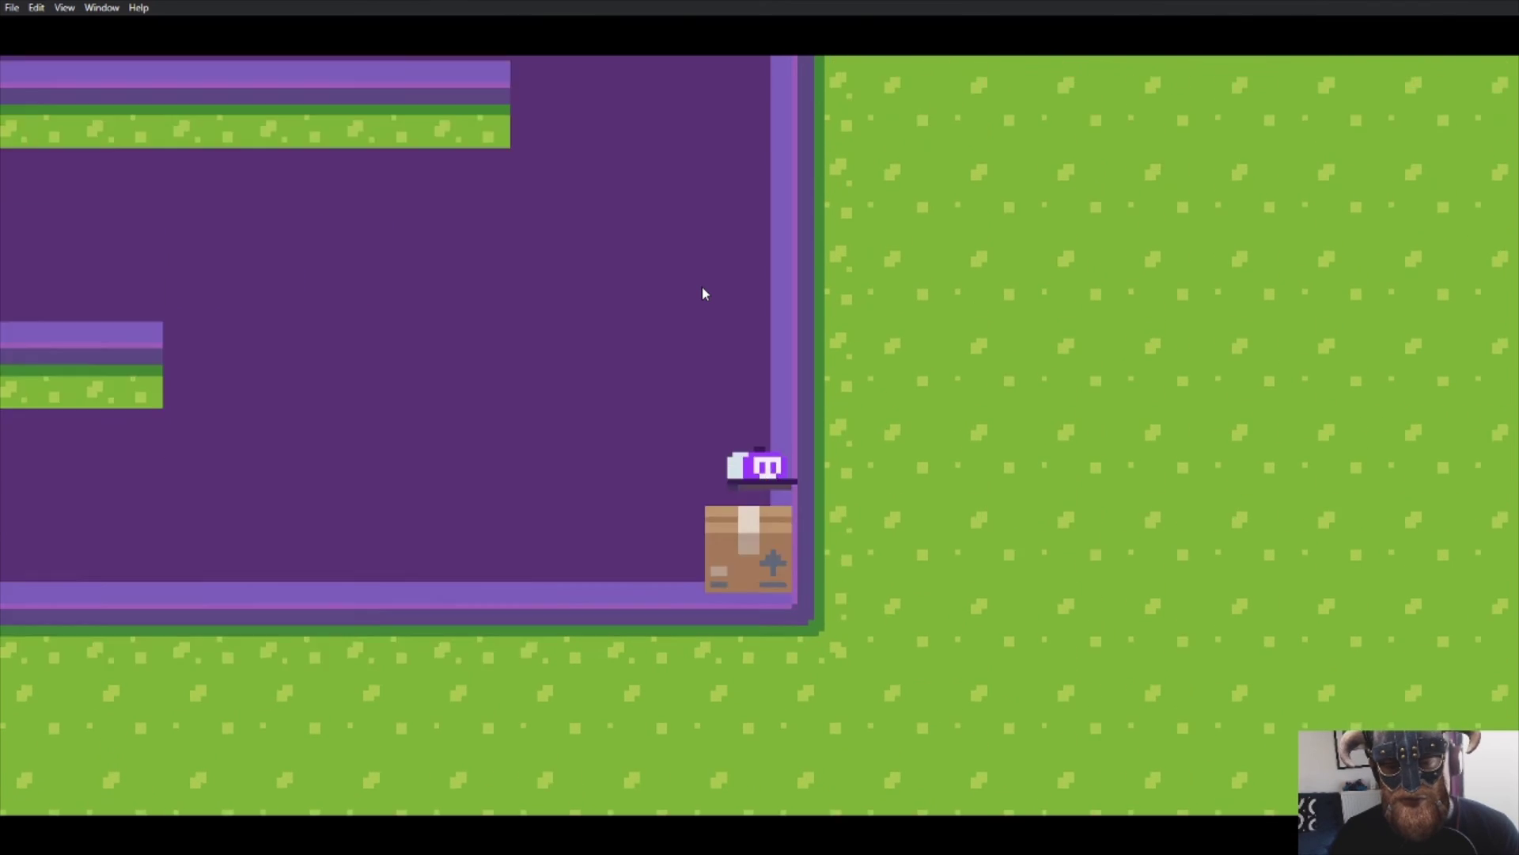
pyautogui.press('space')
pyautogui.press('Left')
pyautogui.press('Right')
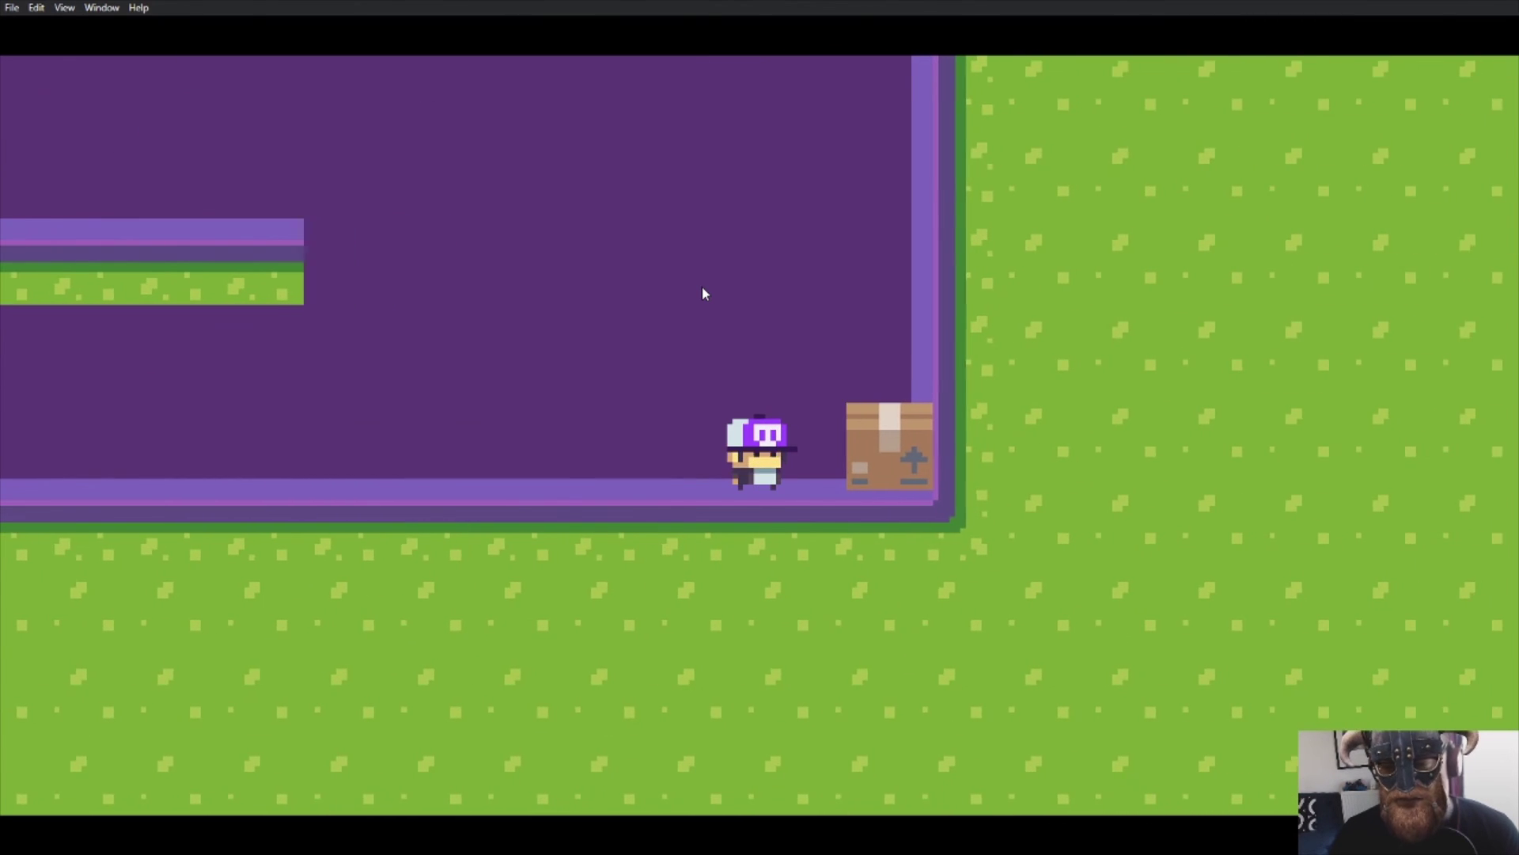
# - Test moving the box near the right corner with short direction changes and jumps over it
pyautogui.press('Right')
pyautogui.press('Left')
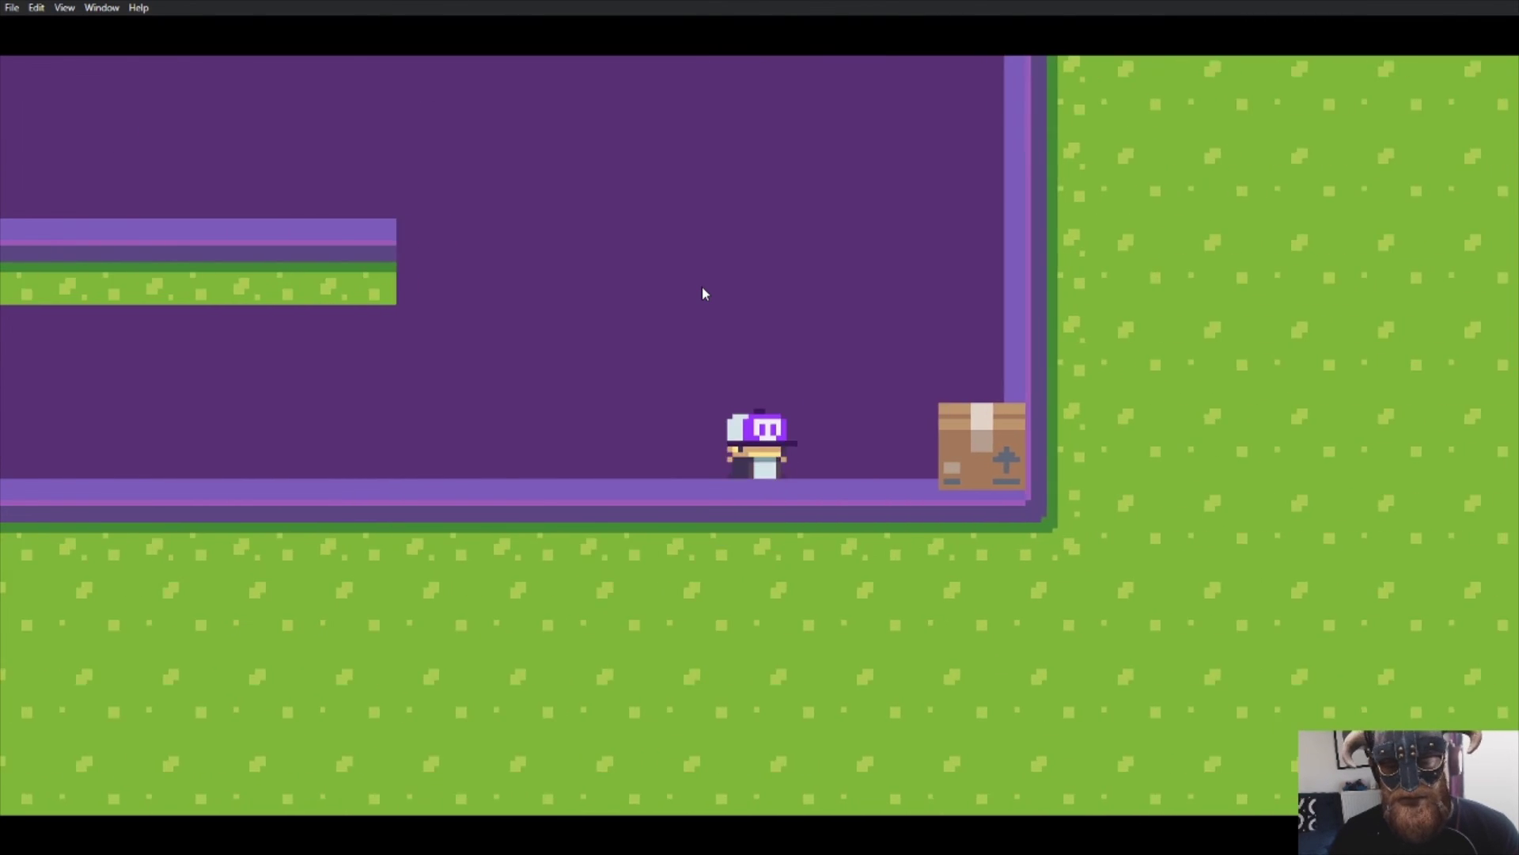
pyautogui.press('Right')
pyautogui.press('Left')
pyautogui.press('space')
pyautogui.press('Right')
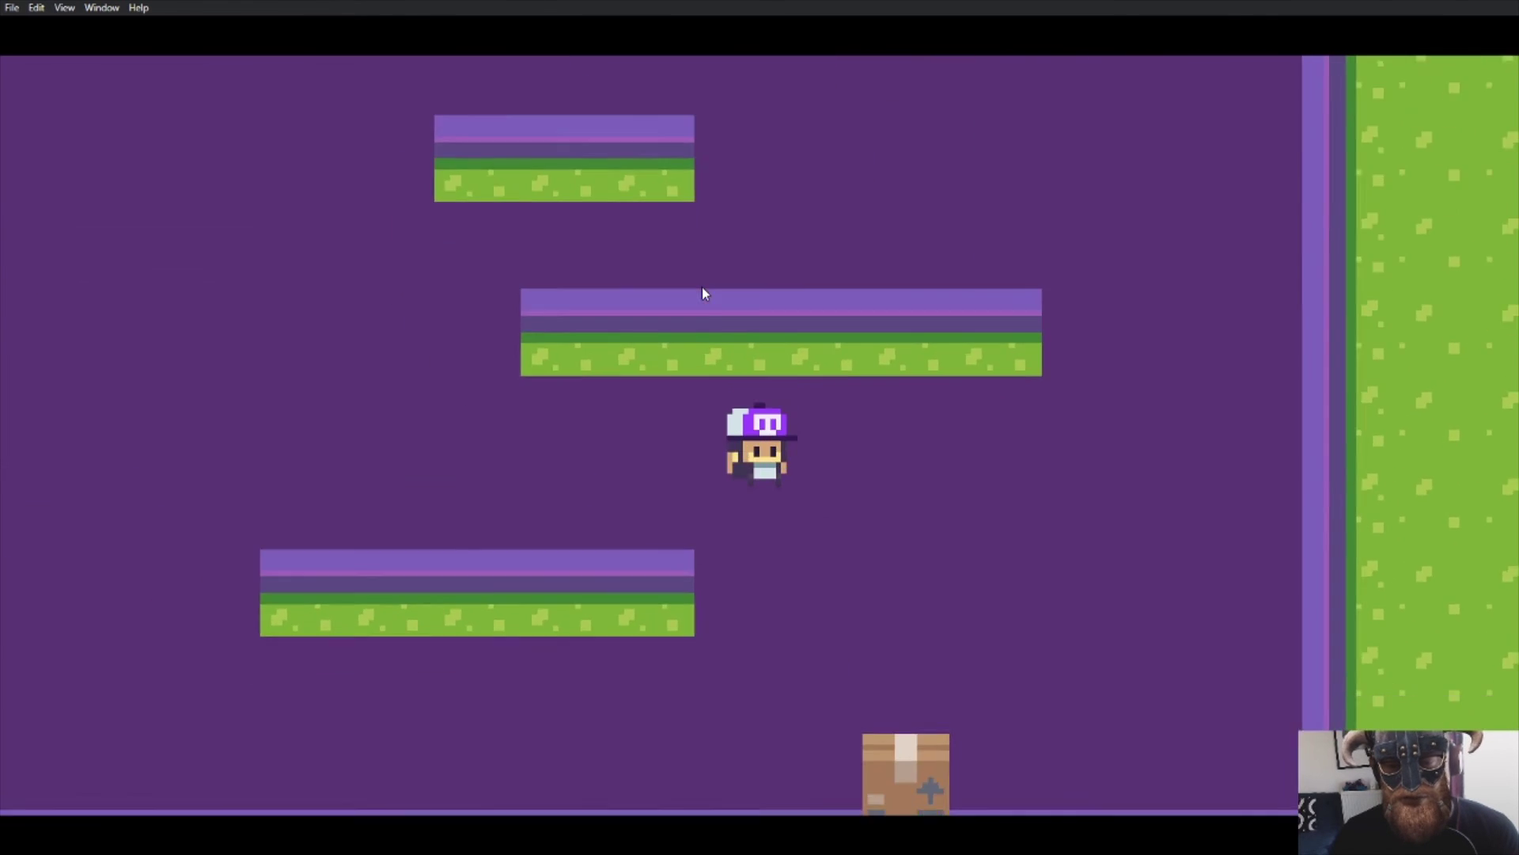
pyautogui.press('Right')
pyautogui.press('space')
pyautogui.press('Left')
pyautogui.press('Right')
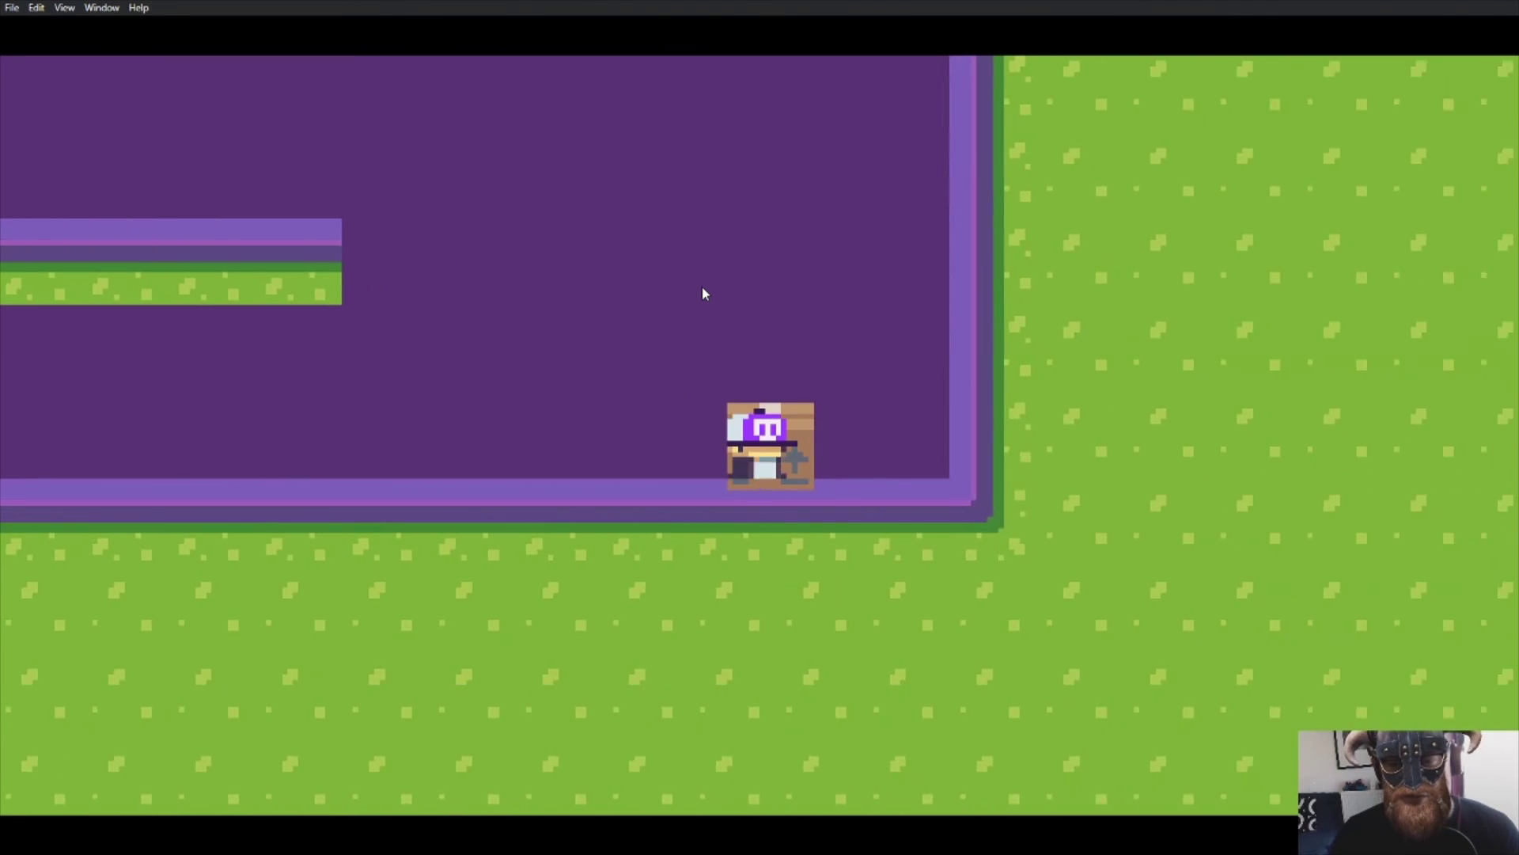
pyautogui.press('Right')
pyautogui.press('Left')
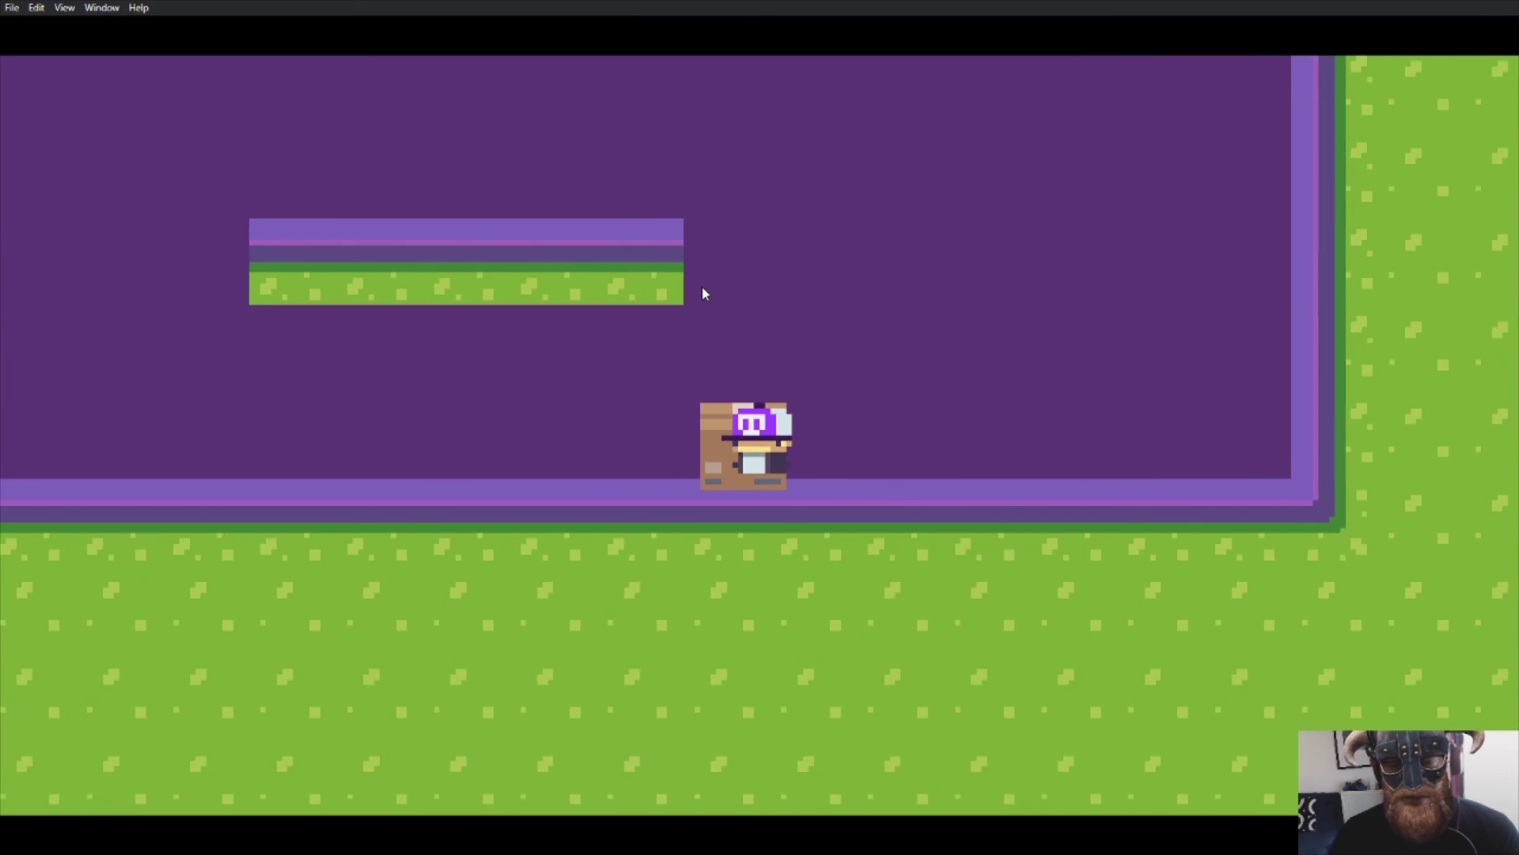
# - Test quick direction reversals with the box between the left wall and the lowest platform, jumping between pushes
pyautogui.press('Left')
pyautogui.press('space')
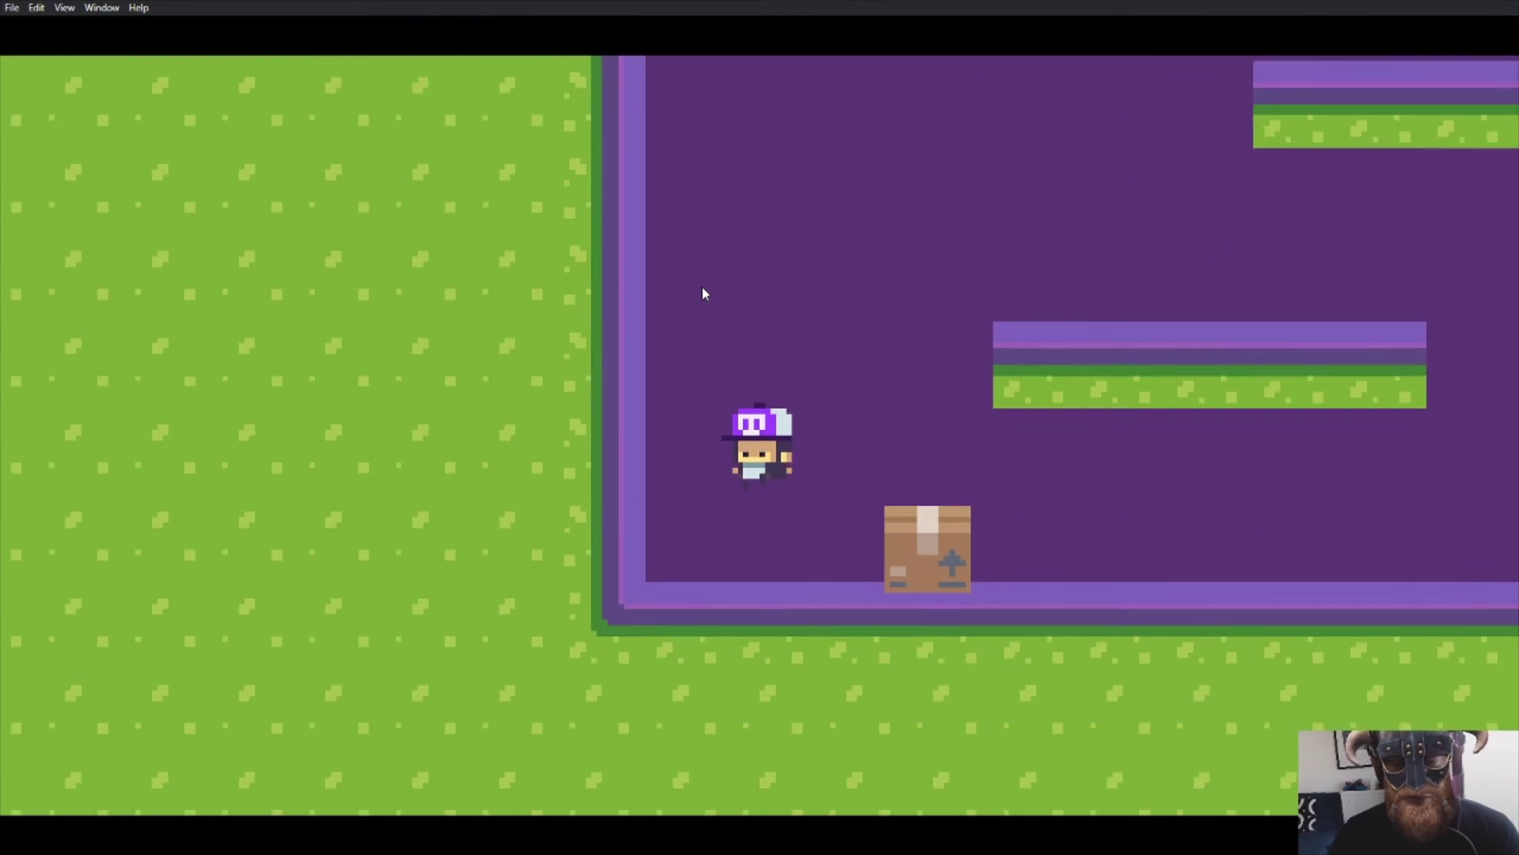
pyautogui.press('Right')
pyautogui.press('space')
pyautogui.press('Left')
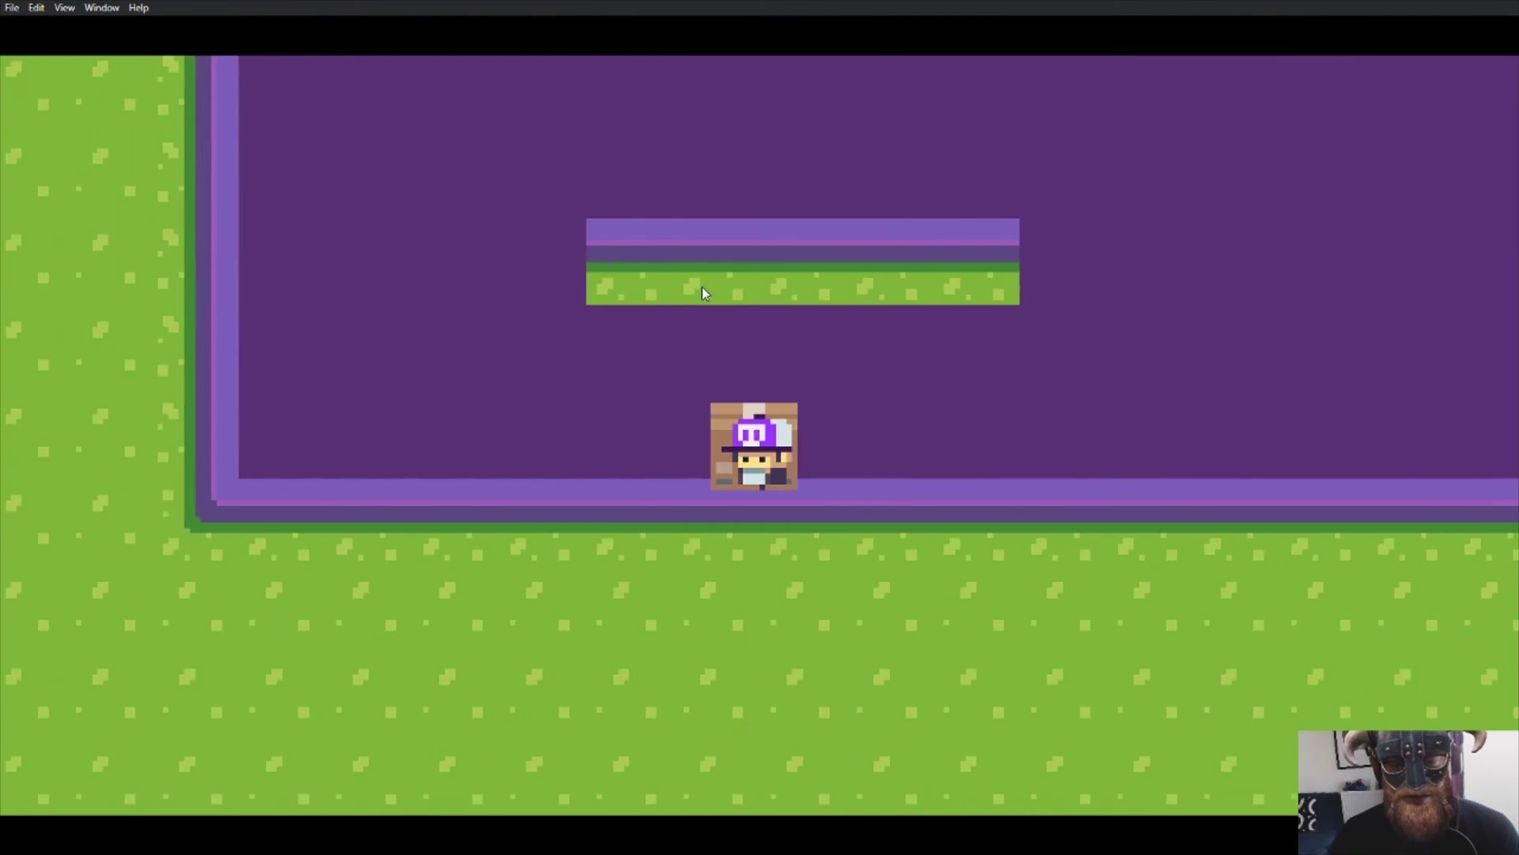
pyautogui.press('Left')
pyautogui.press('space')
pyautogui.press('Right')
pyautogui.press('Left')
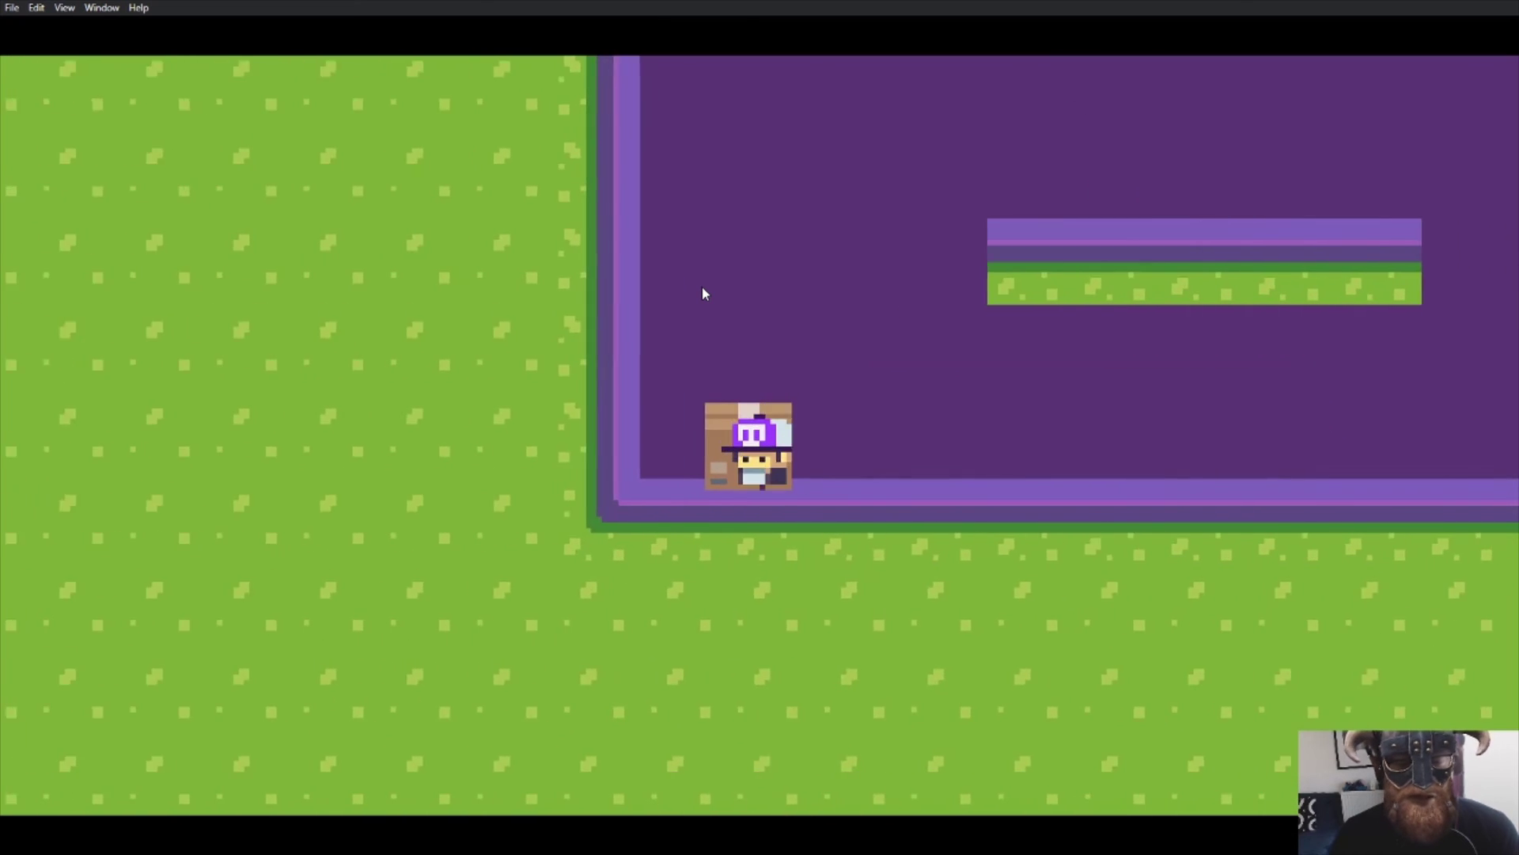
pyautogui.press('Right')
pyautogui.press('Left')
pyautogui.press('Right')
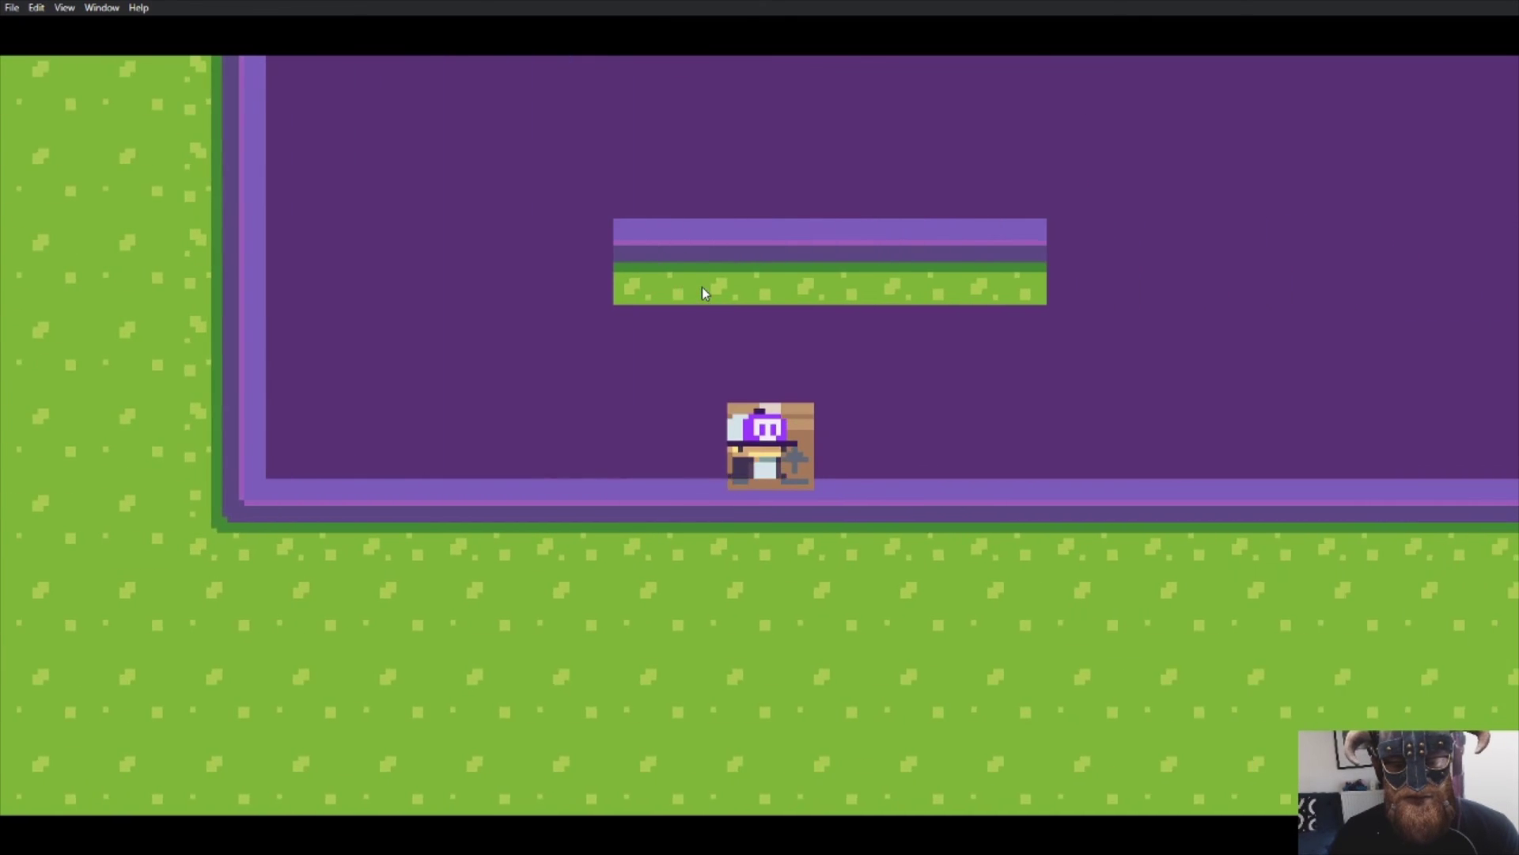
pyautogui.press('Right')
pyautogui.press('space')
pyautogui.press('Left')
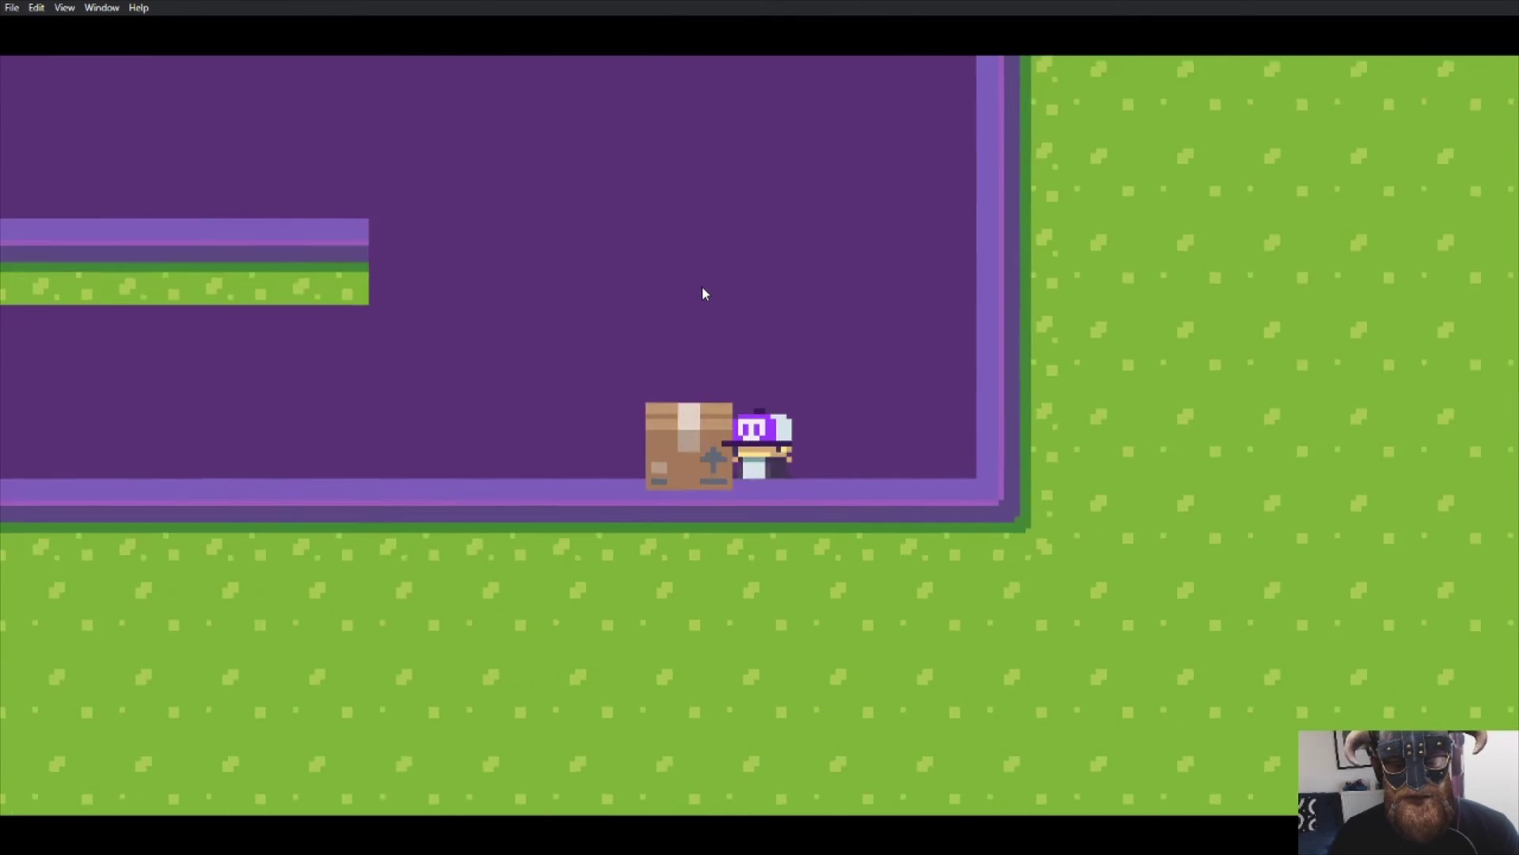
# - Test jumping back and forth over the box and landing the player on top of it
pyautogui.press('Left')
pyautogui.press('space')
pyautogui.press('Right')
pyautogui.press('space')
pyautogui.press('Left')
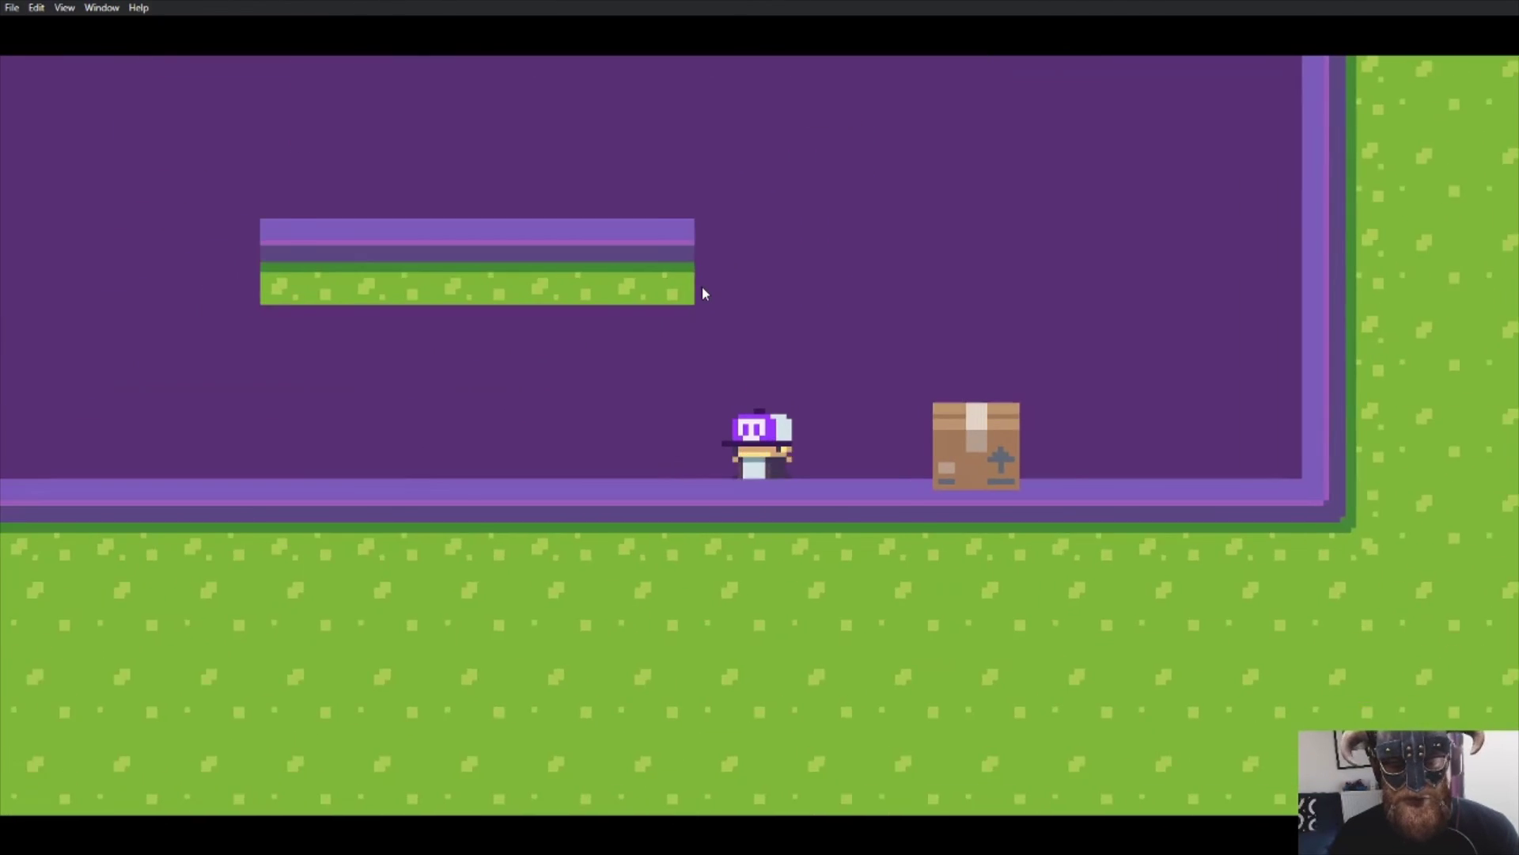
pyautogui.press('space')
pyautogui.press('Right')
pyautogui.press('Left')
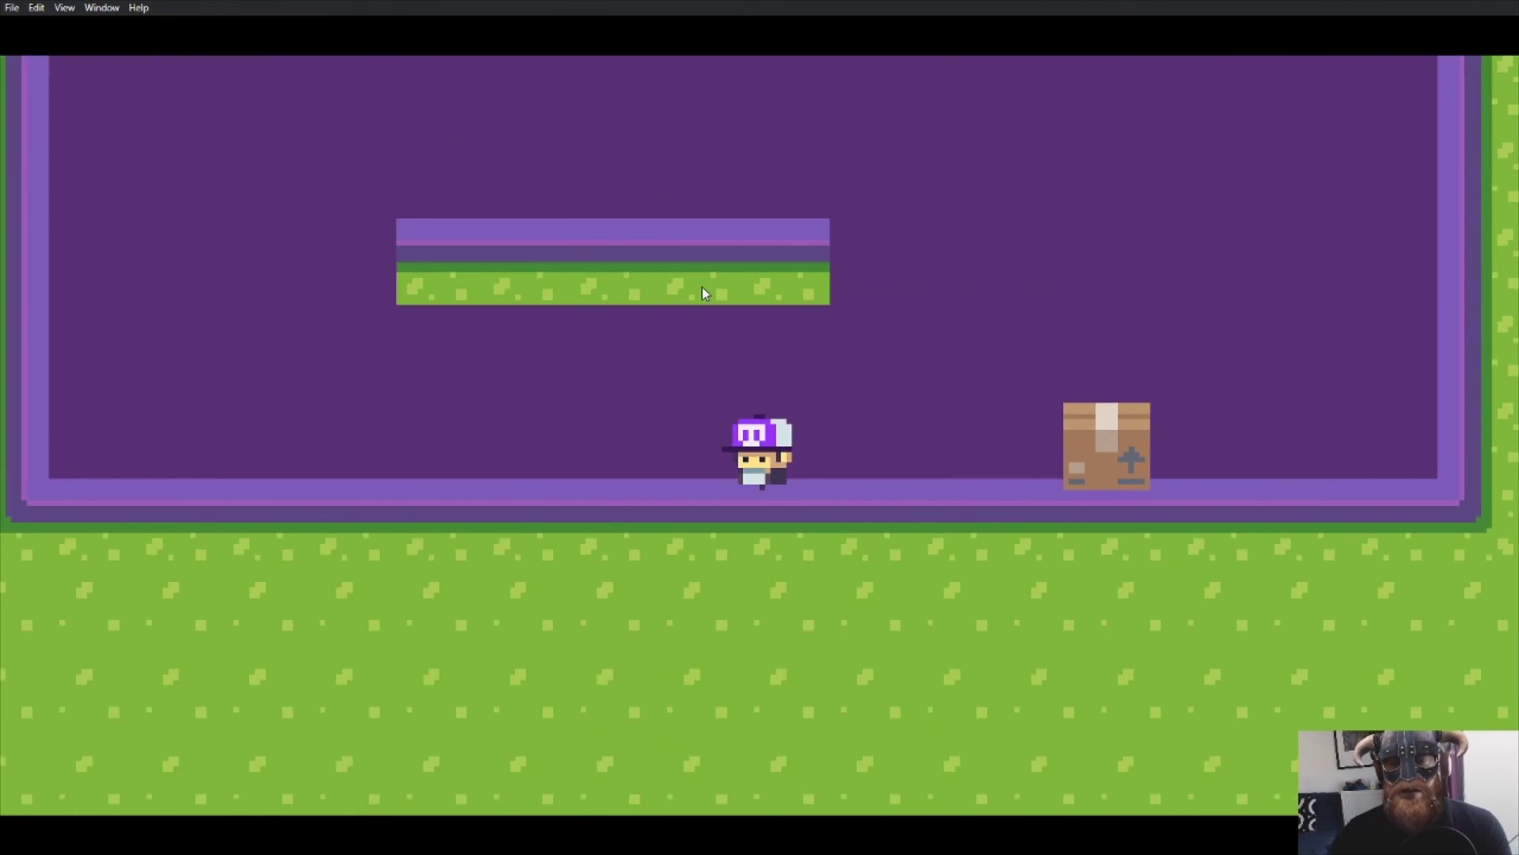
pyautogui.press('Right')
pyautogui.press('space')
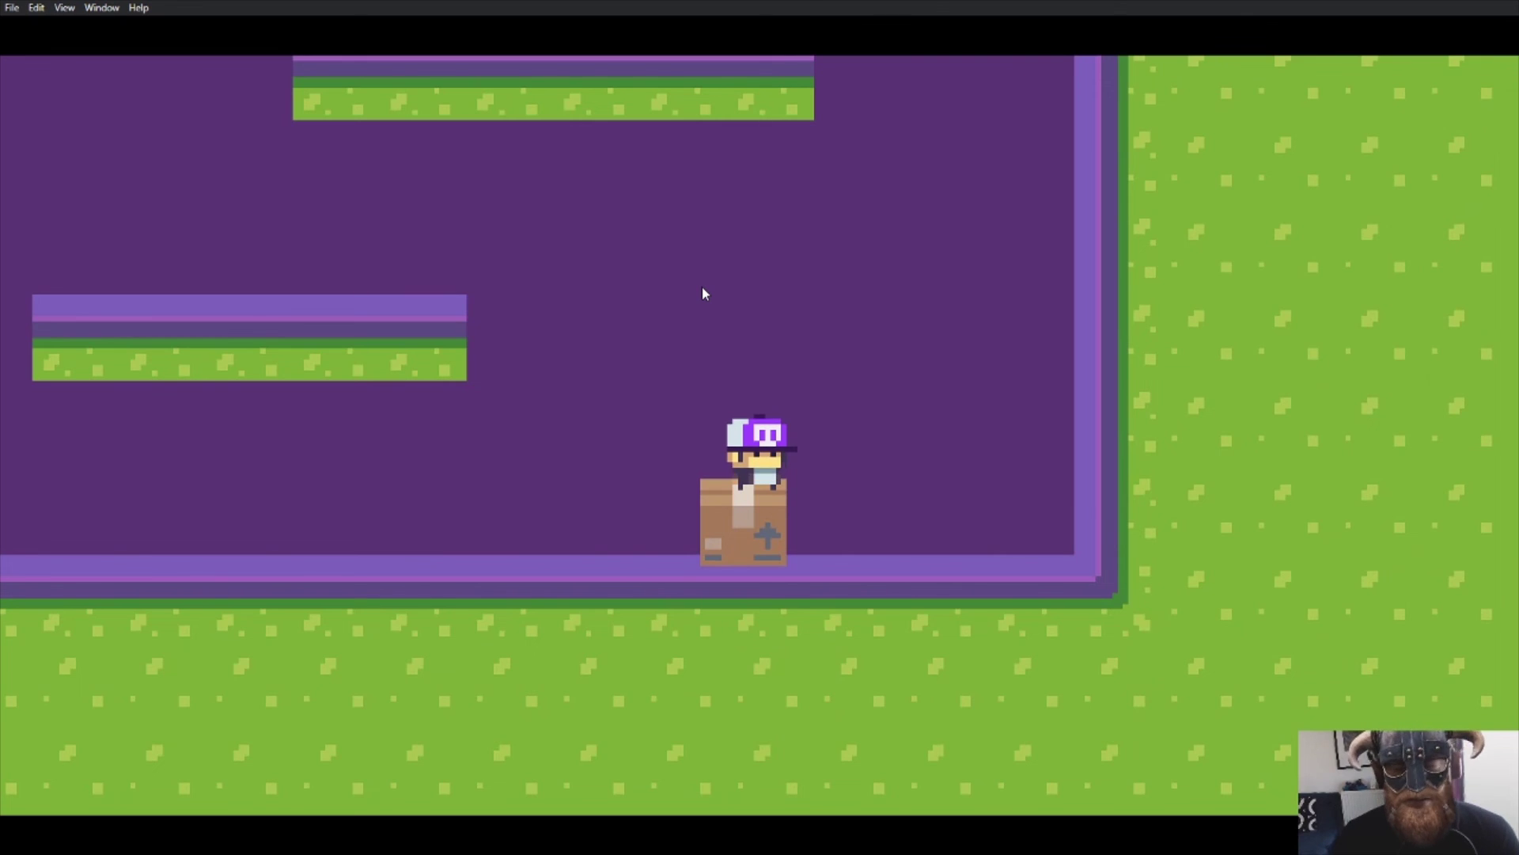
# - Test jumping the player onto the two lowest platforms and dropping back to the ground beside the box
pyautogui.press('Left')
pyautogui.press('space')
pyautogui.press('space')
pyautogui.press('Right')
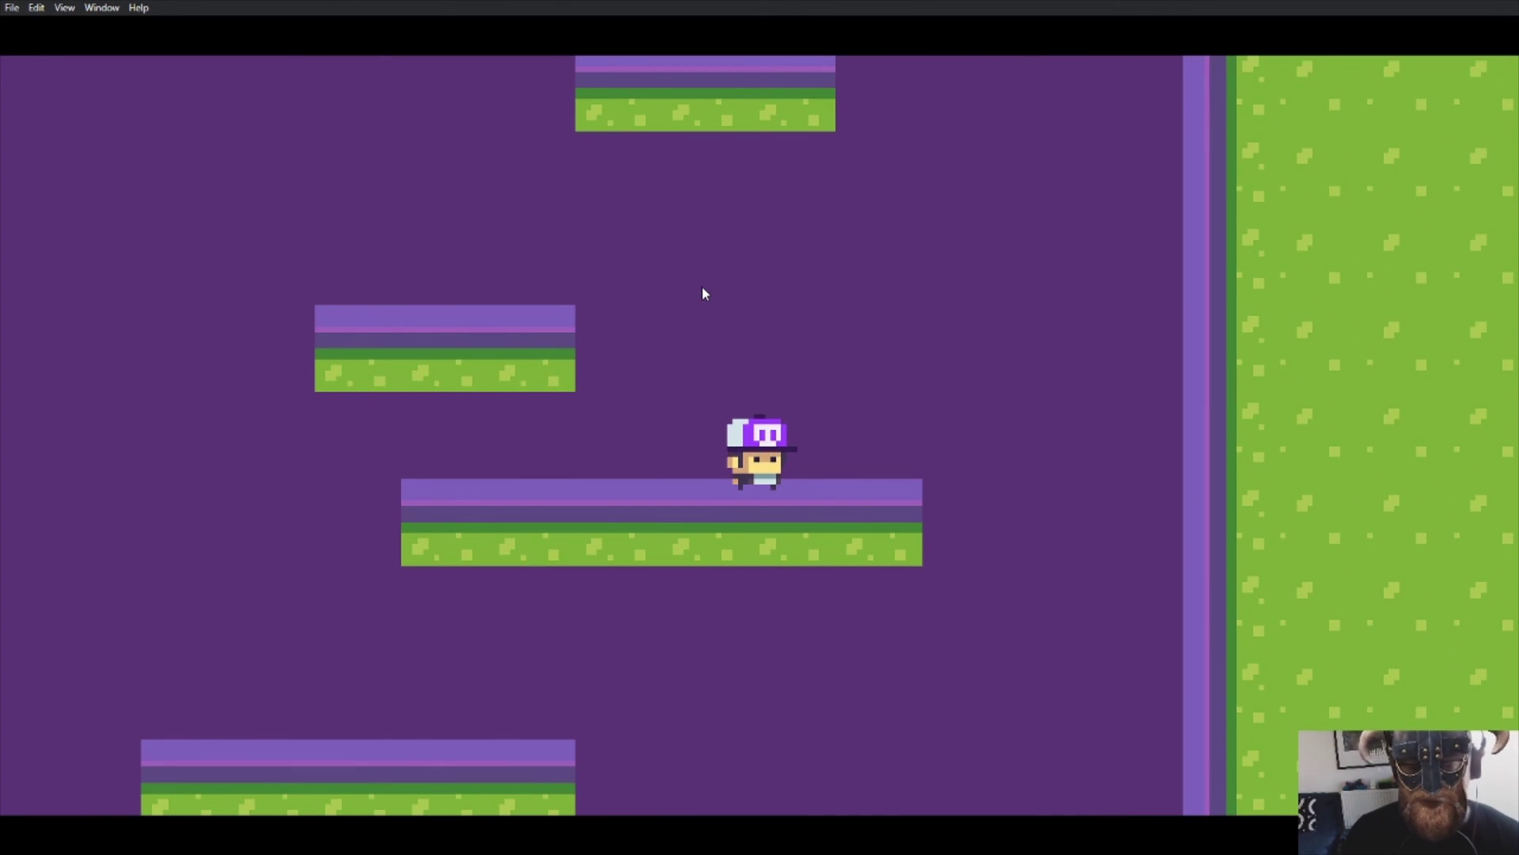
pyautogui.press('Left')
pyautogui.press('Right')
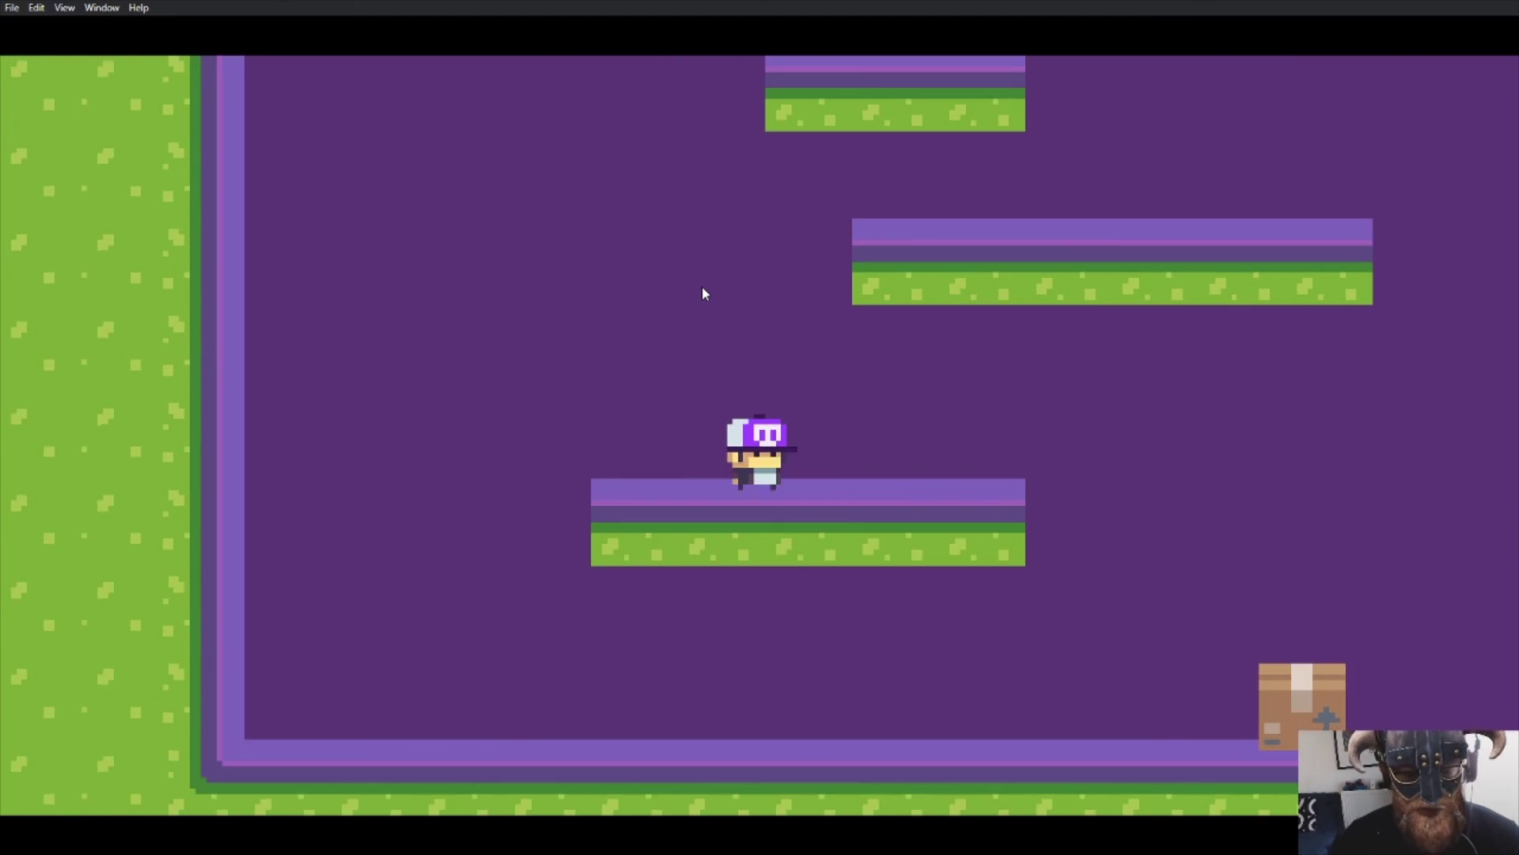
pyautogui.press('space')
pyautogui.press('Left')
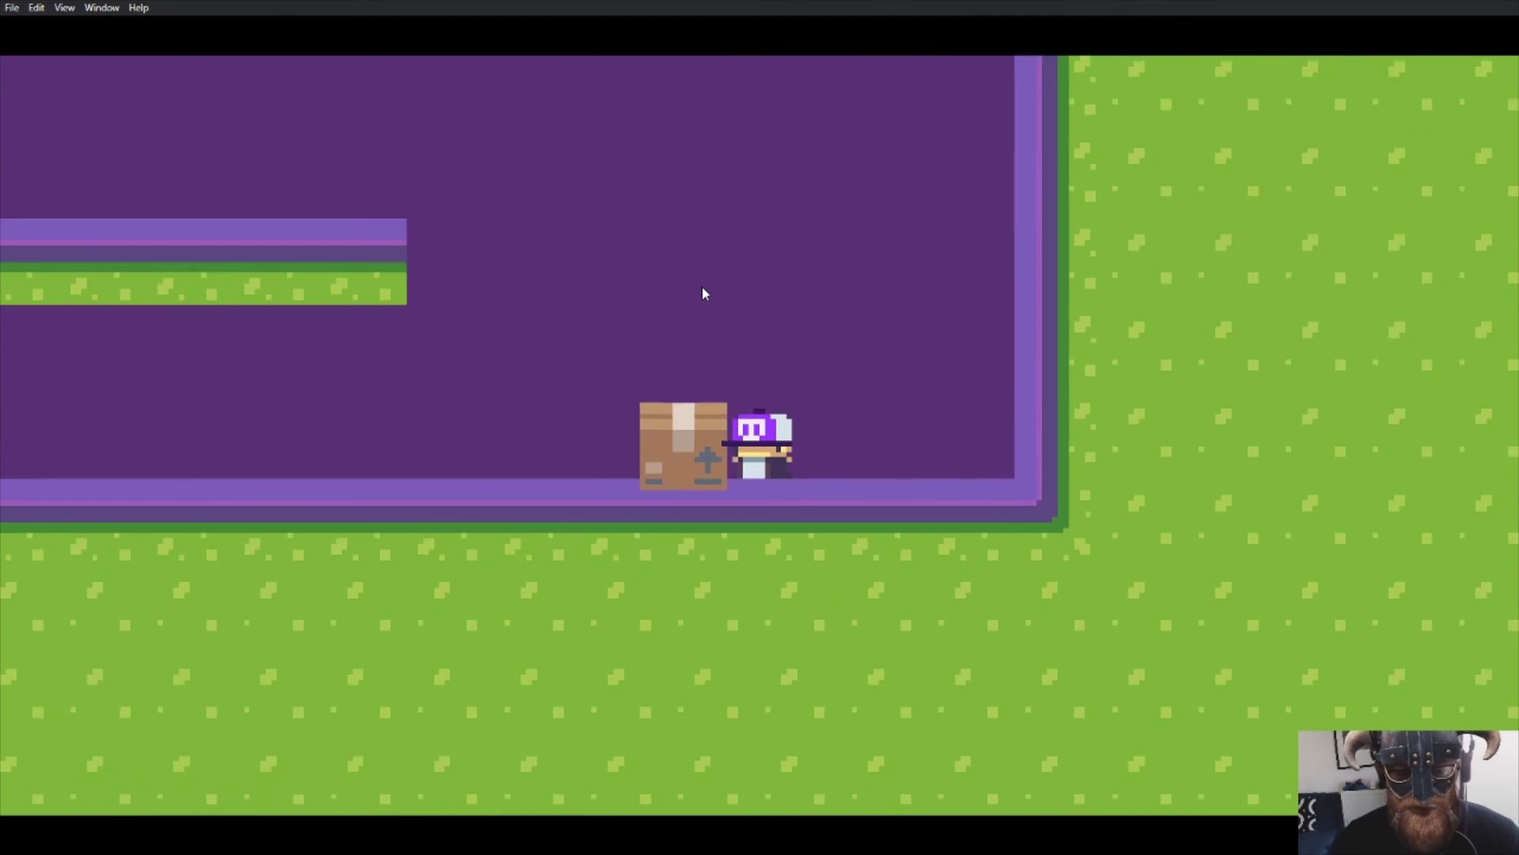
# - Test pushing the box left along the ground, jumping over it and pushing it back right
pyautogui.press('Left')
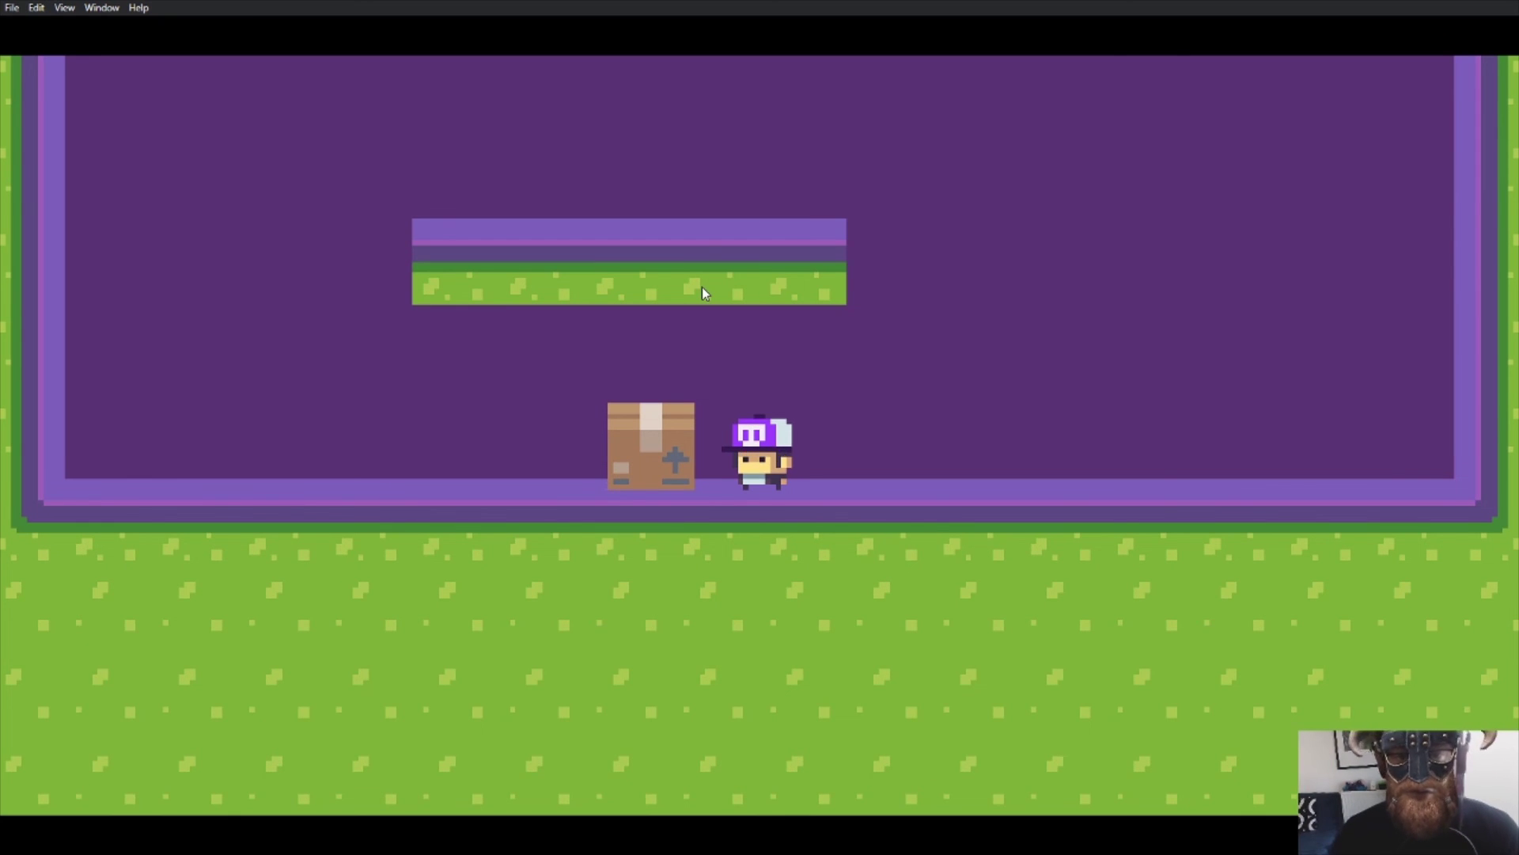
pyautogui.press('Left')
pyautogui.press('space')
pyautogui.press('Right')
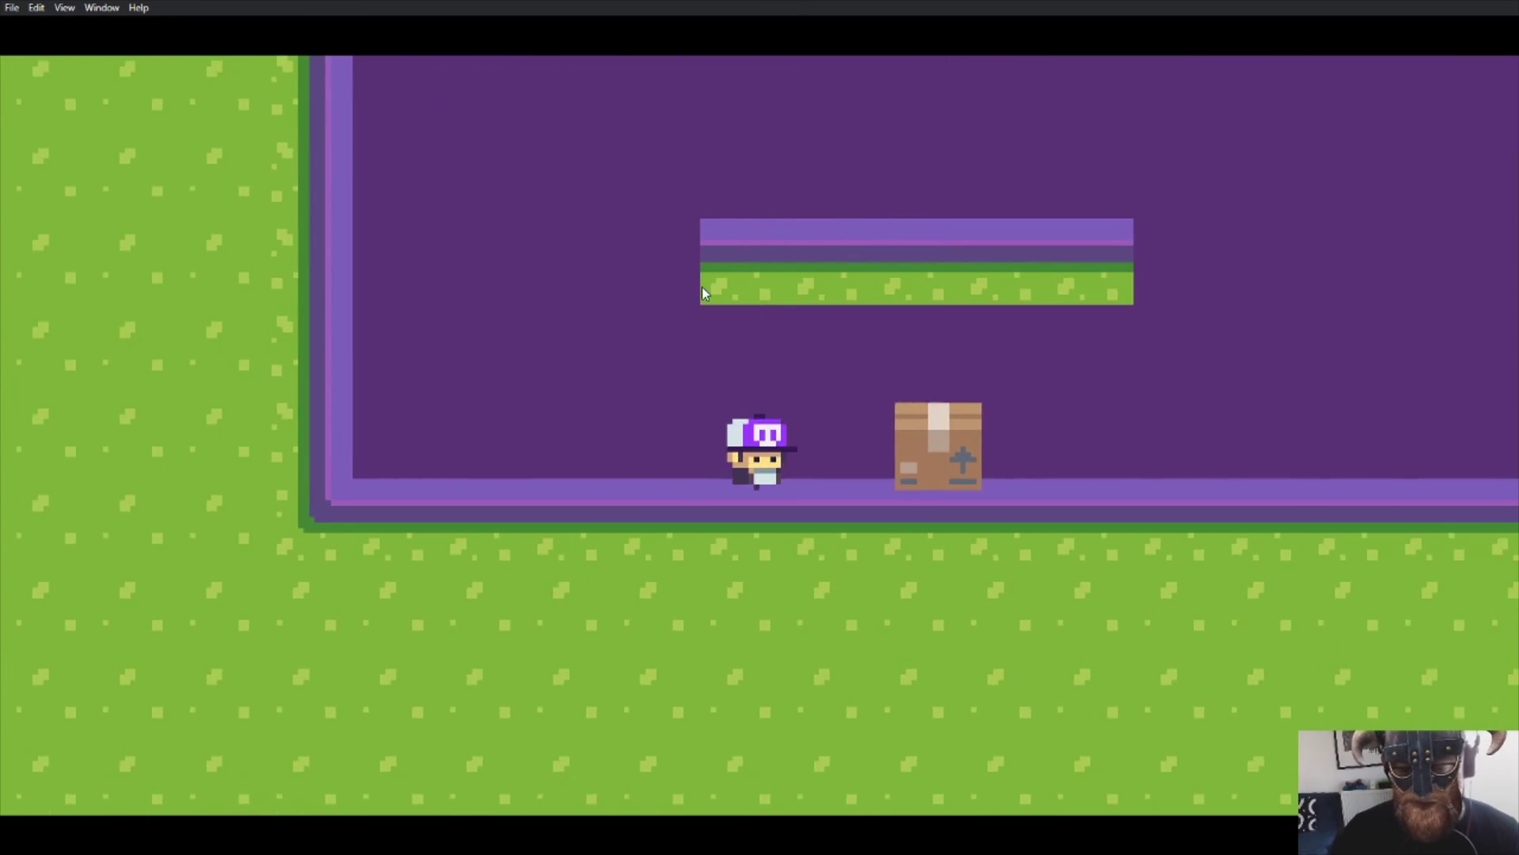
pyautogui.press('space')
pyautogui.press('Left')
pyautogui.press('Left')
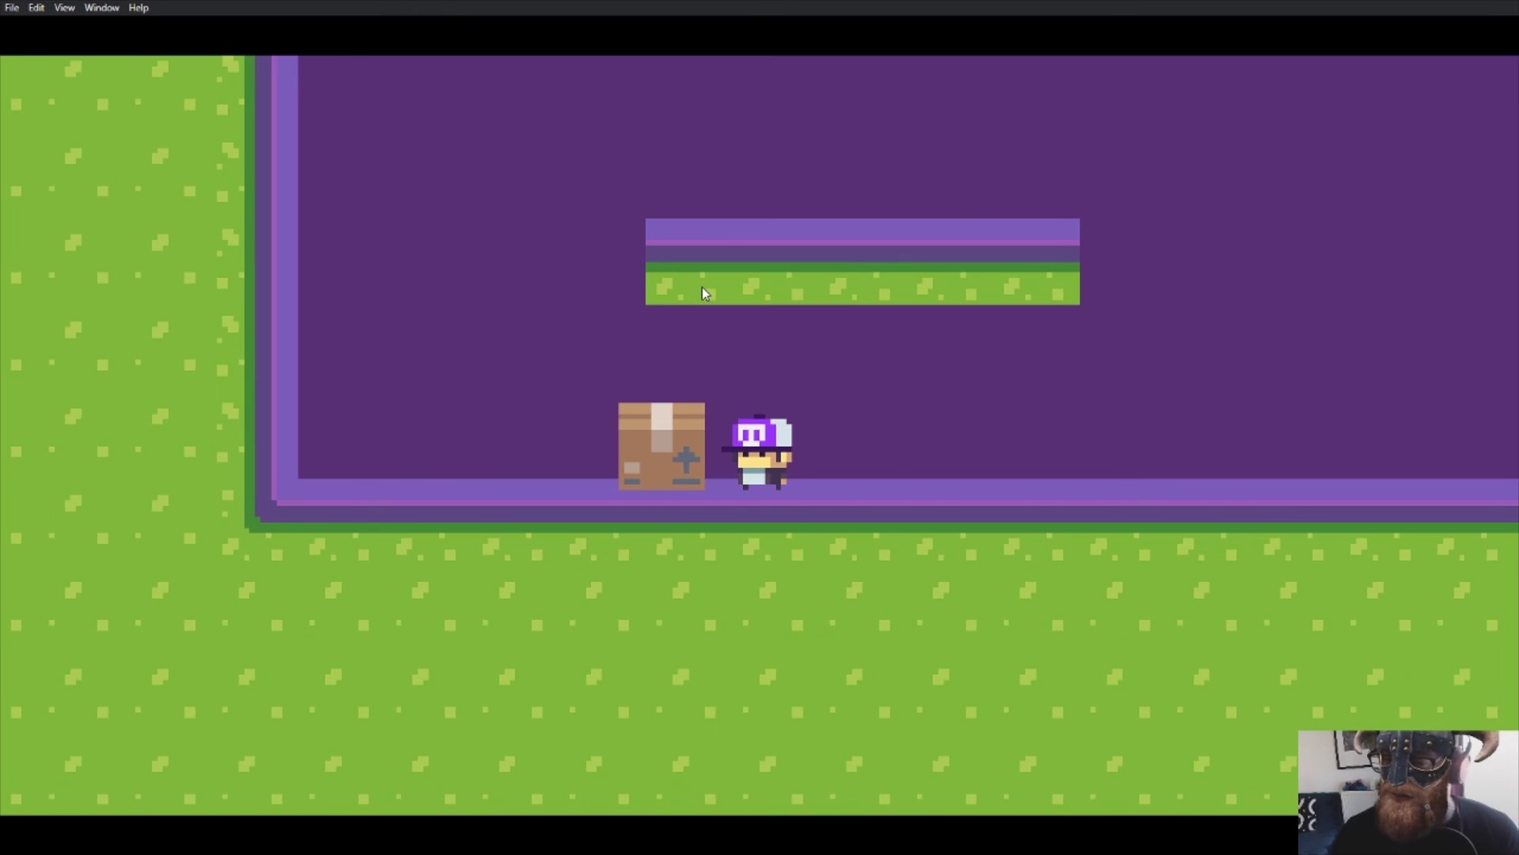
pyautogui.press('space')
pyautogui.press('Right')
pyautogui.press('space')
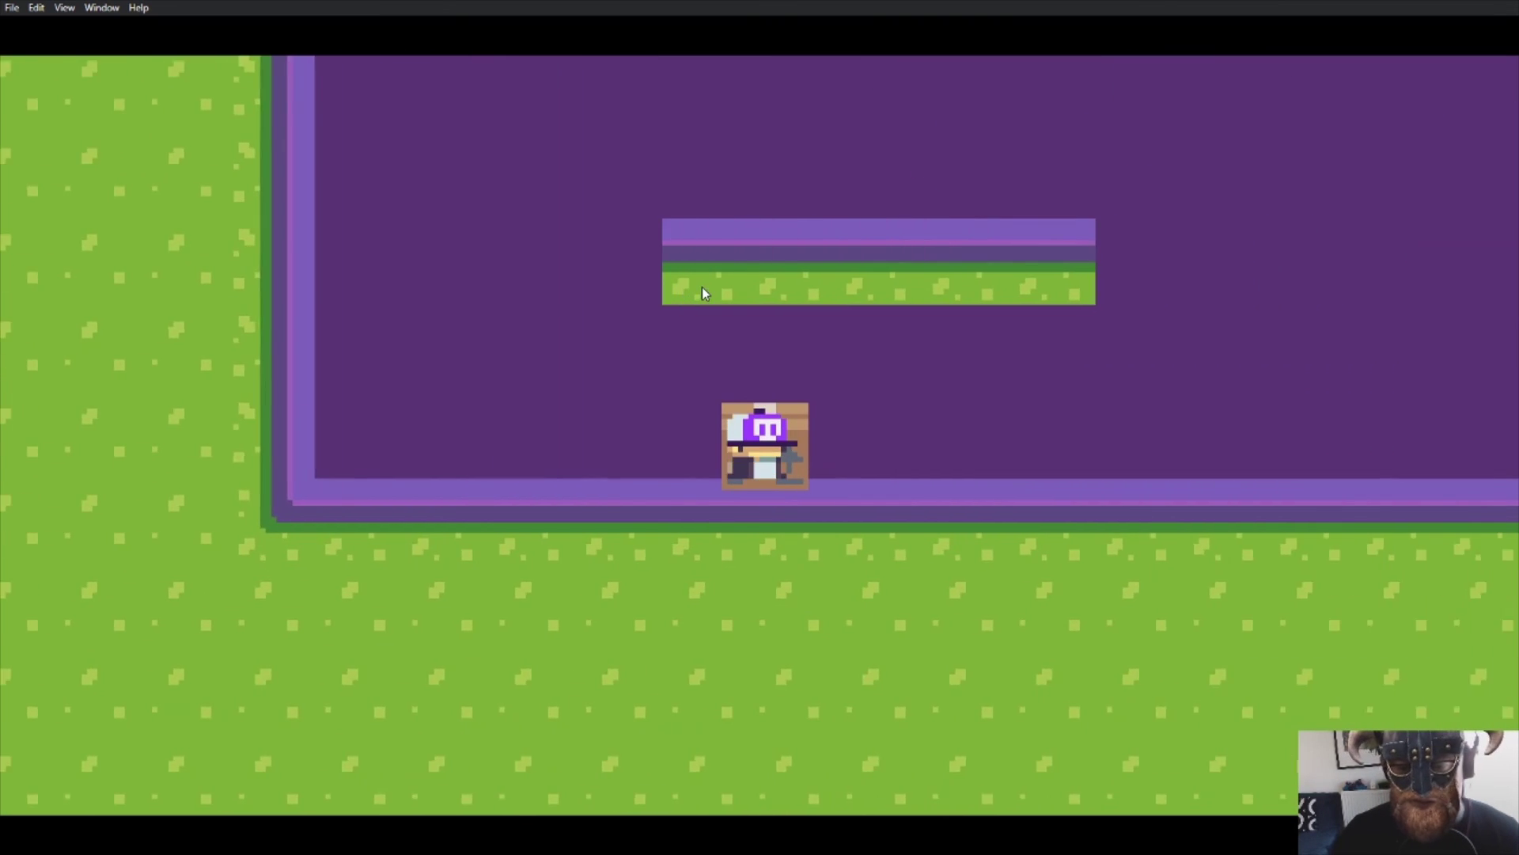
pyautogui.press('space')
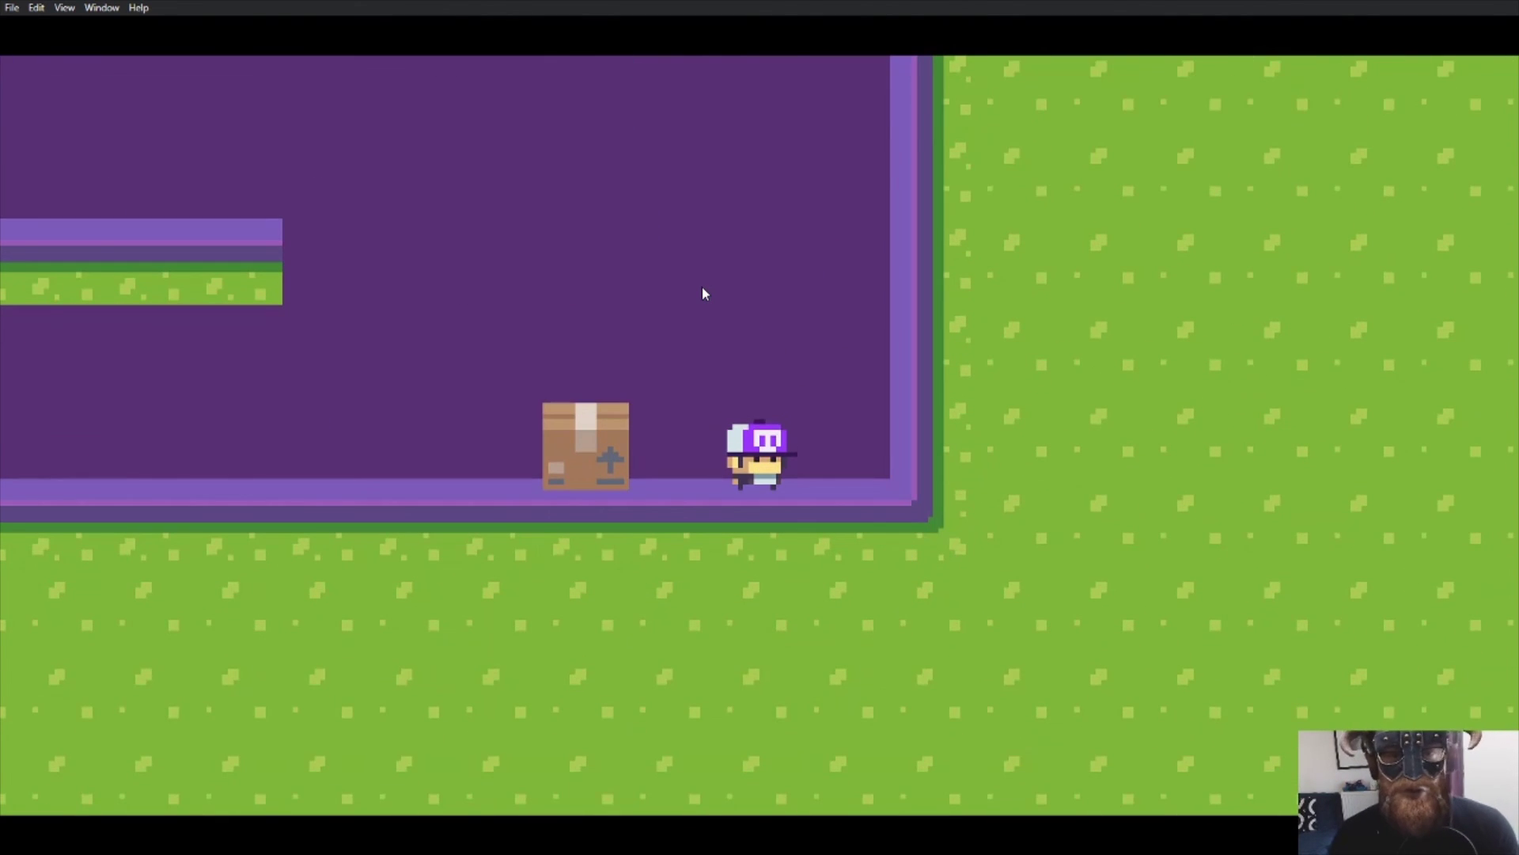